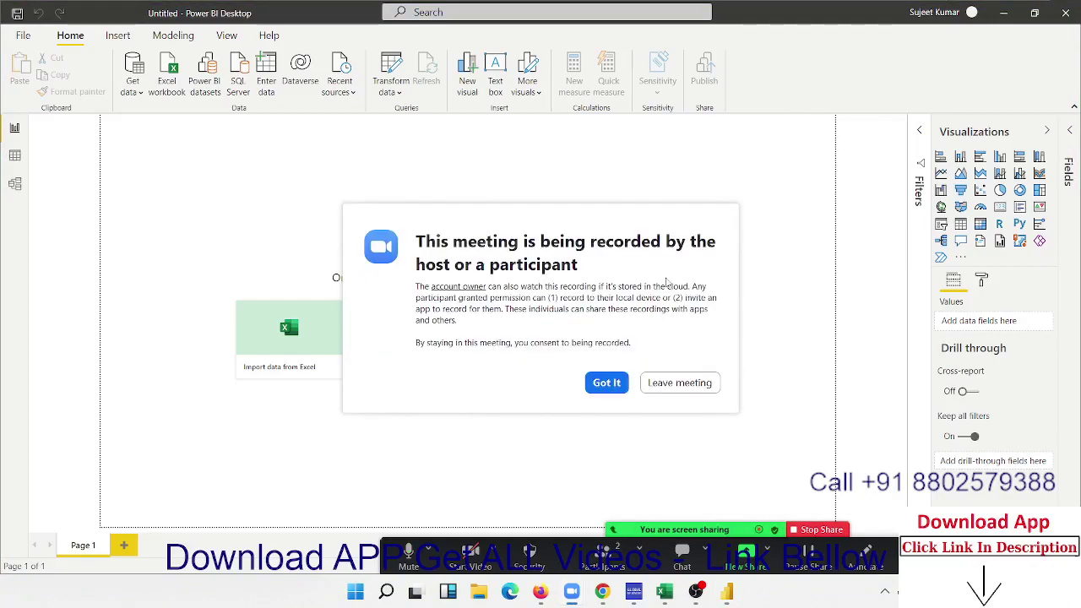
Dismiss the meeting recording notice and briefly check the signed-in account details.
{"action": "left_click", "coordinate": [611, 386]}
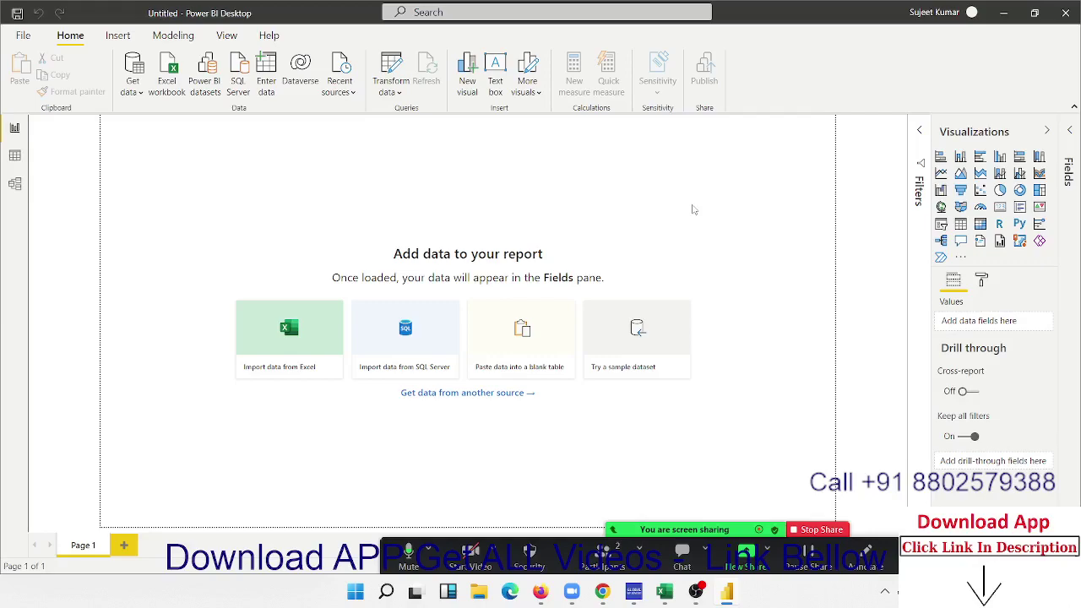
{"action": "left_click", "coordinate": [967, 14]}
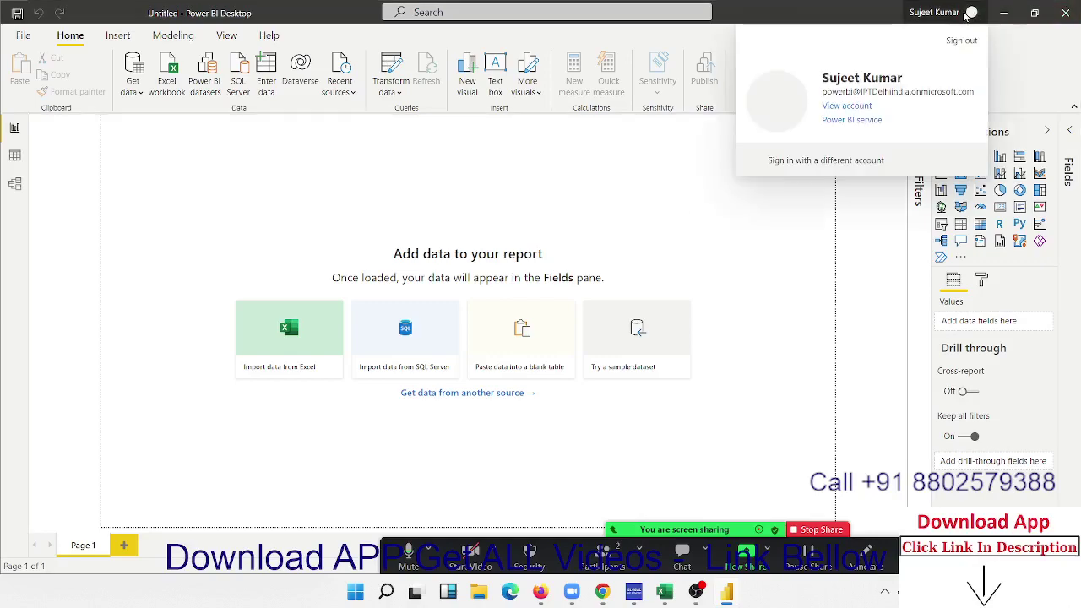
{"action": "left_click", "coordinate": [570, 185]}
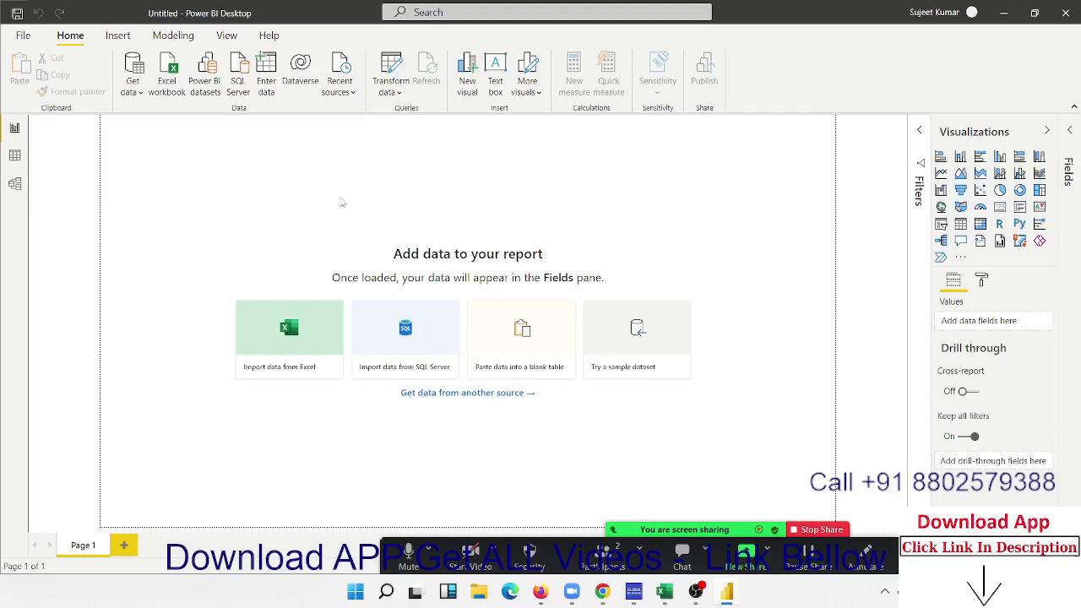
Open the full Get Data connector catalogue and compare the File and Database lists.
{"action": "left_click", "coordinate": [131, 91]}
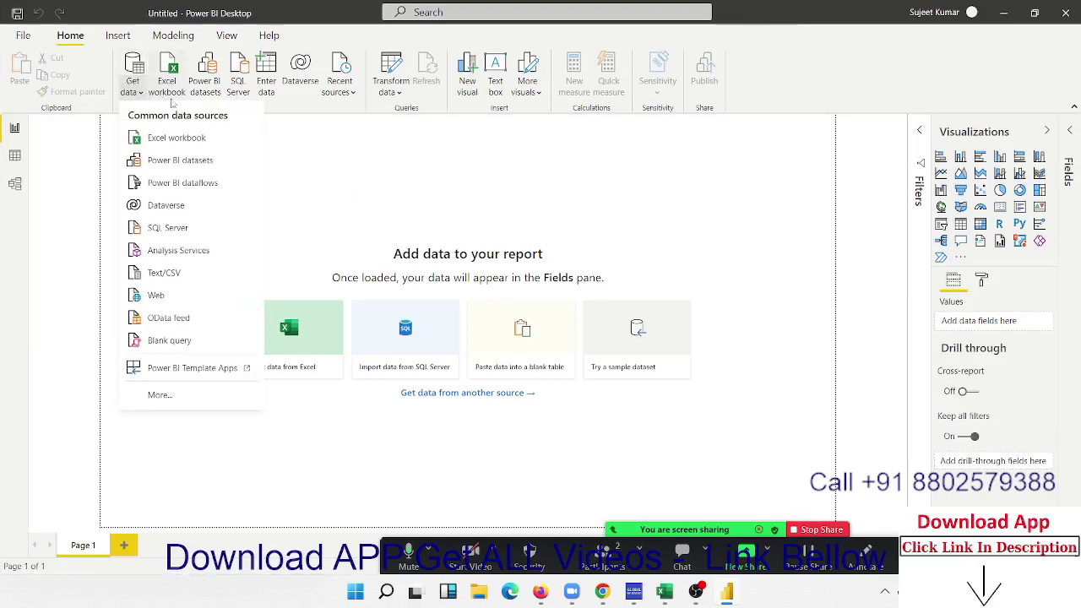
{"action": "left_click", "coordinate": [156, 394]}
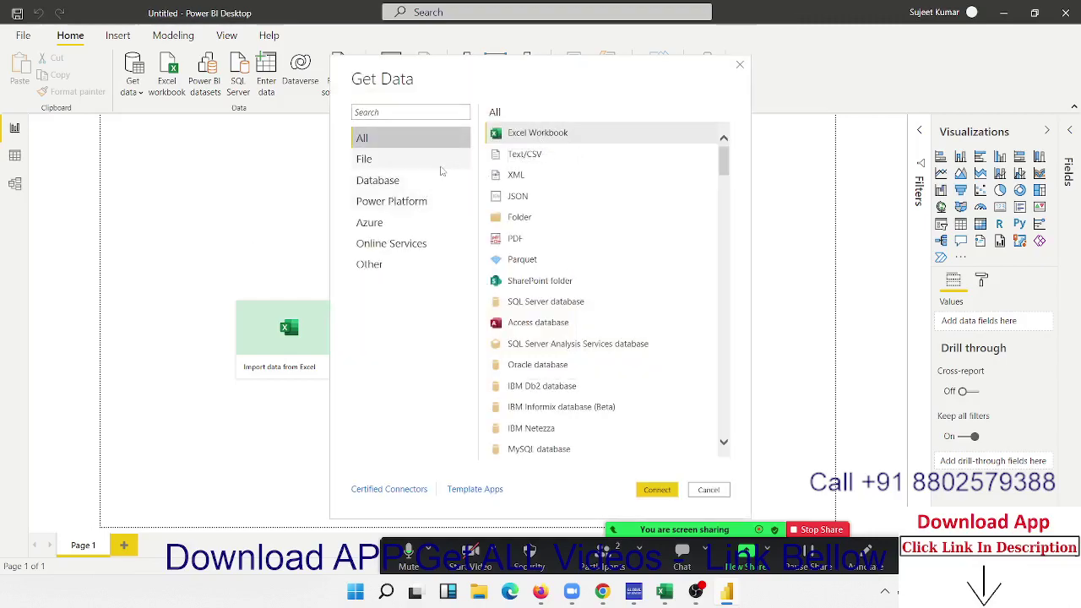
{"action": "left_click", "coordinate": [441, 167]}
{"action": "left_click", "coordinate": [429, 181]}
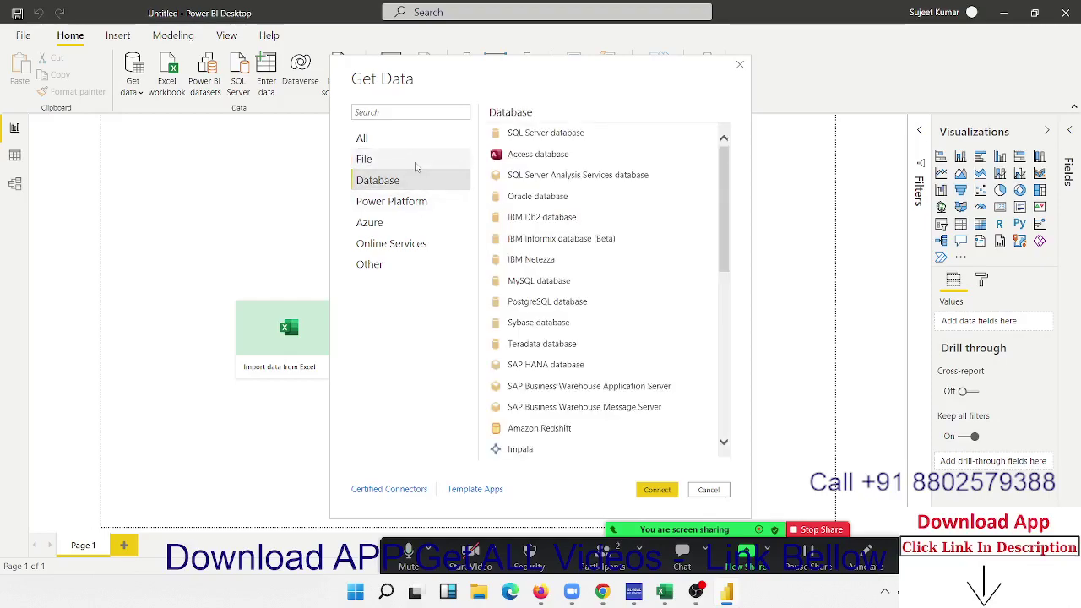
{"action": "left_click", "coordinate": [416, 165]}
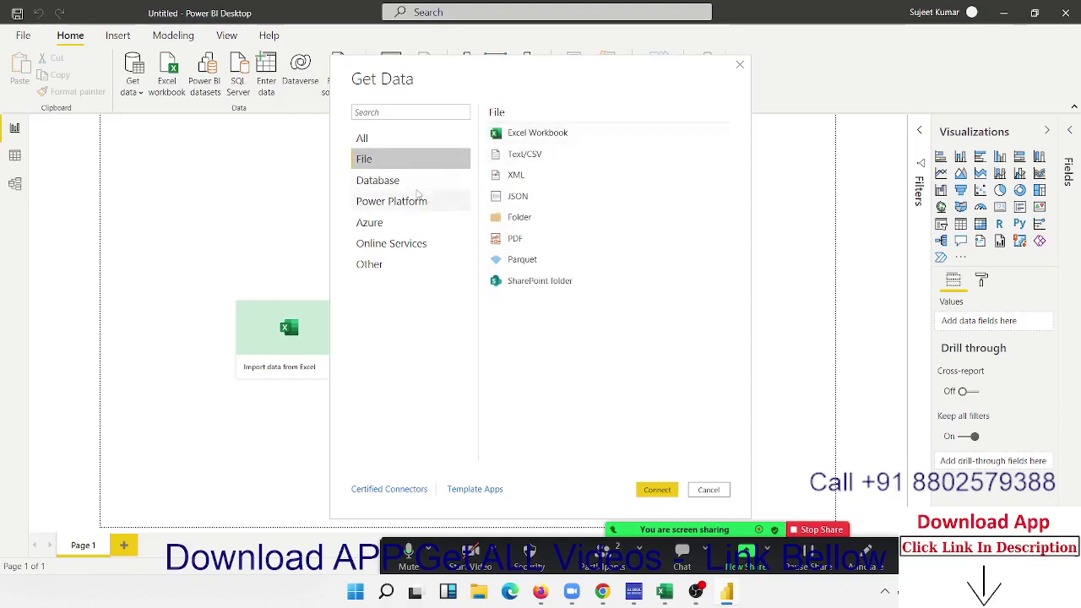
{"action": "left_click", "coordinate": [417, 180]}
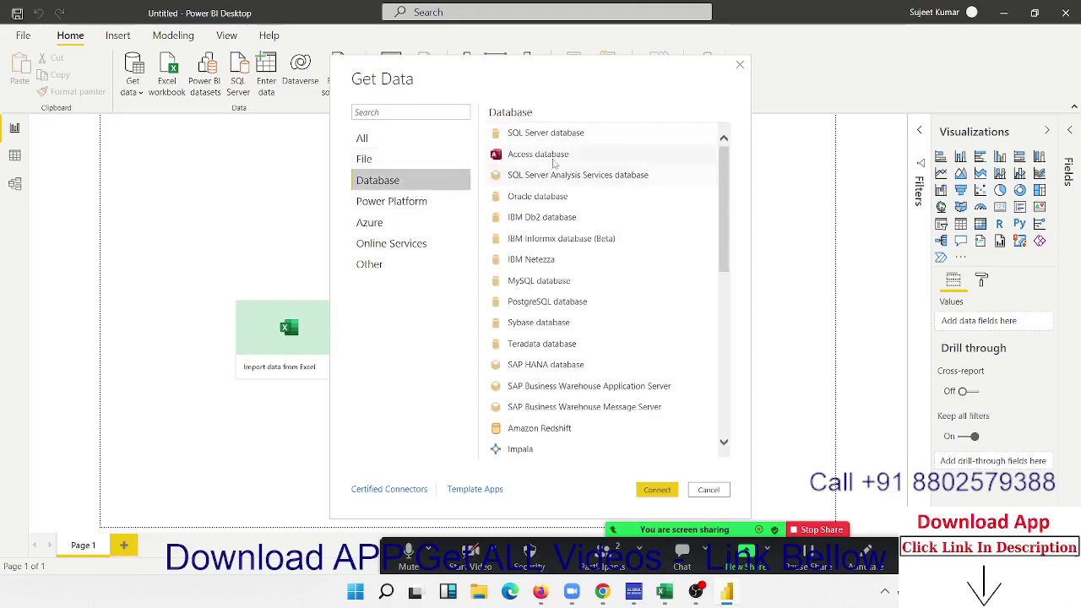
{"action": "scroll", "coordinate": [554, 169], "scroll_direction": "down", "scroll_amount": 10}
{"action": "scroll", "coordinate": [554, 173], "scroll_direction": "up", "scroll_amount": 3}
{"action": "scroll", "coordinate": [554, 173], "scroll_direction": "up", "scroll_amount": 7}
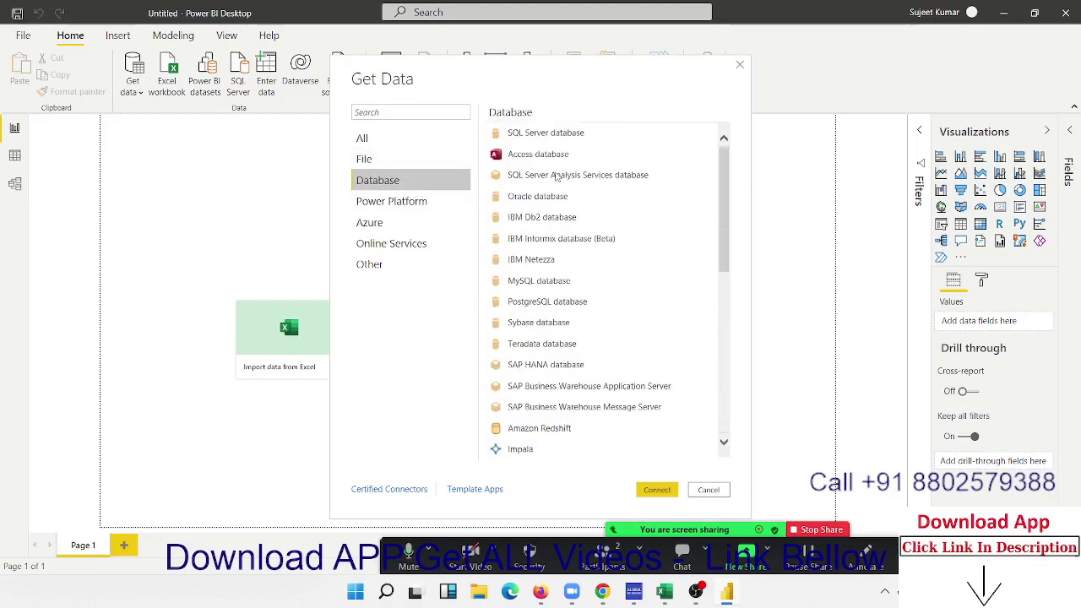
Browse the Power Platform, Azure, Online Services and Other connectors, ending back on File.
{"action": "left_click", "coordinate": [445, 201]}
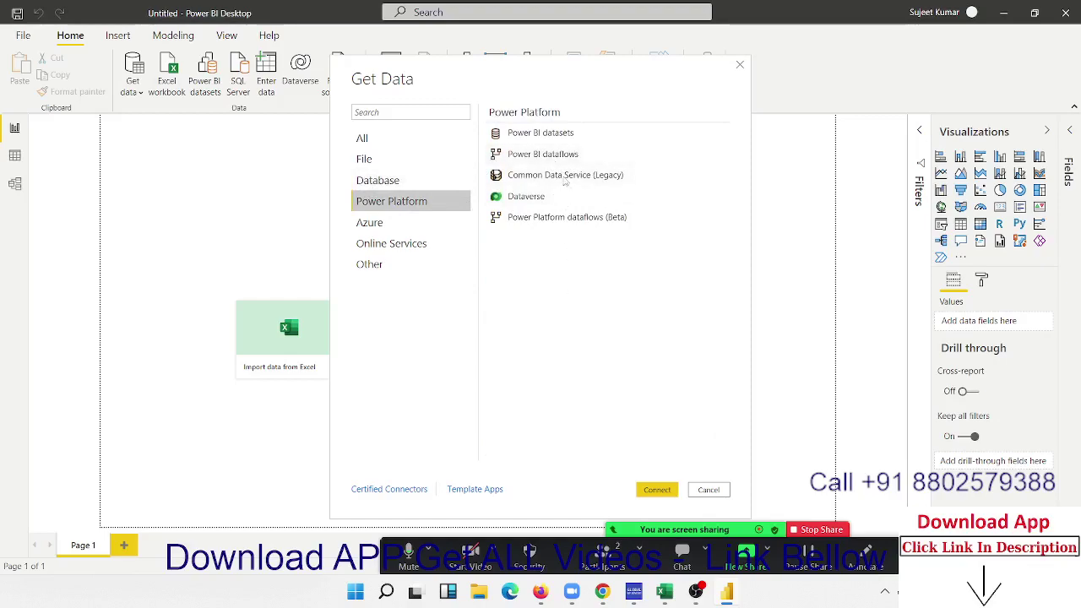
{"action": "left_click", "coordinate": [372, 223]}
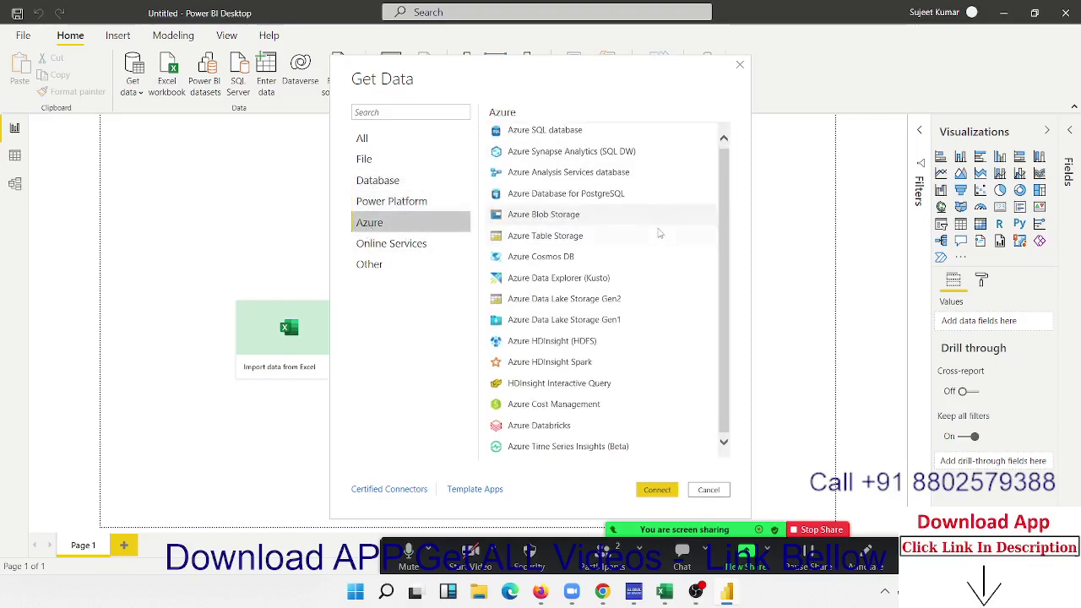
{"action": "left_click", "coordinate": [397, 246]}
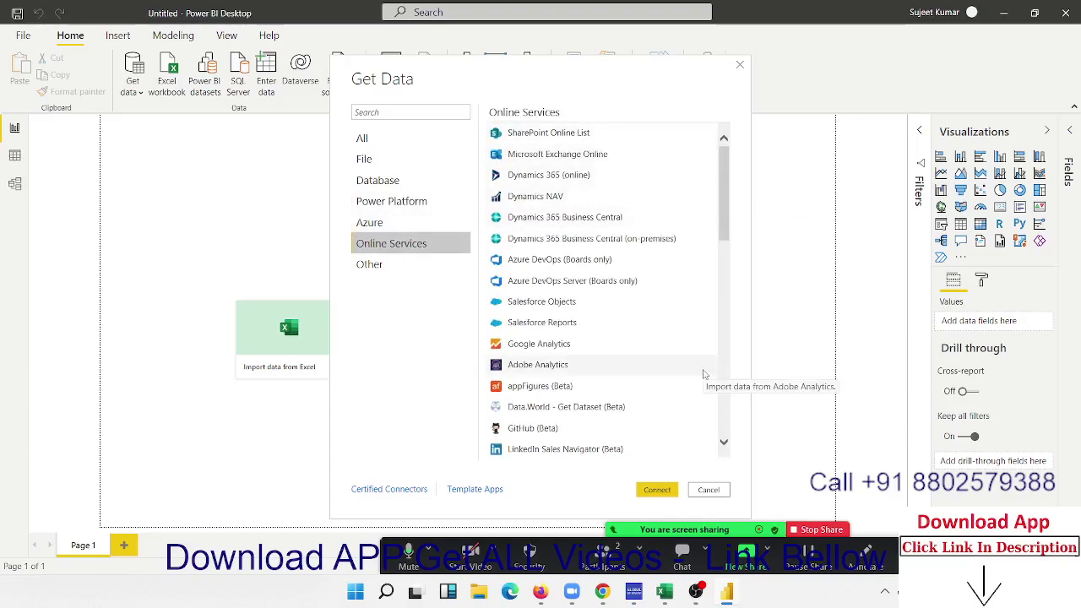
{"action": "scroll", "coordinate": [700, 355], "scroll_direction": "down", "scroll_amount": 3}
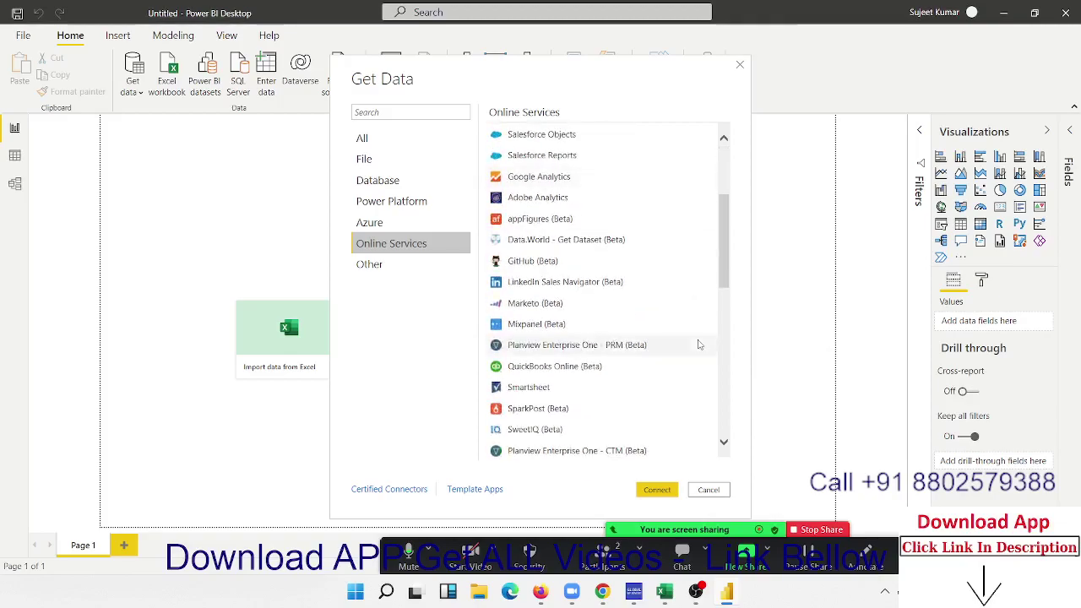
{"action": "scroll", "coordinate": [699, 347], "scroll_direction": "down", "scroll_amount": 3}
{"action": "scroll", "coordinate": [699, 345], "scroll_direction": "down", "scroll_amount": 3}
{"action": "scroll", "coordinate": [699, 347], "scroll_direction": "down", "scroll_amount": 3}
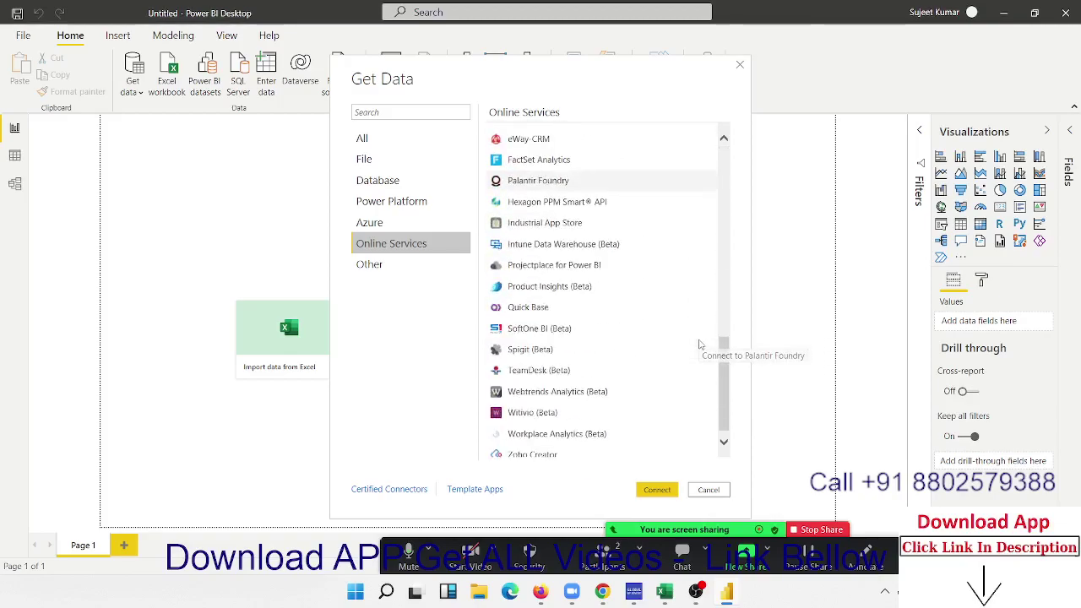
{"action": "scroll", "coordinate": [698, 347], "scroll_direction": "up", "scroll_amount": 3}
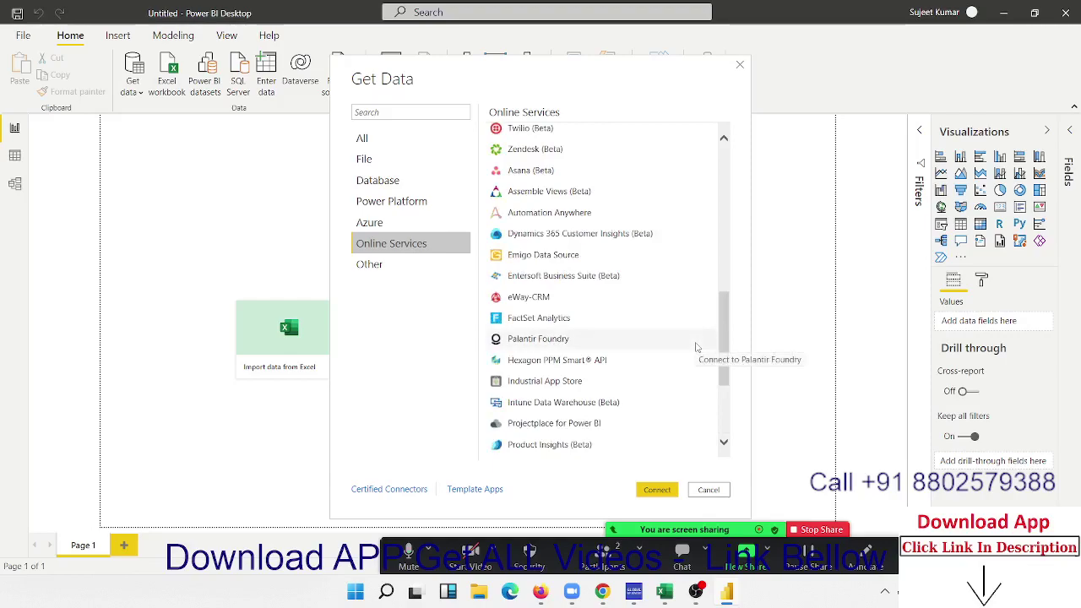
{"action": "left_click", "coordinate": [409, 270]}
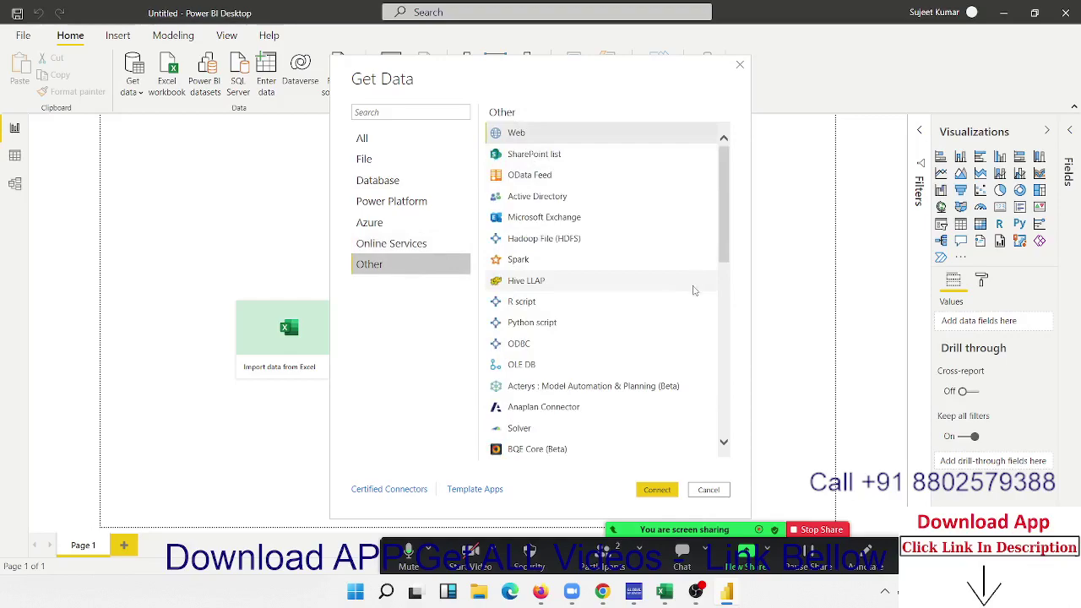
{"action": "scroll", "coordinate": [719, 327], "scroll_direction": "down", "scroll_amount": 3}
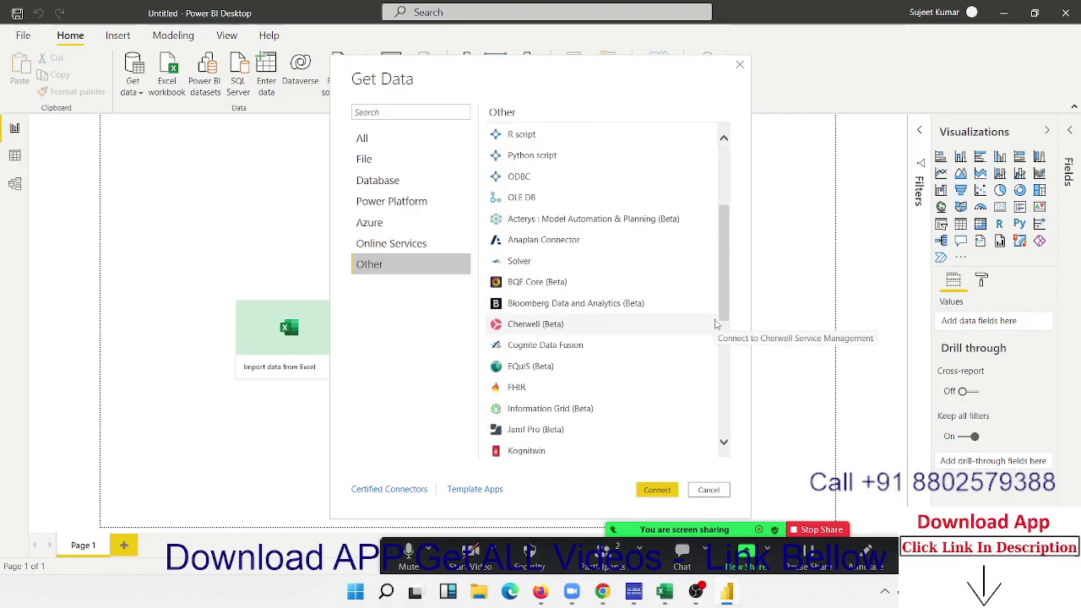
{"action": "scroll", "coordinate": [714, 311], "scroll_direction": "down", "scroll_amount": 5}
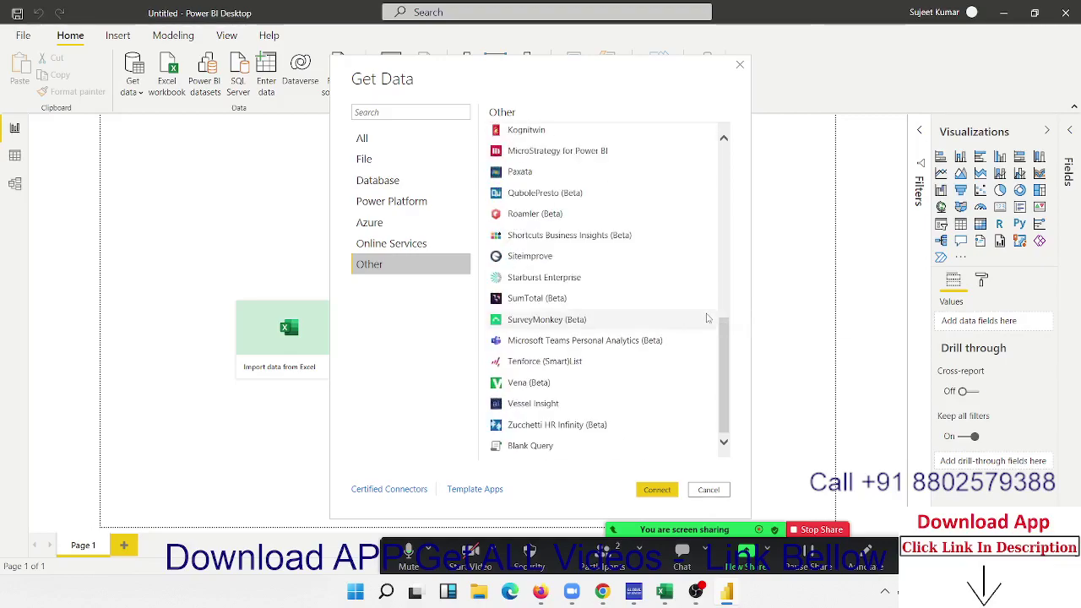
{"action": "scroll", "coordinate": [537, 277], "scroll_direction": "up", "scroll_amount": 12}
{"action": "scroll", "coordinate": [536, 272], "scroll_direction": "up", "scroll_amount": 2}
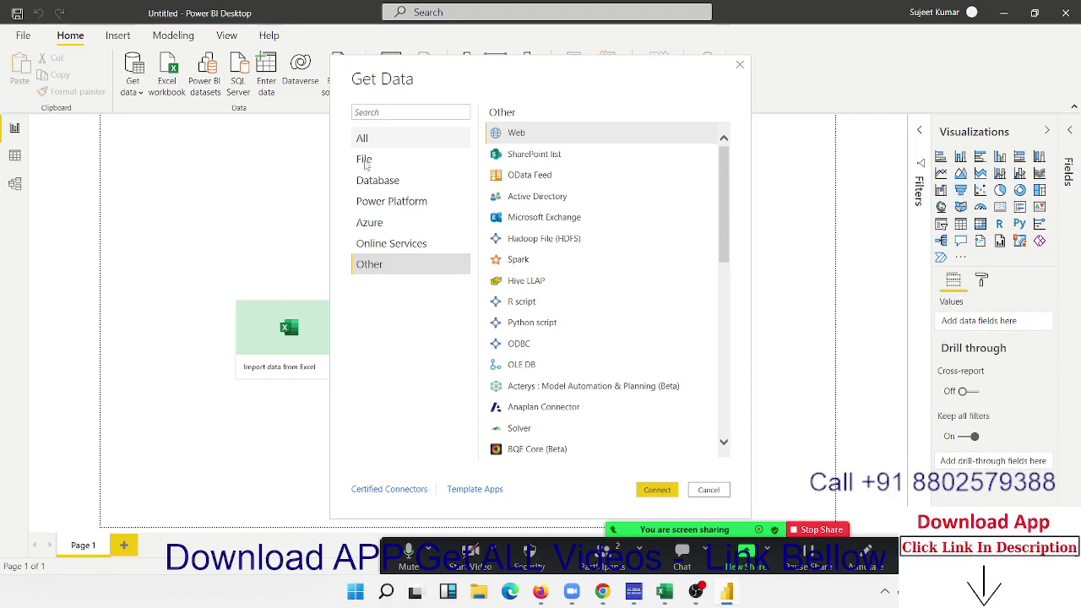
{"action": "left_click", "coordinate": [364, 161]}
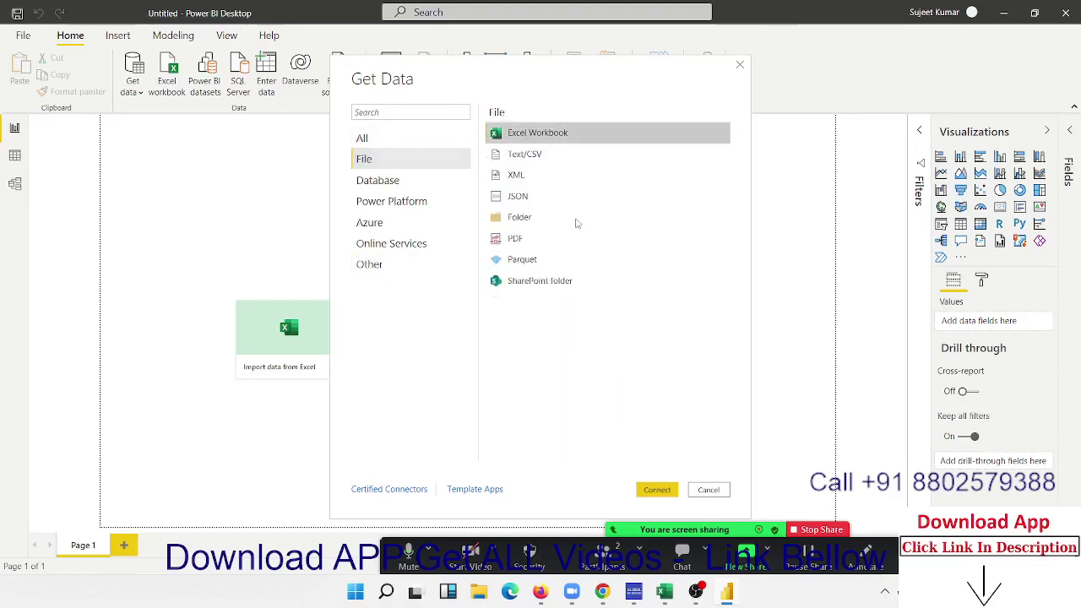
Connect to an Excel workbook and open NData from Local Disk (E:).
{"action": "left_click", "coordinate": [655, 494]}
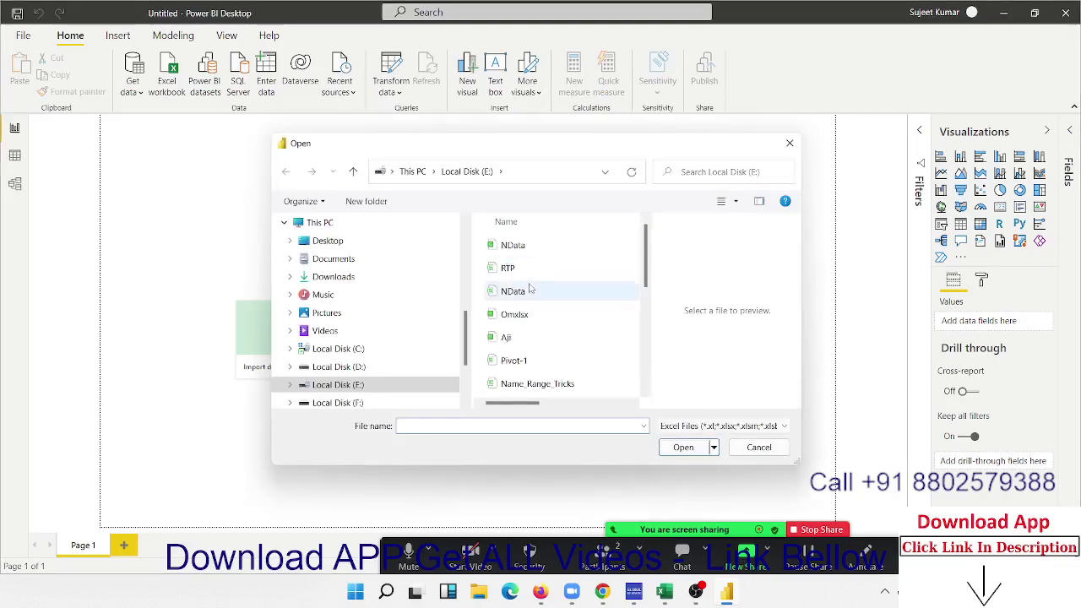
{"action": "left_click", "coordinate": [523, 256]}
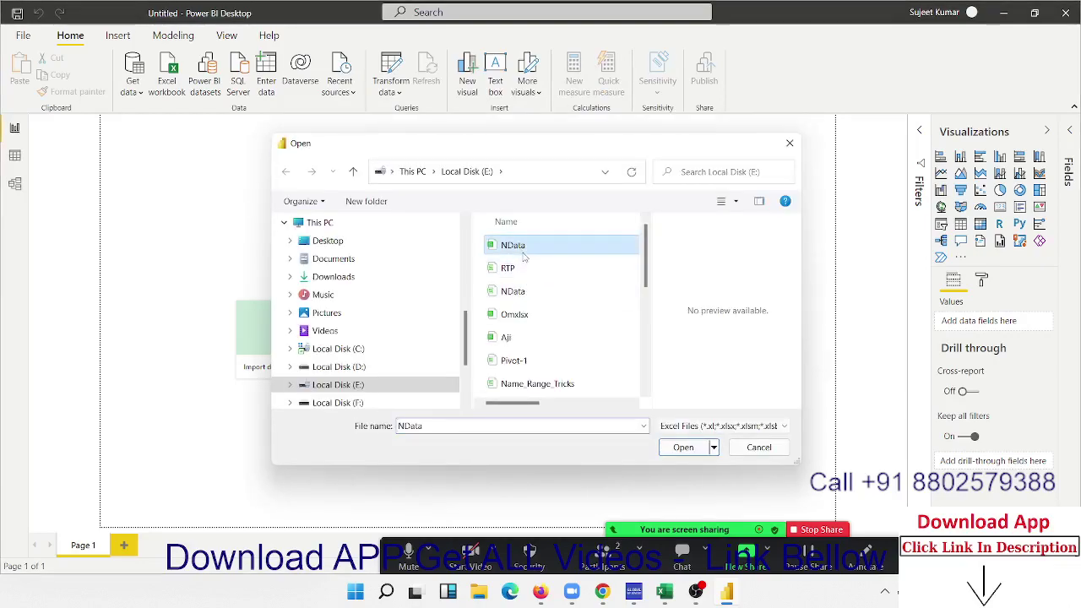
{"action": "left_click", "coordinate": [685, 451]}
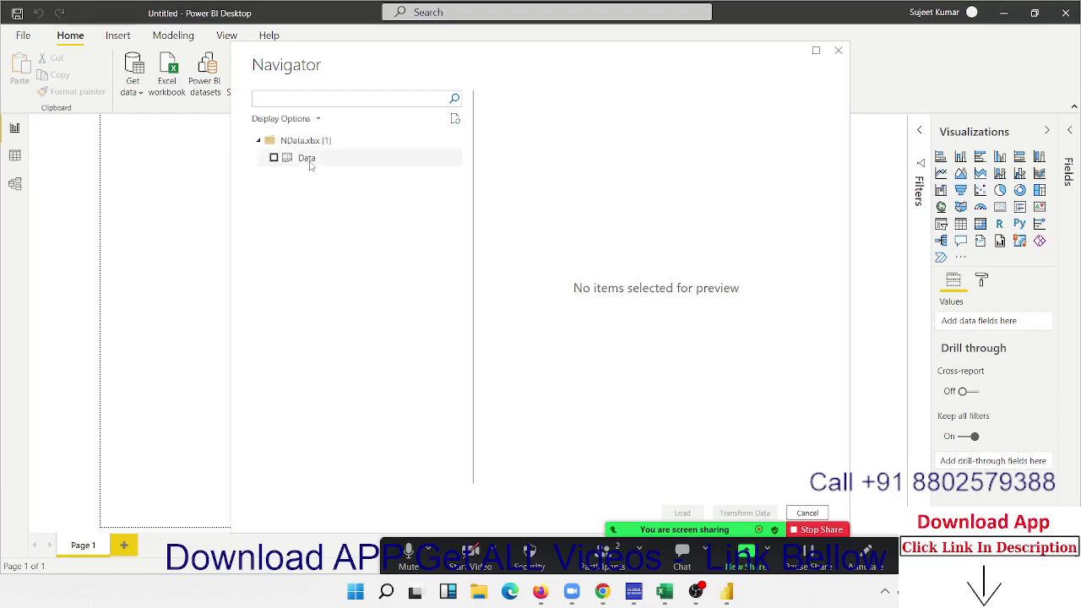
Preview the Data sheet of NData.xlsx in the Navigator.
{"action": "left_click", "coordinate": [274, 158]}
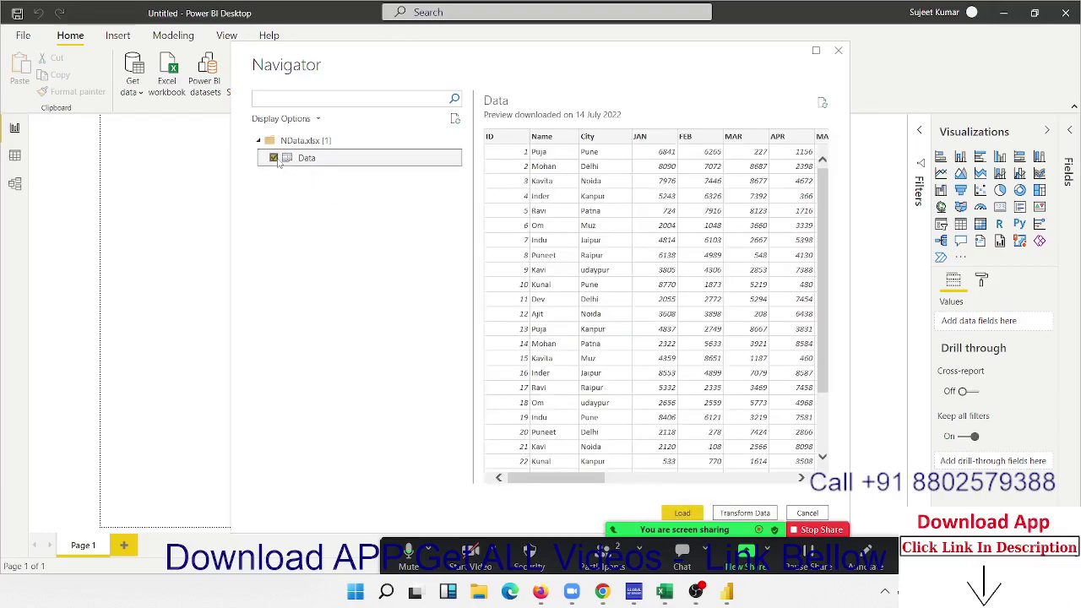
{"action": "left_click", "coordinate": [274, 158]}
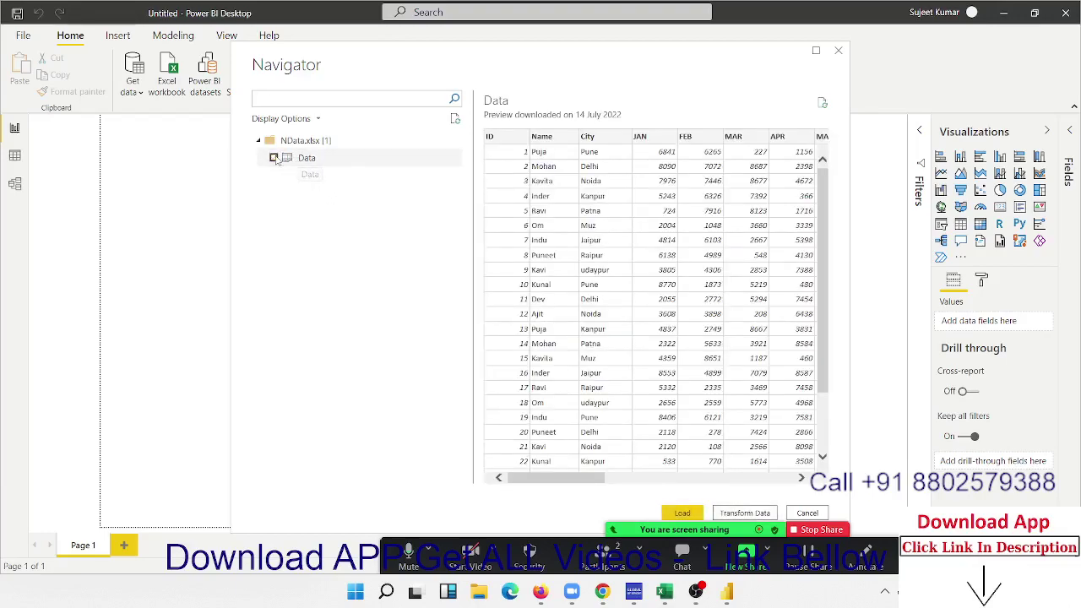
{"action": "left_click", "coordinate": [311, 160]}
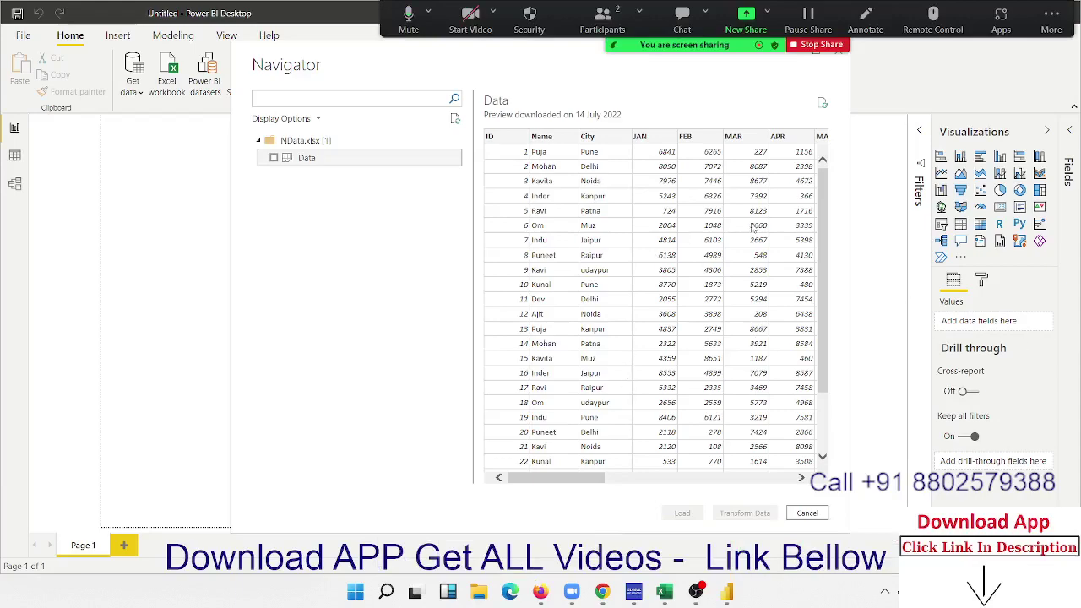
{"action": "left_click", "coordinate": [1061, 21]}
{"action": "left_click", "coordinate": [686, 86]}
Tick the Data sheet and load it into the report.
{"action": "left_click", "coordinate": [274, 158]}
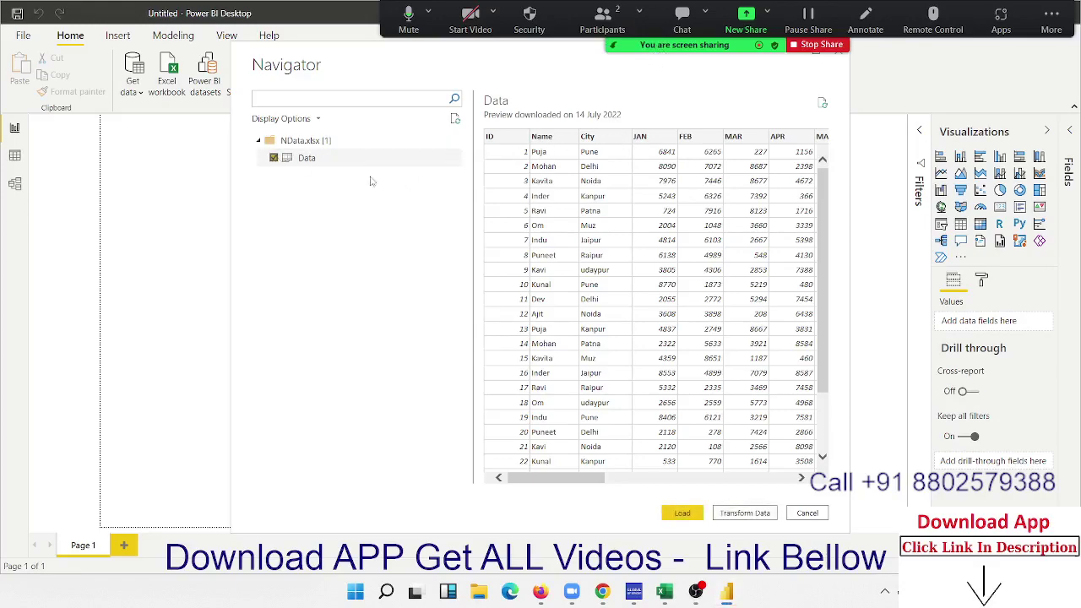
{"action": "mouse_move", "coordinate": [571, 478]}
{"action": "left_mouse_down"}
{"action": "mouse_move", "coordinate": [780, 484]}
{"action": "mouse_move", "coordinate": [580, 479]}
{"action": "left_mouse_up"}
{"action": "mouse_move", "coordinate": [589, 480]}
{"action": "left_mouse_down"}
{"action": "mouse_move", "coordinate": [683, 482]}
{"action": "mouse_move", "coordinate": [795, 511]}
{"action": "left_mouse_up"}
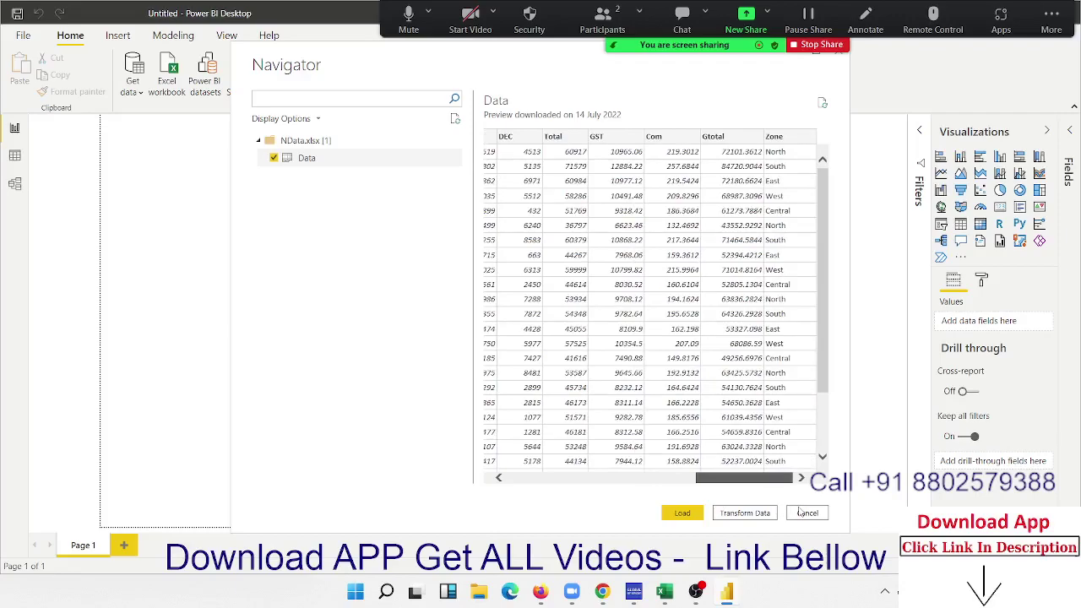
{"action": "mouse_move", "coordinate": [752, 478]}
{"action": "left_mouse_down"}
{"action": "mouse_move", "coordinate": [518, 480]}
{"action": "mouse_move", "coordinate": [646, 482]}
{"action": "left_mouse_up"}
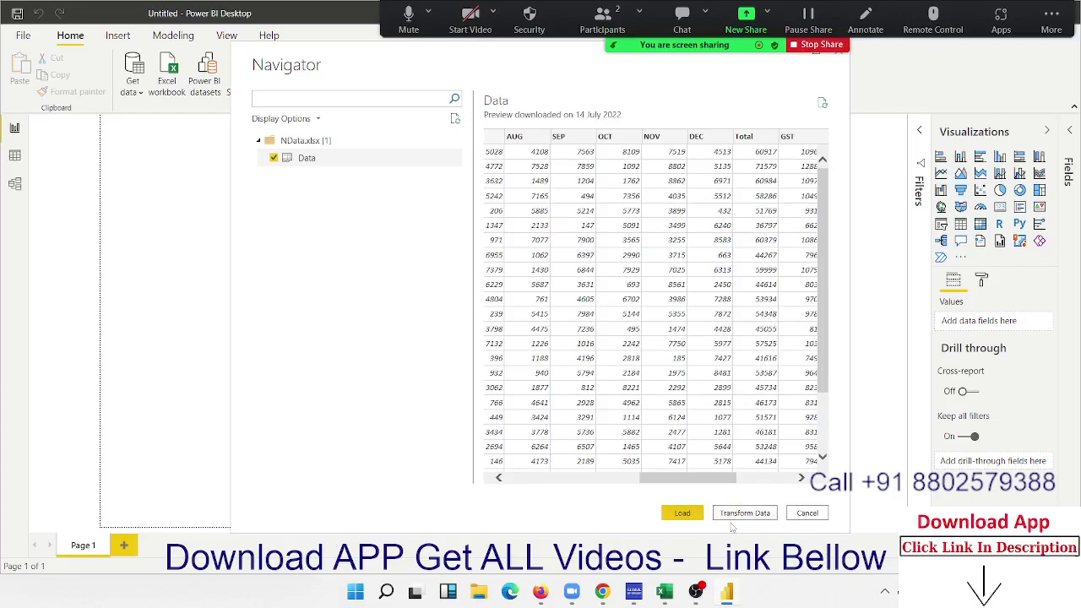
{"action": "left_click", "coordinate": [695, 516]}
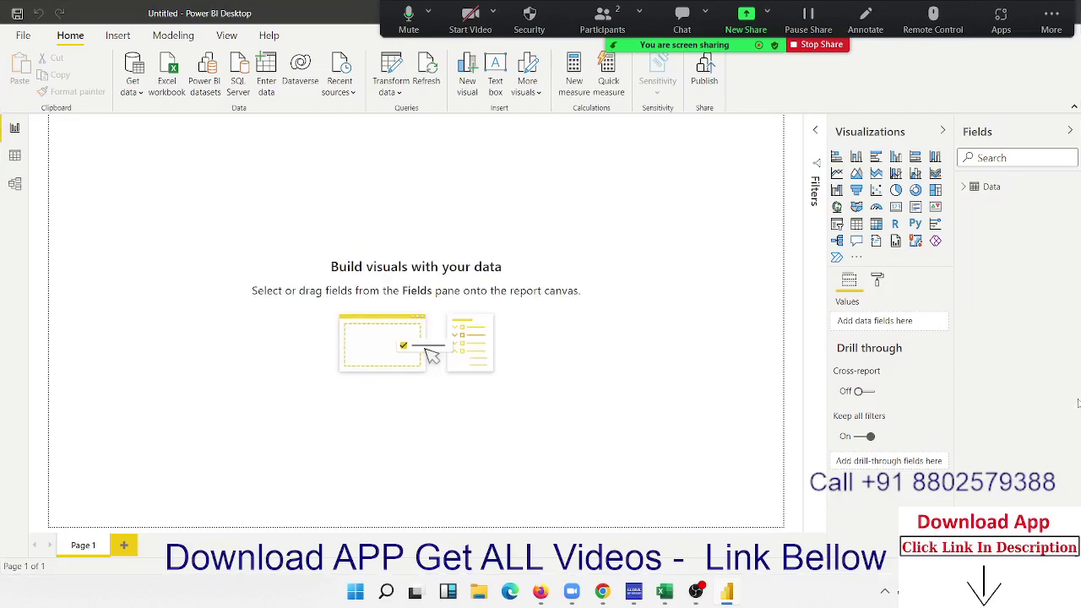
Add a table visual of Zone and Total from the Data table, then enlarge it.
{"action": "mouse_move", "coordinate": [980, 186]}
{"action": "left_click", "coordinate": [963, 189]}
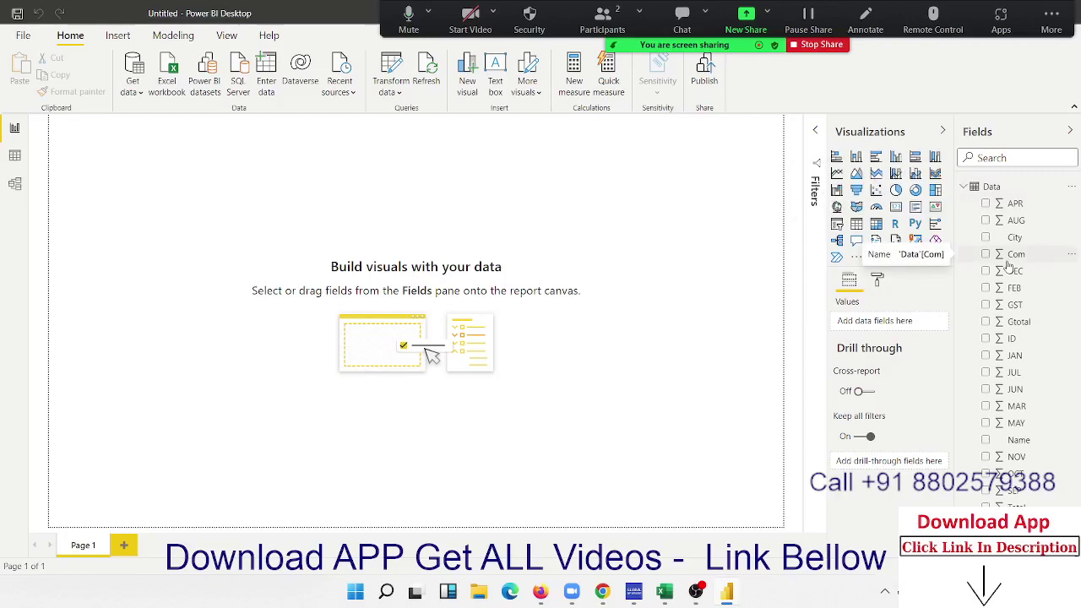
{"action": "left_click", "coordinate": [856, 225]}
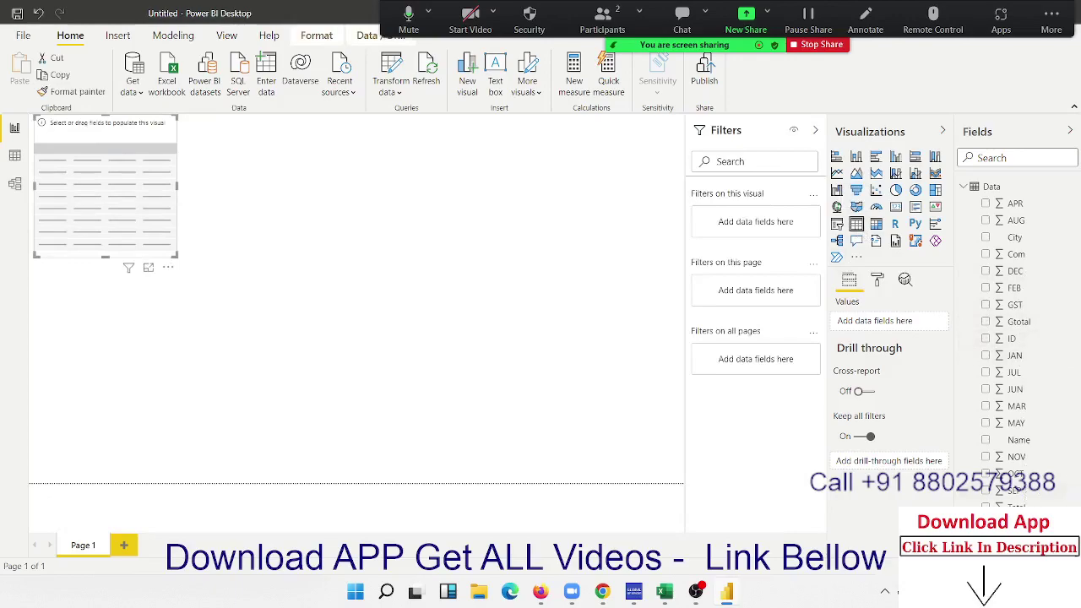
{"action": "left_click_drag", "start_coordinate": [728, 420], "coordinate": [118, 188]}
{"action": "left_click_drag", "start_coordinate": [1016, 504], "coordinate": [127, 187]}
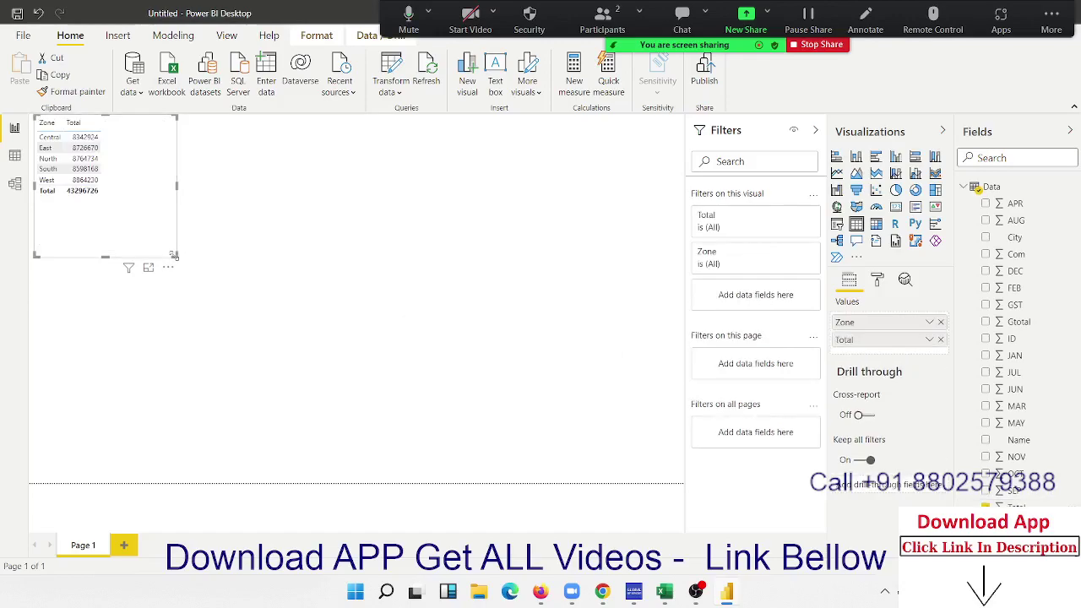
{"action": "mouse_move", "coordinate": [173, 255]}
{"action": "left_mouse_down"}
{"action": "mouse_move", "coordinate": [247, 291]}
{"action": "mouse_move", "coordinate": [364, 288]}
{"action": "left_mouse_up"}
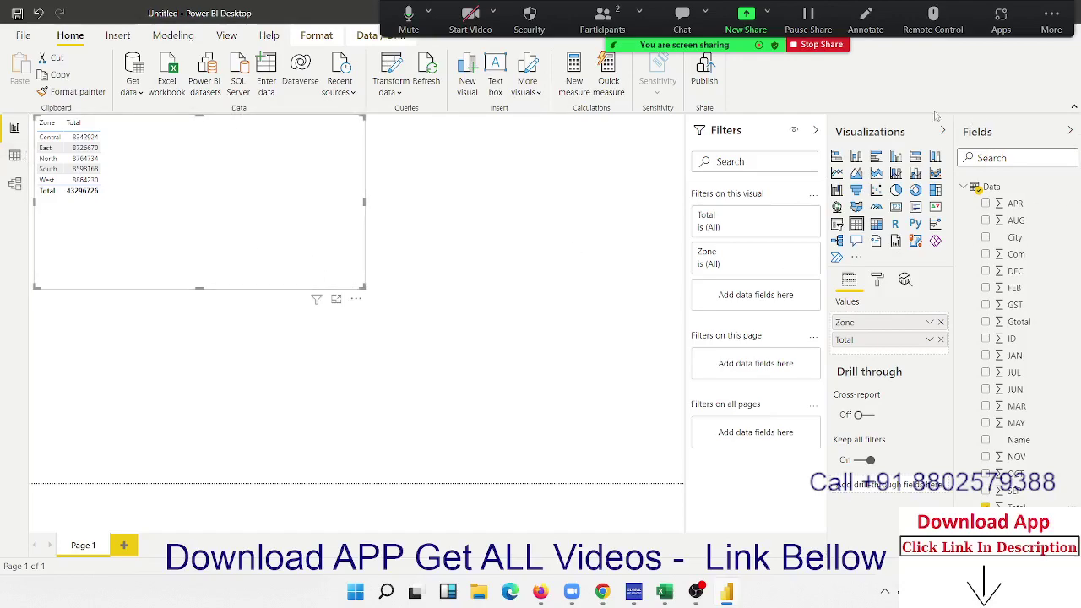
Try column, combo, pie and waterfall chart types on the Zone totals.
{"action": "left_click", "coordinate": [836, 157]}
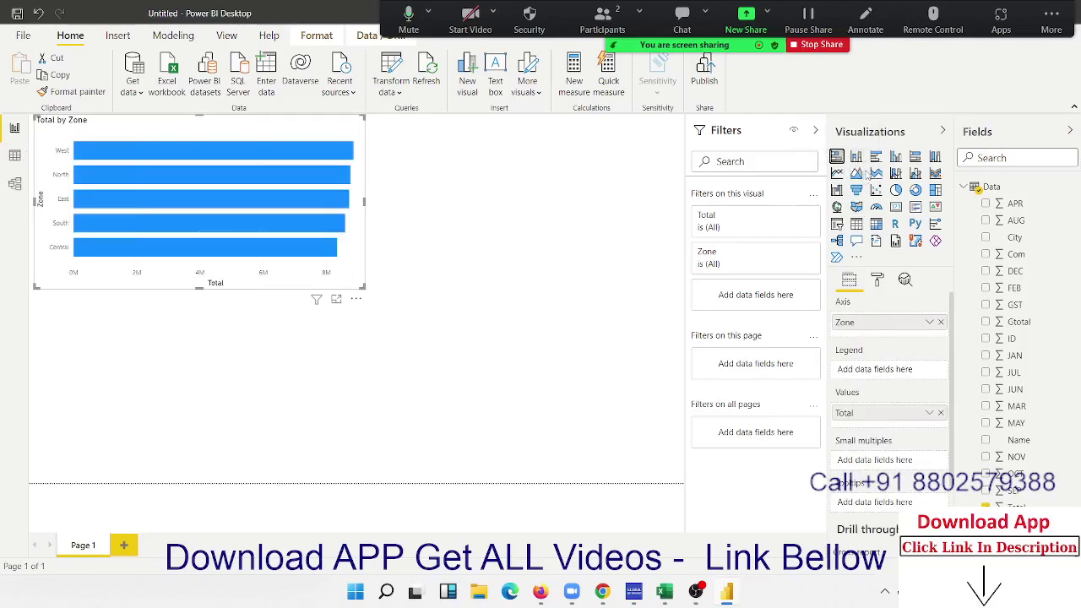
{"action": "left_click", "coordinate": [858, 159]}
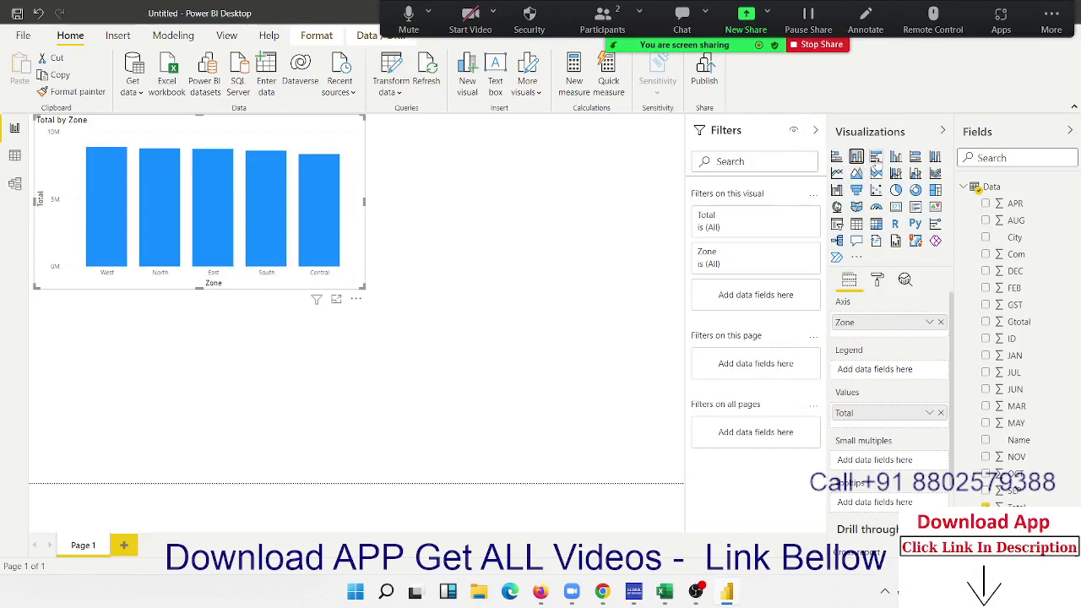
{"action": "left_click", "coordinate": [876, 157]}
{"action": "left_click", "coordinate": [895, 157]}
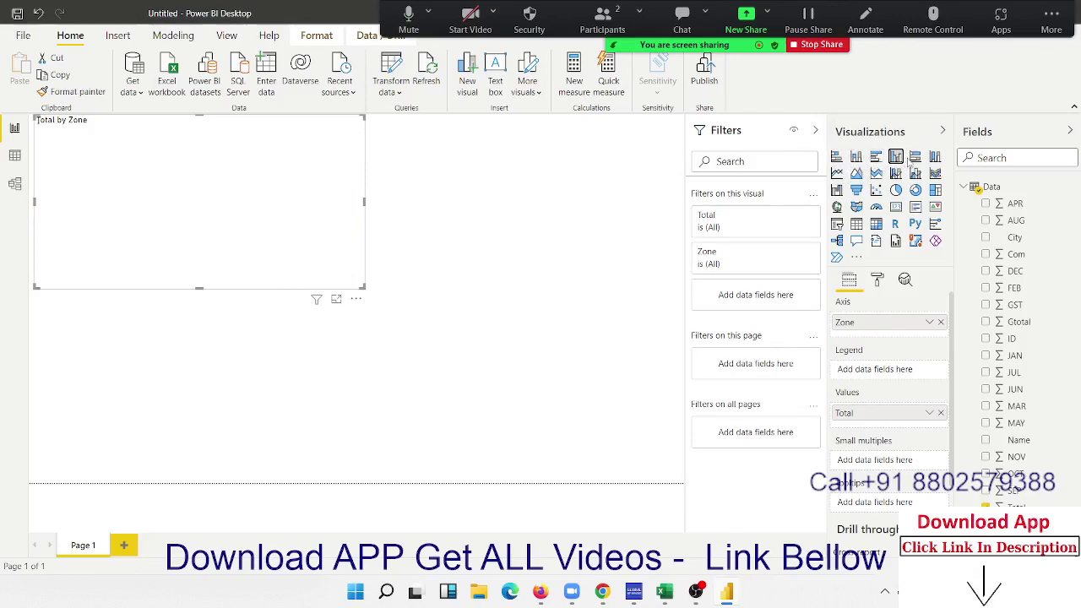
{"action": "left_click", "coordinate": [916, 157]}
{"action": "left_click", "coordinate": [935, 157]}
{"action": "left_click", "coordinate": [935, 173]}
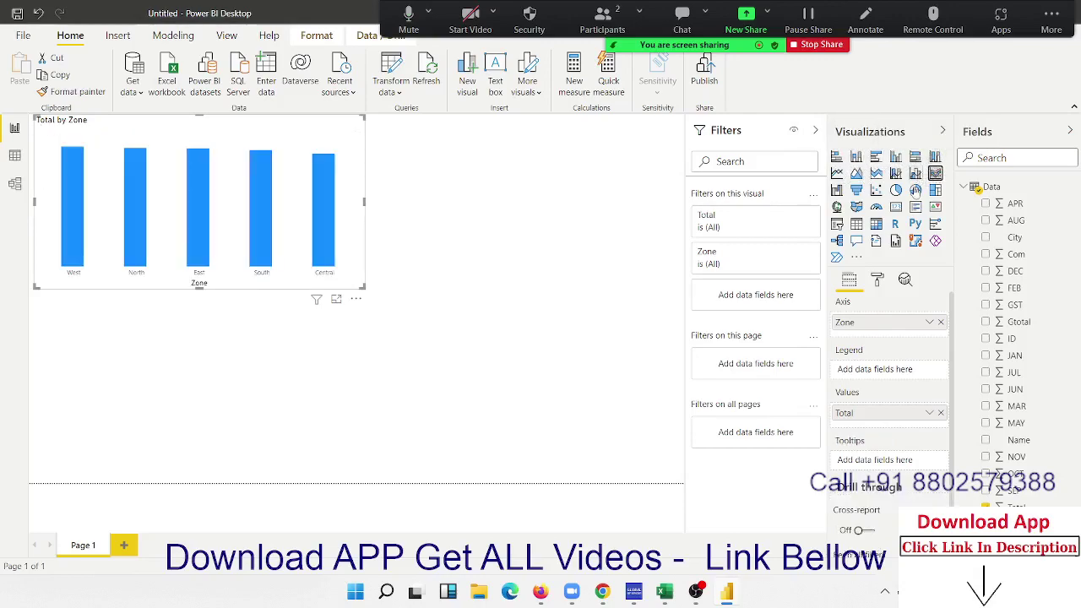
{"action": "left_click", "coordinate": [916, 190]}
{"action": "left_click", "coordinate": [896, 190]}
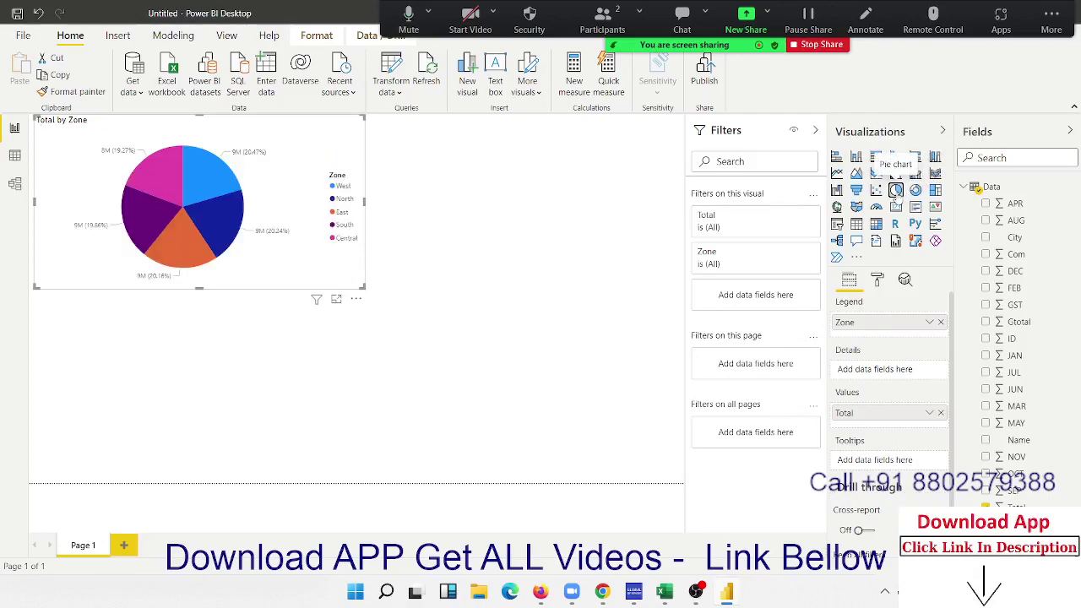
{"action": "left_click", "coordinate": [836, 191]}
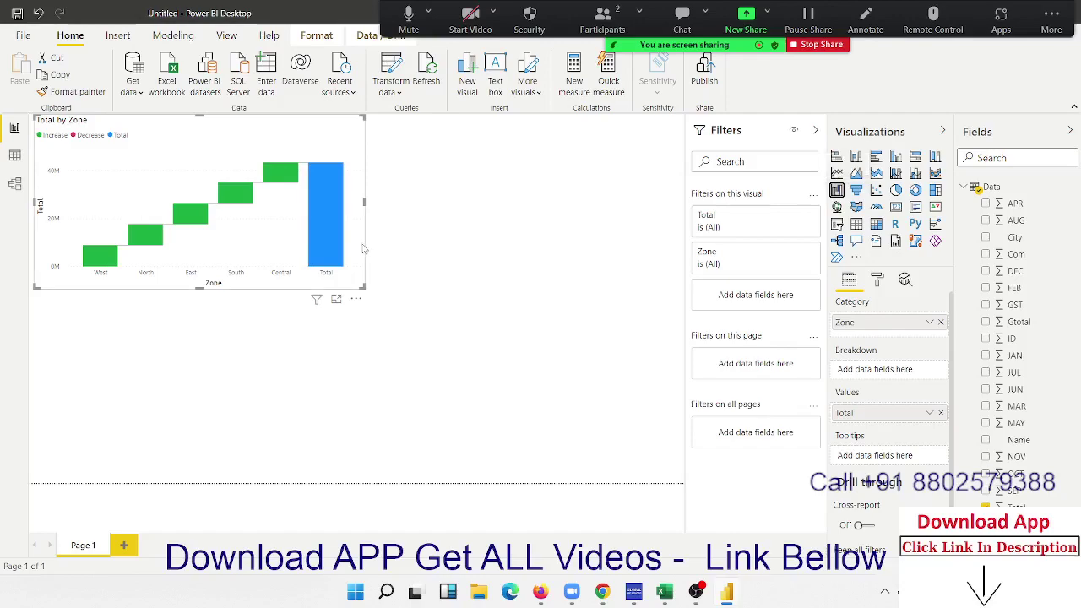
Switch back to a stacked bar chart and make it taller and narrower.
{"action": "left_click", "coordinate": [837, 156]}
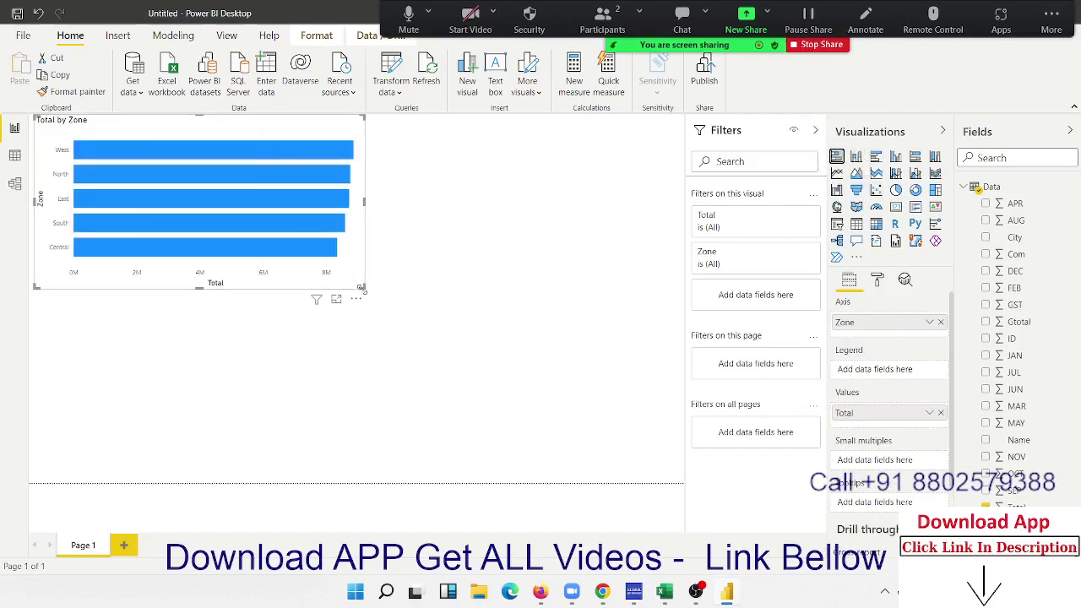
{"action": "left_click_drag", "start_coordinate": [364, 288], "coordinate": [319, 387]}
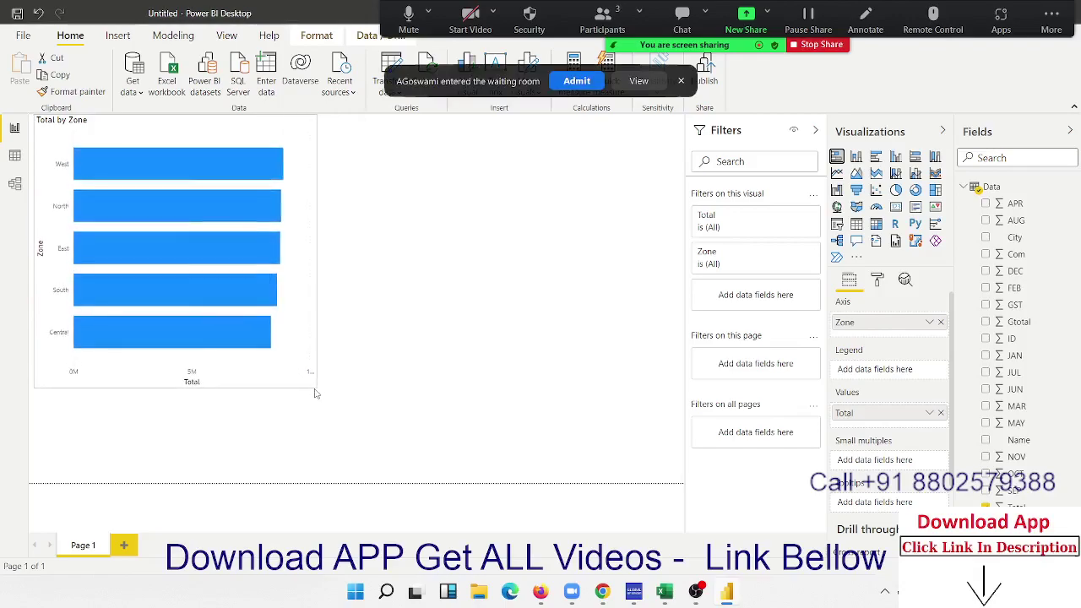
{"action": "left_click", "coordinate": [571, 82]}
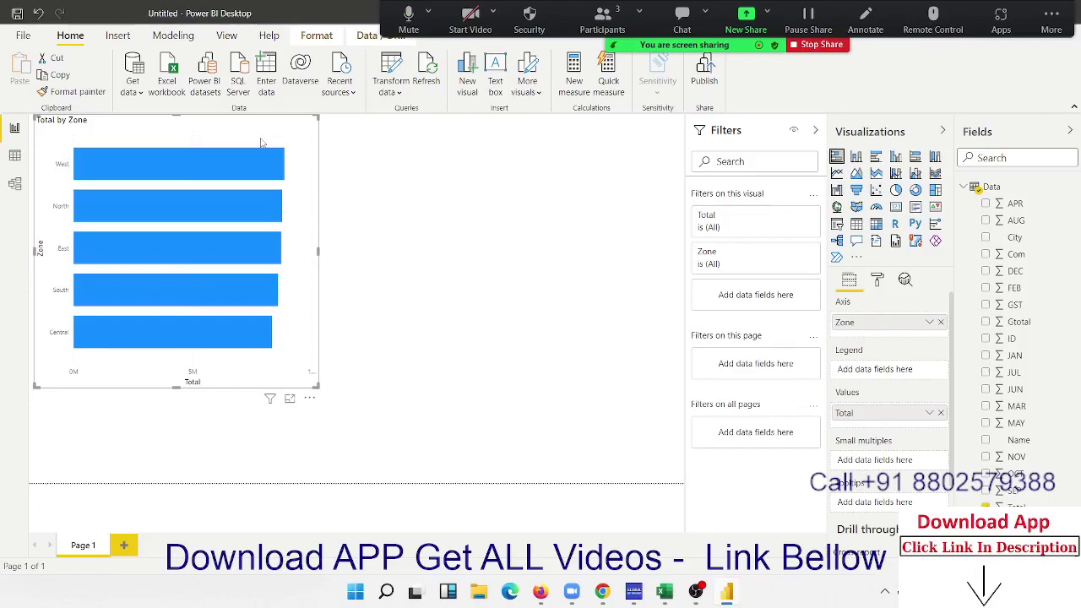
Delete the Total by Zone bar chart, then glance at the meeting participants list.
{"action": "key", "text": "Delete"}
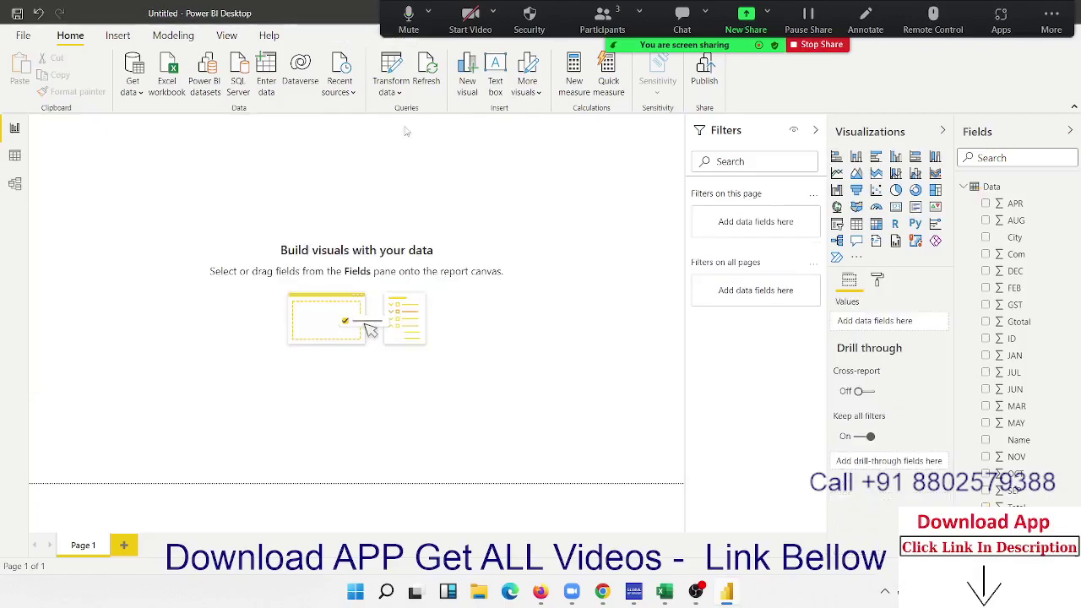
{"action": "left_click", "coordinate": [635, 12]}
{"action": "left_click", "coordinate": [602, 16]}
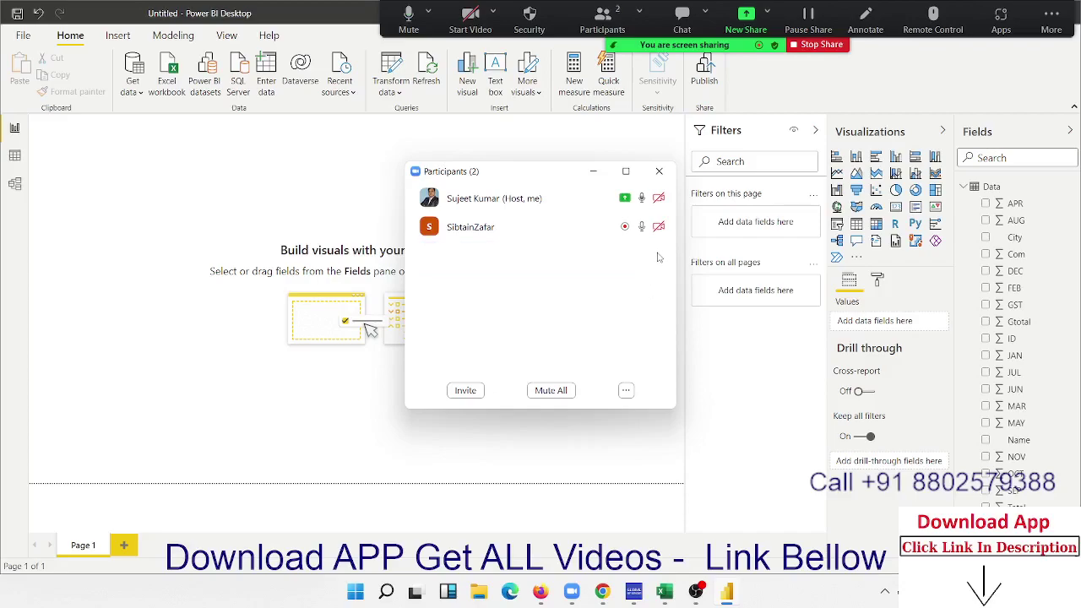
{"action": "mouse_move", "coordinate": [524, 198]}
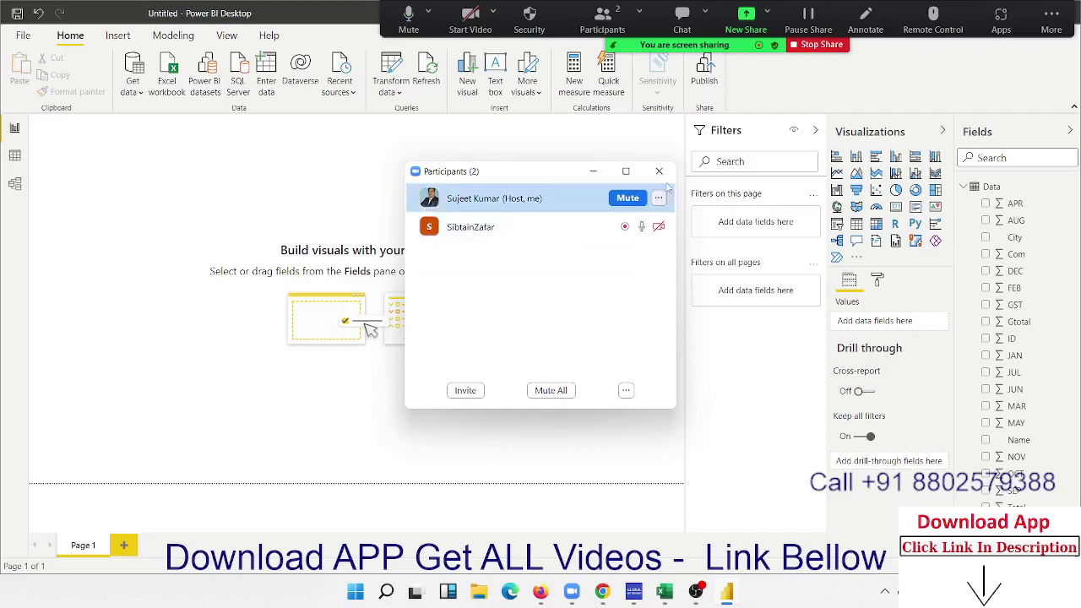
{"action": "left_click", "coordinate": [659, 171]}
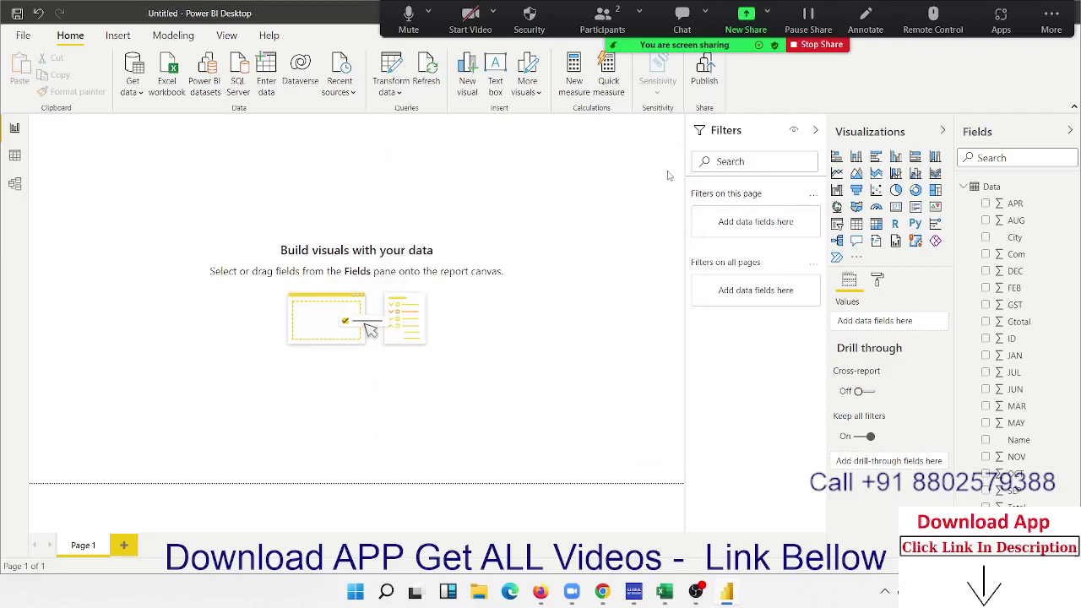
Switch to Data view, select the JAN column and scroll through the 790 rows.
{"action": "left_click", "coordinate": [15, 160]}
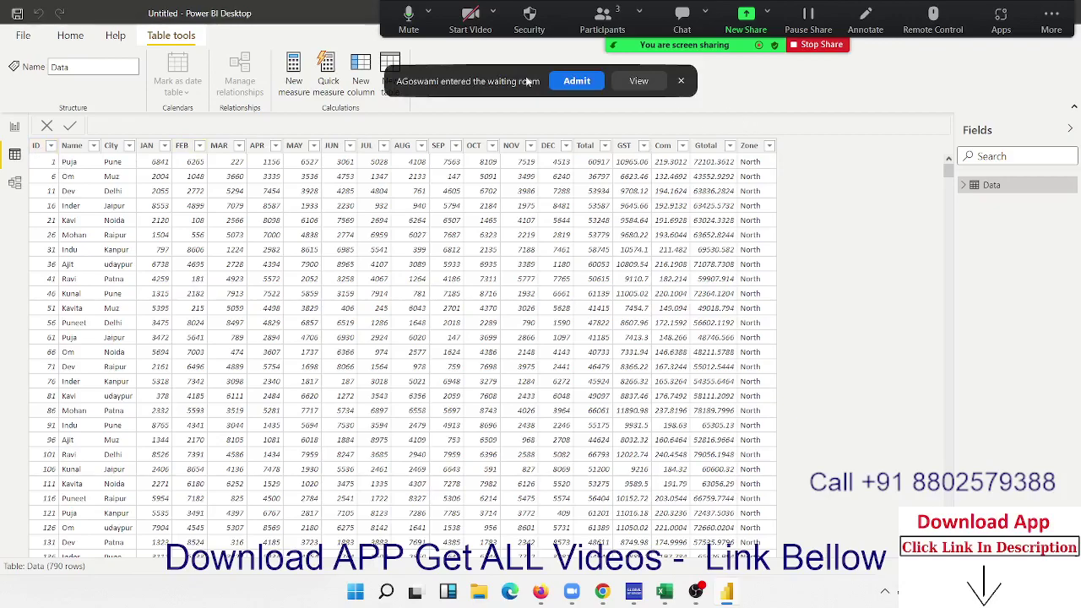
{"action": "left_click", "coordinate": [570, 83]}
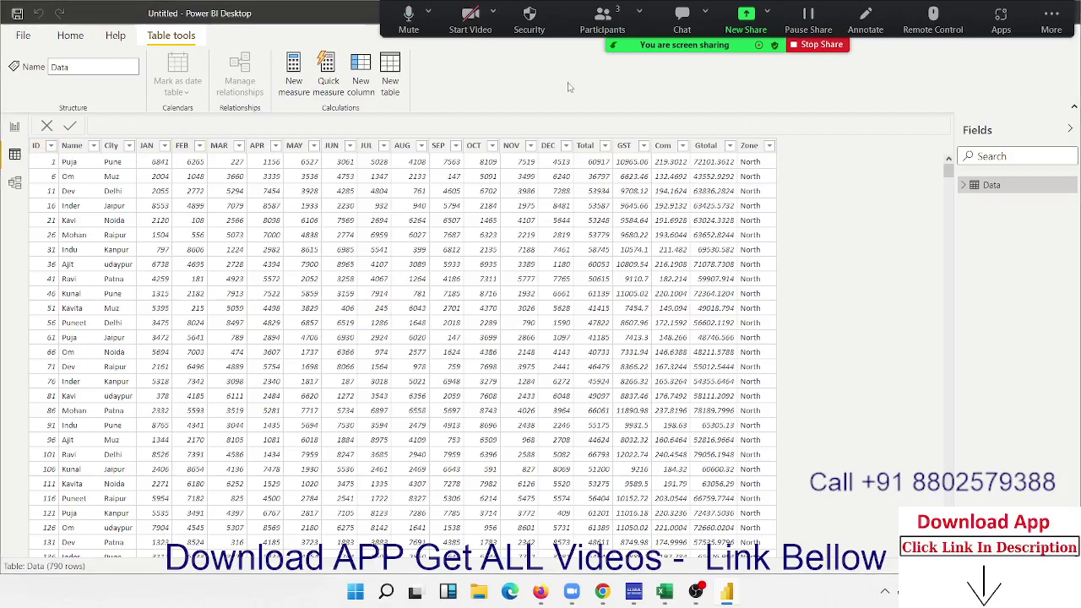
{"action": "left_click", "coordinate": [152, 147]}
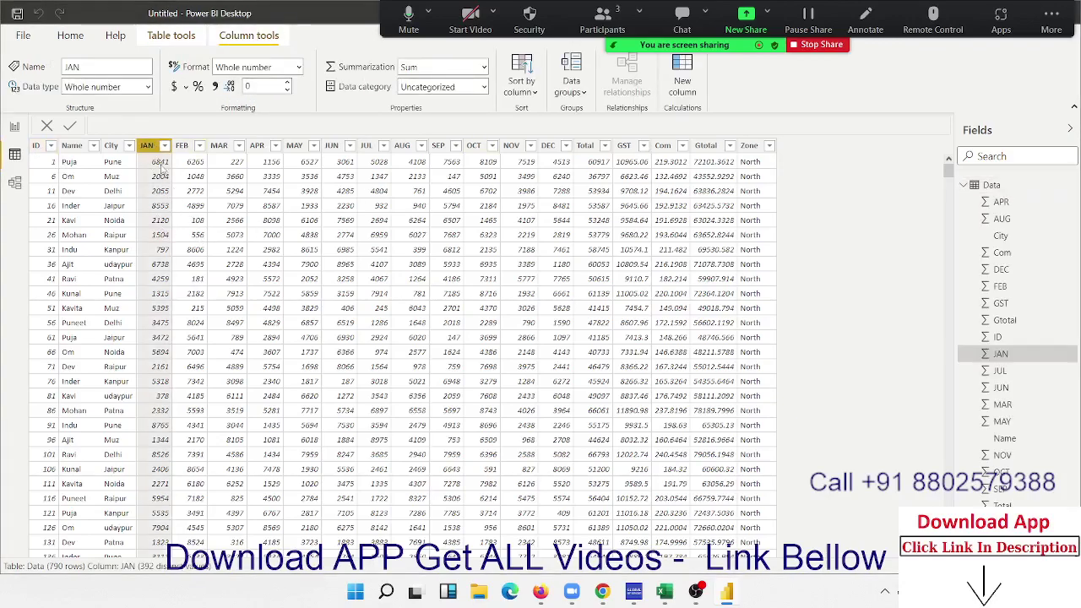
{"action": "scroll", "coordinate": [160, 194], "scroll_direction": "down", "scroll_amount": 10}
{"action": "scroll", "coordinate": [160, 211], "scroll_direction": "down", "scroll_amount": 15}
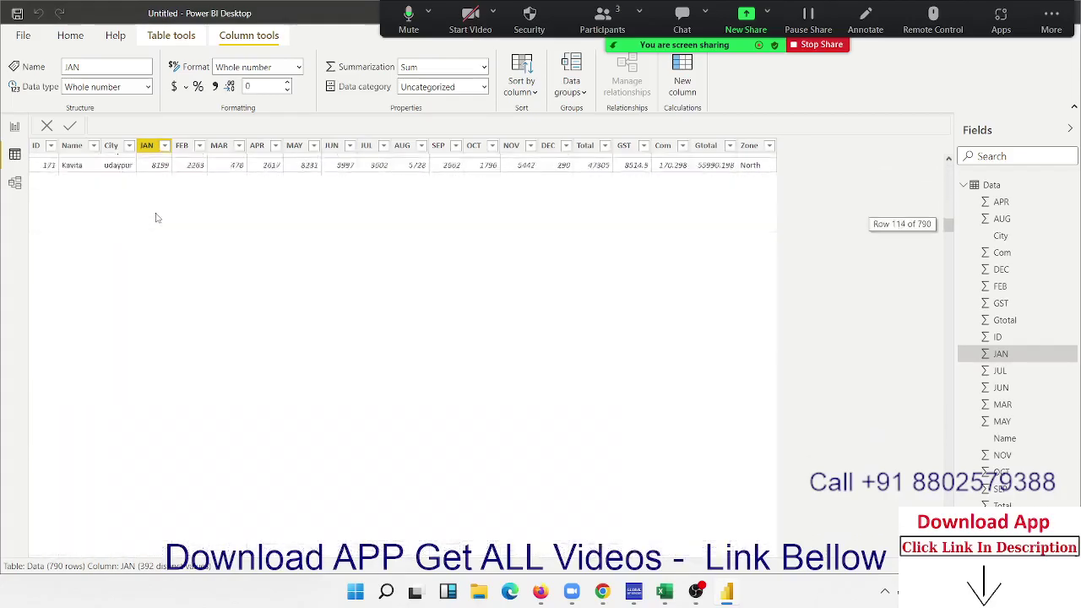
{"action": "scroll", "coordinate": [161, 217], "scroll_direction": "down", "scroll_amount": 3}
{"action": "scroll", "coordinate": [162, 211], "scroll_direction": "down", "scroll_amount": 2}
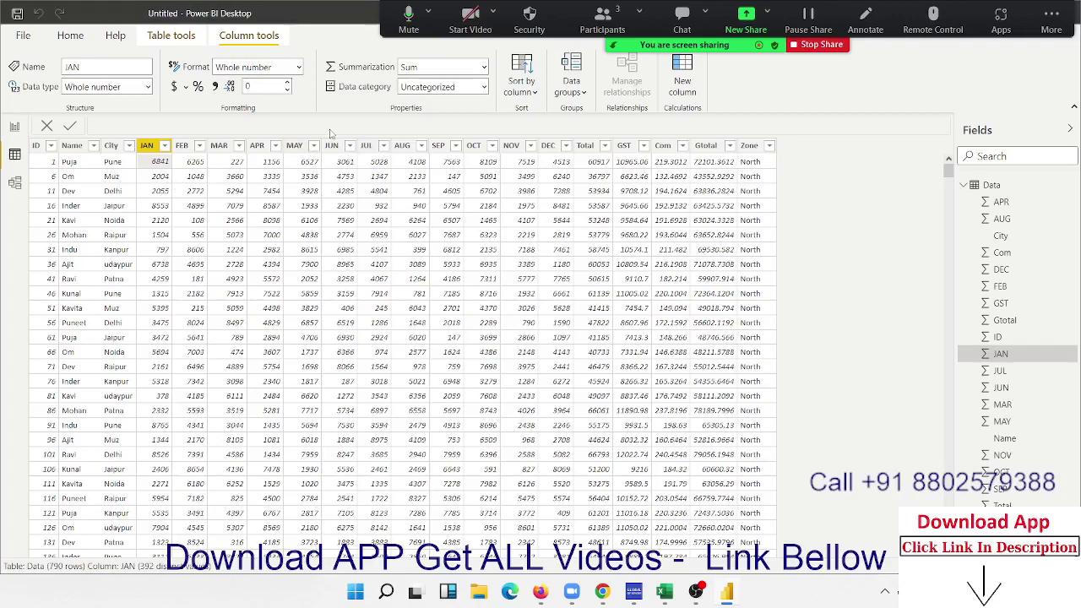
Select the Gtotal column in the Data table and check the meeting participants list.
{"action": "left_click", "coordinate": [37, 35]}
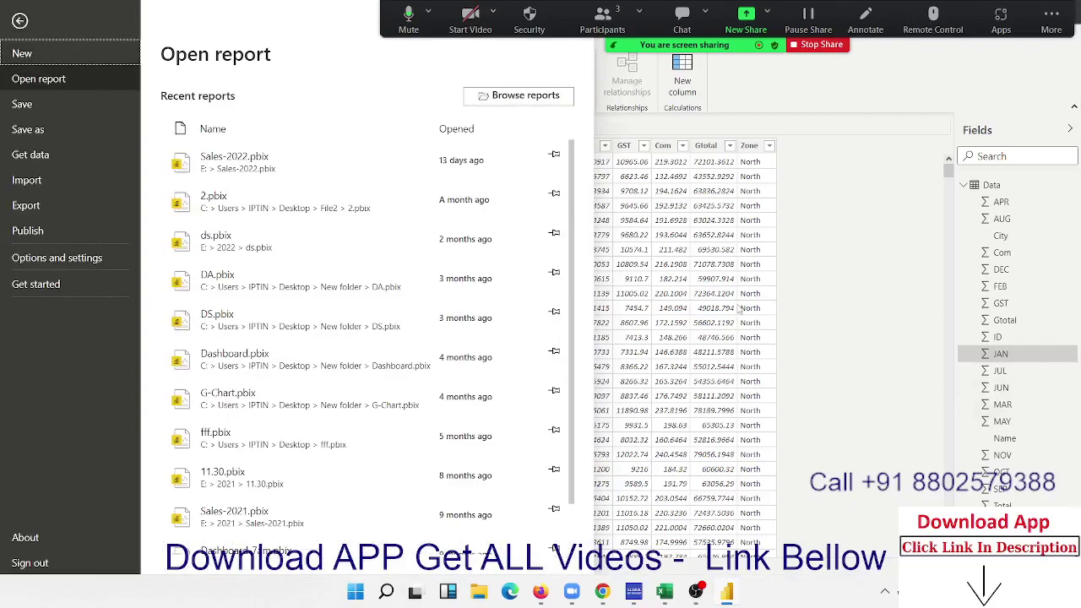
{"action": "key", "text": "Escape"}
{"action": "left_click", "coordinate": [724, 309]}
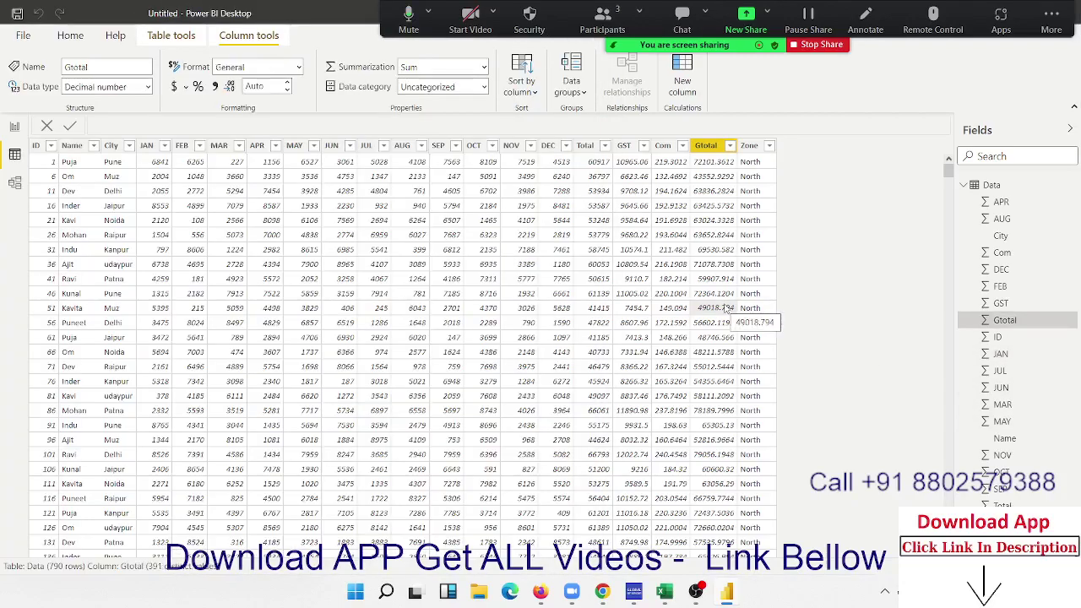
{"action": "left_click", "coordinate": [622, 35]}
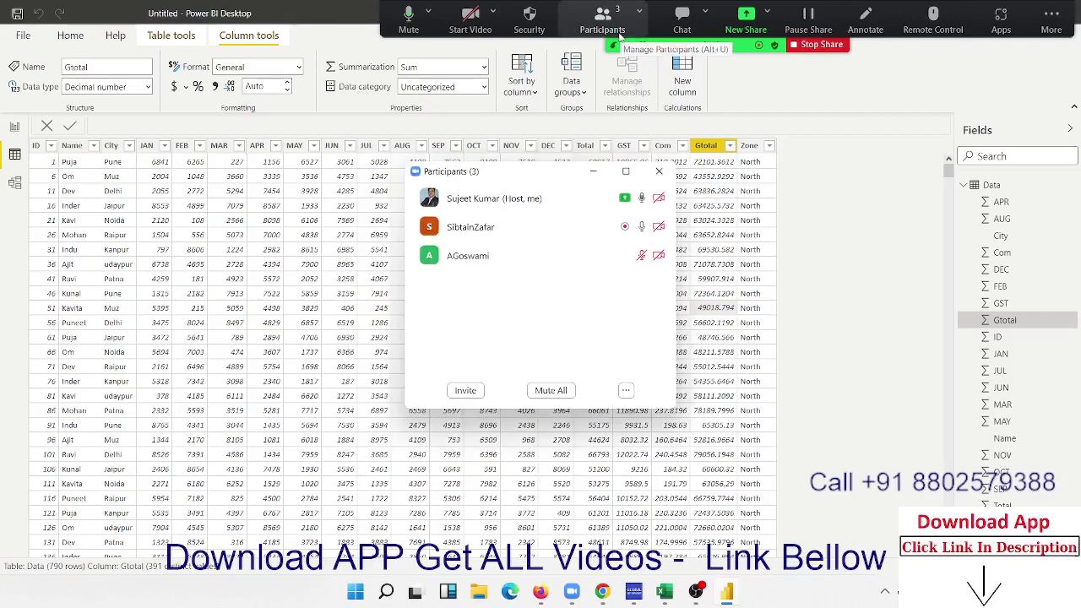
{"action": "mouse_move", "coordinate": [506, 255]}
{"action": "left_click", "coordinate": [658, 255]}
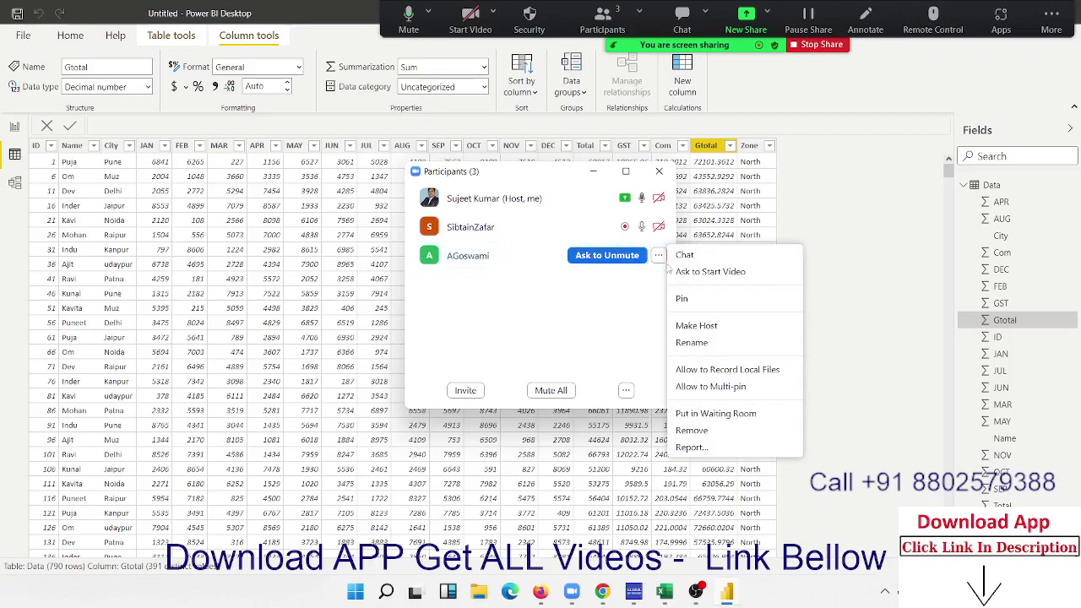
{"action": "left_click", "coordinate": [716, 369]}
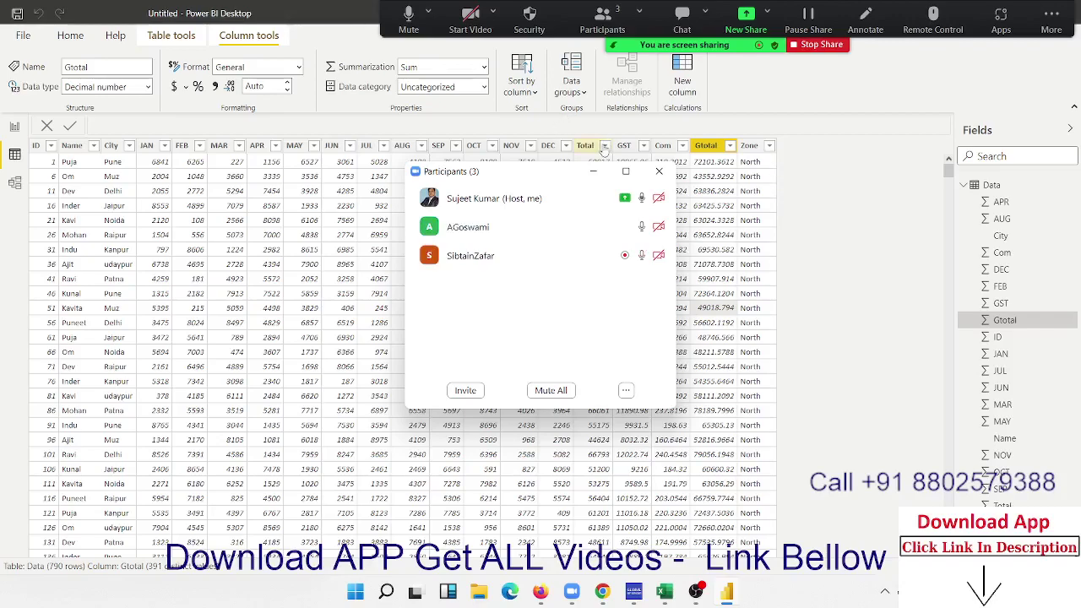
{"action": "left_click", "coordinate": [659, 171]}
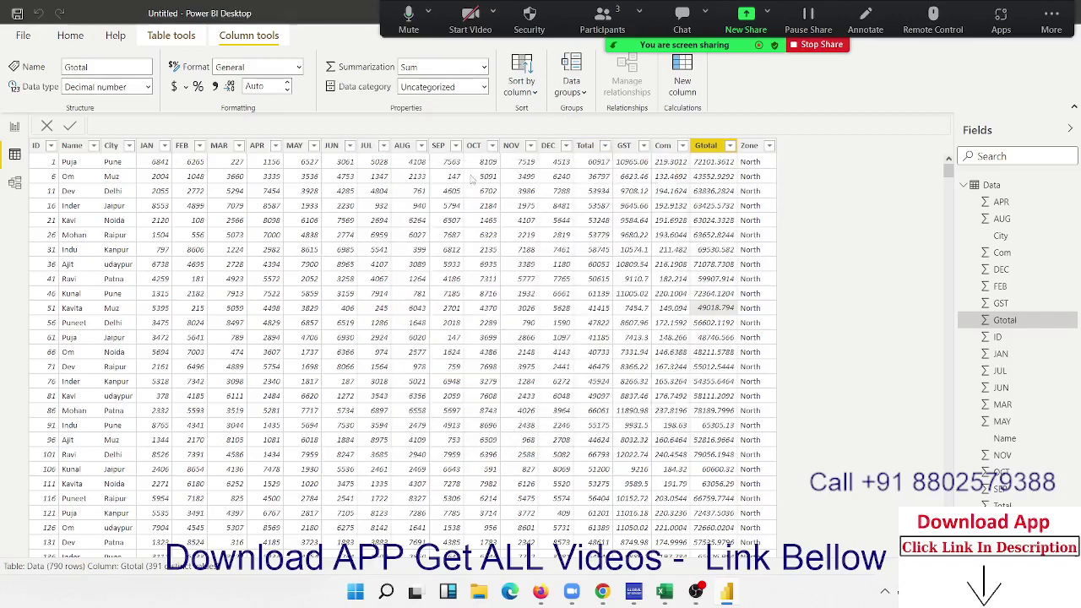
Toggle between Report view and Data view, ending on the Data table.
{"action": "left_click", "coordinate": [23, 163]}
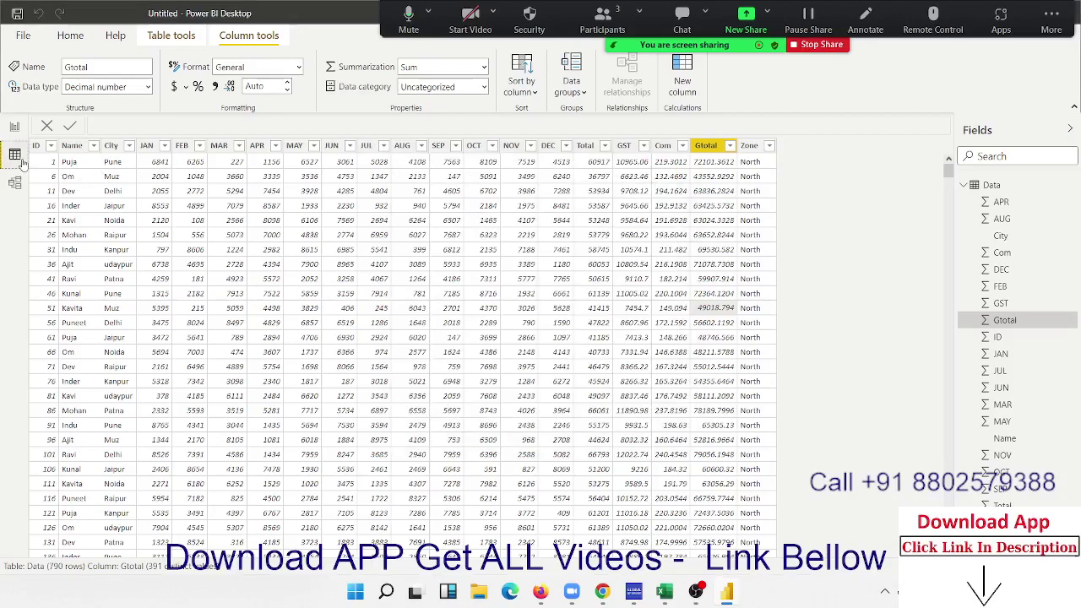
{"action": "left_click", "coordinate": [14, 129]}
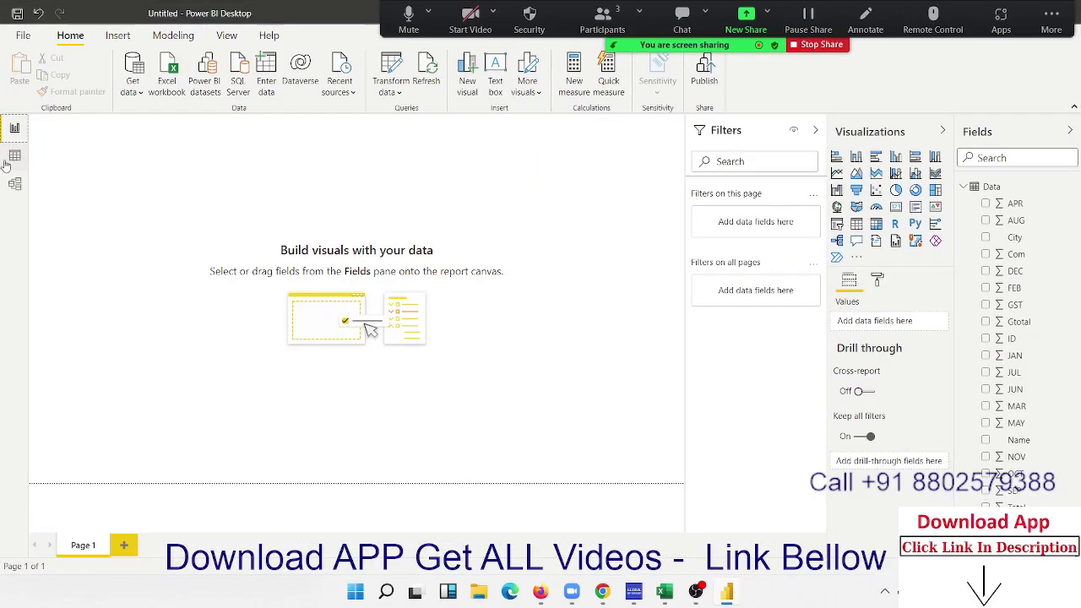
{"action": "left_click", "coordinate": [12, 158]}
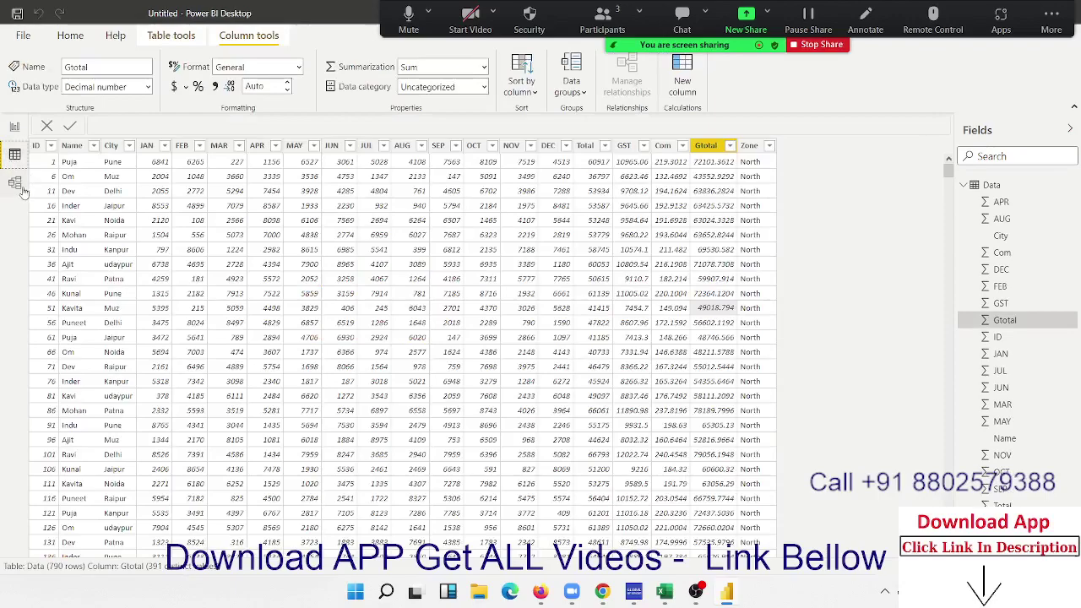
{"action": "left_click", "coordinate": [15, 131]}
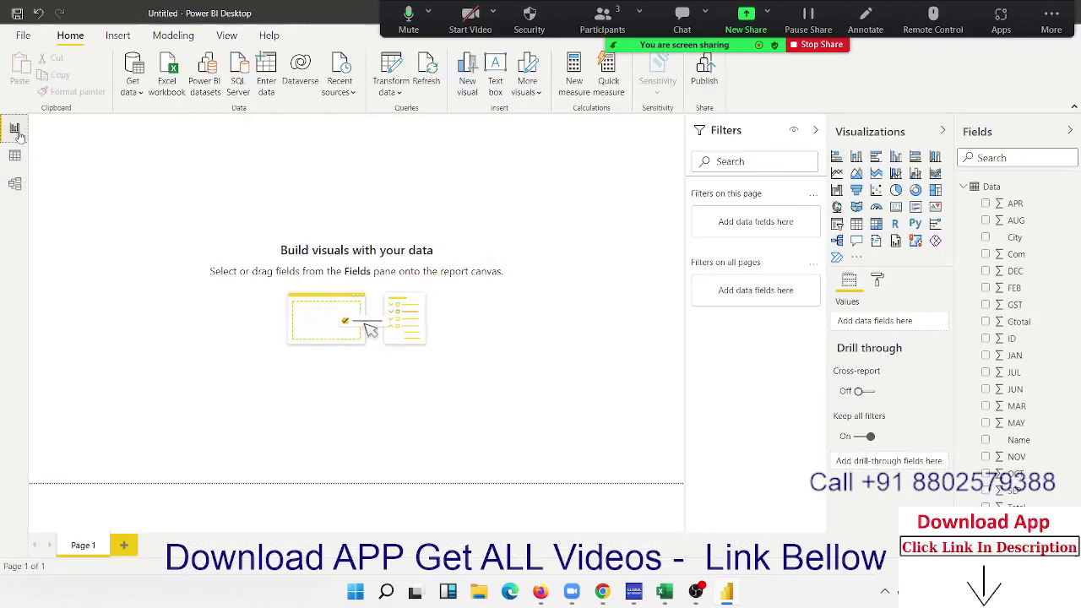
{"action": "left_click", "coordinate": [14, 156]}
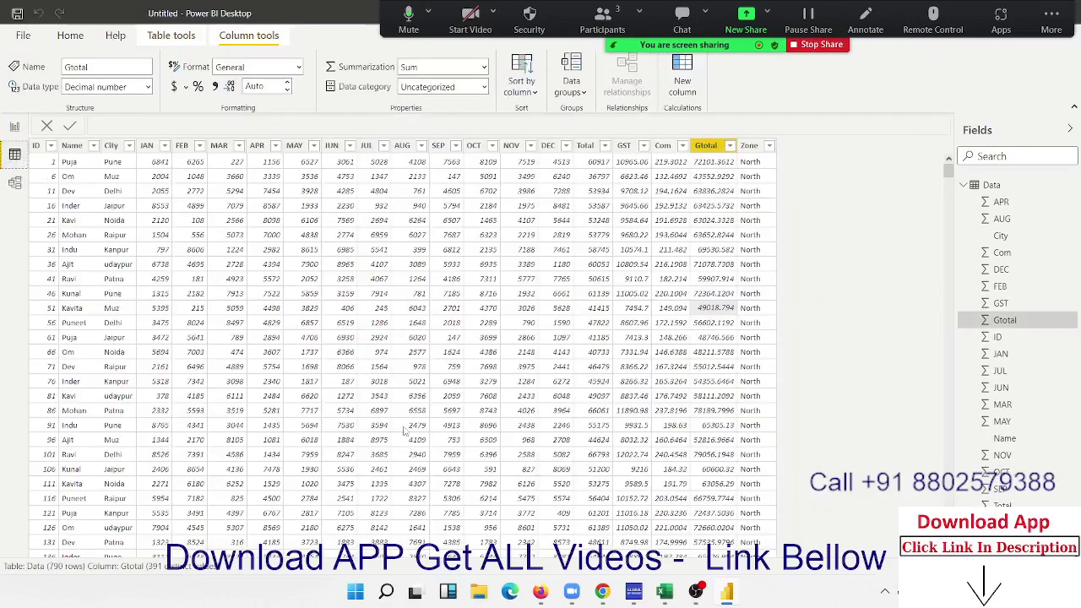
Bring up the gold-rate page and mark the 1964 row at the top of its table.
{"action": "left_click", "coordinate": [600, 593]}
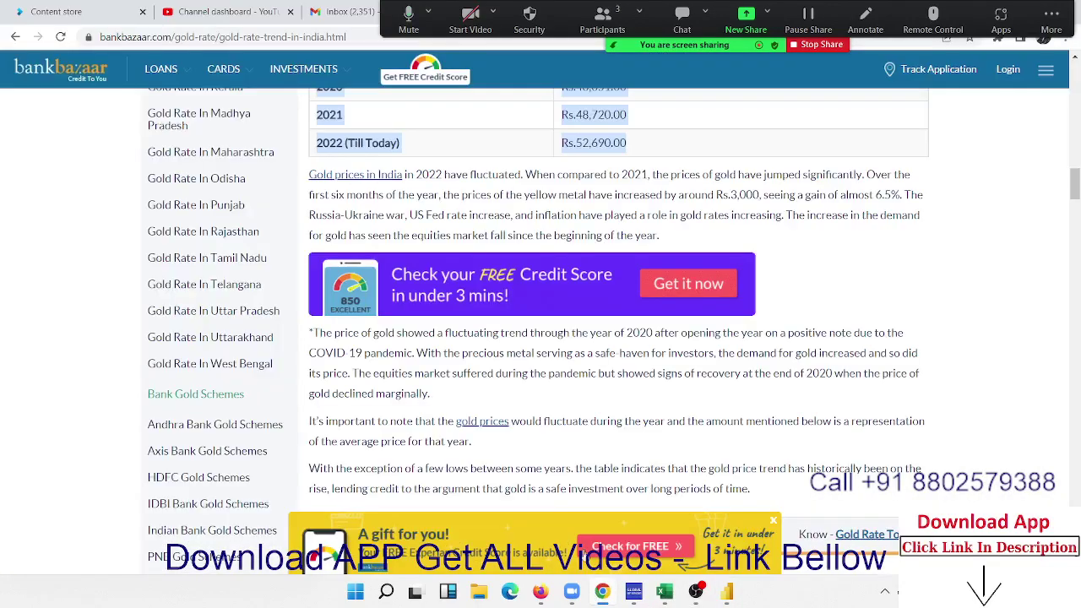
{"action": "scroll", "coordinate": [642, 327], "scroll_direction": "up", "scroll_amount": 2}
{"action": "scroll", "coordinate": [642, 325], "scroll_direction": "up", "scroll_amount": 4}
{"action": "scroll", "coordinate": [617, 294], "scroll_direction": "up", "scroll_amount": 3}
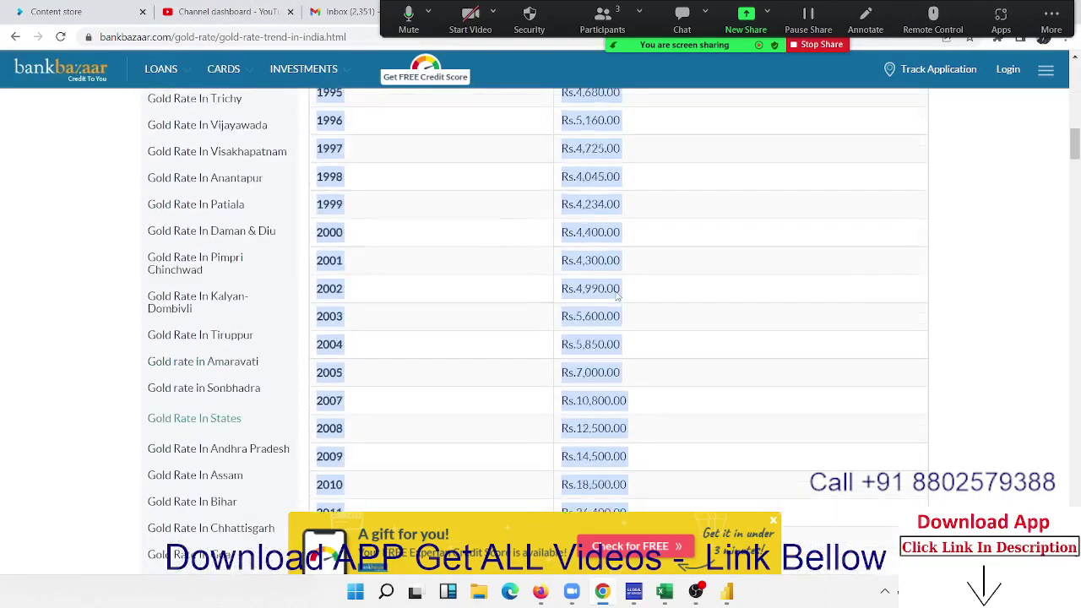
{"action": "scroll", "coordinate": [617, 294], "scroll_direction": "up", "scroll_amount": 6}
{"action": "scroll", "coordinate": [592, 270], "scroll_direction": "up", "scroll_amount": 5}
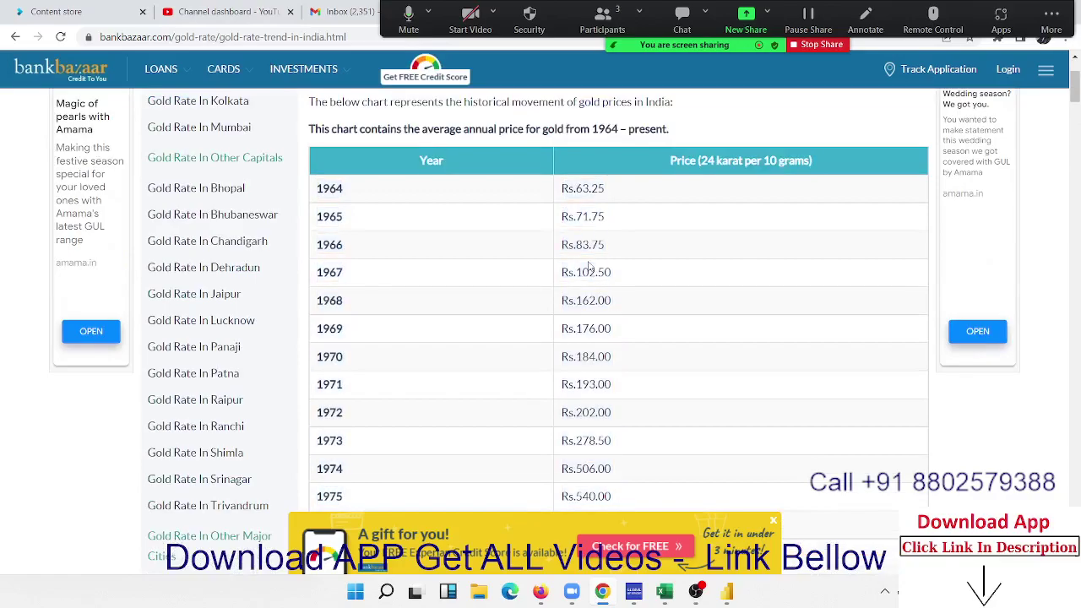
{"action": "double_click", "coordinate": [322, 192]}
Copy the gold-rate page's web address and switch back to Power BI.
{"action": "scroll", "coordinate": [406, 268], "scroll_direction": "down", "scroll_amount": 5}
{"action": "scroll", "coordinate": [406, 271], "scroll_direction": "down", "scroll_amount": 8}
{"action": "scroll", "coordinate": [406, 271], "scroll_direction": "down", "scroll_amount": 6}
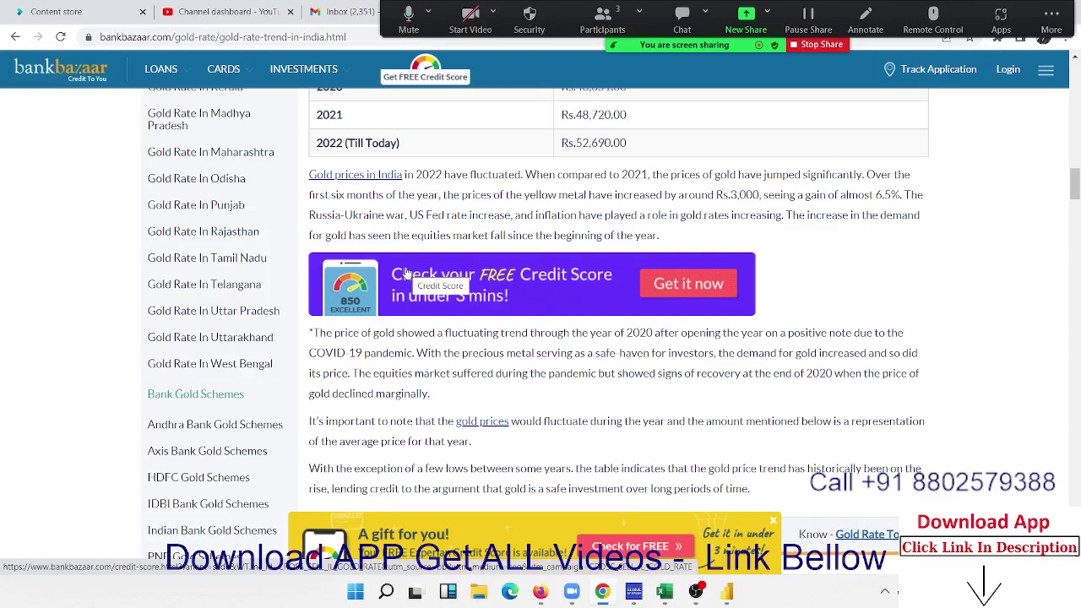
{"action": "scroll", "coordinate": [407, 272], "scroll_direction": "up", "scroll_amount": 11}
{"action": "scroll", "coordinate": [405, 261], "scroll_direction": "up", "scroll_amount": 8}
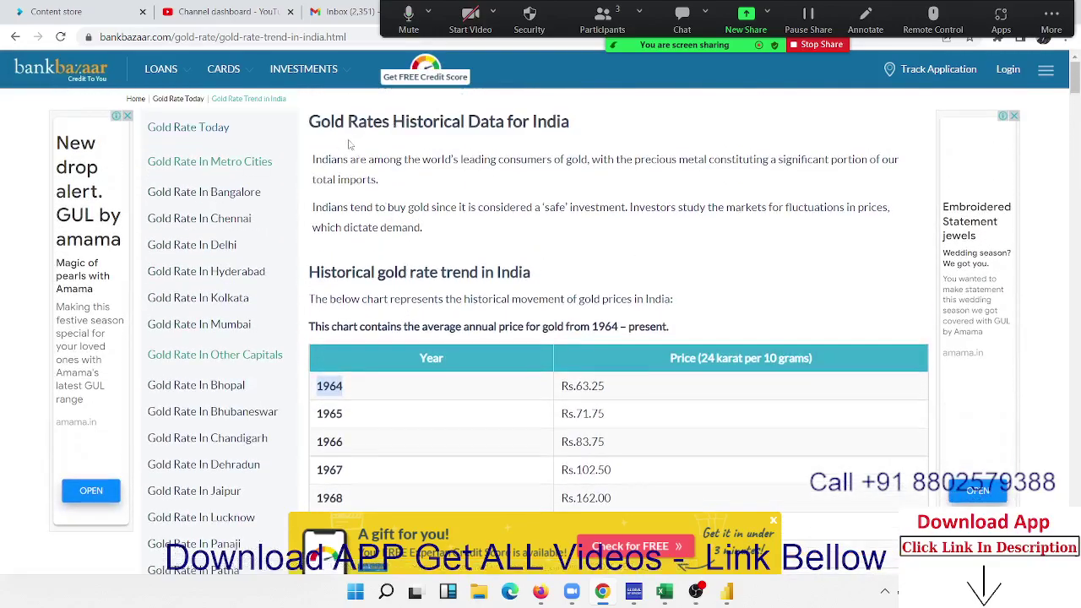
{"action": "left_click", "coordinate": [332, 38]}
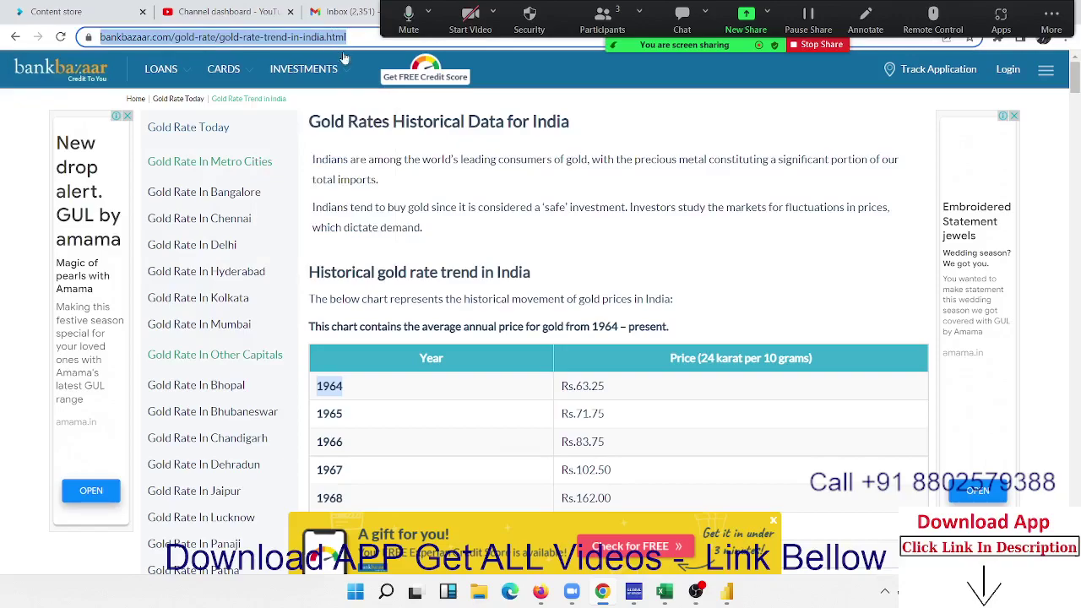
{"action": "key", "text": "alt+Tab"}
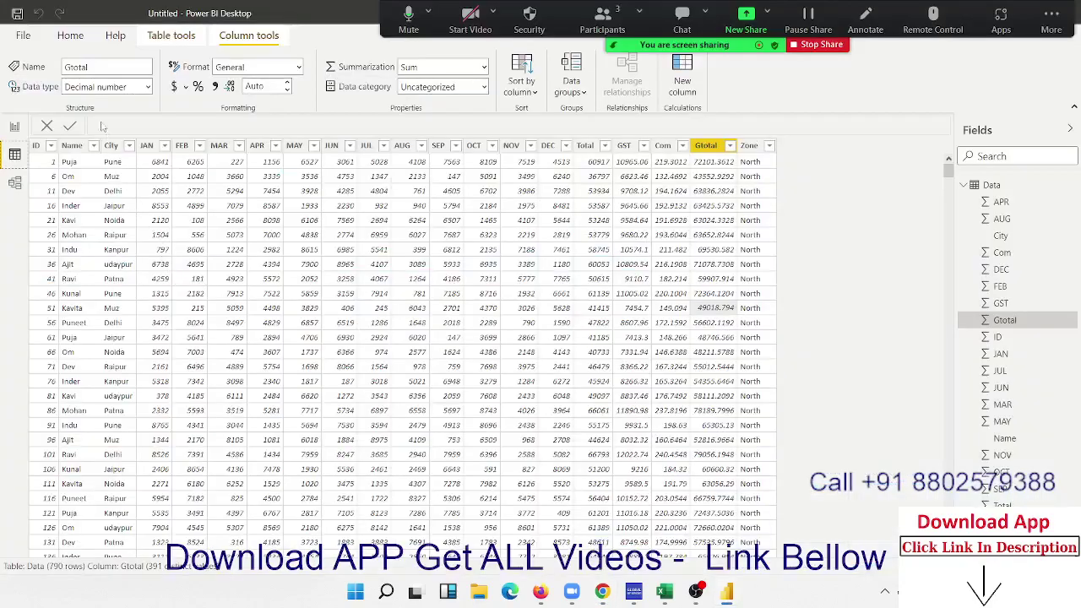
Connect to the gold-rate page as a Web source using the pasted URL and Anonymous access.
{"action": "left_click", "coordinate": [70, 36]}
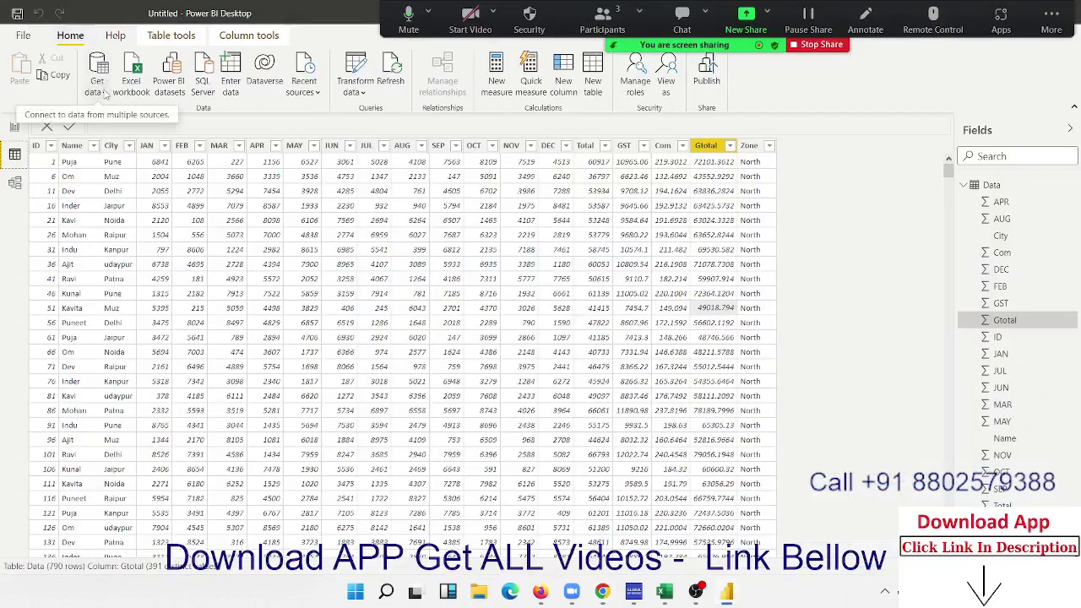
{"action": "left_click", "coordinate": [99, 91]}
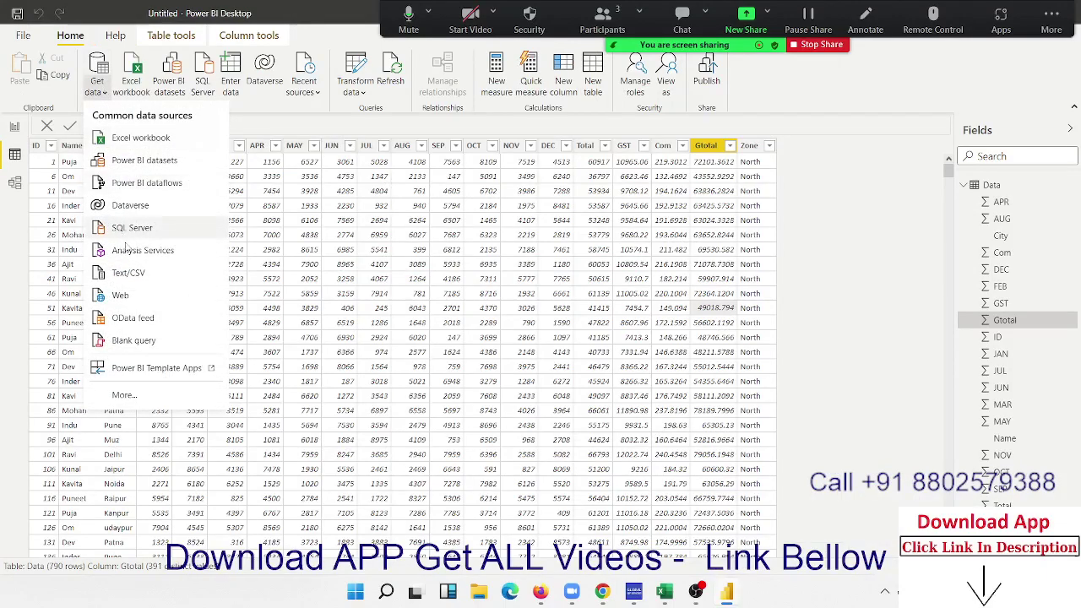
{"action": "left_click", "coordinate": [133, 295]}
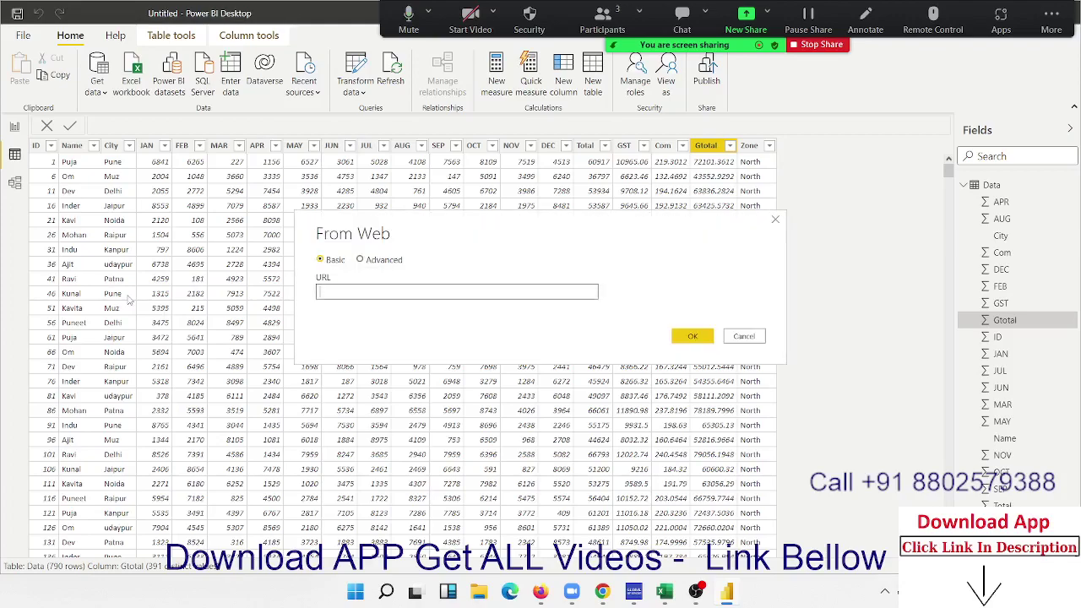
{"action": "type", "text": "https://www.bankbazaar.com/gold-rate/gold-rate-trend-in-india.html"}
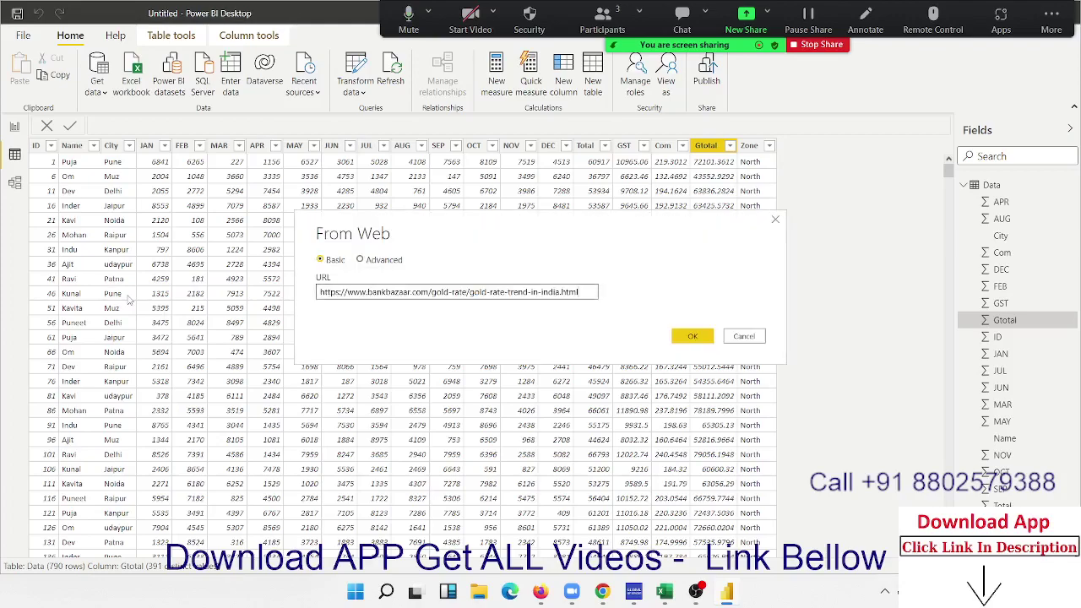
{"action": "left_click", "coordinate": [698, 346]}
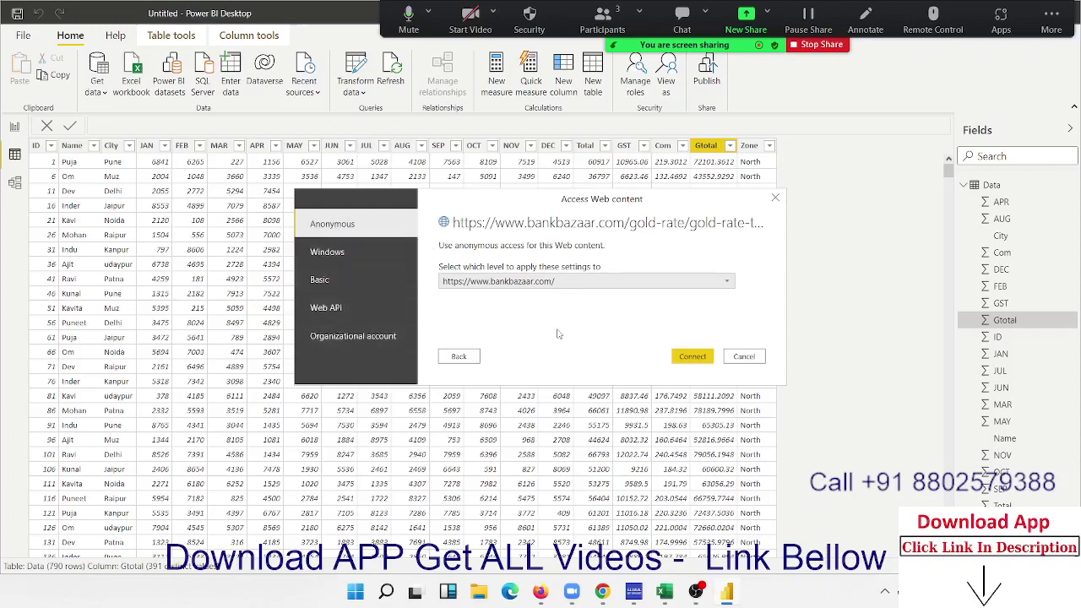
{"action": "left_click", "coordinate": [689, 356]}
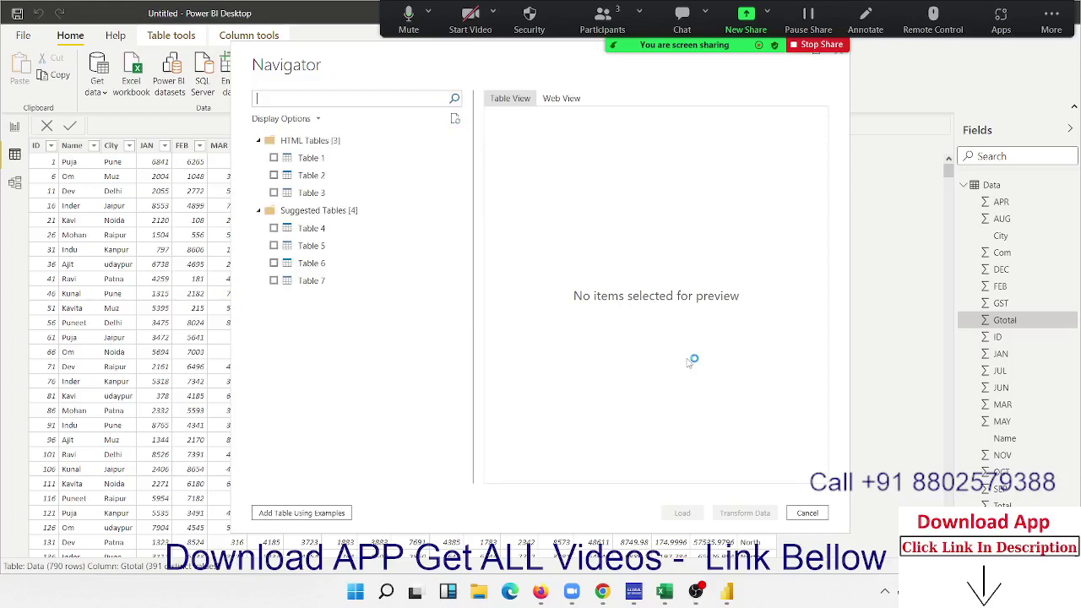
Preview Tables 1, 2 and 3 in the Navigator, ending back on Table 1.
{"action": "left_click", "coordinate": [306, 160]}
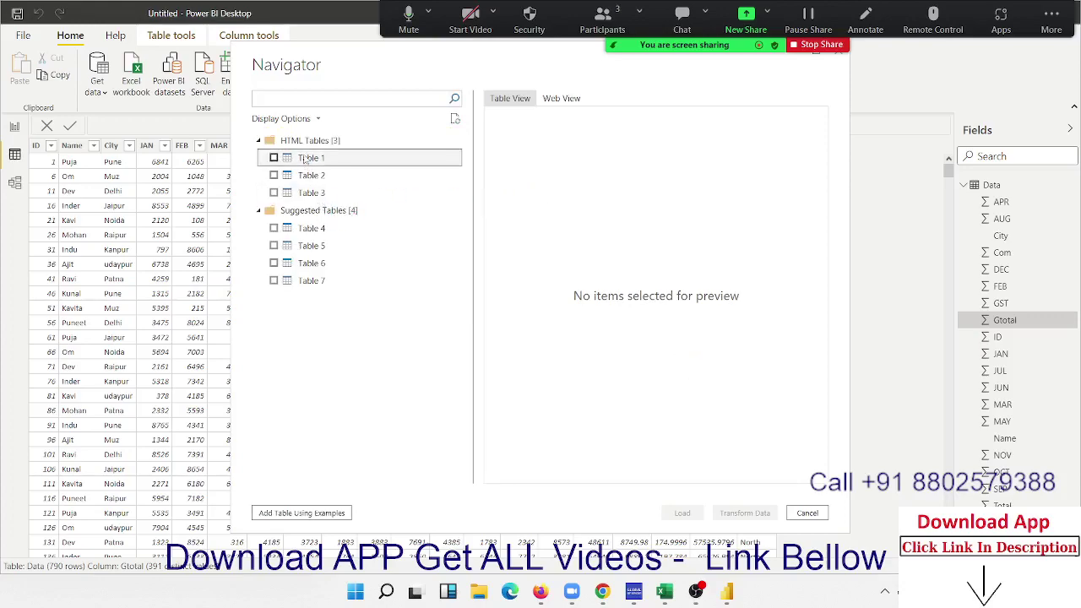
{"action": "scroll", "coordinate": [648, 177], "scroll_direction": "down", "scroll_amount": 5}
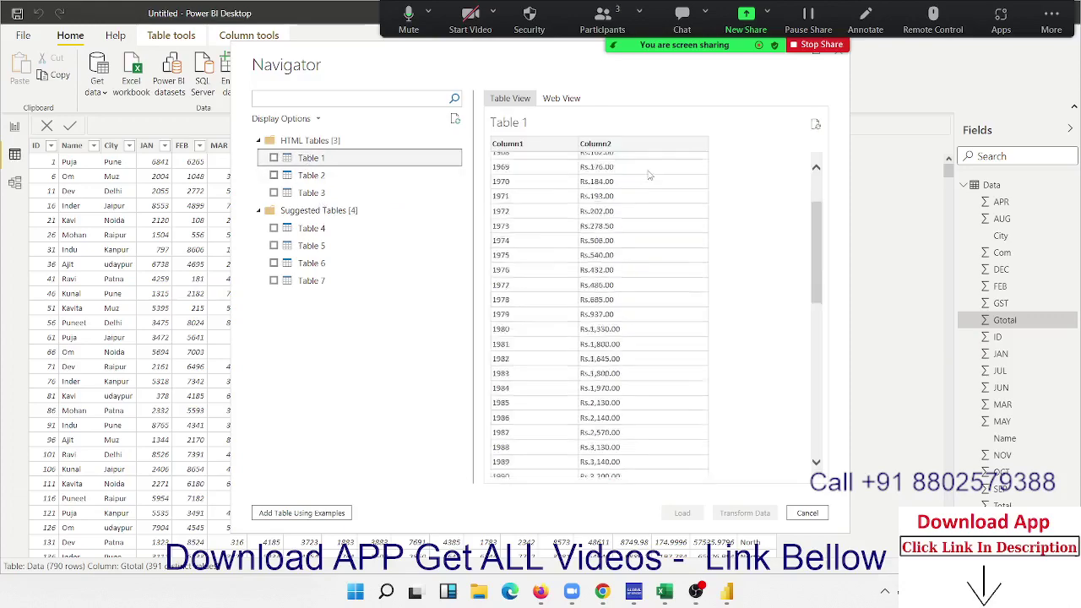
{"action": "scroll", "coordinate": [648, 176], "scroll_direction": "down", "scroll_amount": 5}
{"action": "left_click", "coordinate": [316, 175]}
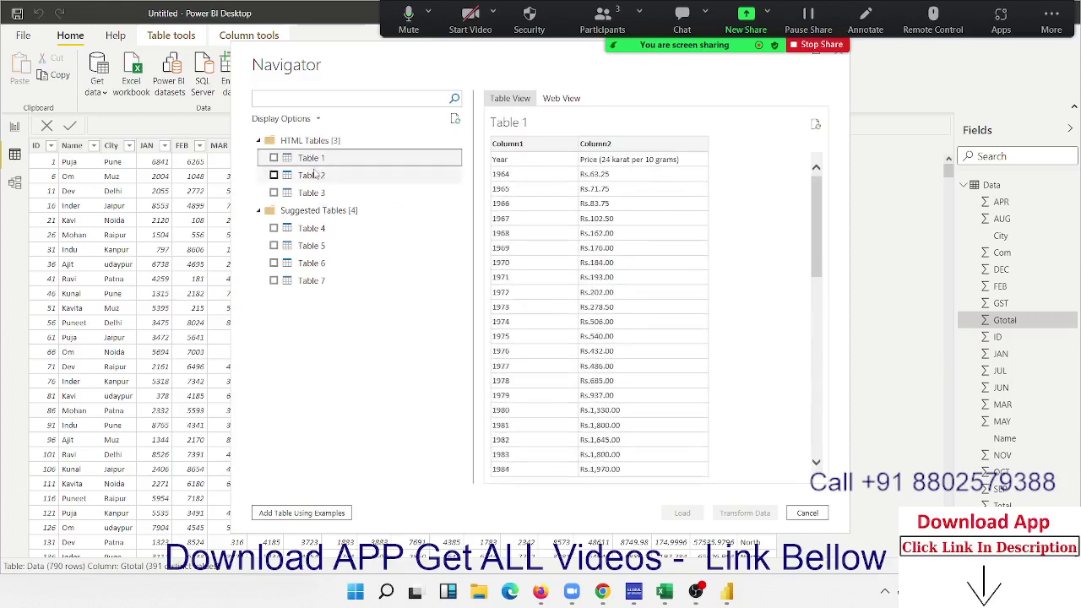
{"action": "left_click", "coordinate": [319, 193]}
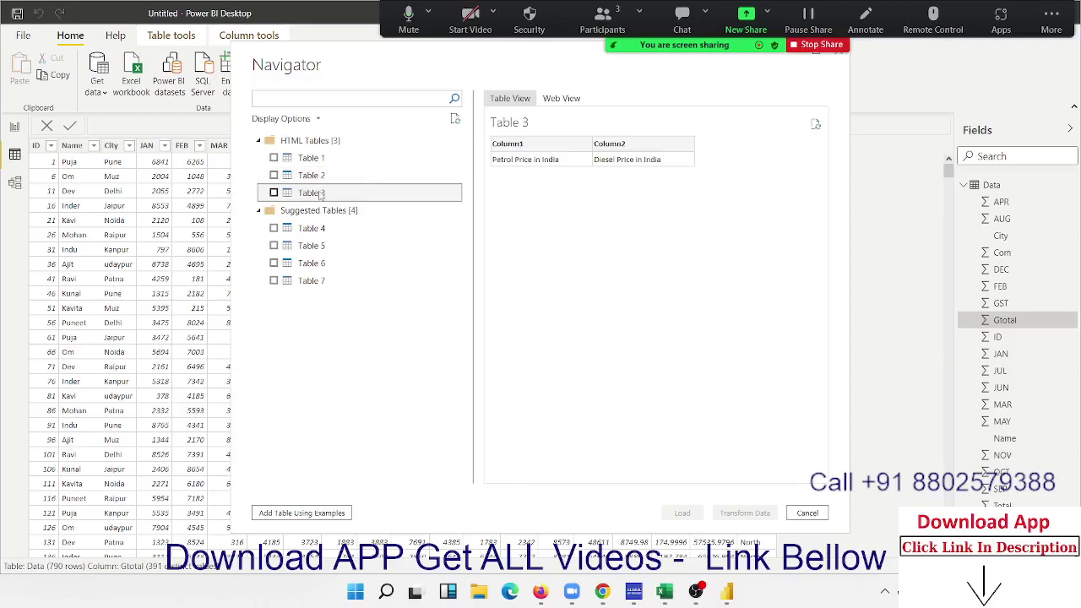
{"action": "left_click", "coordinate": [321, 159]}
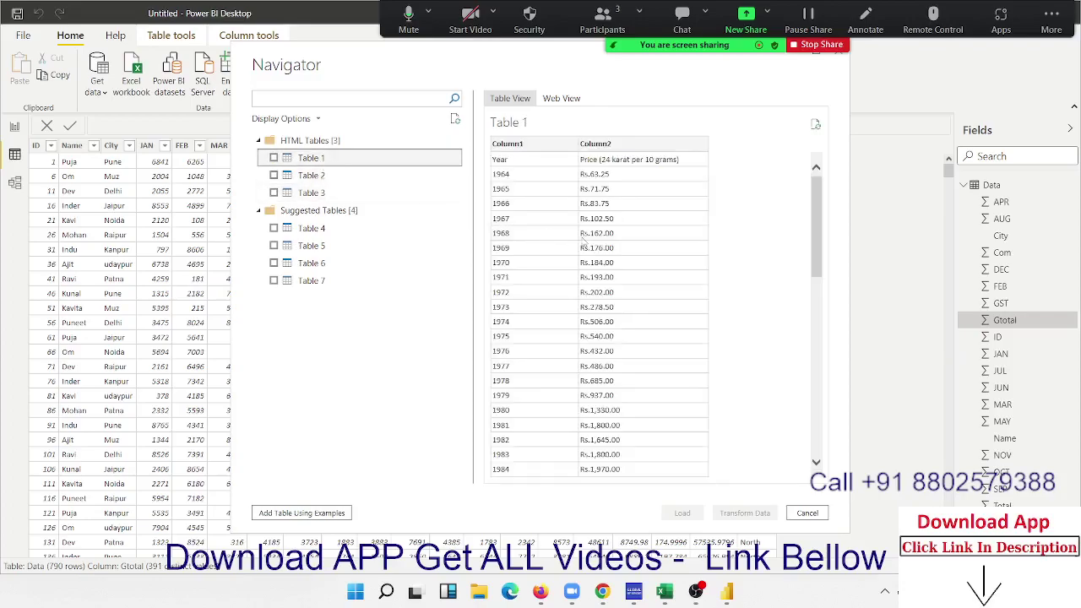
{"action": "scroll", "coordinate": [595, 243], "scroll_direction": "down", "scroll_amount": 10}
{"action": "scroll", "coordinate": [595, 242], "scroll_direction": "up", "scroll_amount": 10}
Tick Table 1, the gold-rate years and prices, for import.
{"action": "left_click", "coordinate": [273, 159]}
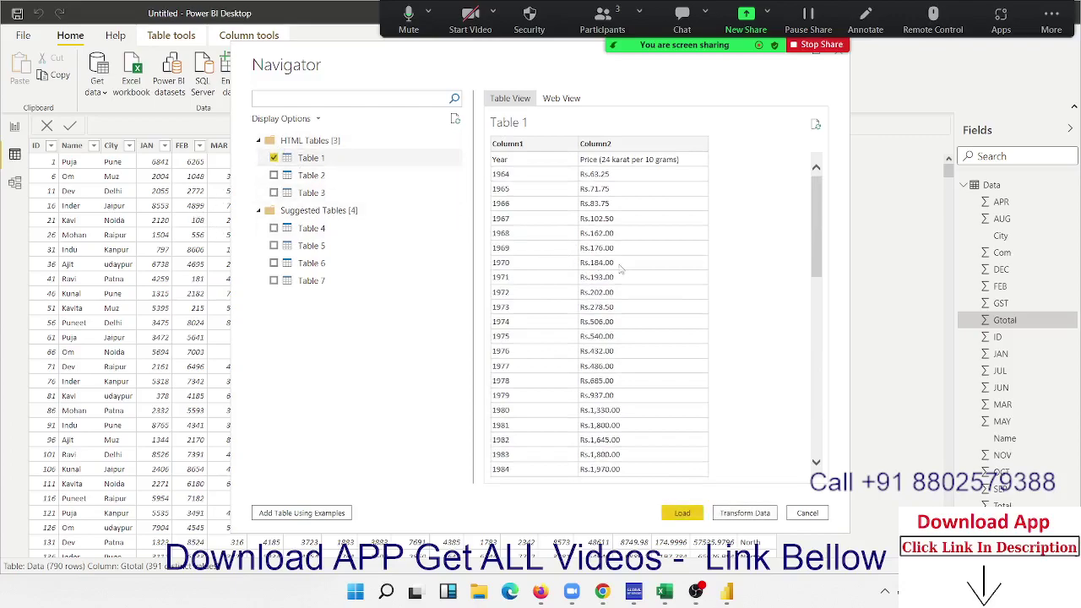
{"action": "scroll", "coordinate": [622, 251], "scroll_direction": "down", "scroll_amount": 6}
{"action": "scroll", "coordinate": [623, 252], "scroll_direction": "down", "scroll_amount": 4}
{"action": "scroll", "coordinate": [622, 252], "scroll_direction": "up", "scroll_amount": 10}
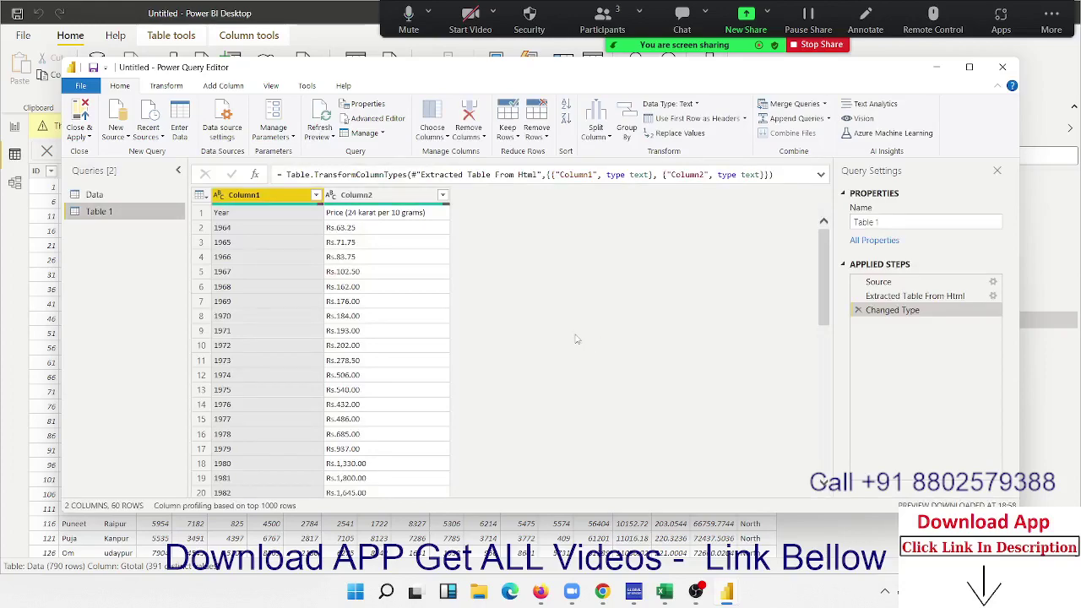
Promote Table 1's first row to column headers.
{"action": "left_click", "coordinate": [312, 218]}
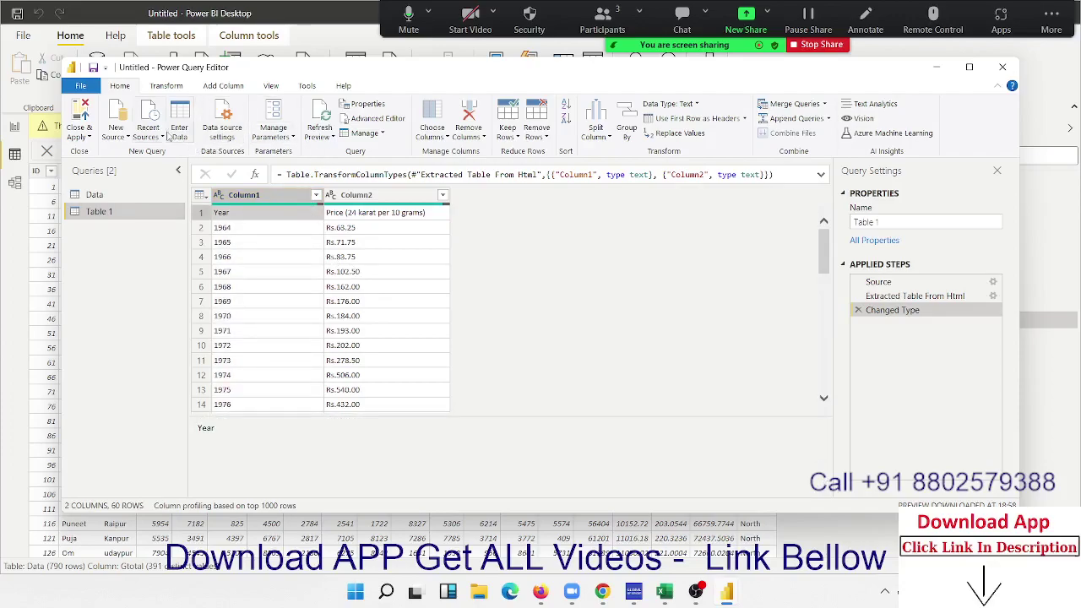
{"action": "left_click", "coordinate": [166, 86]}
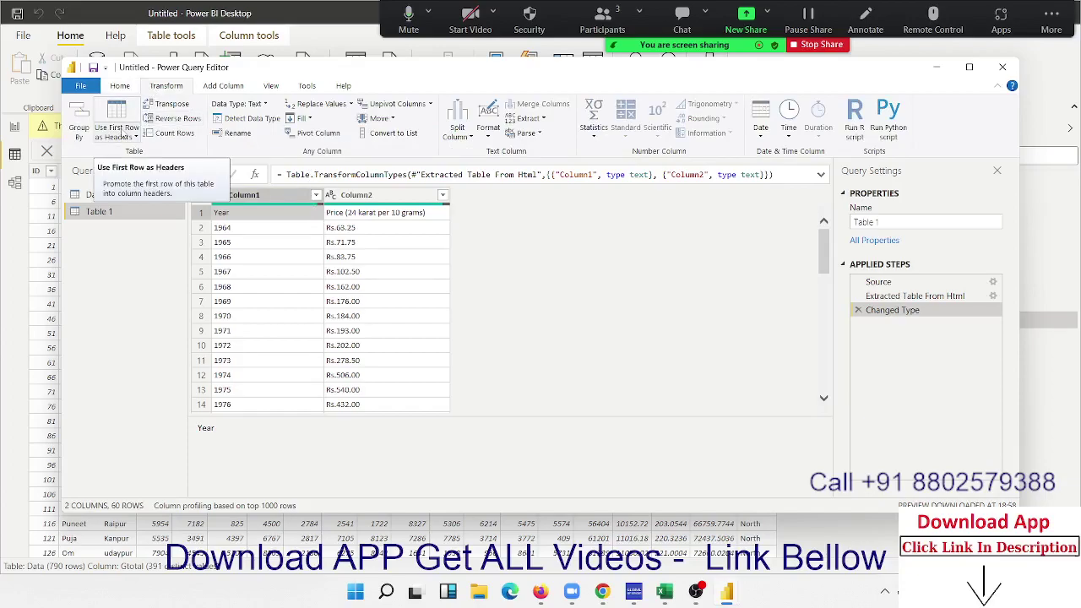
{"action": "left_click", "coordinate": [120, 123]}
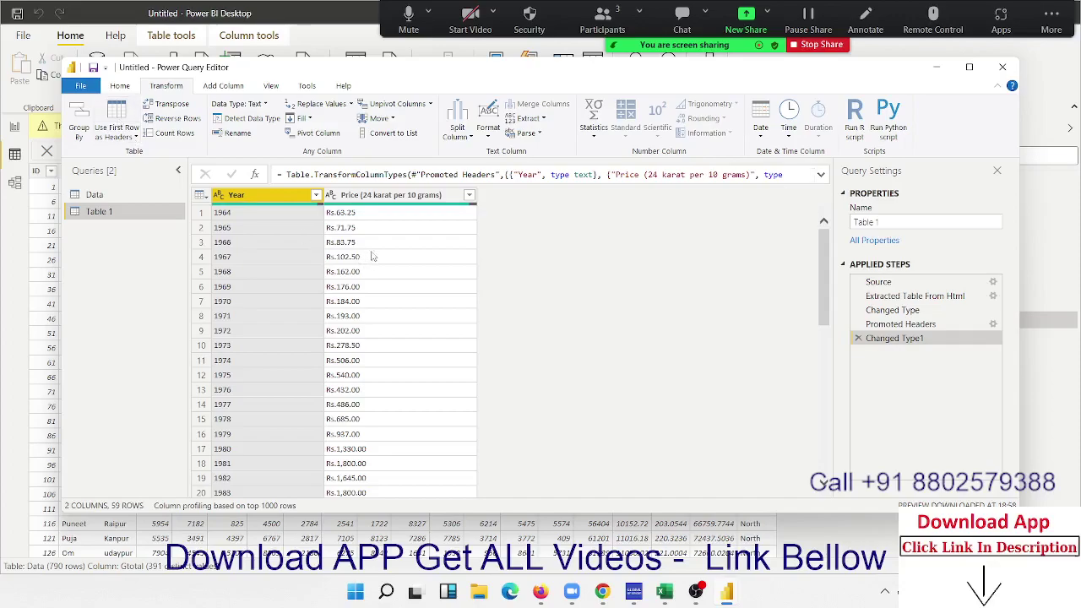
Rename the price column to Price, select it, and show the Home ribbon.
{"action": "left_click", "coordinate": [366, 200]}
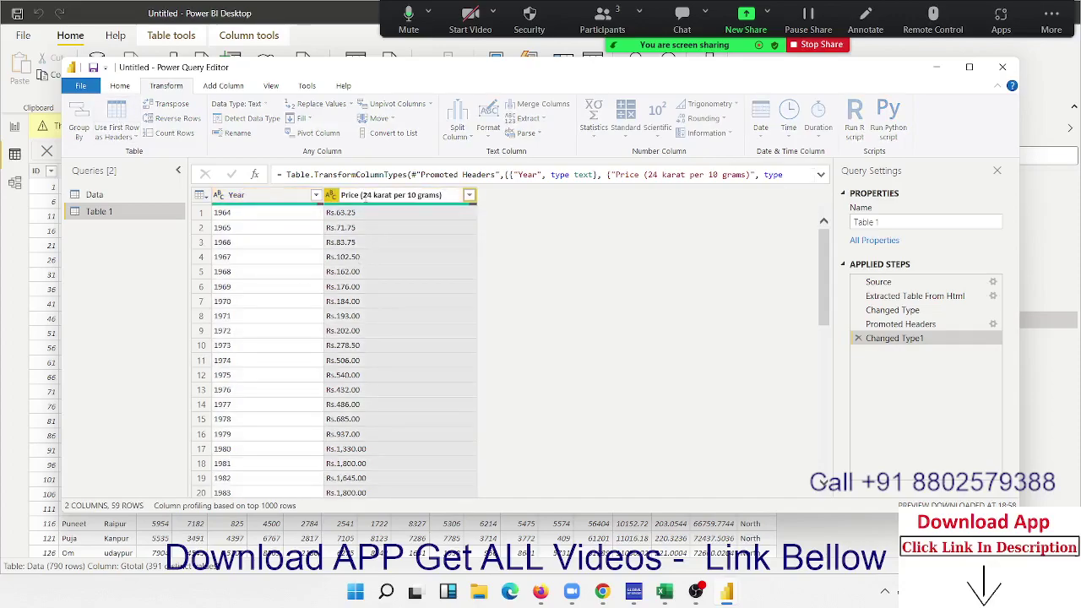
{"action": "left_click_drag", "start_coordinate": [448, 195], "coordinate": [360, 196]}
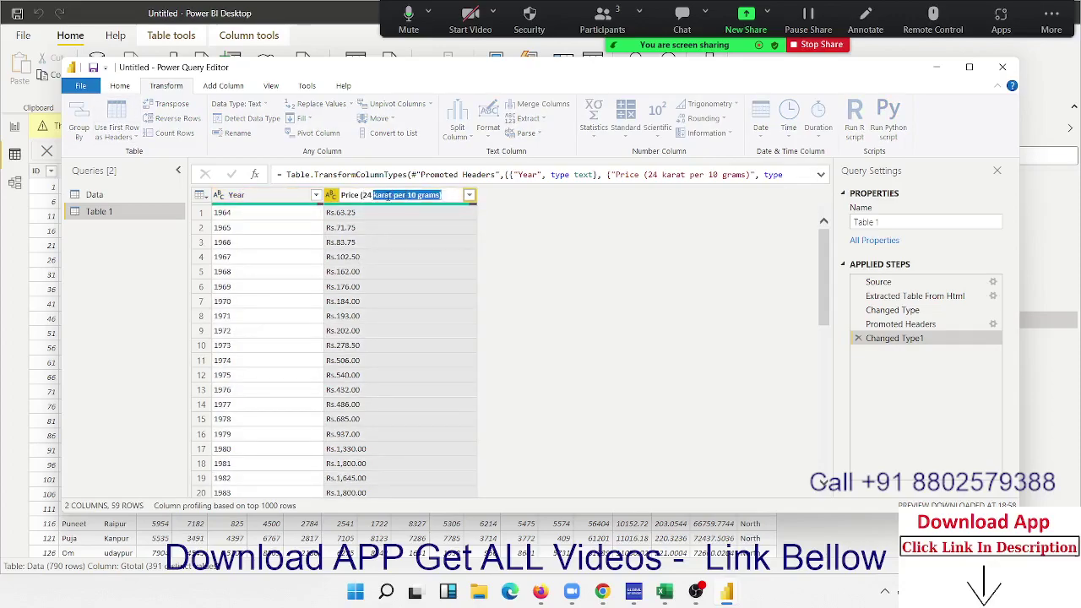
{"action": "key", "text": "BackSpace"}
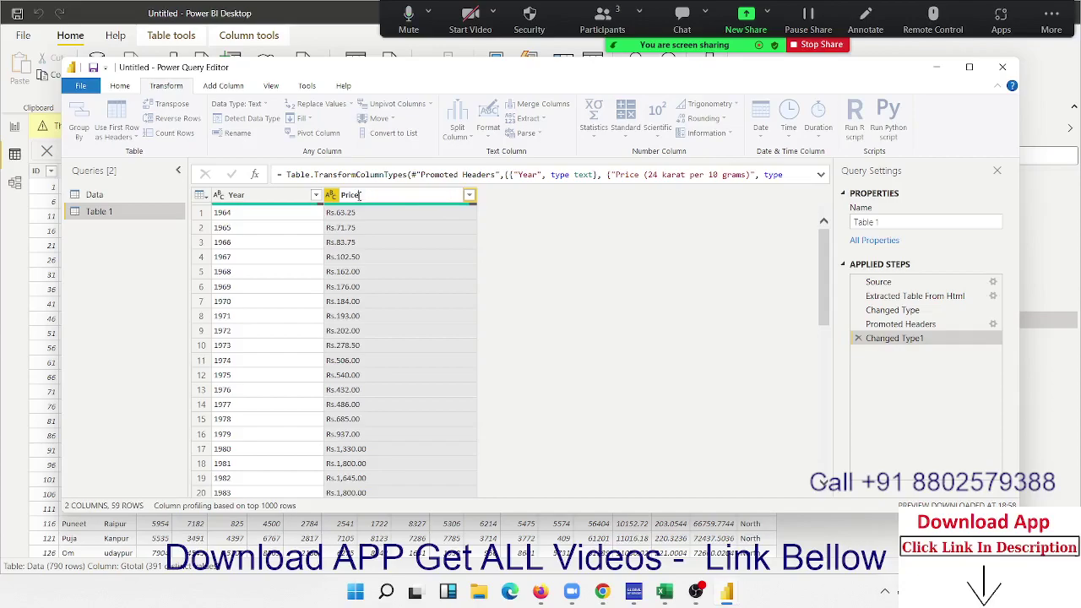
{"action": "key", "text": "Return"}
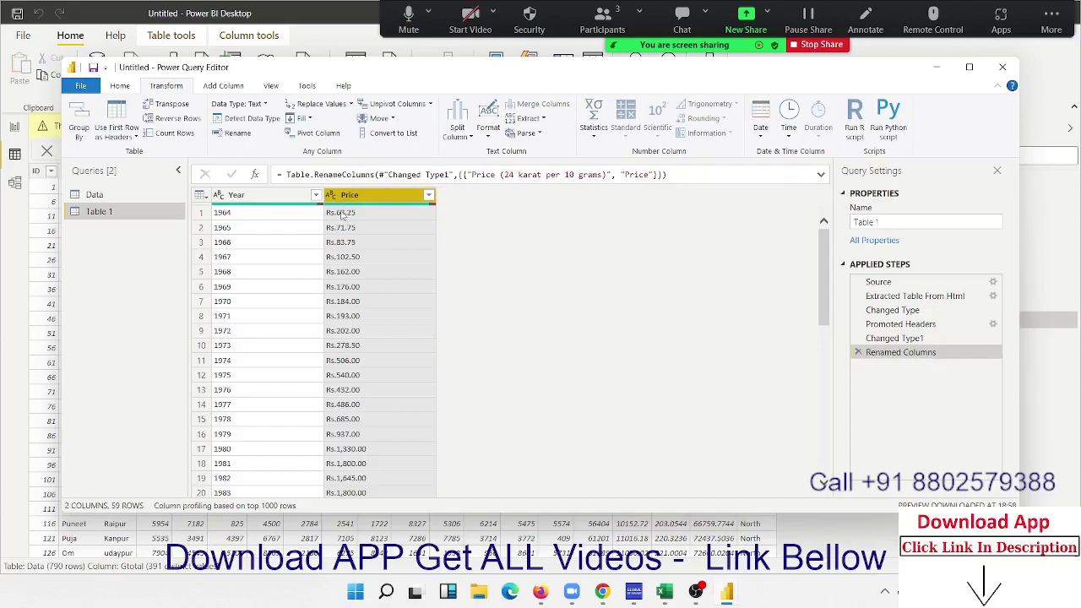
{"action": "left_click", "coordinate": [343, 213]}
{"action": "left_click", "coordinate": [350, 196]}
{"action": "left_click", "coordinate": [126, 86]}
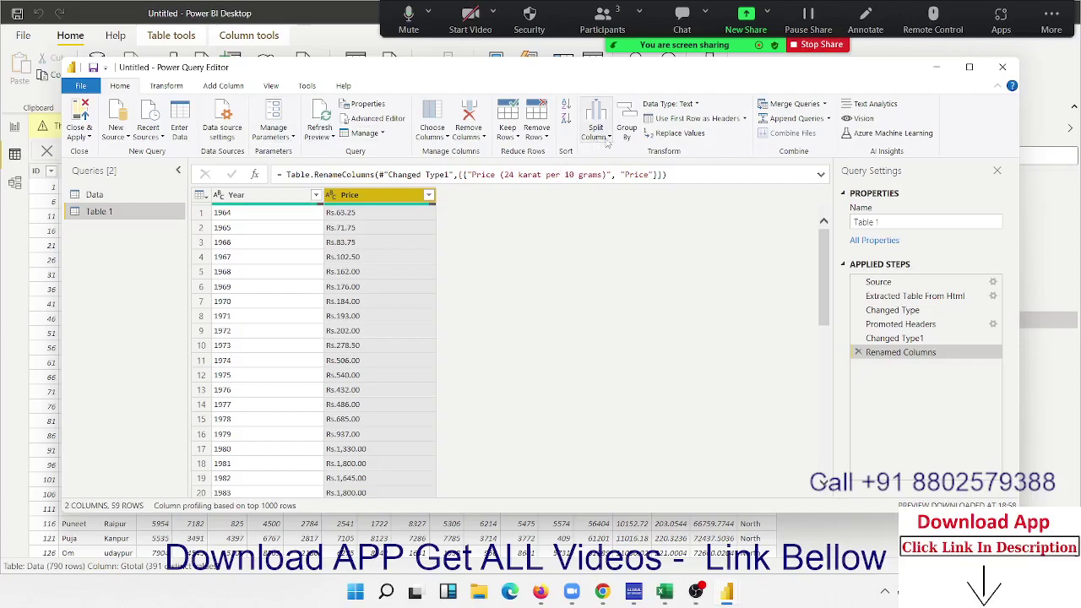
{"action": "left_click", "coordinate": [607, 137]}
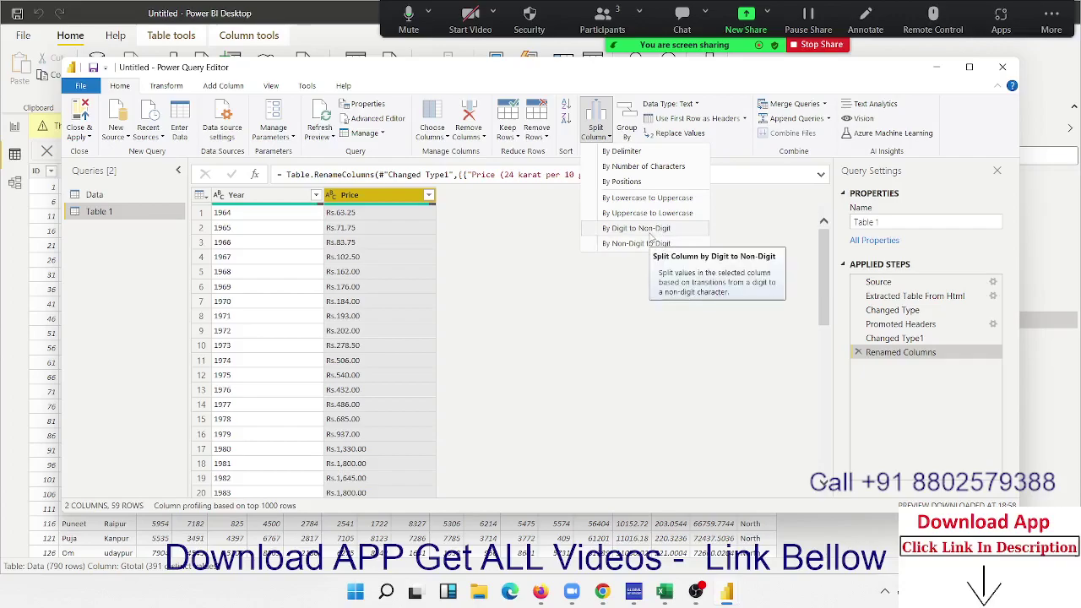
{"action": "left_click", "coordinate": [650, 233]}
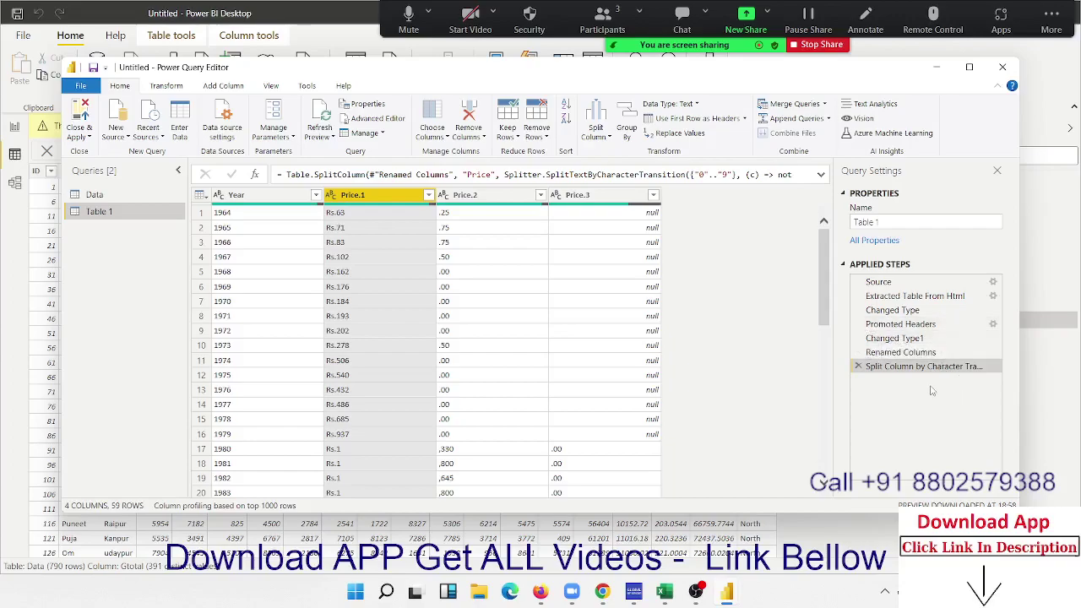
{"action": "left_click", "coordinate": [858, 366]}
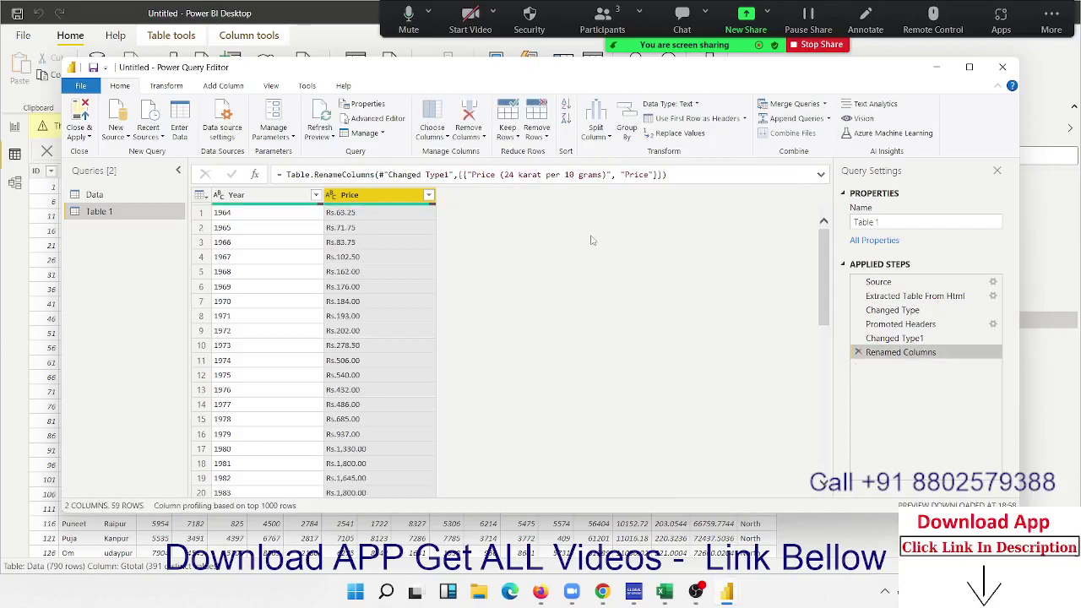
{"action": "left_click", "coordinate": [596, 133]}
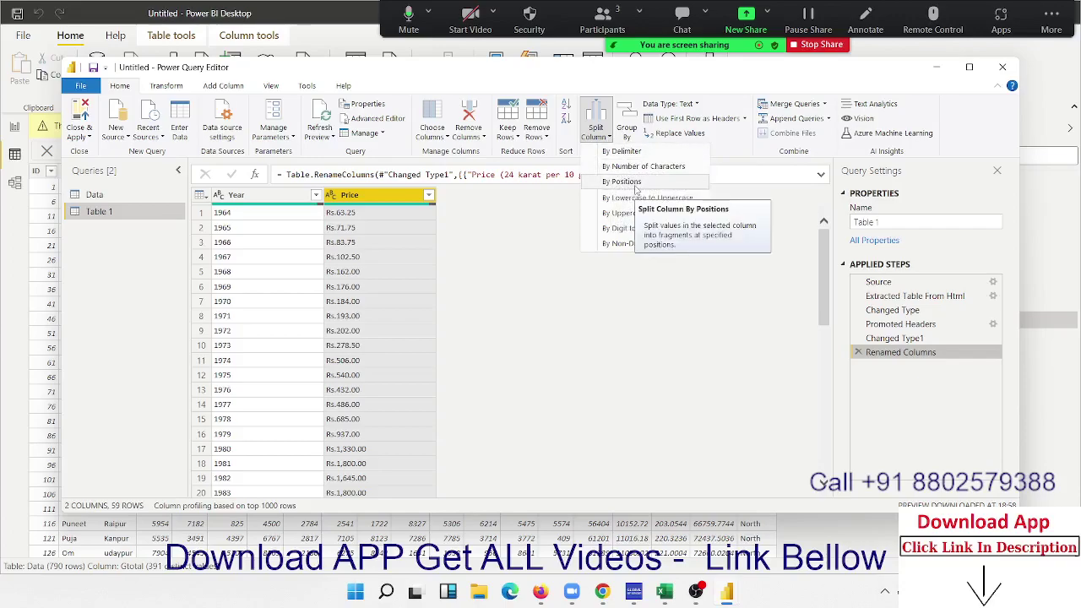
{"action": "left_click", "coordinate": [633, 183]}
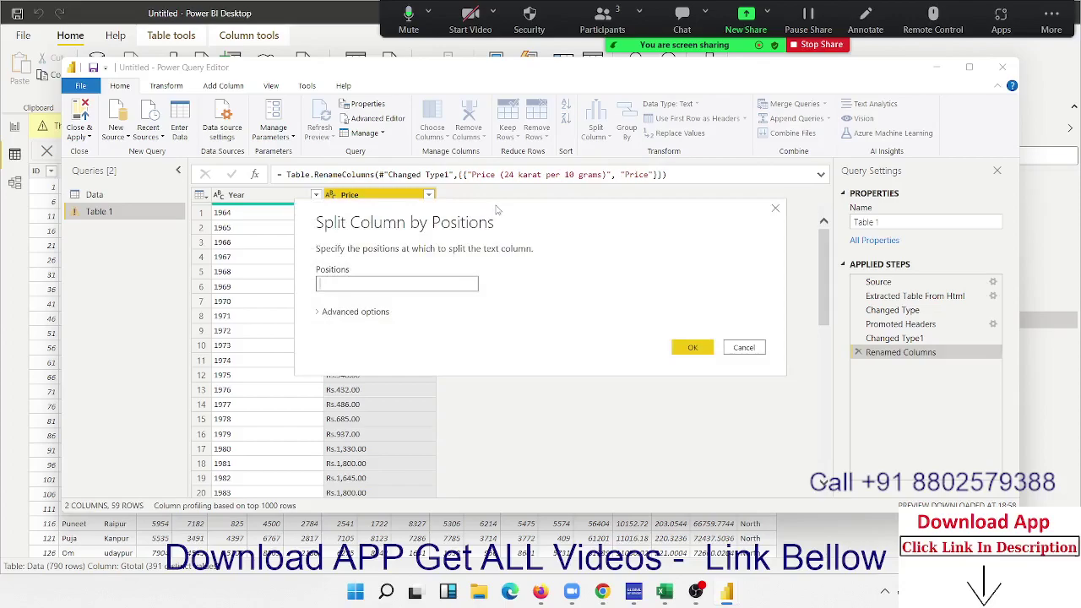
{"action": "left_click", "coordinate": [496, 335]}
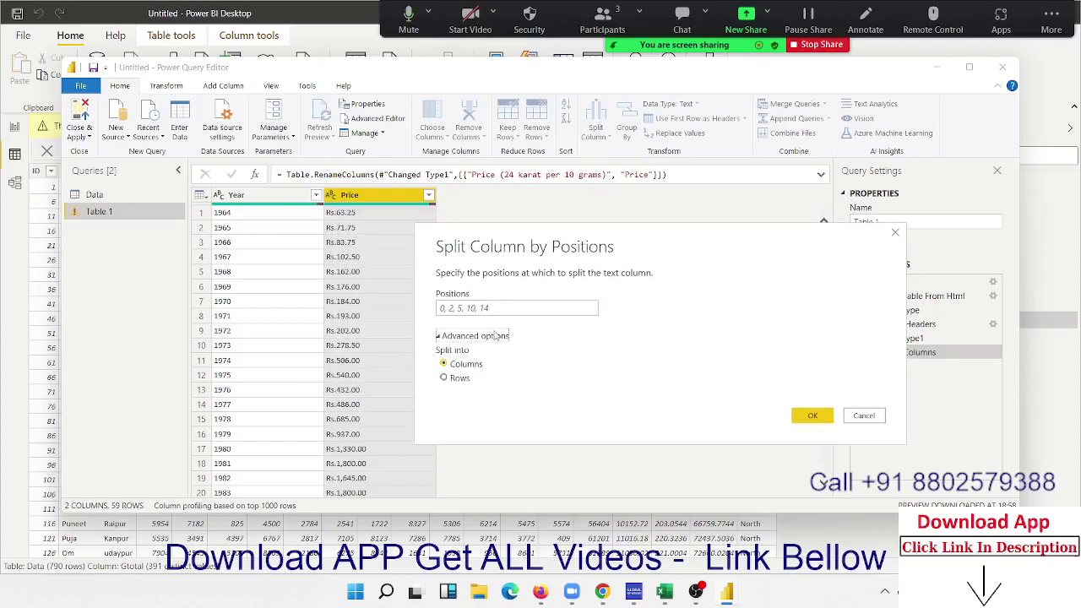
{"action": "left_click", "coordinate": [487, 309]}
{"action": "type", "text": "4"}
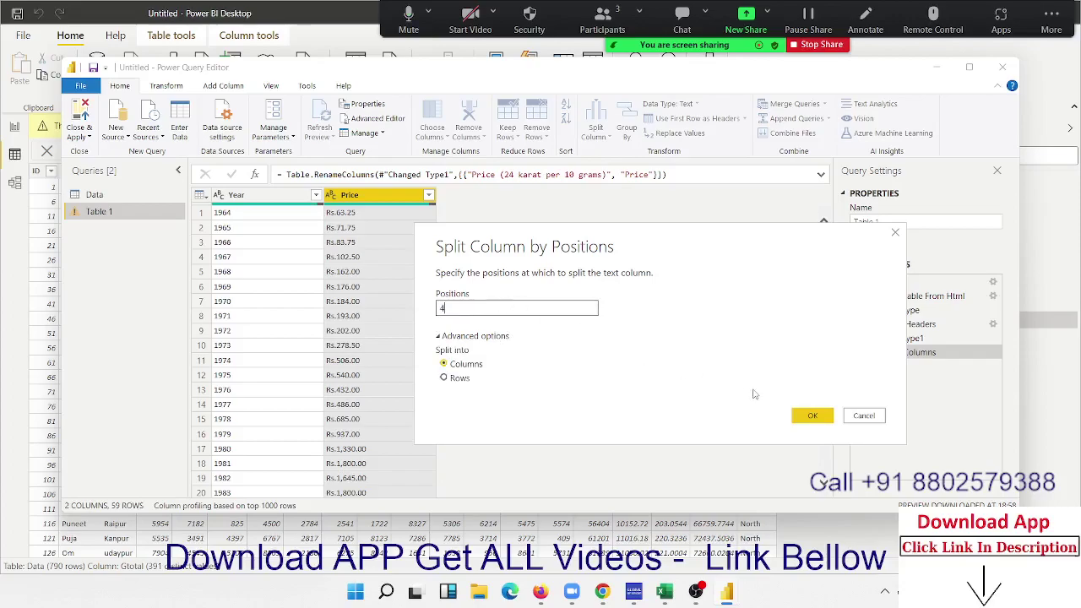
{"action": "left_click", "coordinate": [812, 415]}
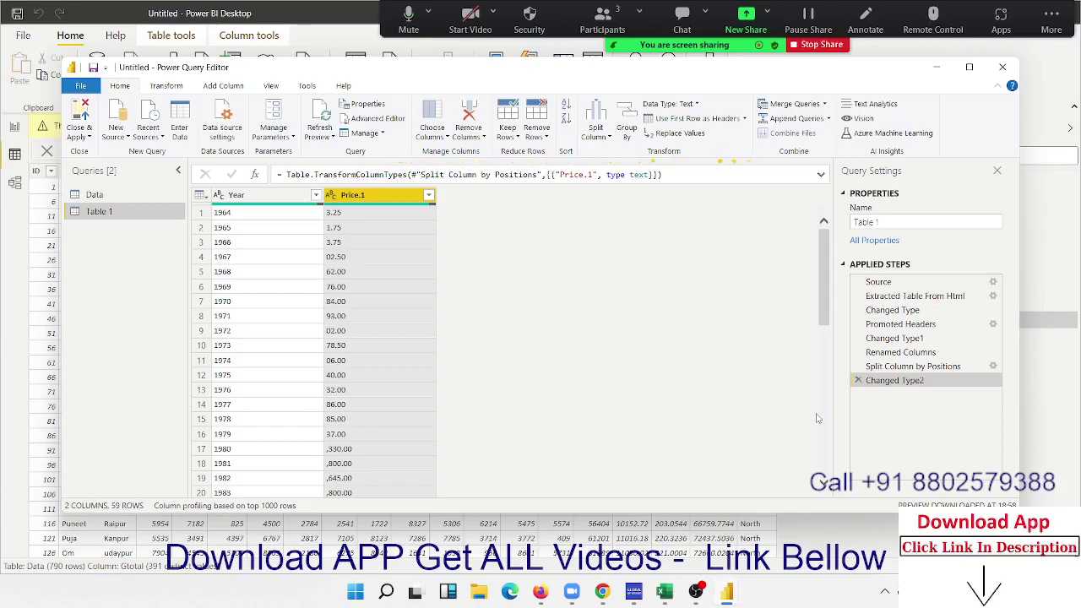
{"action": "left_click", "coordinate": [858, 381]}
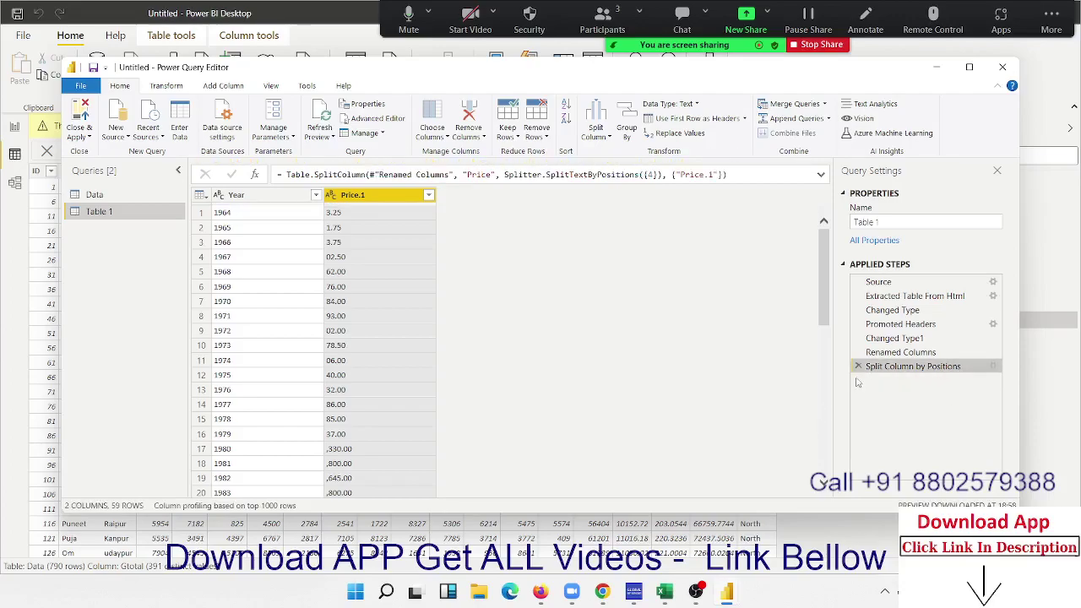
{"action": "left_click", "coordinate": [858, 366]}
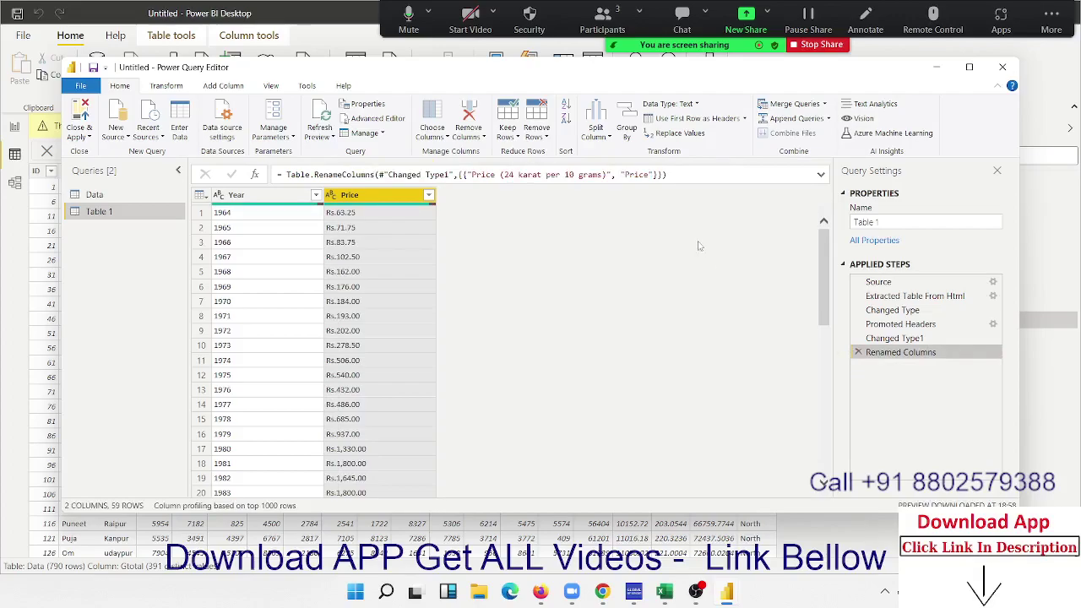
Split Price by positions to strip 'Rs.', leaving decimal values like 63.25 in Price.1.
{"action": "left_click", "coordinate": [600, 127]}
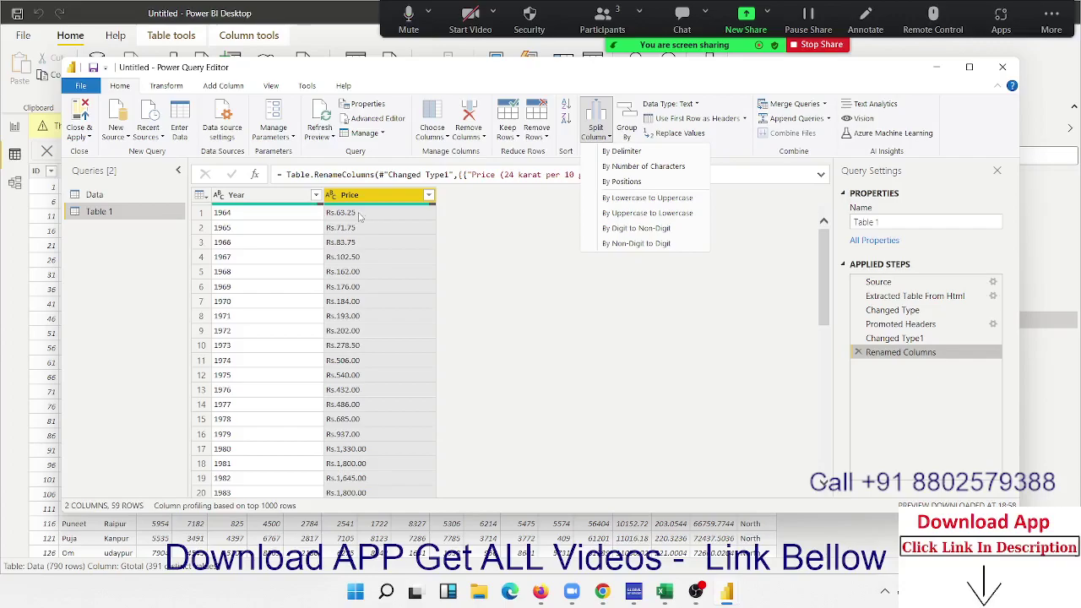
{"action": "left_click", "coordinate": [619, 184]}
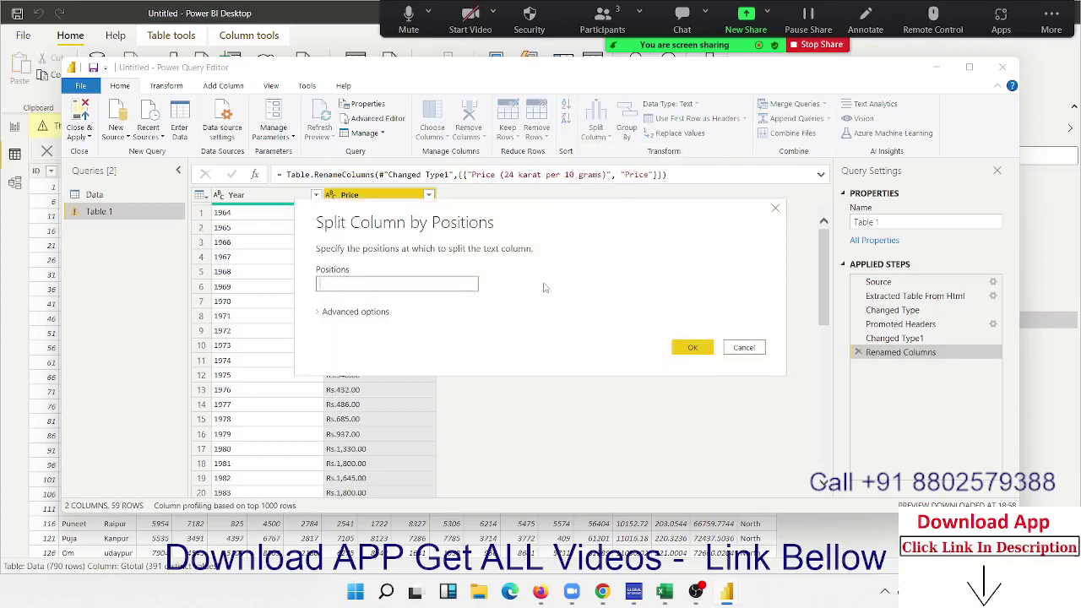
{"action": "left_click", "coordinate": [693, 347]}
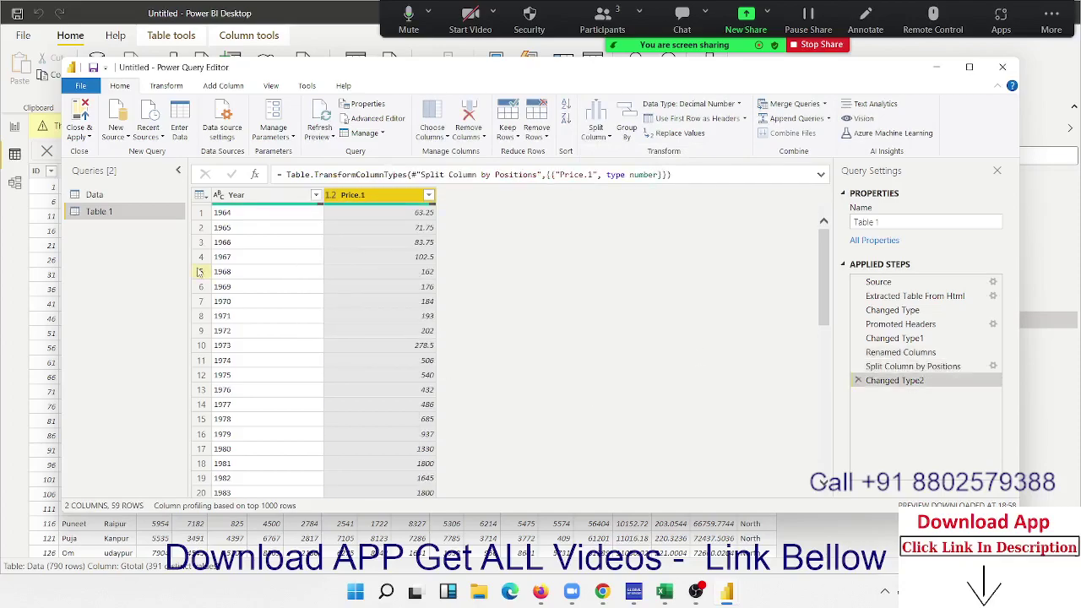
{"action": "scroll", "coordinate": [359, 291], "scroll_direction": "down", "scroll_amount": 3}
{"action": "scroll", "coordinate": [358, 292], "scroll_direction": "down", "scroll_amount": 9}
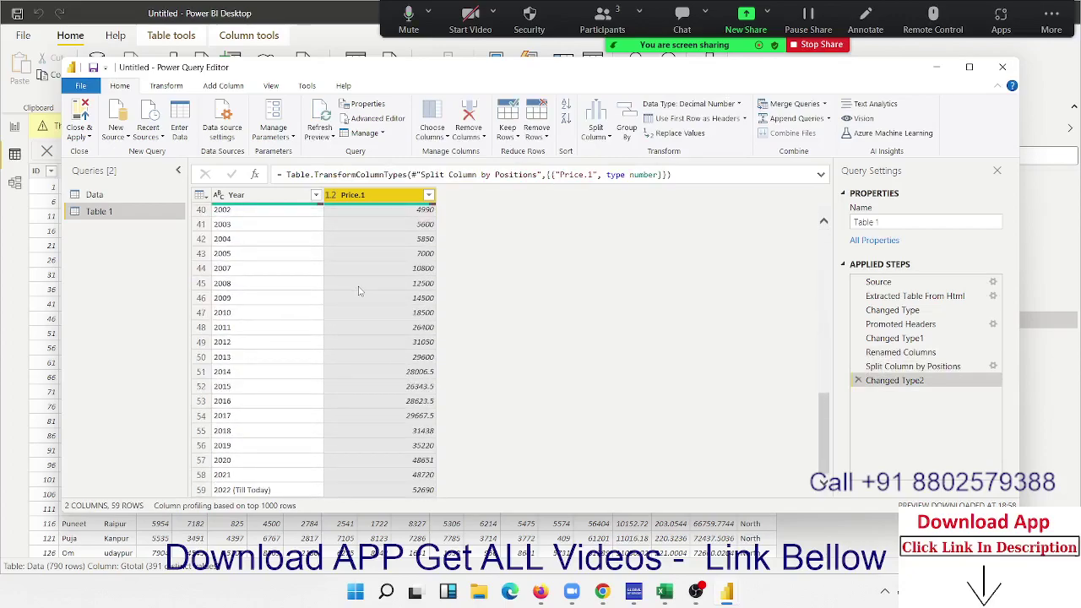
{"action": "scroll", "coordinate": [358, 292], "scroll_direction": "up", "scroll_amount": 6}
{"action": "scroll", "coordinate": [358, 292], "scroll_direction": "up", "scroll_amount": 7}
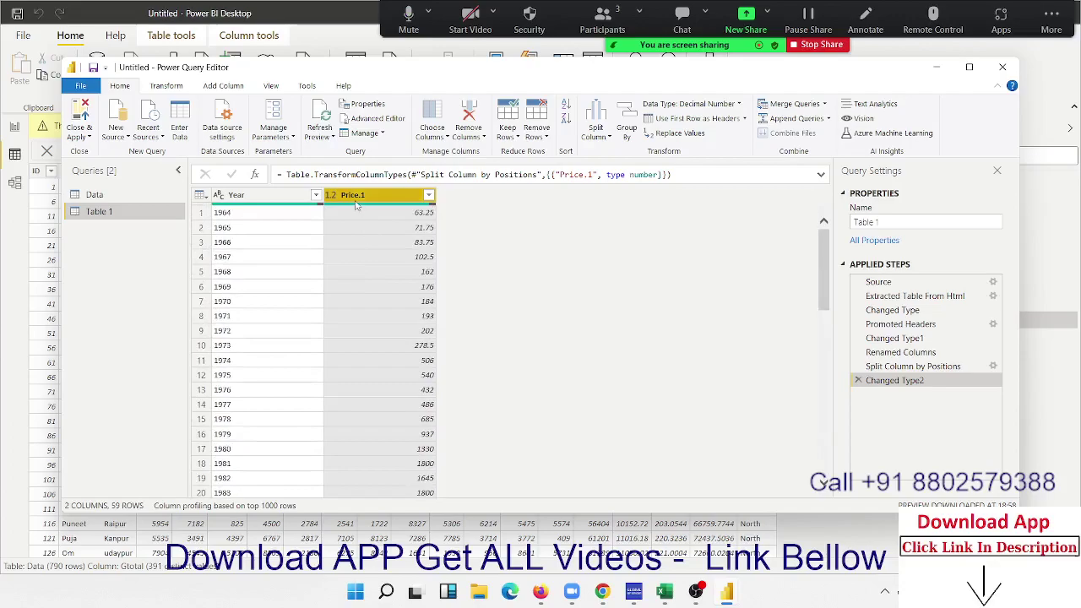
{"action": "scroll", "coordinate": [388, 363], "scroll_direction": "down", "scroll_amount": 3}
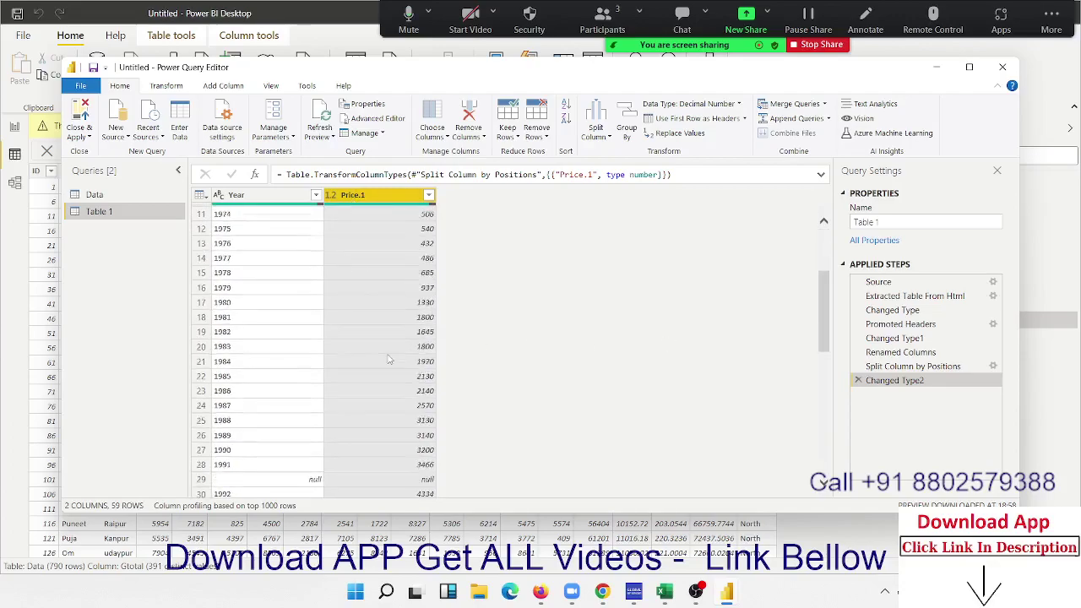
{"action": "scroll", "coordinate": [289, 397], "scroll_direction": "down", "scroll_amount": 9}
{"action": "scroll", "coordinate": [400, 300], "scroll_direction": "up", "scroll_amount": 6}
{"action": "scroll", "coordinate": [400, 300], "scroll_direction": "up", "scroll_amount": 7}
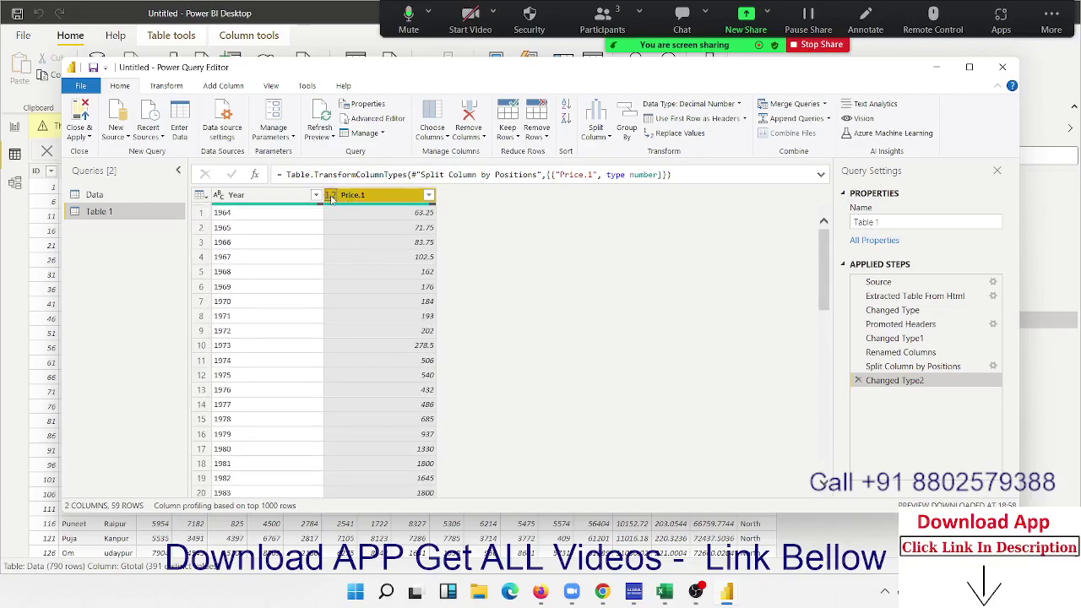
{"action": "scroll", "coordinate": [385, 266], "scroll_direction": "down", "scroll_amount": 5}
{"action": "scroll", "coordinate": [382, 371], "scroll_direction": "down", "scroll_amount": 8}
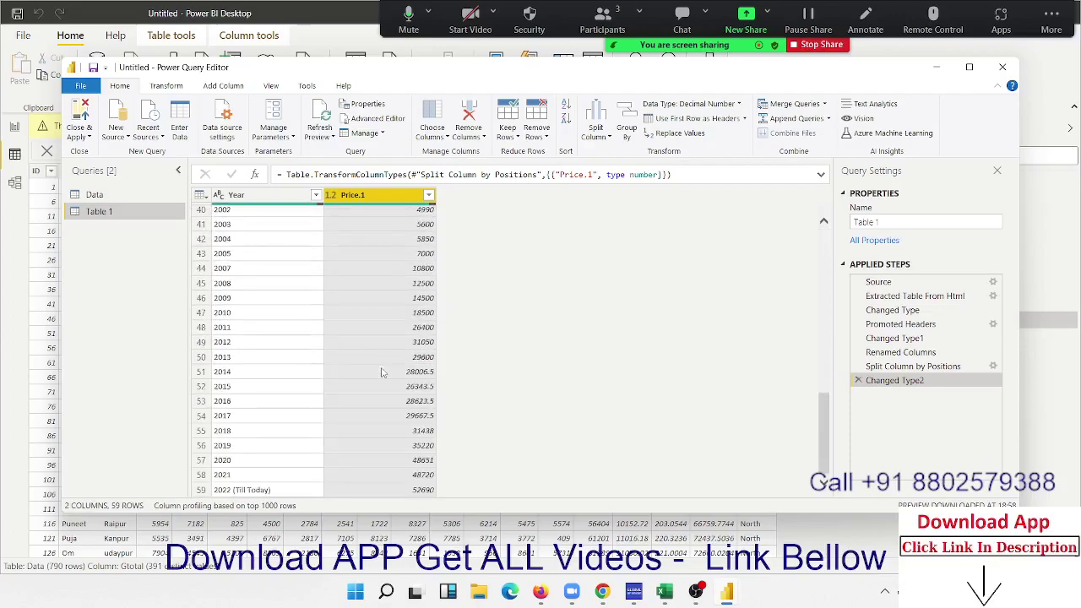
Start Replace Values from the '2022 (Till Today)' cell's context menu, then cancel.
{"action": "left_click", "coordinate": [252, 490]}
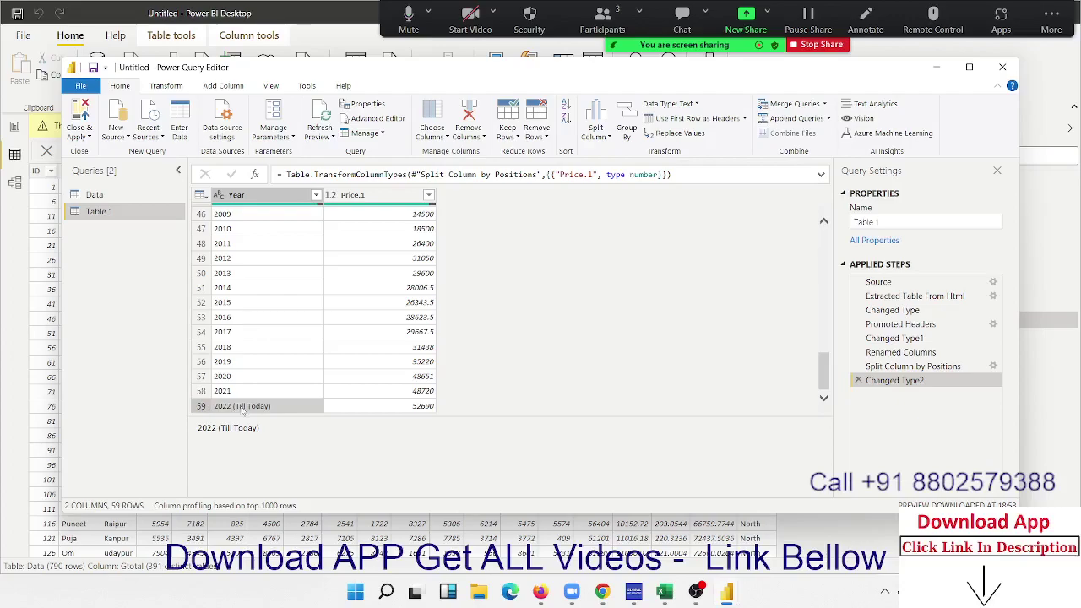
{"action": "right_click", "coordinate": [243, 409]}
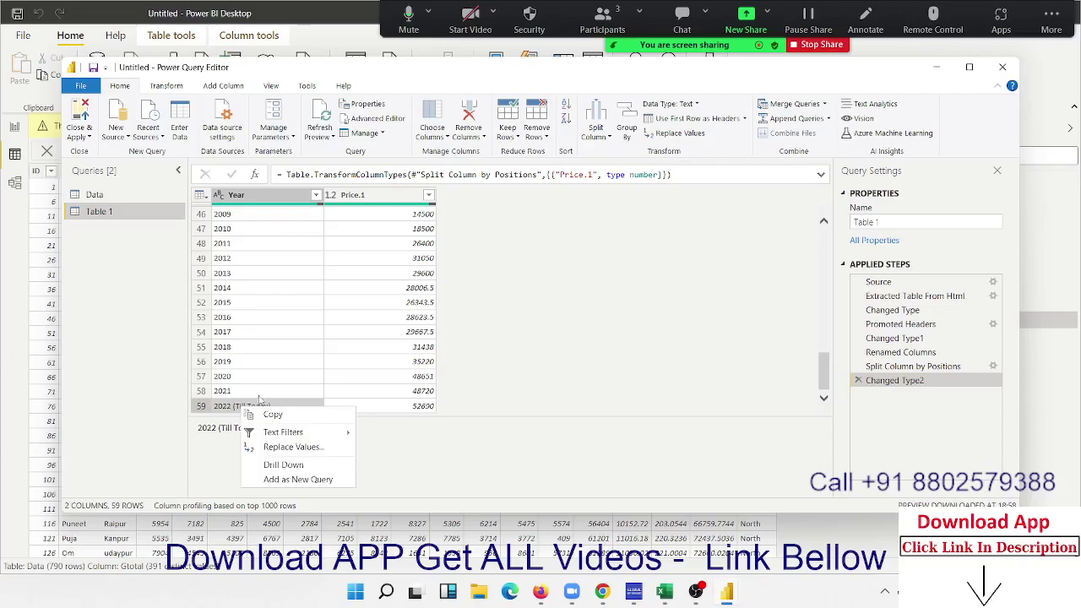
{"action": "left_click", "coordinate": [420, 289]}
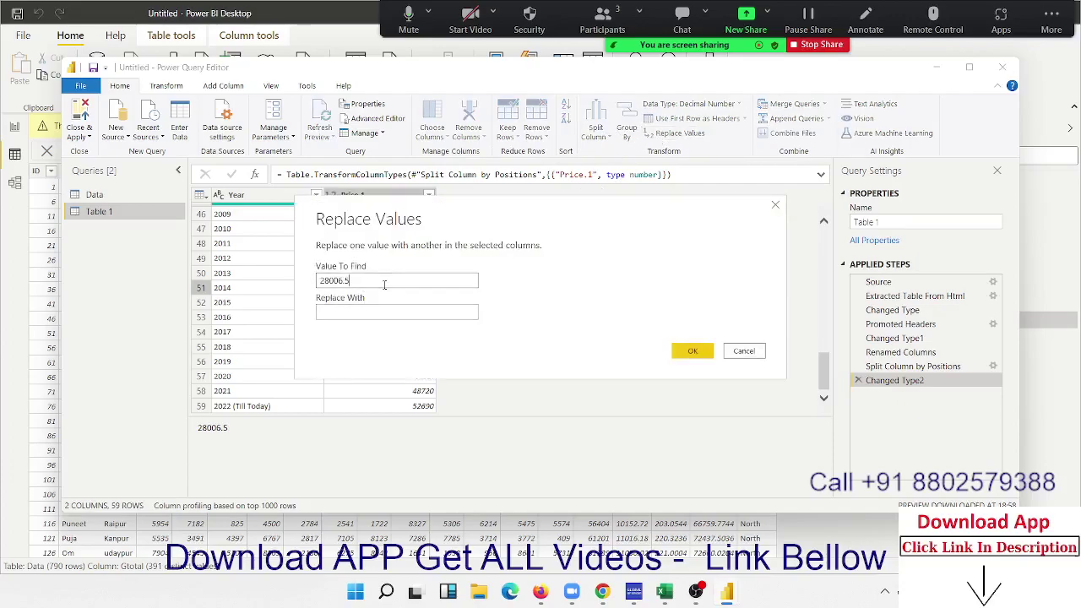
{"action": "left_click", "coordinate": [762, 352]}
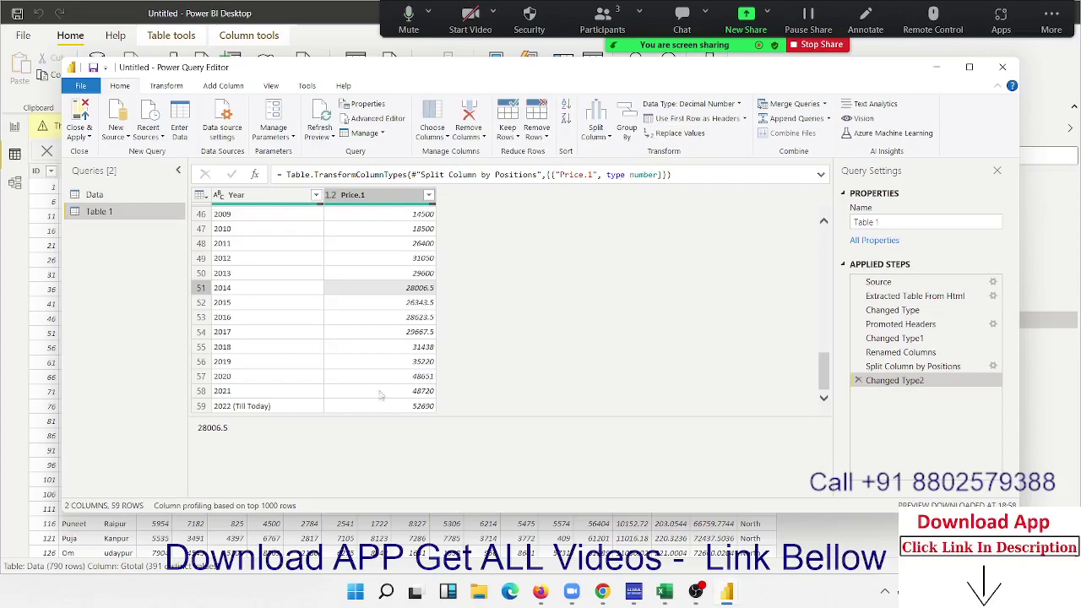
Replace '2022 (Till Today)' in Year with 2022 and check the last row.
{"action": "left_click", "coordinate": [271, 406]}
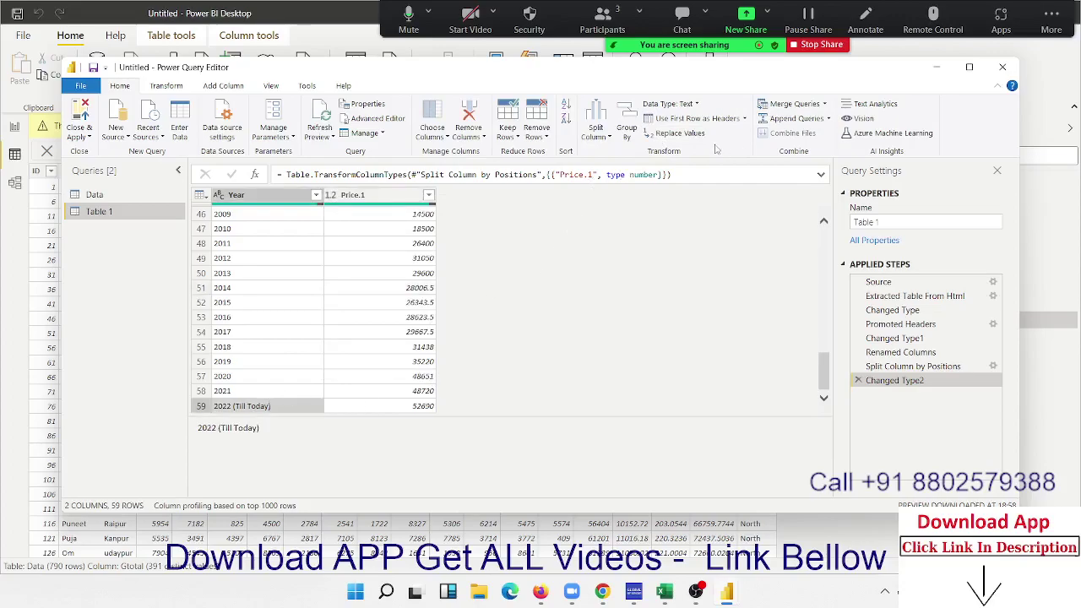
{"action": "left_click", "coordinate": [689, 134]}
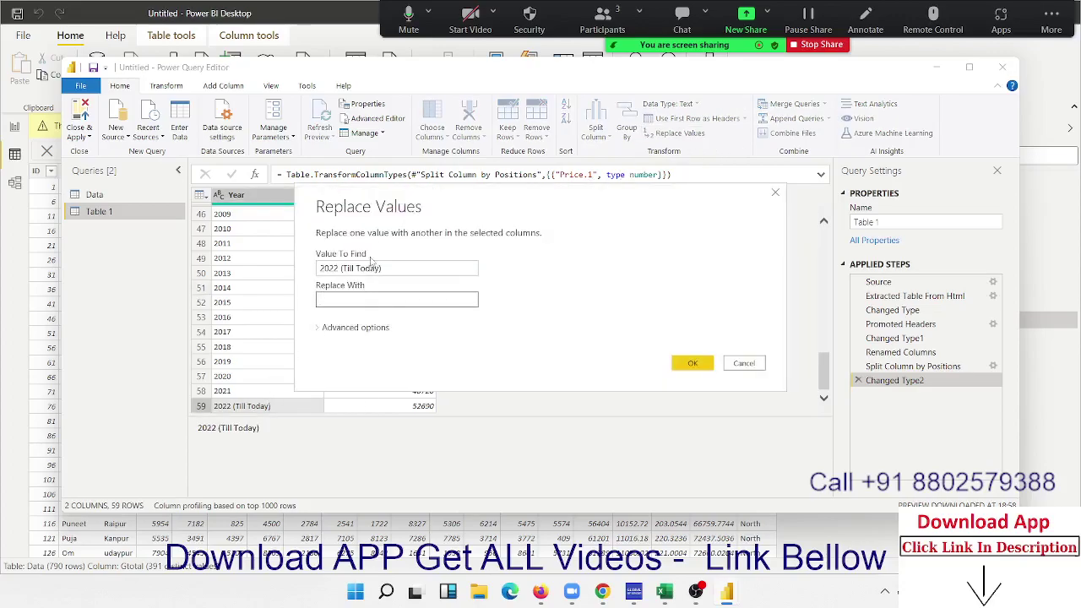
{"action": "left_click", "coordinate": [366, 300]}
{"action": "left_click", "coordinate": [691, 364]}
{"action": "scroll", "coordinate": [350, 374], "scroll_direction": "down", "scroll_amount": 5}
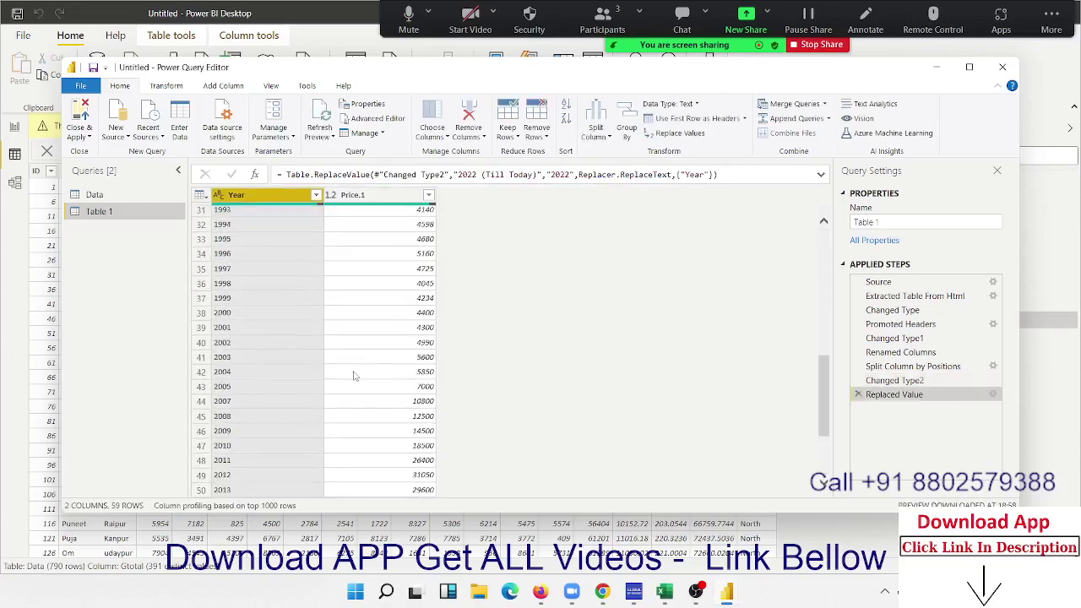
{"action": "scroll", "coordinate": [345, 384], "scroll_direction": "down", "scroll_amount": 5}
{"action": "left_click", "coordinate": [224, 490]}
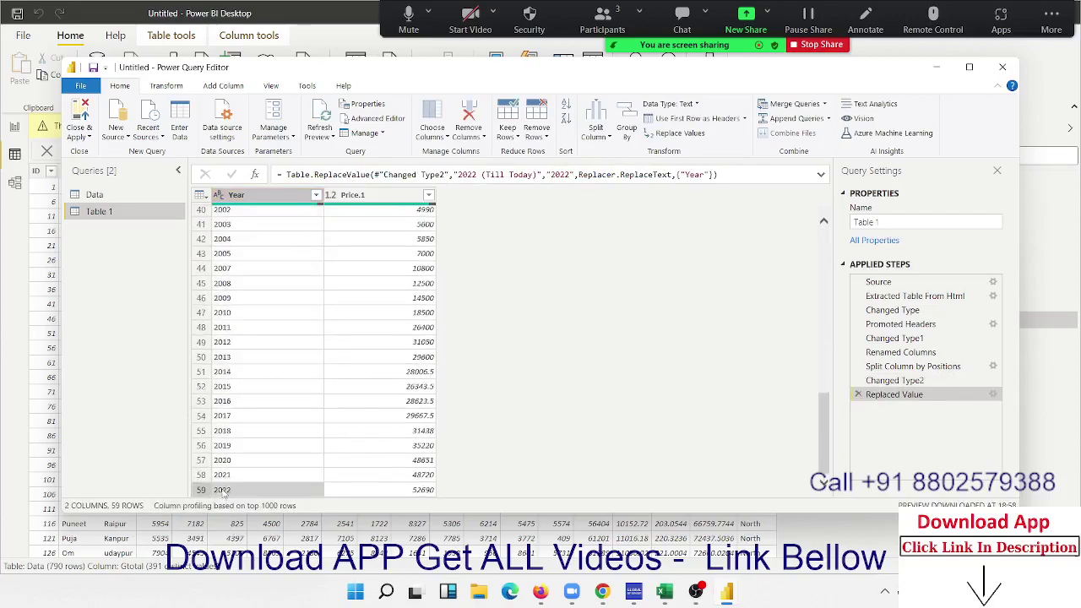
{"action": "scroll", "coordinate": [463, 347], "scroll_direction": "up", "scroll_amount": 10}
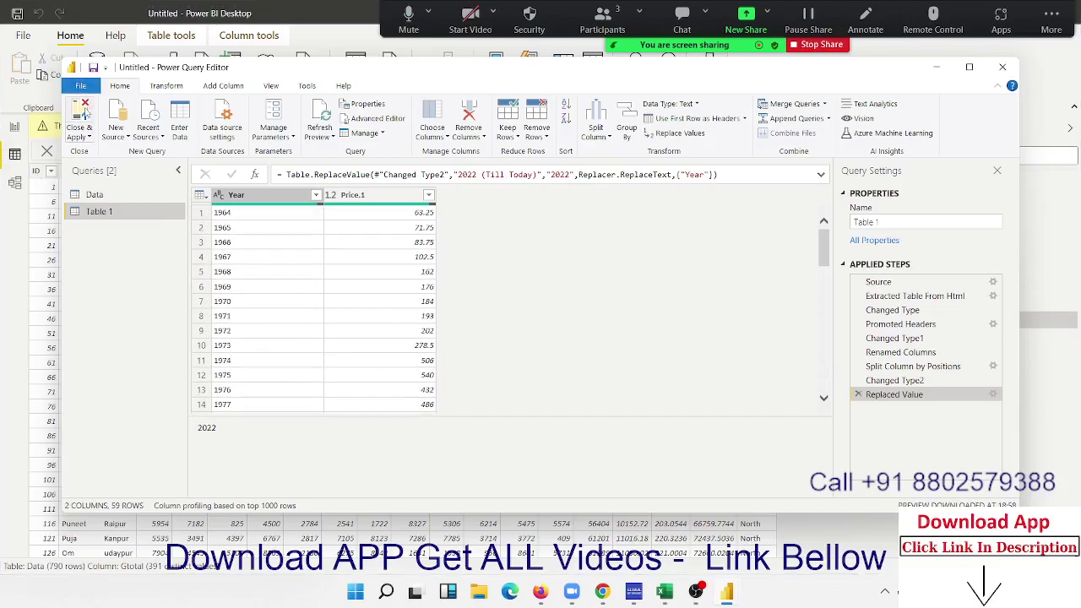
Apply the query edits, browse Table 1's Year and Price.1 rows, then return to the report.
{"action": "left_click", "coordinate": [82, 116]}
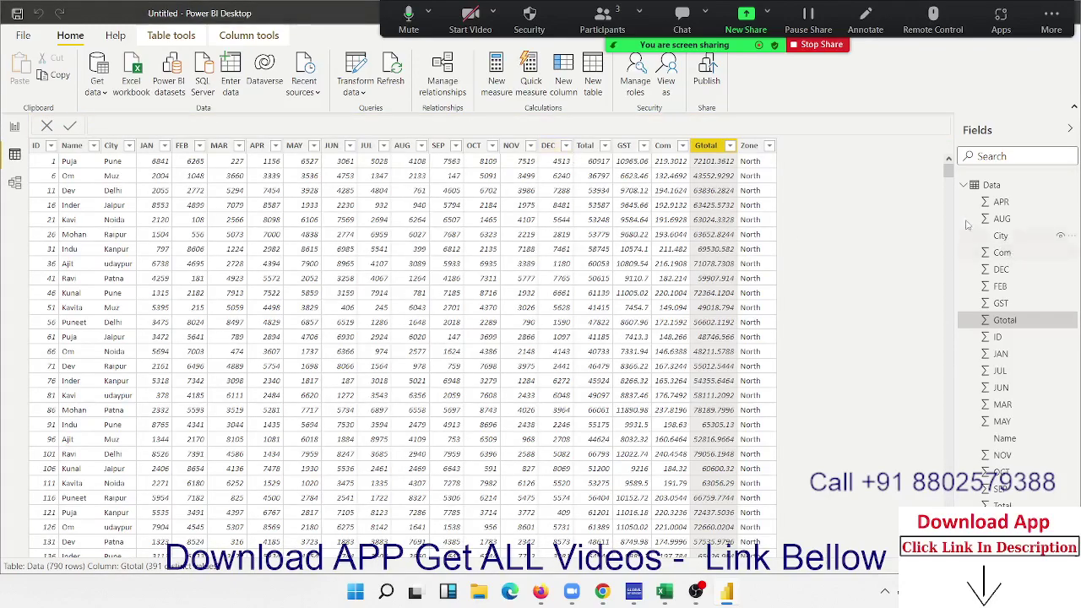
{"action": "mouse_move", "coordinate": [992, 185]}
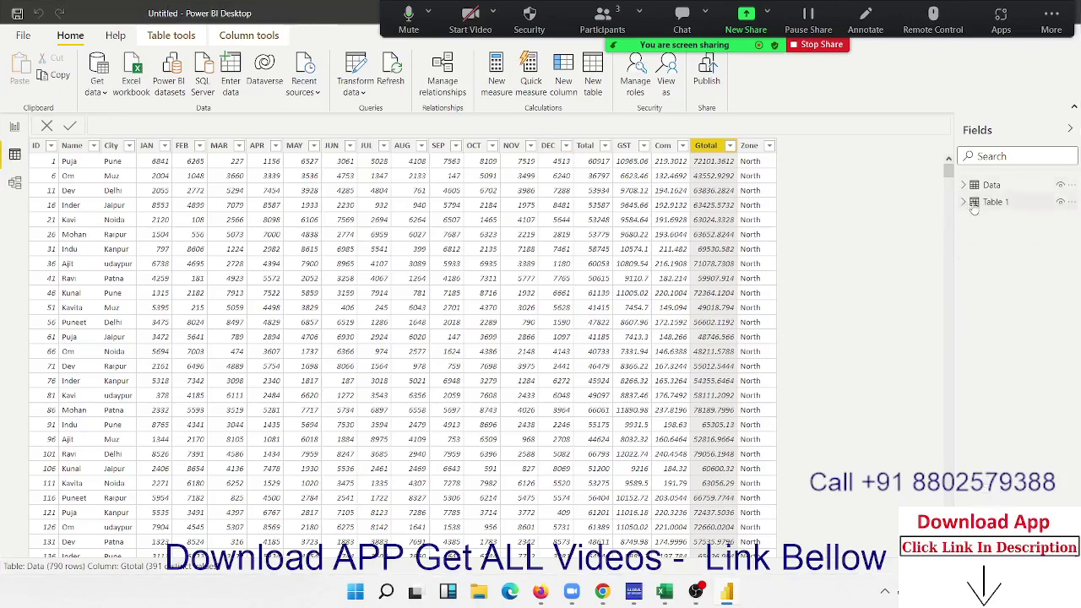
{"action": "left_click", "coordinate": [978, 204]}
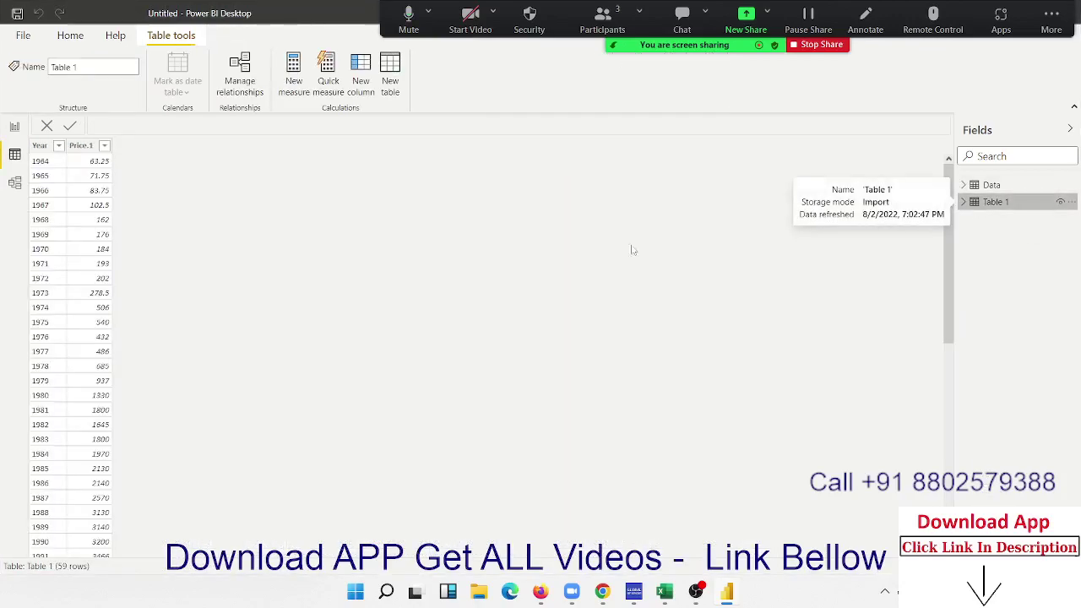
{"action": "scroll", "coordinate": [87, 273], "scroll_direction": "down", "scroll_amount": 10}
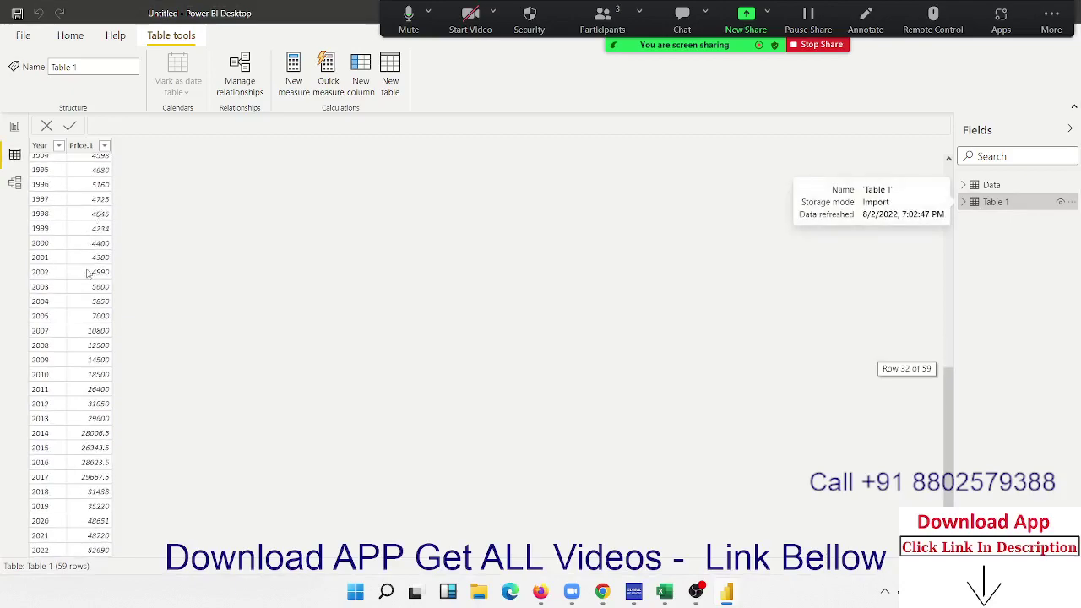
{"action": "scroll", "coordinate": [87, 273], "scroll_direction": "up", "scroll_amount": 10}
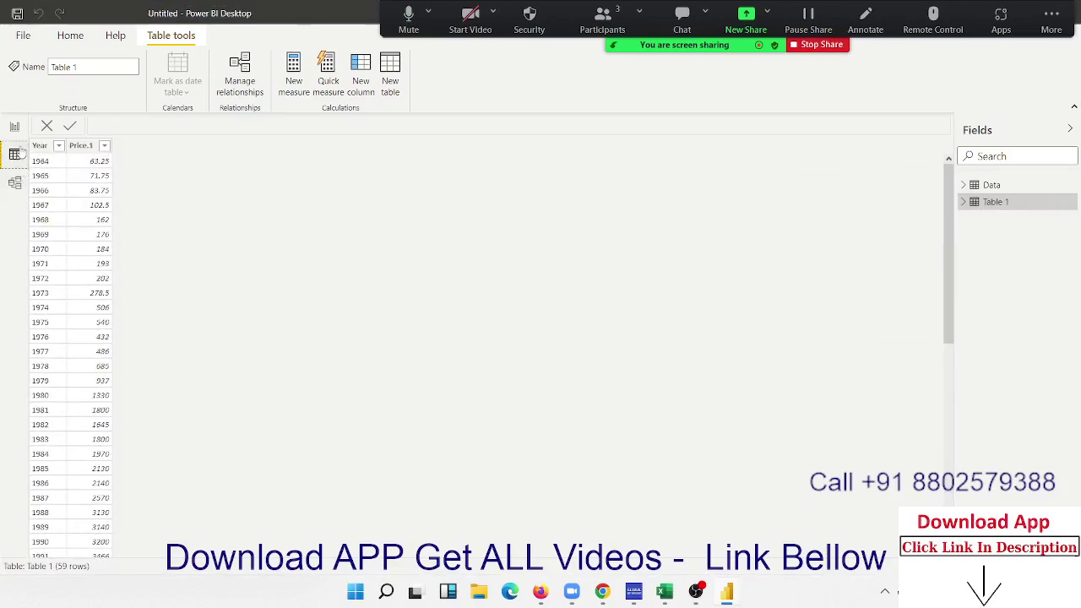
{"action": "left_click", "coordinate": [15, 135]}
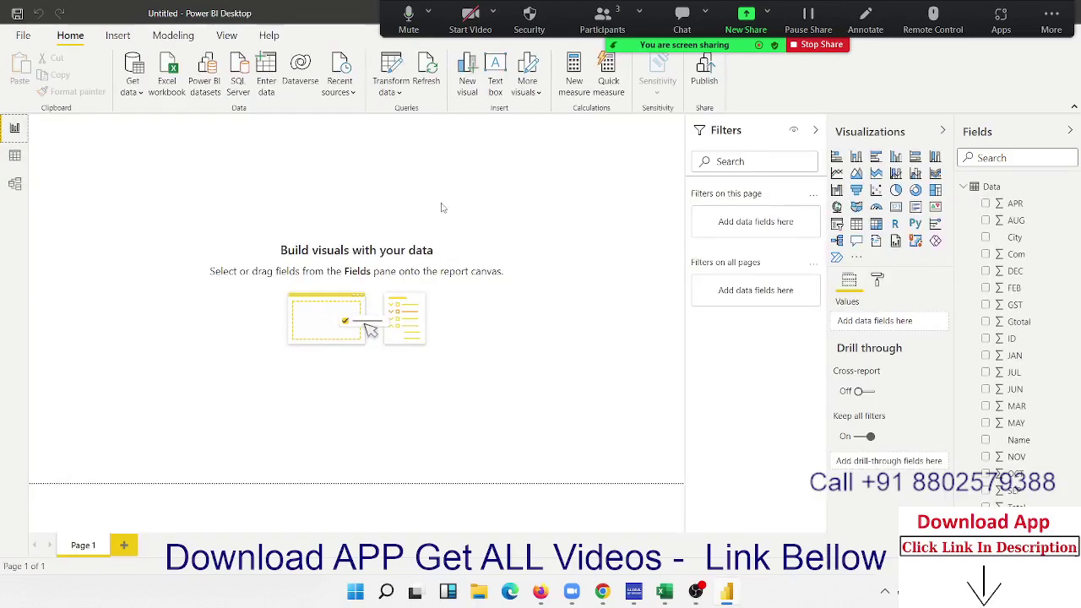
Add a line chart with Year on the axis and Price.1 as values, enlarged across the page.
{"action": "left_click", "coordinate": [963, 188]}
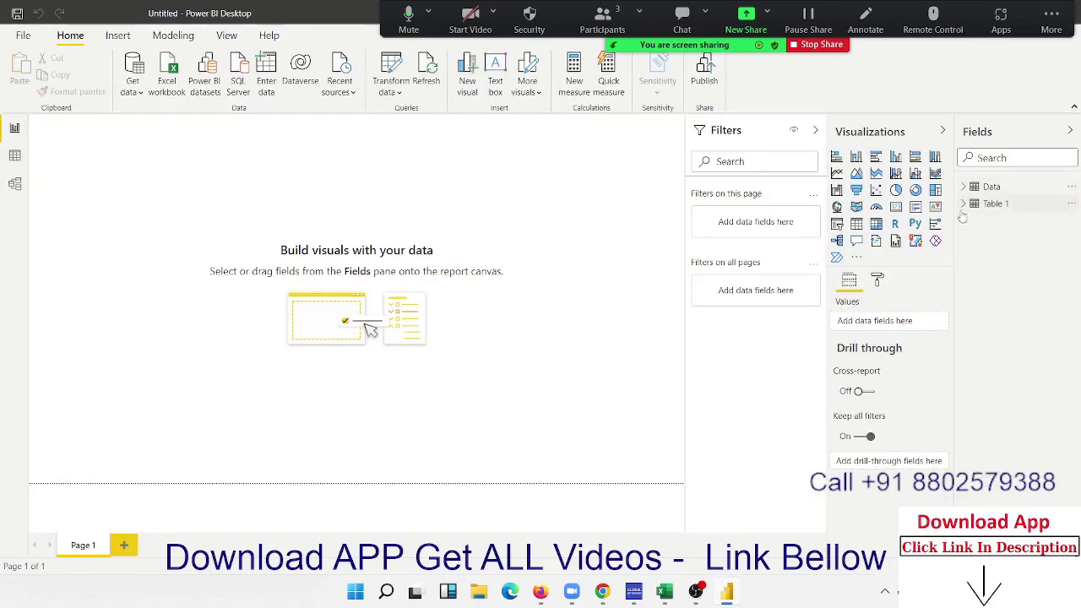
{"action": "left_click", "coordinate": [435, 203]}
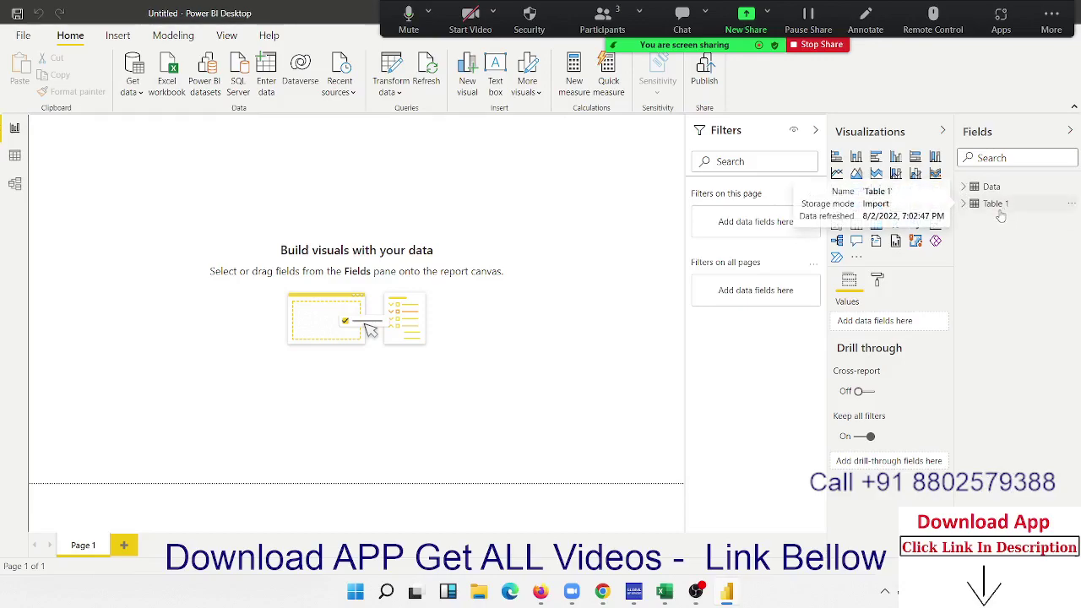
{"action": "left_click", "coordinate": [836, 173]}
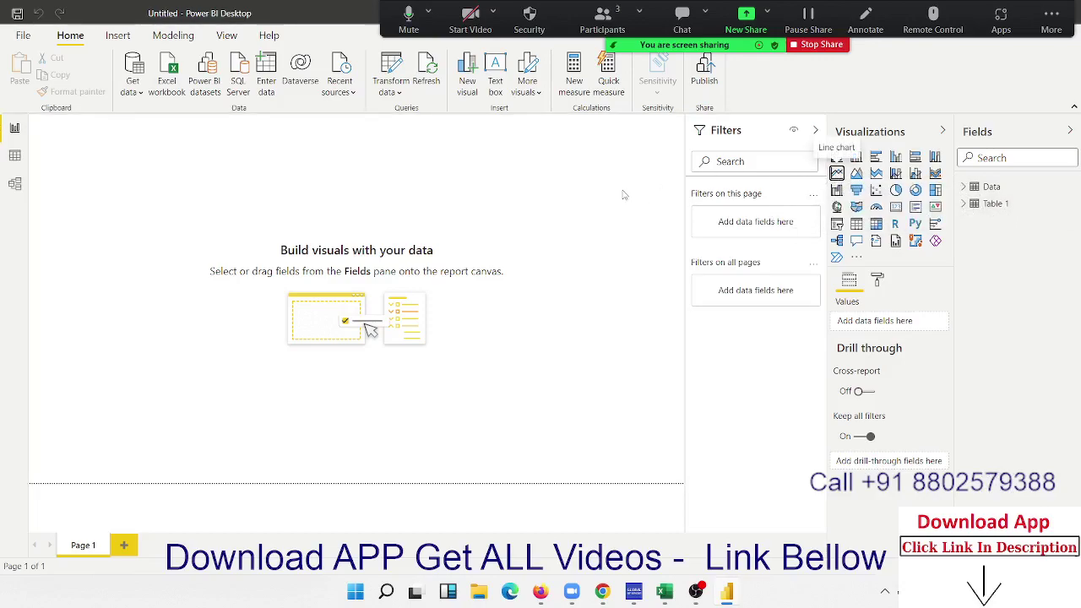
{"action": "left_click", "coordinate": [982, 211]}
{"action": "left_click", "coordinate": [970, 207]}
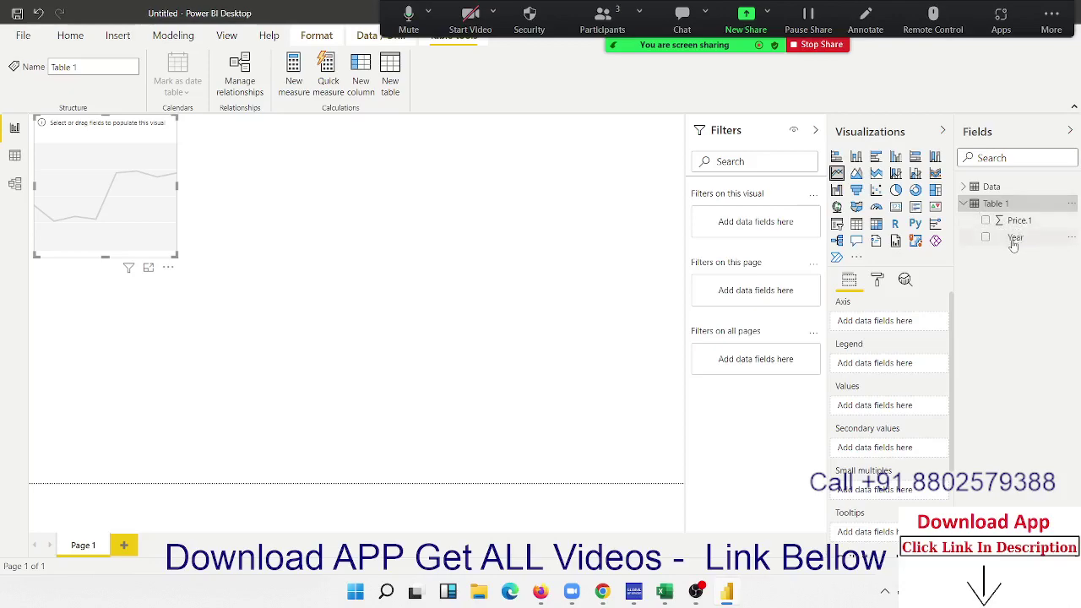
{"action": "left_click_drag", "start_coordinate": [1015, 237], "coordinate": [108, 177]}
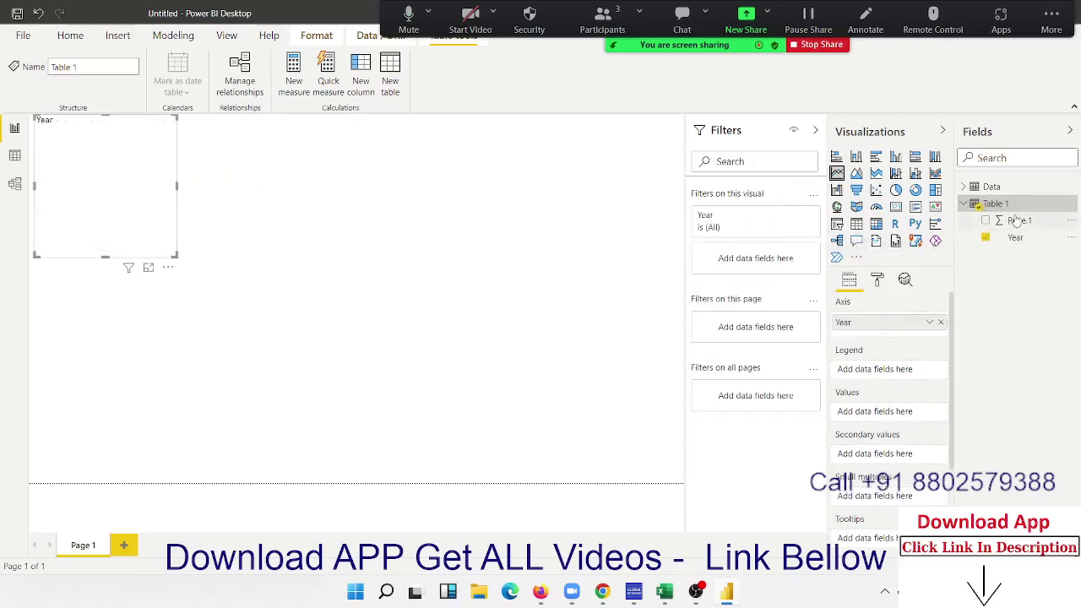
{"action": "left_click_drag", "start_coordinate": [1018, 220], "coordinate": [125, 208]}
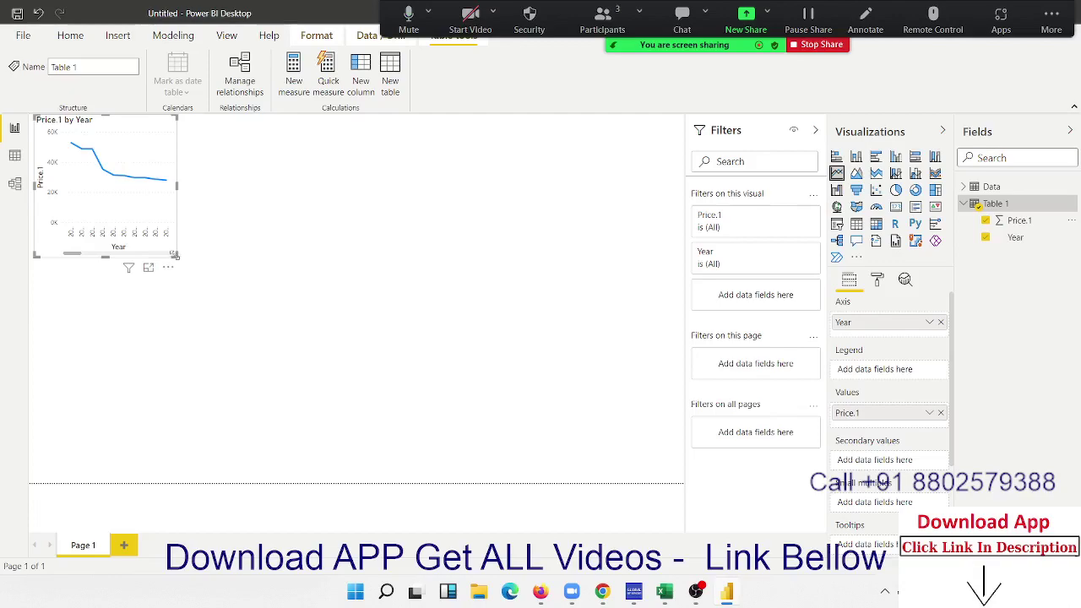
{"action": "mouse_move", "coordinate": [179, 260]}
{"action": "left_mouse_down"}
{"action": "mouse_move", "coordinate": [656, 355]}
{"action": "mouse_move", "coordinate": [647, 357]}
{"action": "left_mouse_up"}
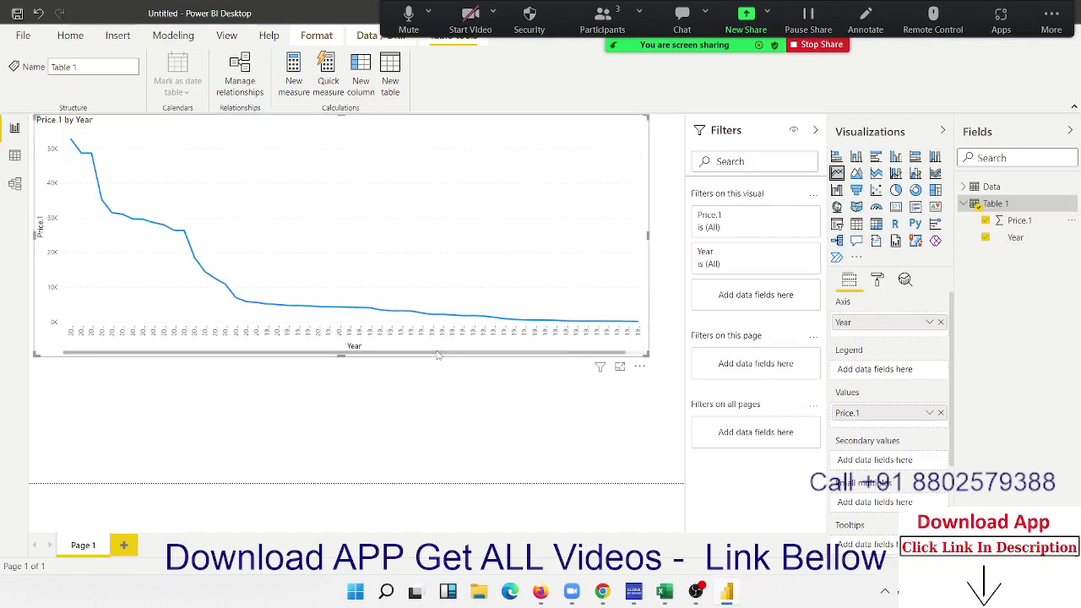
{"action": "left_click_drag", "start_coordinate": [648, 356], "coordinate": [662, 359]}
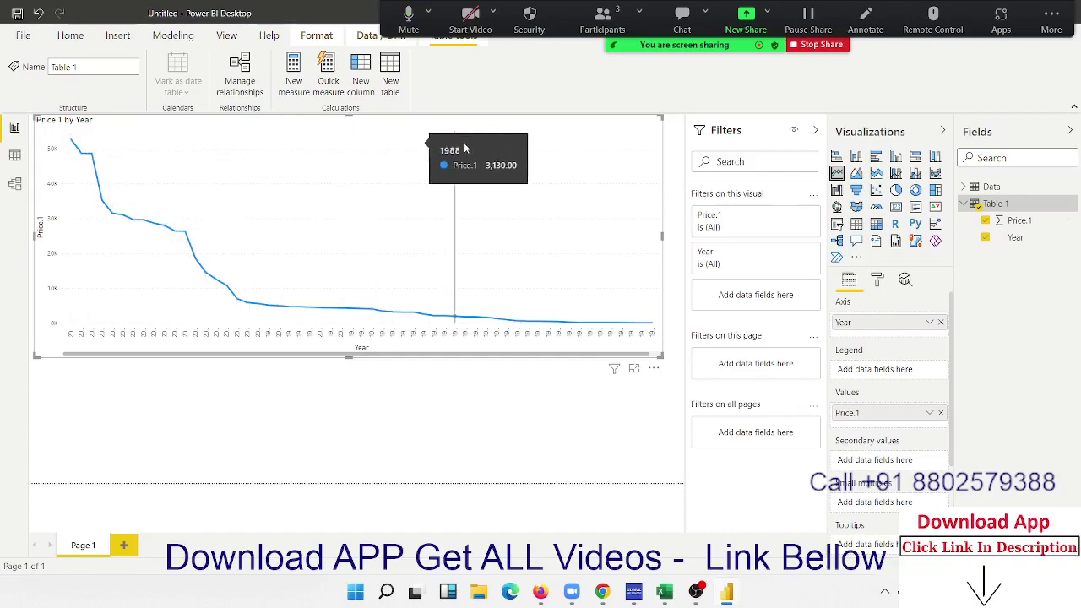
Add a smart narrative summarizing the line chart via Summarize.
{"action": "right_click", "coordinate": [481, 337]}
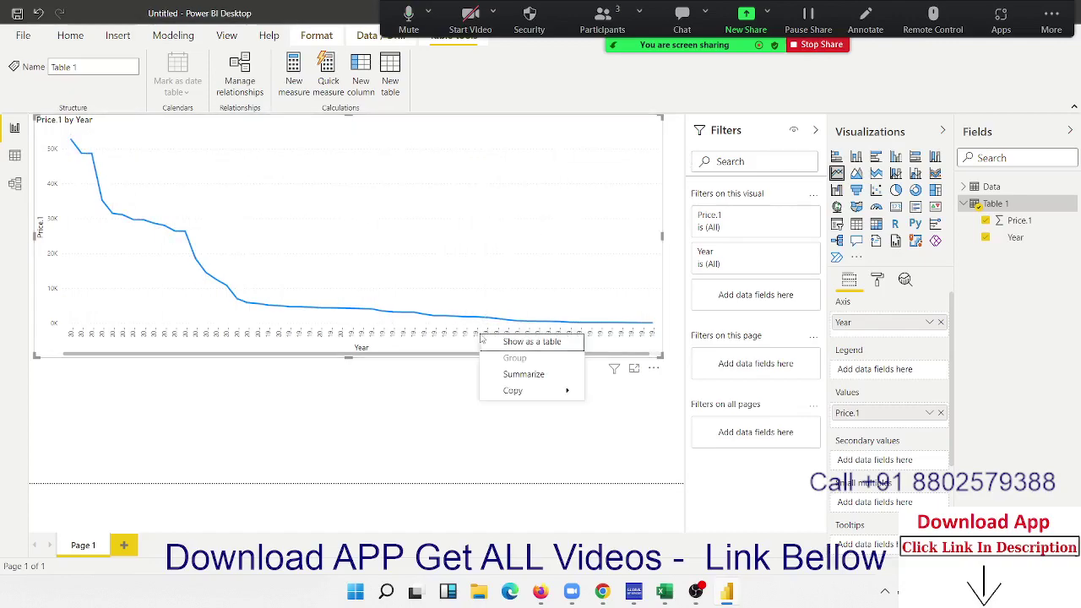
{"action": "mouse_move", "coordinate": [514, 391]}
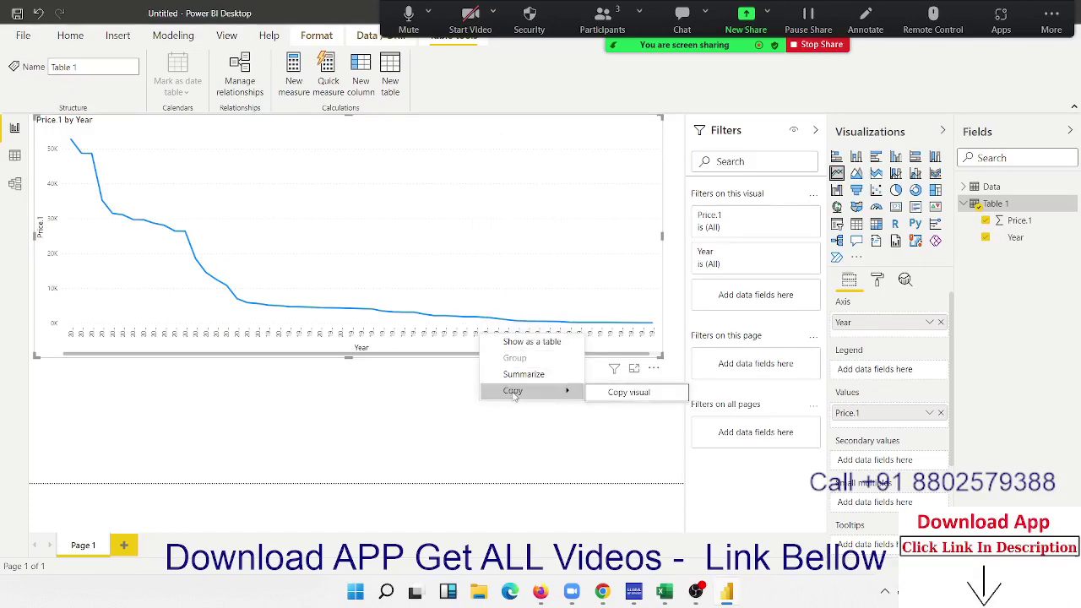
{"action": "left_click", "coordinate": [521, 386]}
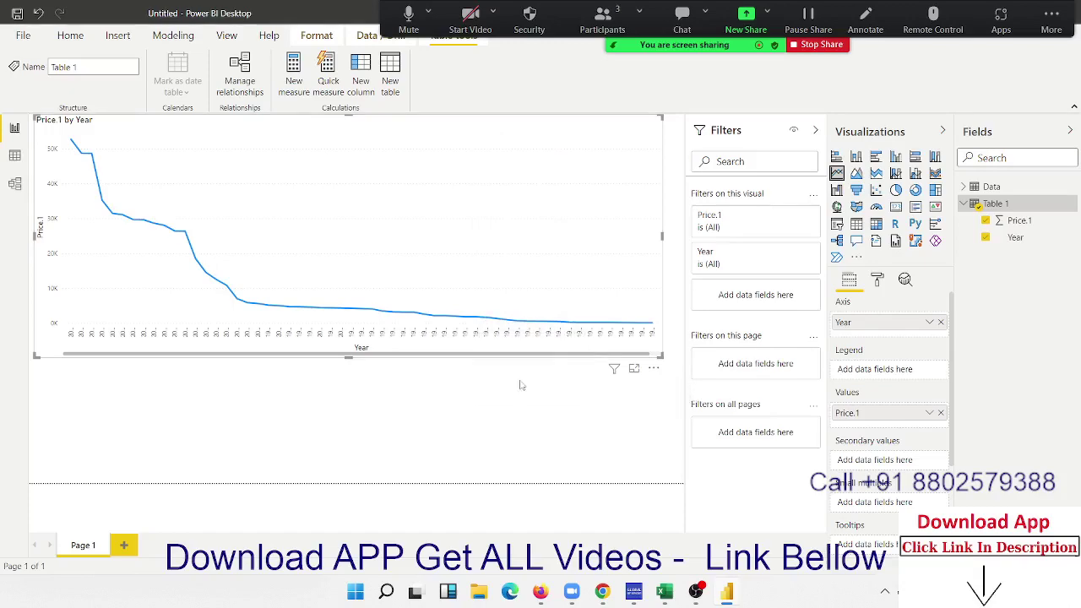
{"action": "left_click", "coordinate": [521, 385]}
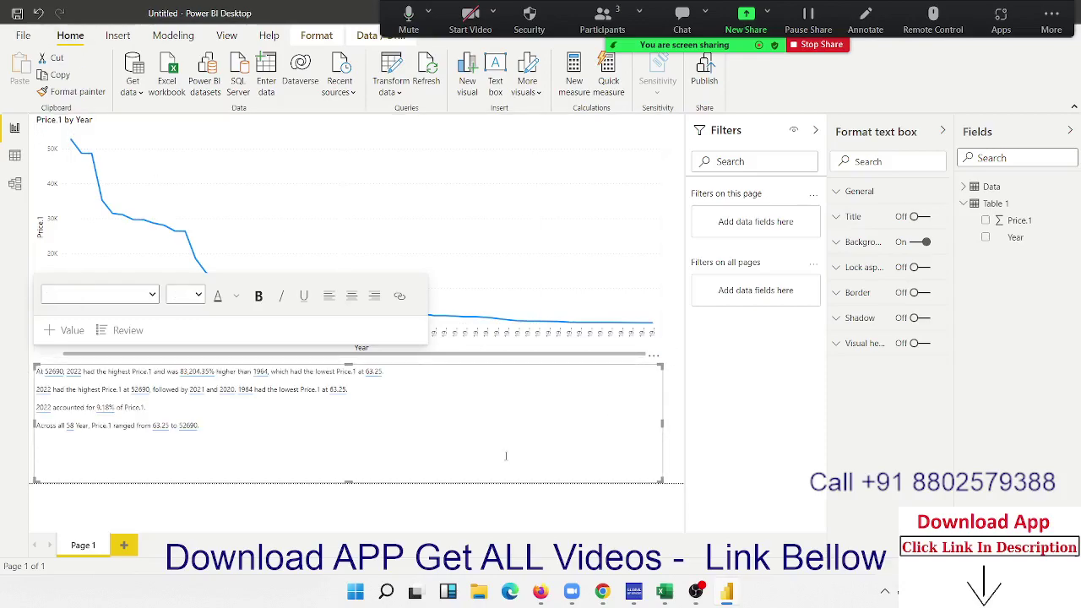
{"action": "left_click", "coordinate": [504, 388]}
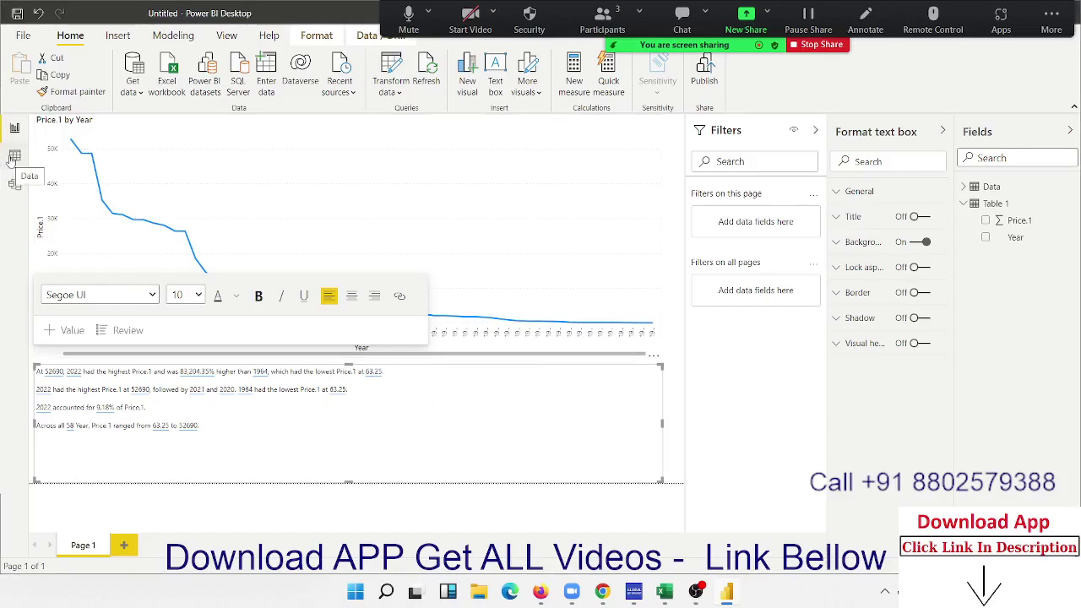
{"action": "left_click", "coordinate": [14, 157]}
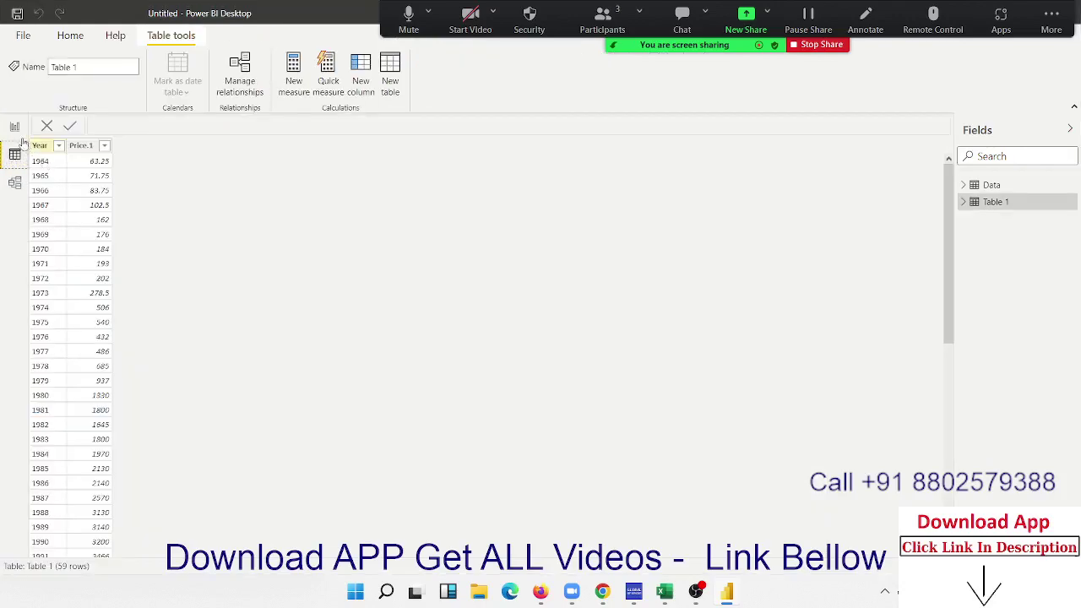
{"action": "left_click", "coordinate": [15, 131]}
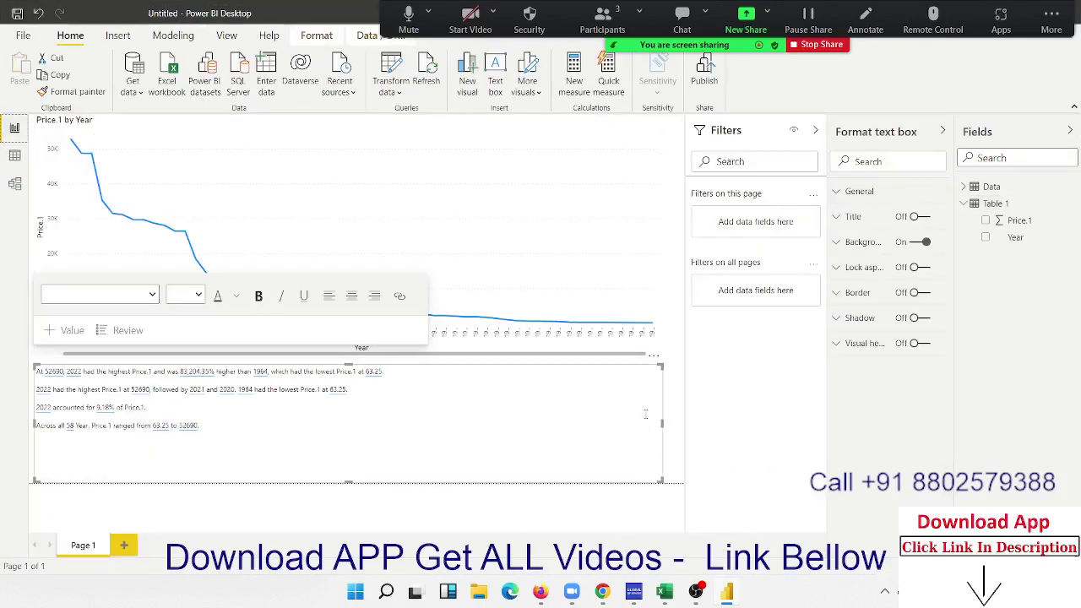
Delete the smart narrative text box, then view Table 1's data.
{"action": "left_click", "coordinate": [675, 394]}
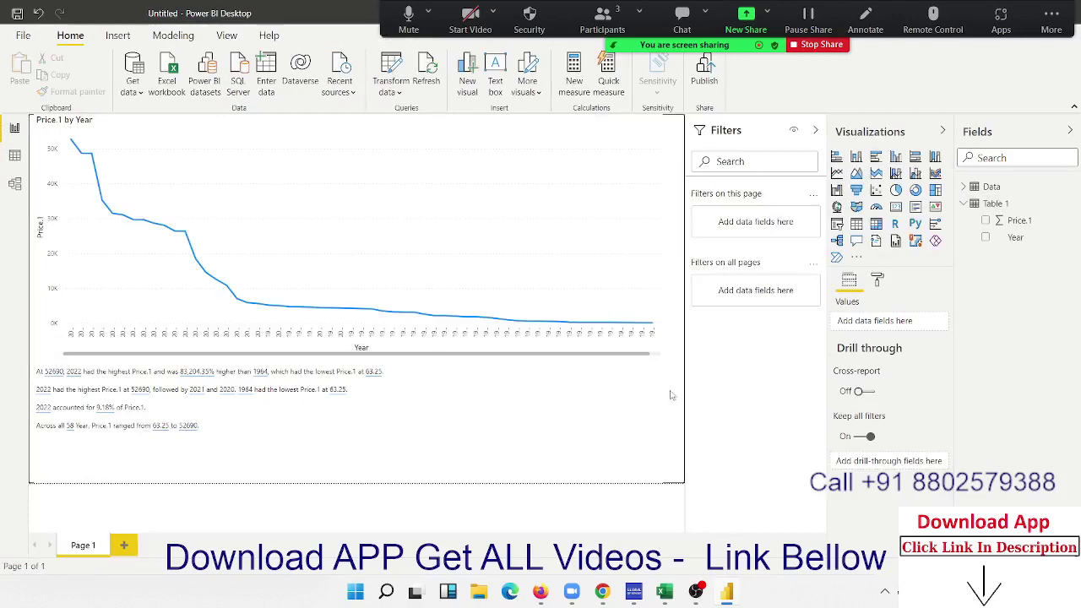
{"action": "left_click", "coordinate": [536, 392]}
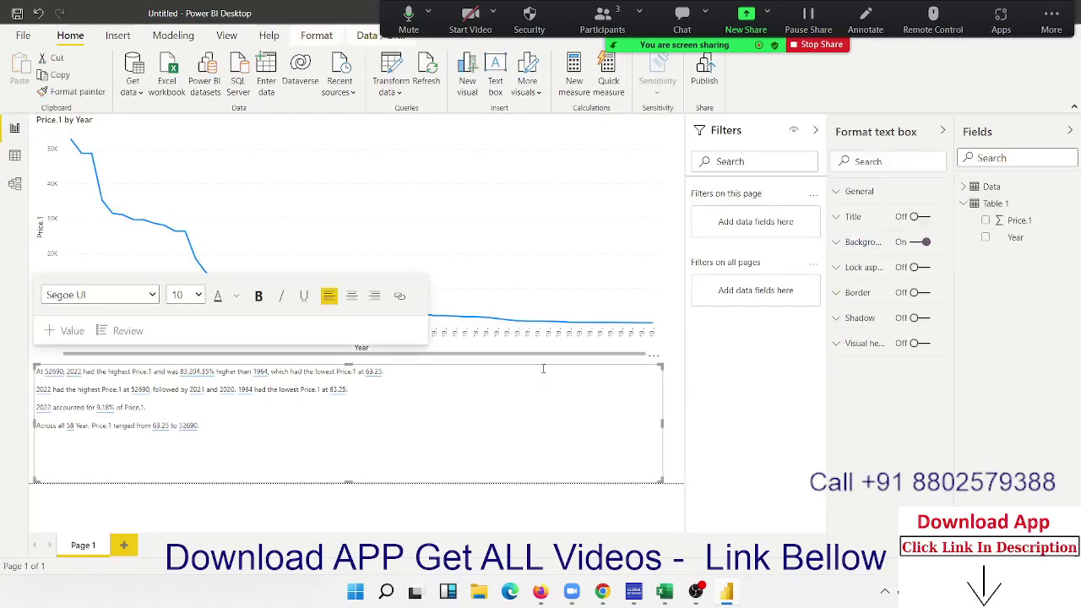
{"action": "left_click", "coordinate": [543, 368]}
{"action": "key", "text": "Delete"}
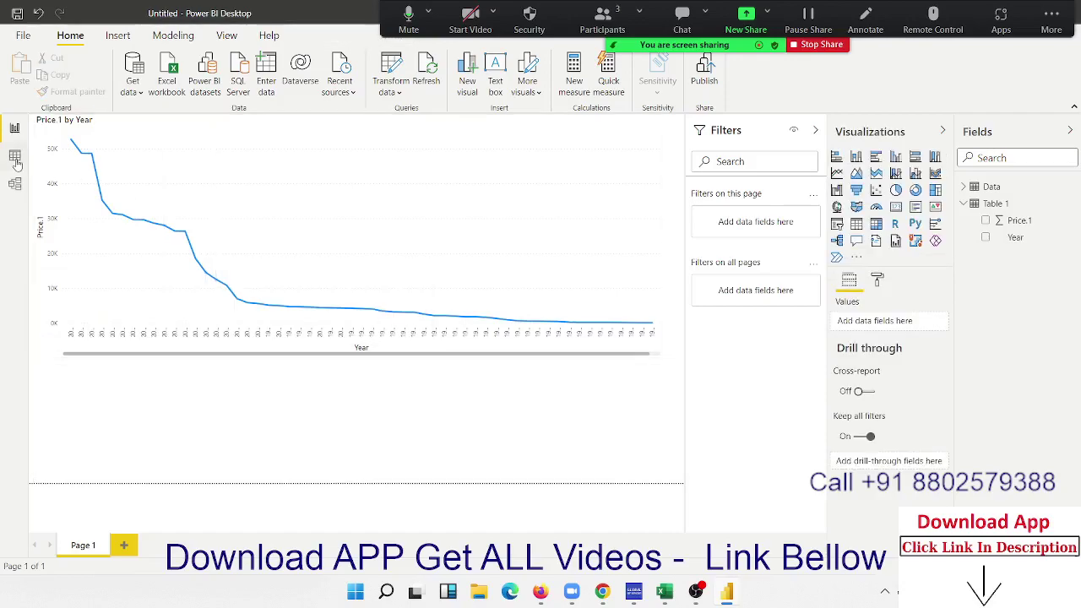
{"action": "left_click", "coordinate": [15, 157]}
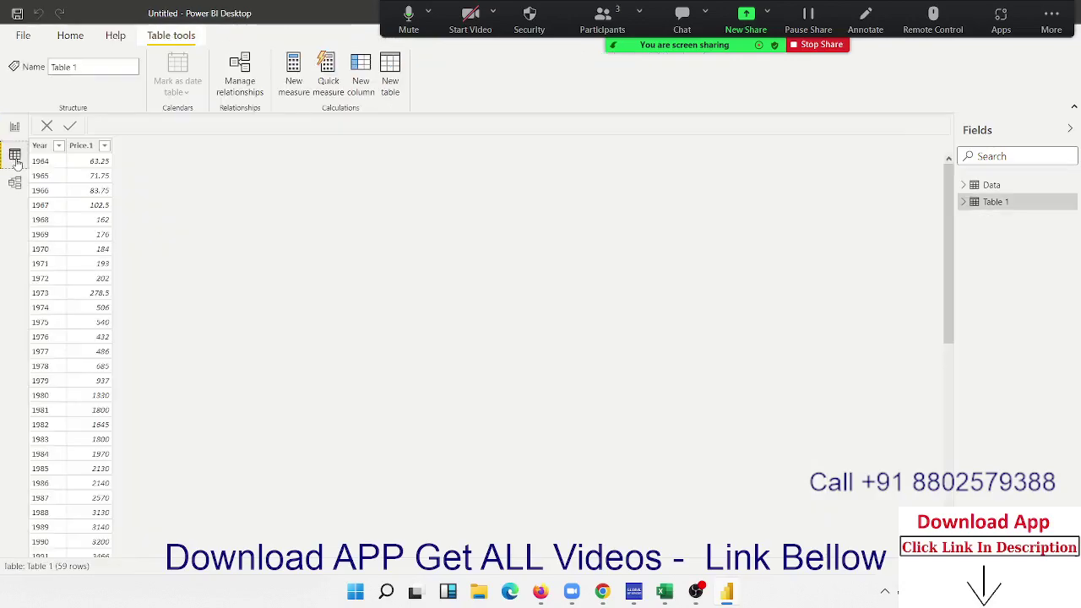
Show the Data table's rows and inspect the ID and JAN column properties.
{"action": "left_click", "coordinate": [992, 185]}
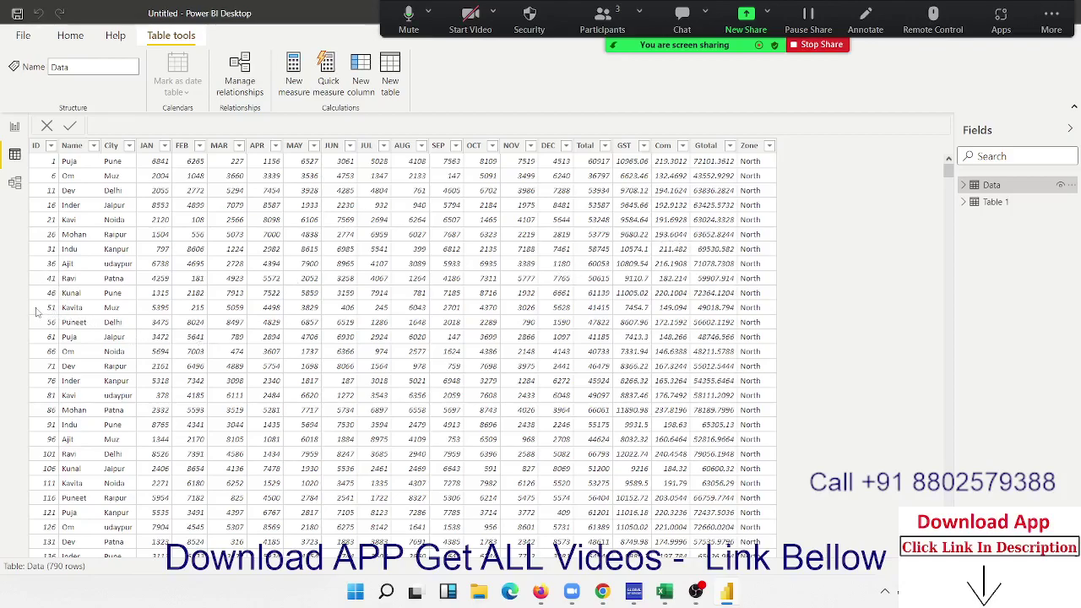
{"action": "left_click", "coordinate": [51, 311]}
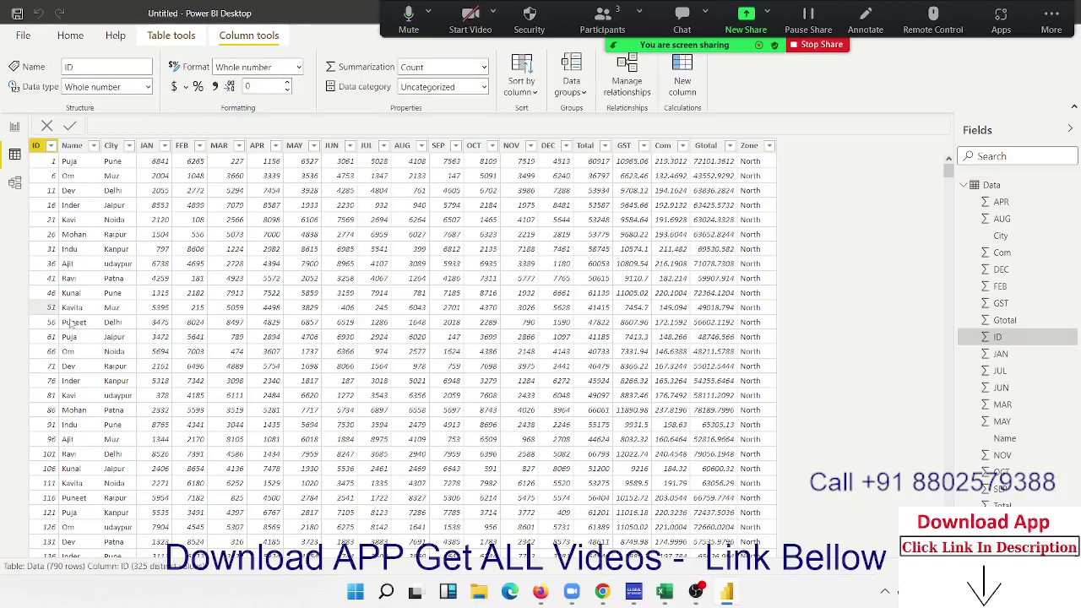
{"action": "left_click", "coordinate": [166, 311]}
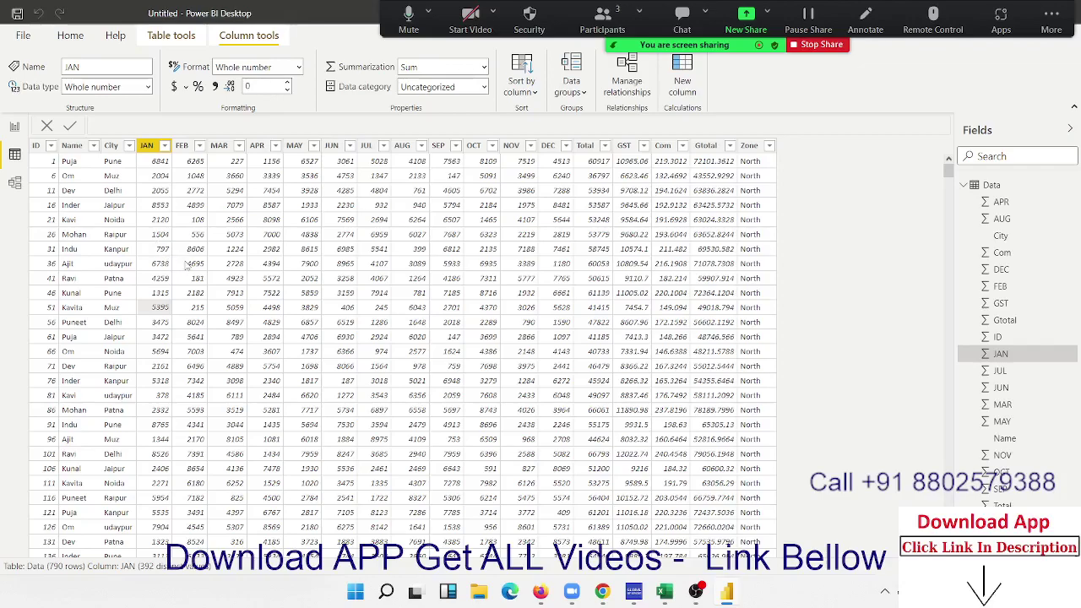
{"action": "left_click", "coordinate": [184, 259]}
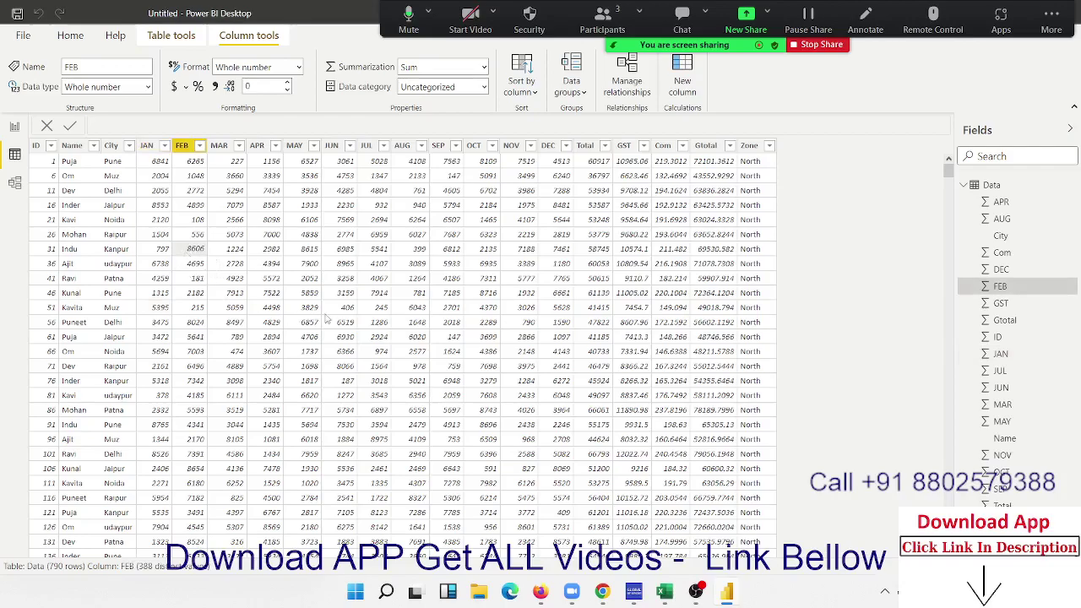
{"action": "scroll", "coordinate": [585, 352], "scroll_direction": "down", "scroll_amount": 5}
{"action": "scroll", "coordinate": [585, 351], "scroll_direction": "down", "scroll_amount": 6}
{"action": "scroll", "coordinate": [588, 353], "scroll_direction": "down", "scroll_amount": 1}
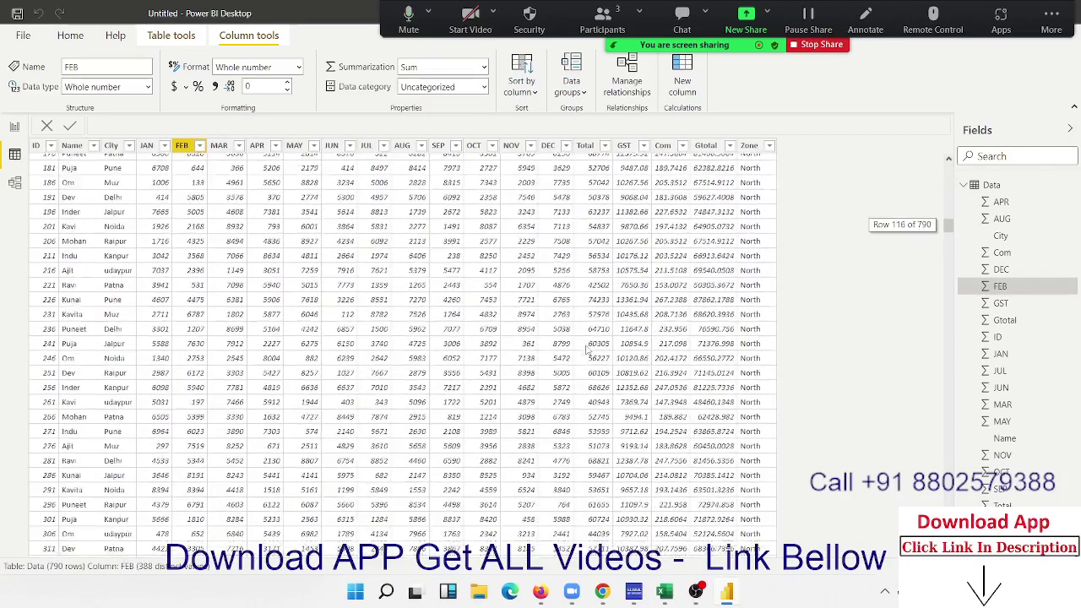
{"action": "scroll", "coordinate": [588, 353], "scroll_direction": "down", "scroll_amount": 10}
{"action": "scroll", "coordinate": [585, 345], "scroll_direction": "down", "scroll_amount": 3}
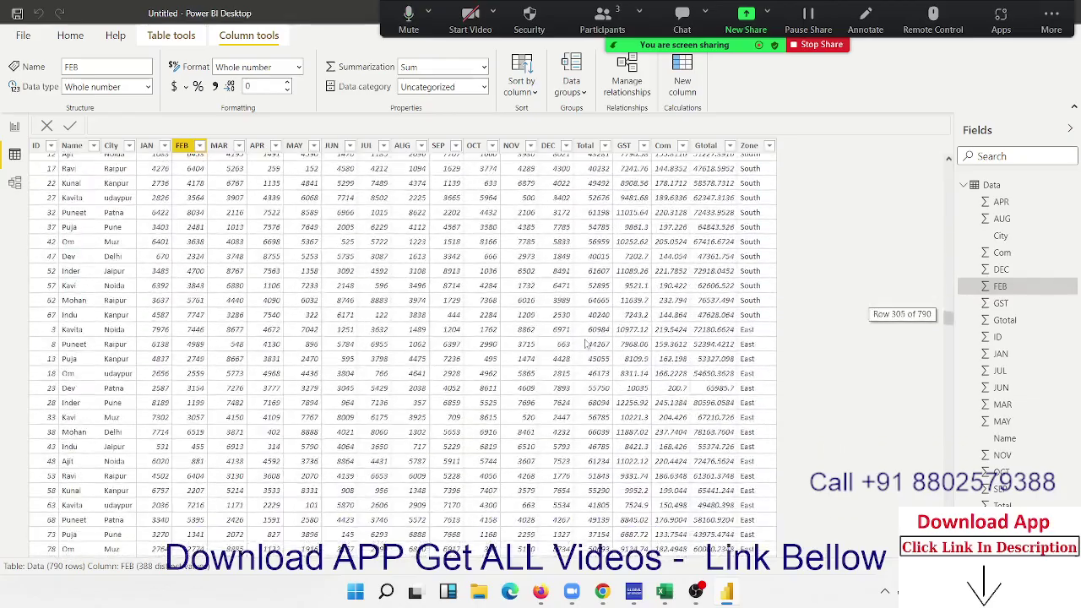
{"action": "scroll", "coordinate": [581, 337], "scroll_direction": "up", "scroll_amount": 2}
{"action": "scroll", "coordinate": [578, 332], "scroll_direction": "up", "scroll_amount": 3}
{"action": "scroll", "coordinate": [579, 332], "scroll_direction": "up", "scroll_amount": 10}
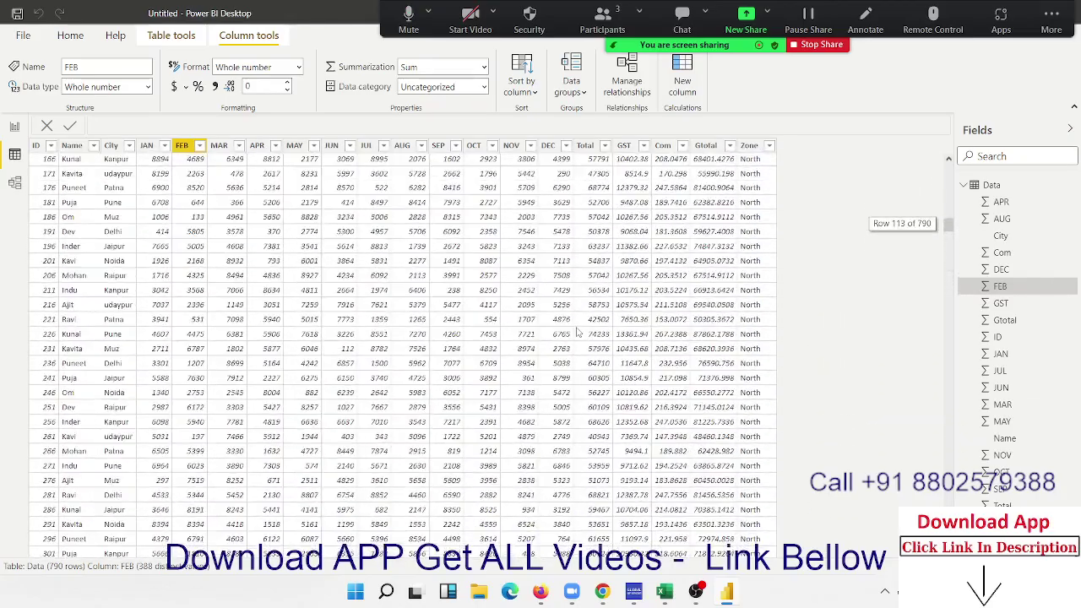
{"action": "scroll", "coordinate": [579, 332], "scroll_direction": "up", "scroll_amount": 10}
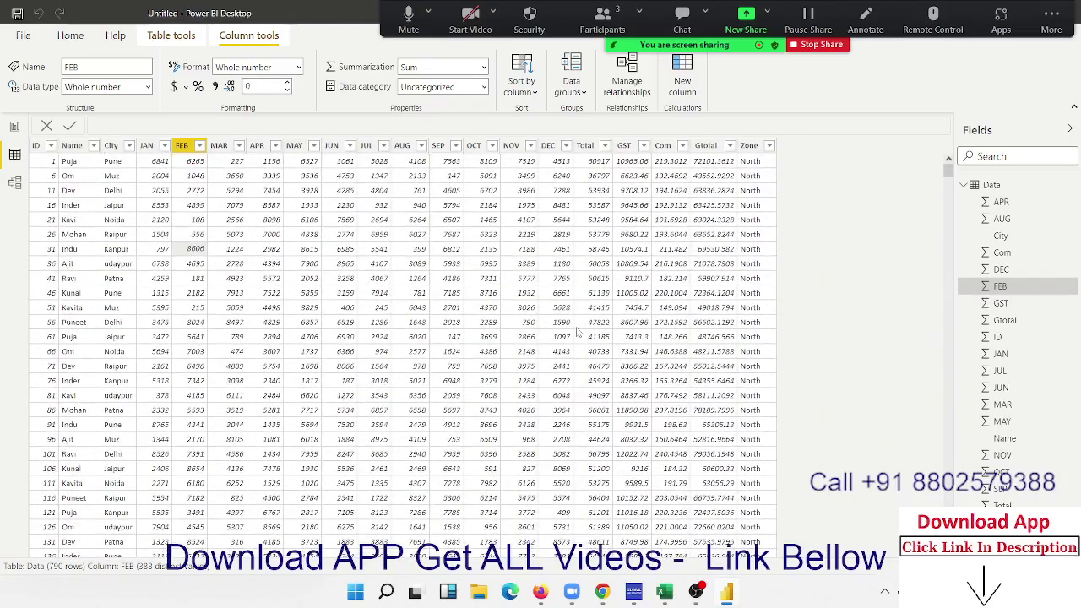
{"action": "left_click", "coordinate": [578, 294]}
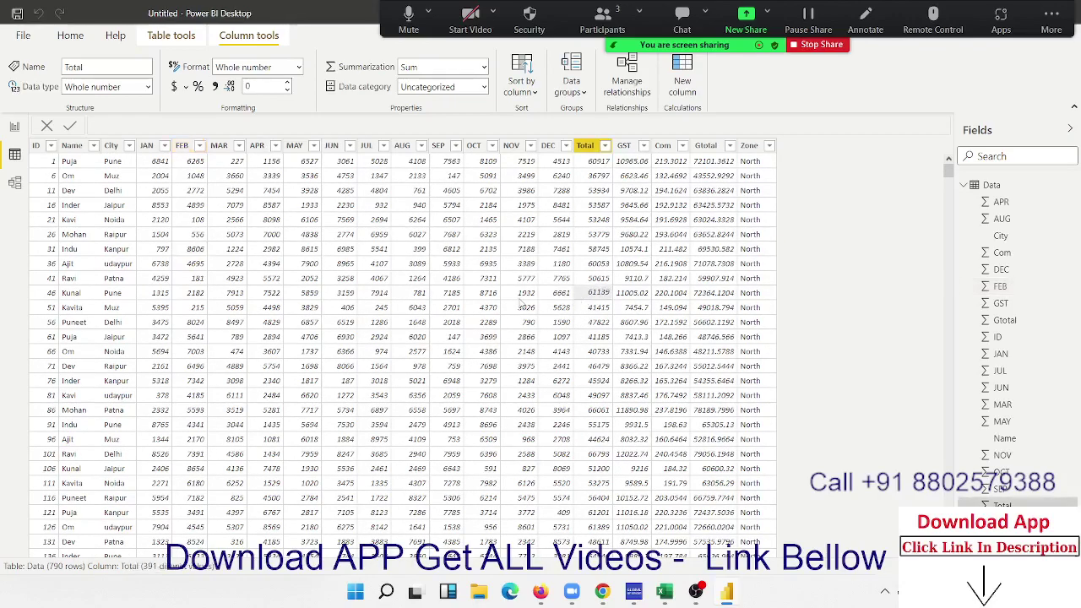
{"action": "left_click", "coordinate": [525, 295]}
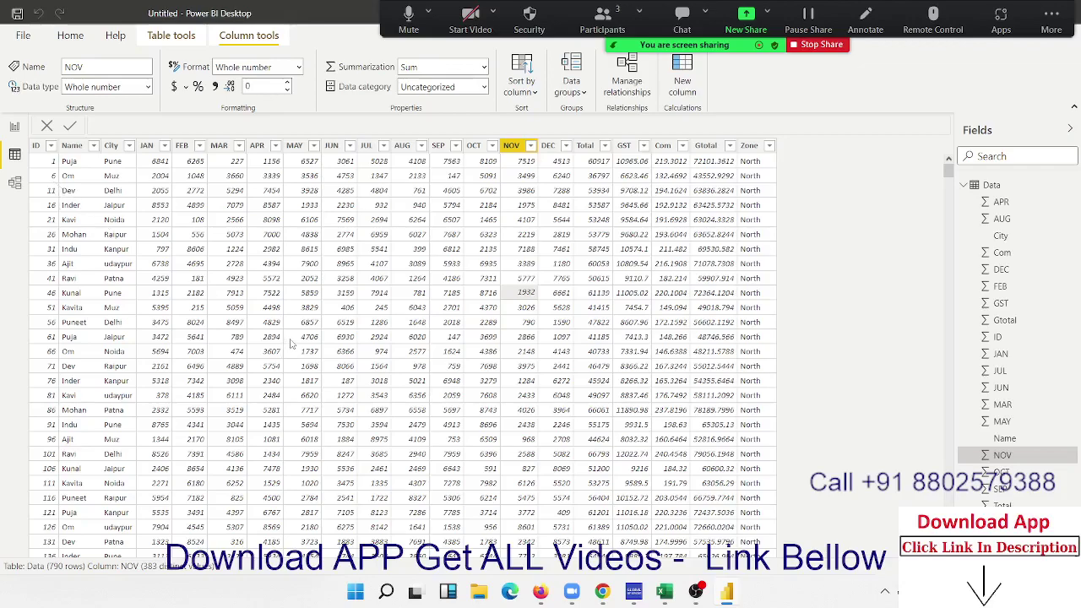
{"action": "left_click", "coordinate": [964, 185]}
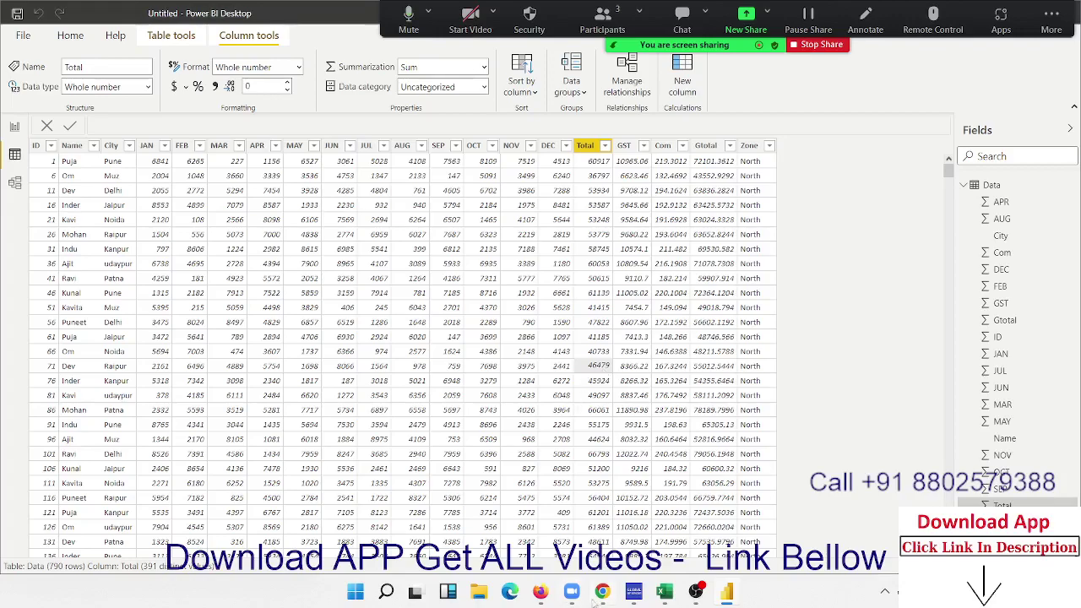
{"action": "mouse_move", "coordinate": [603, 591]}
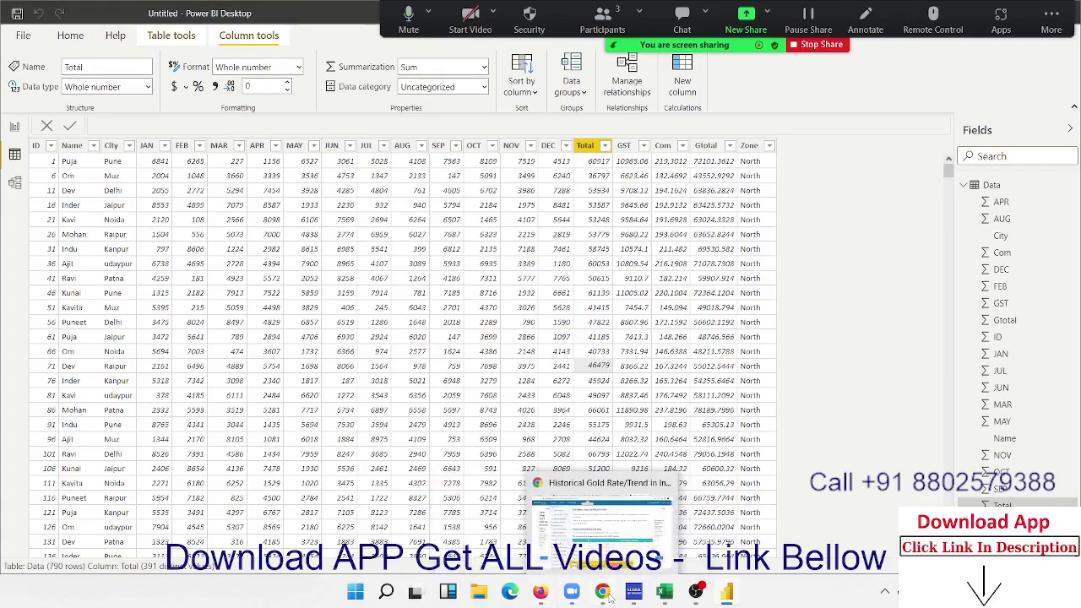
{"action": "left_click", "coordinate": [541, 593]}
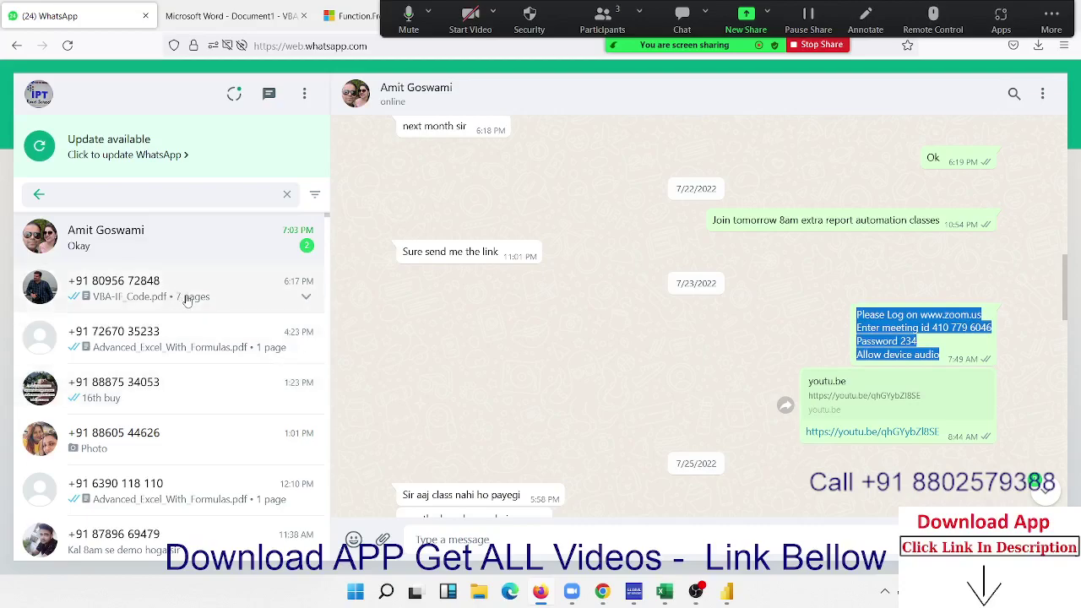
{"action": "key", "text": "alt+Tab"}
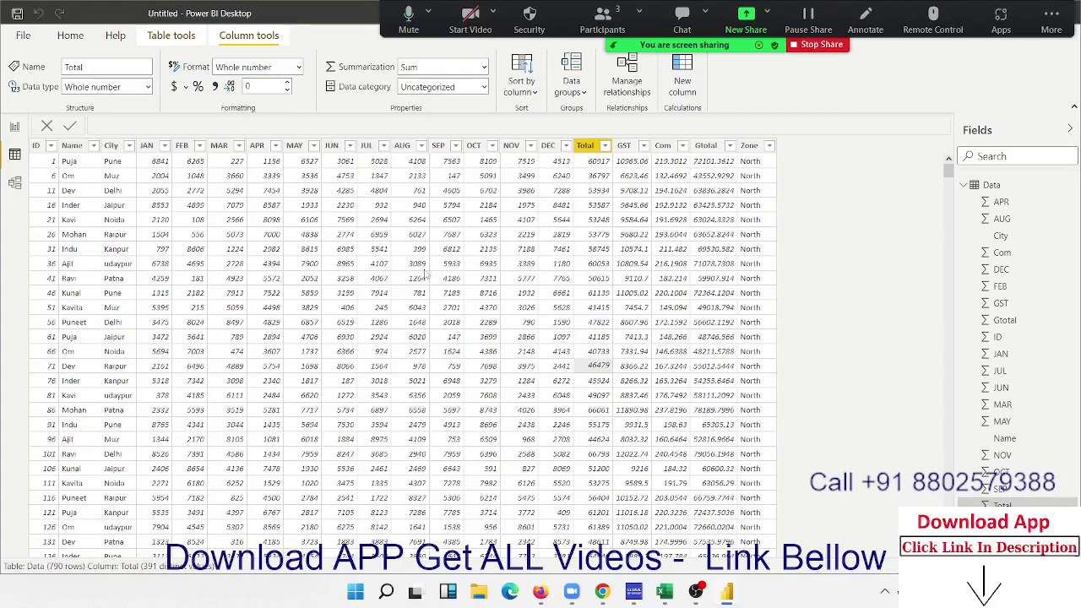
{"action": "left_click", "coordinate": [420, 277]}
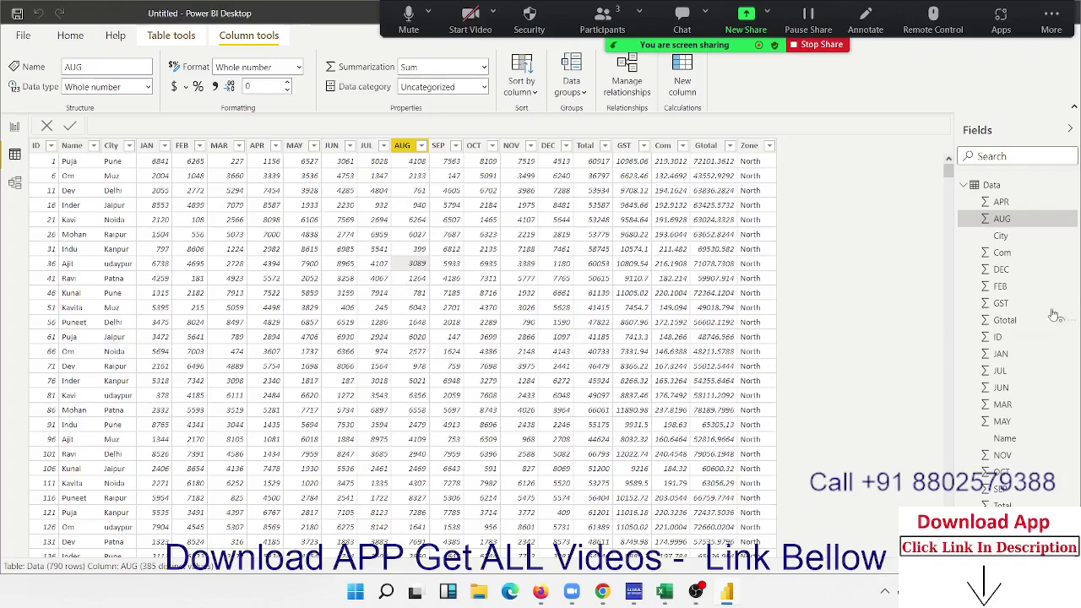
Select the JUN column and collapse the Data table in the Fields pane.
{"action": "left_click", "coordinate": [965, 186]}
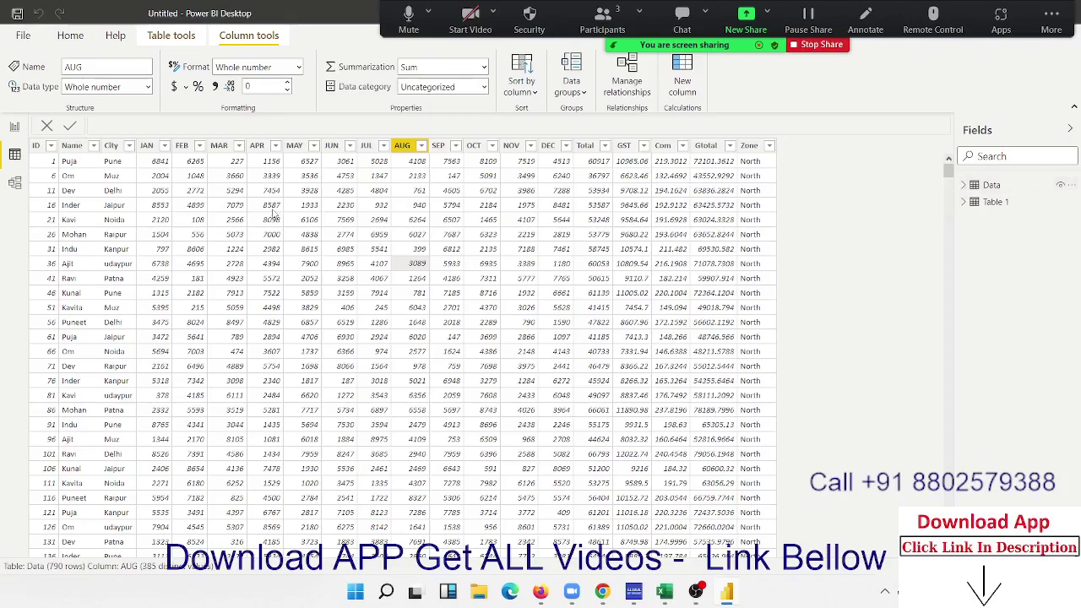
{"action": "left_click", "coordinate": [336, 194]}
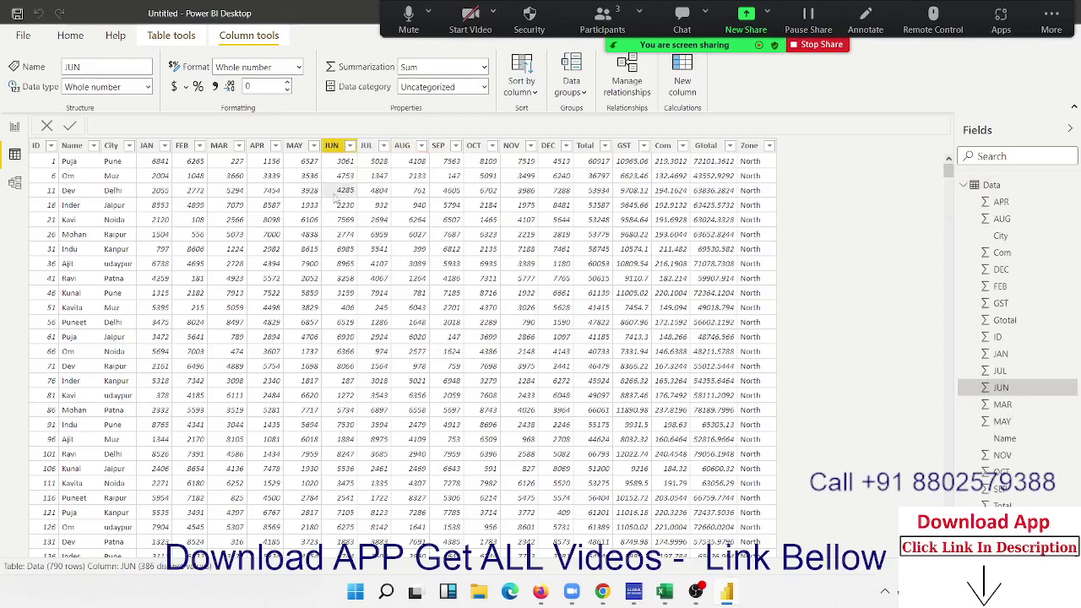
{"action": "left_click", "coordinate": [962, 186]}
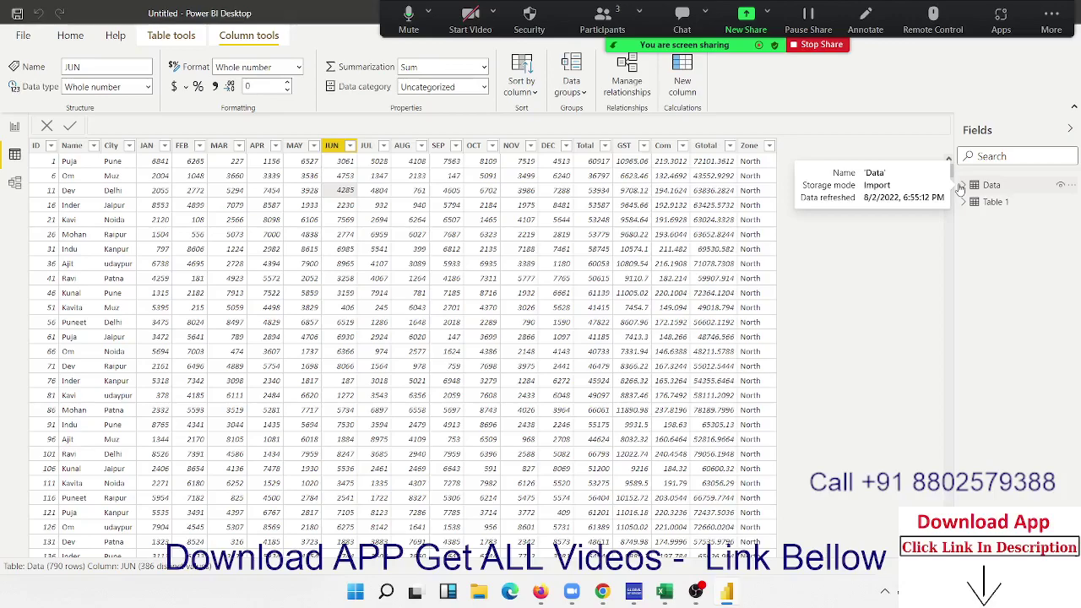
{"action": "mouse_move", "coordinate": [664, 593]}
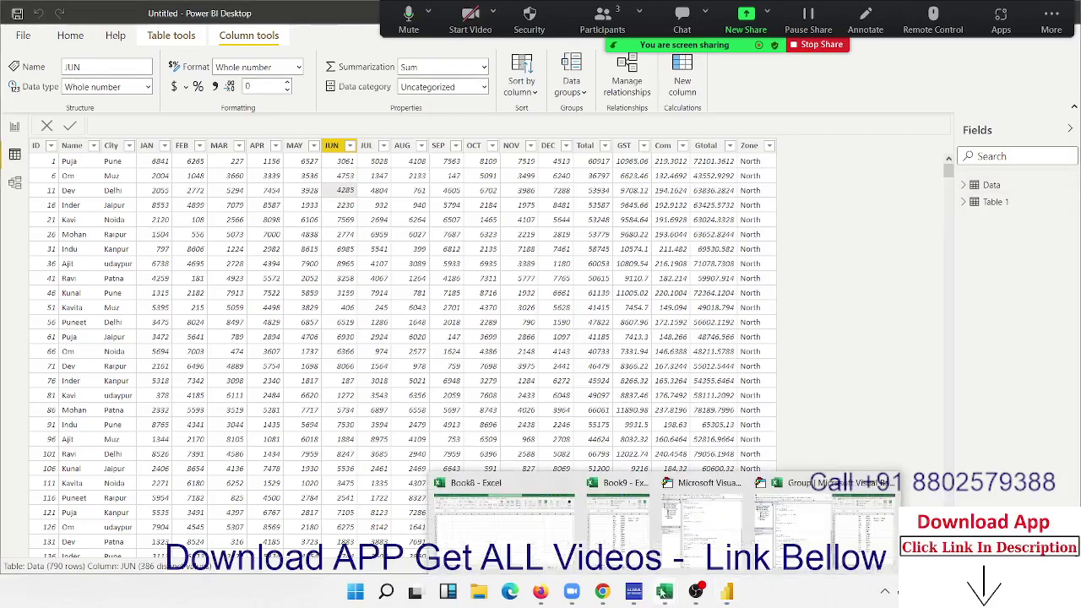
In Book8, enter the date 1/1 (01-Jan) in cell A3.
{"action": "left_click", "coordinate": [549, 561]}
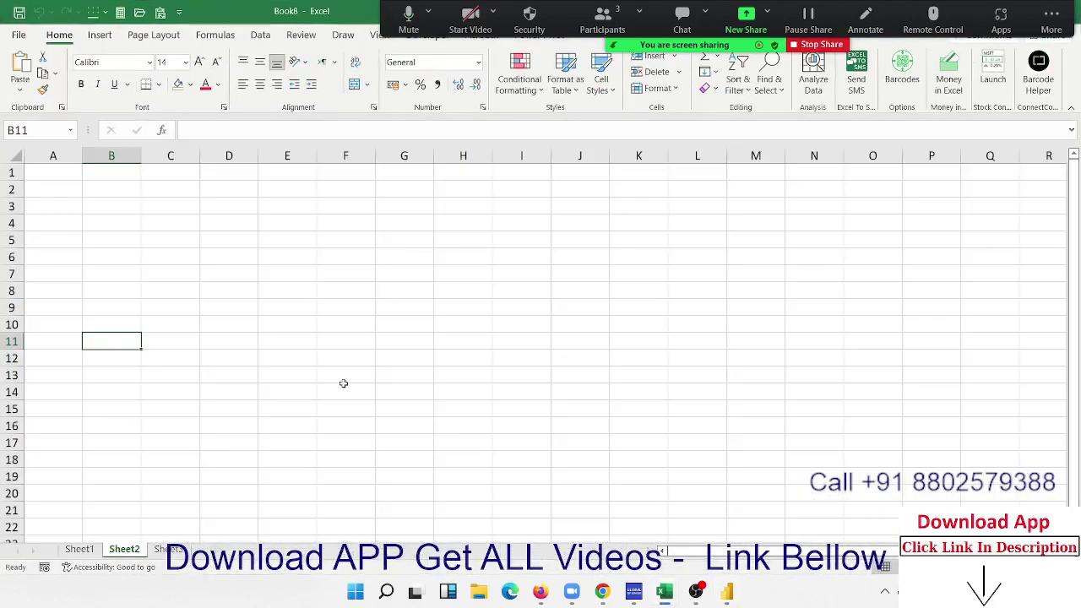
{"action": "left_click", "coordinate": [65, 208]}
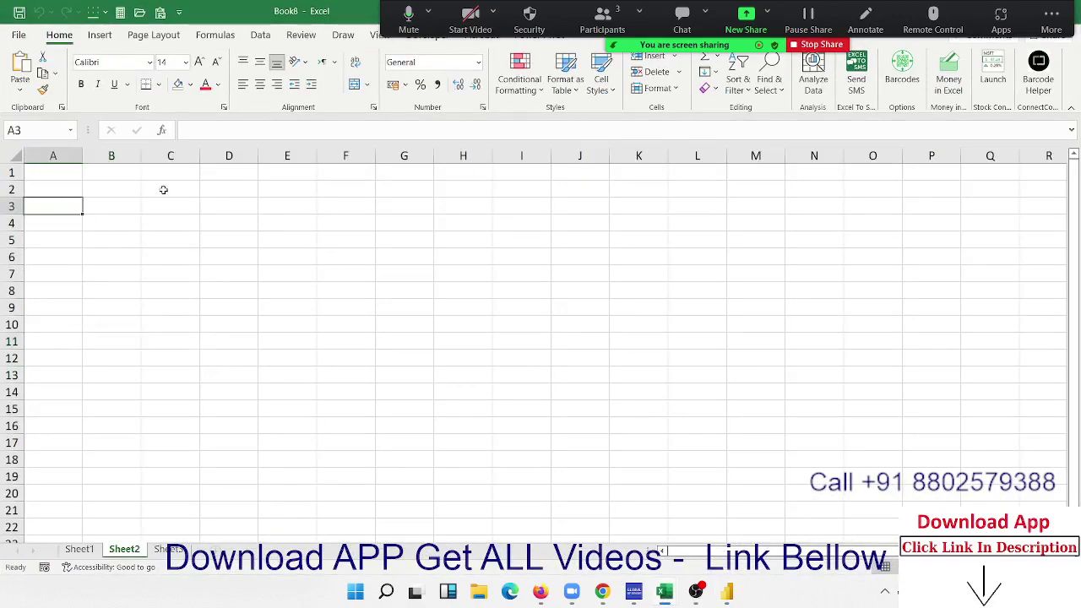
{"action": "key", "text": "Up"}
{"action": "key", "text": "Up"}
{"action": "key", "text": "Down"}
{"action": "key", "text": "Down"}
{"action": "key", "text": "Right"}
{"action": "key", "text": "Left"}
{"action": "type", "text": "1/"}
{"action": "type", "text": "1"}
{"action": "key", "text": "Tab"}
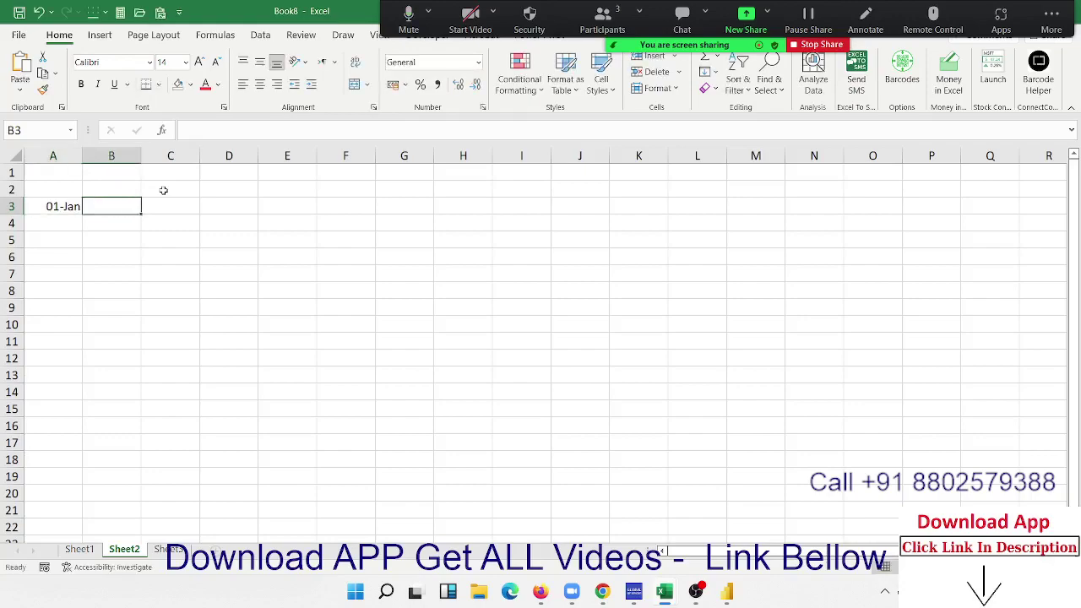
Enter 'From' with the payer's name in B4 and the cheque number in E4.
{"action": "key", "text": "Down"}
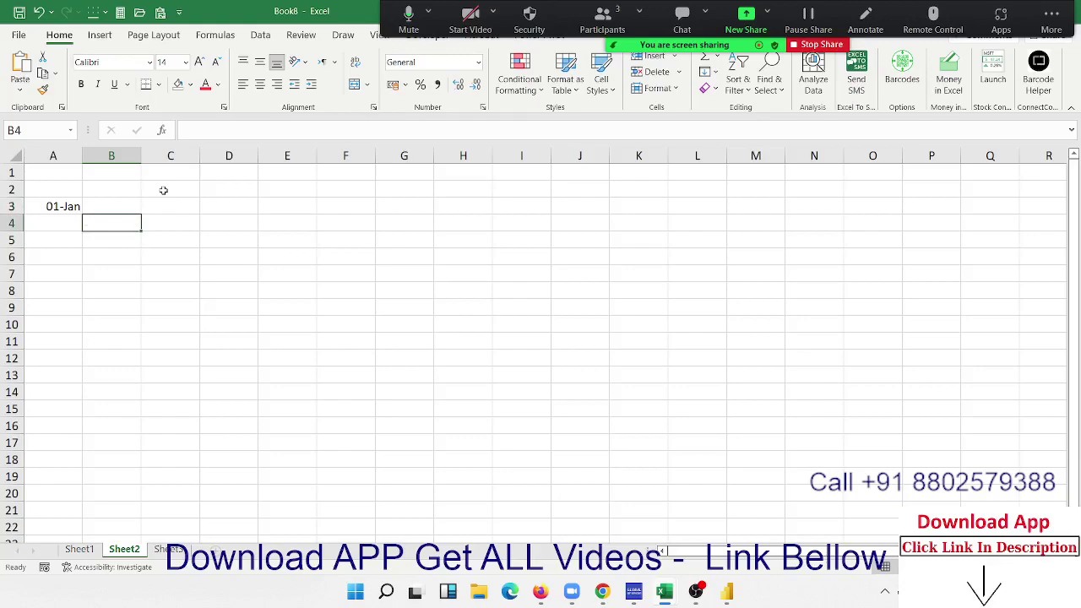
{"action": "type", "text": "From "}
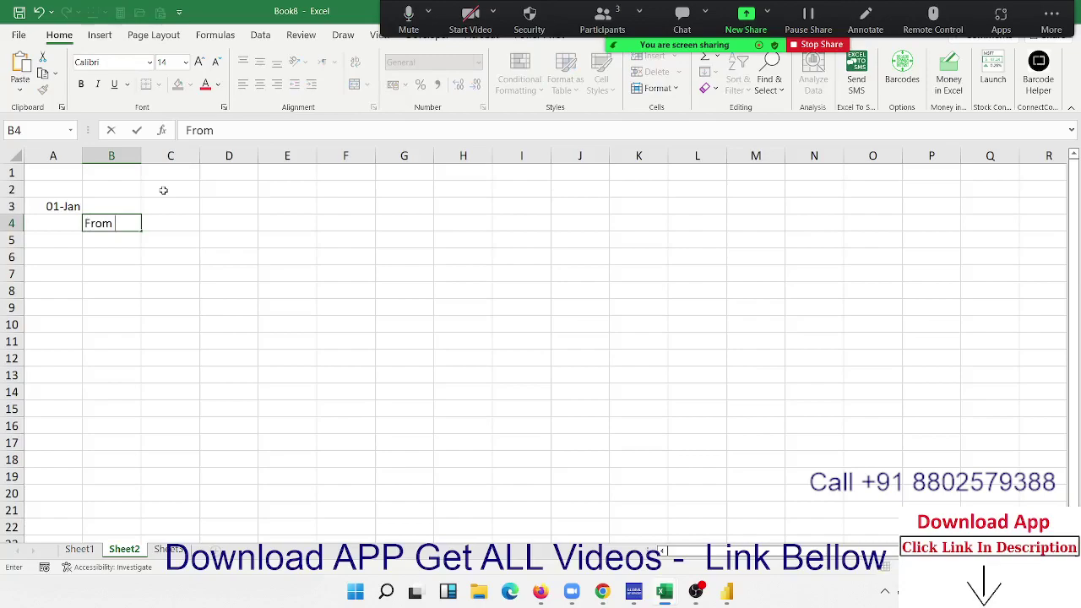
{"action": "type", "text": "Puja Si"}
{"action": "type", "text": "ngh"}
{"action": "key", "text": "Tab"}
{"action": "key", "text": "Tab"}
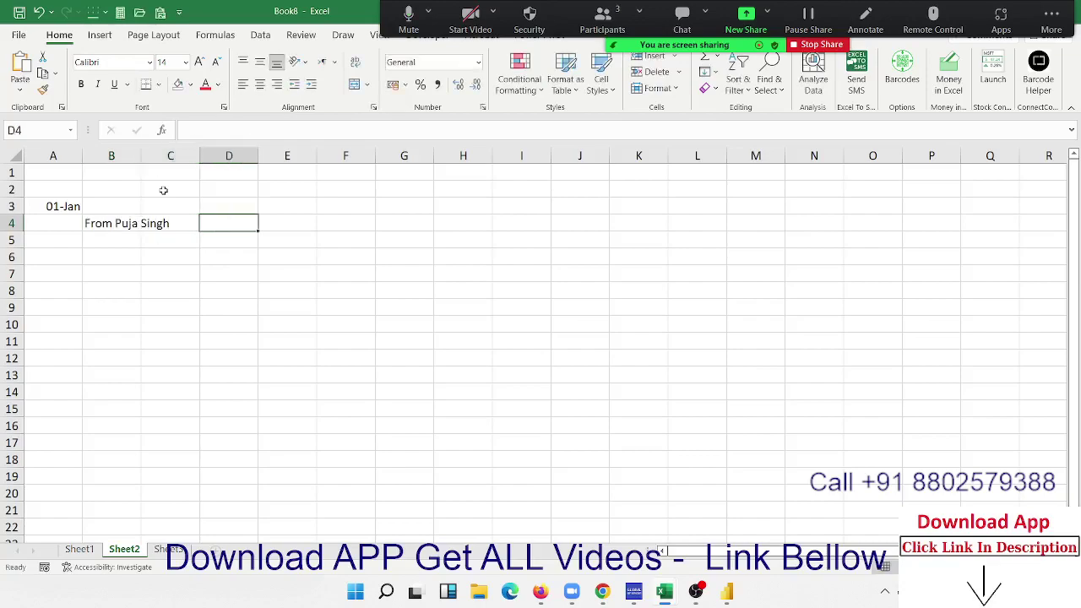
{"action": "key", "text": "Tab"}
{"action": "type", "text": "Chq"}
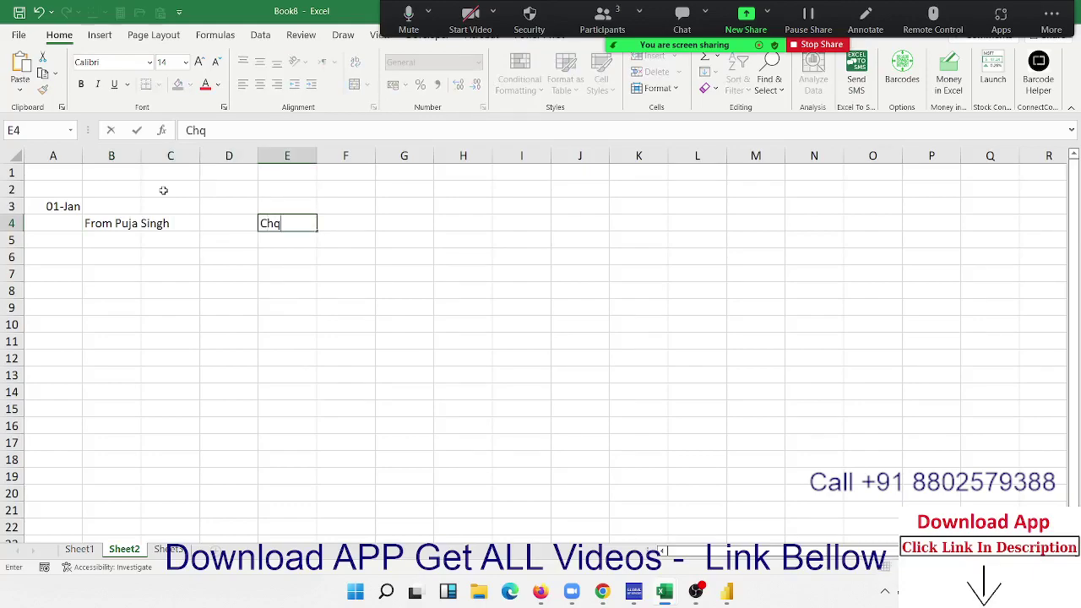
{"action": "type", "text": "8"}
{"action": "type", "text": "5632"}
{"action": "type", "text": "1"}
{"action": "key", "text": "Return"}
Enter Dr in F3 and the amount 8952 in G3.
{"action": "key", "text": "Up"}
{"action": "key", "text": "Up"}
{"action": "key", "text": "Right"}
{"action": "key", "text": "Right"}
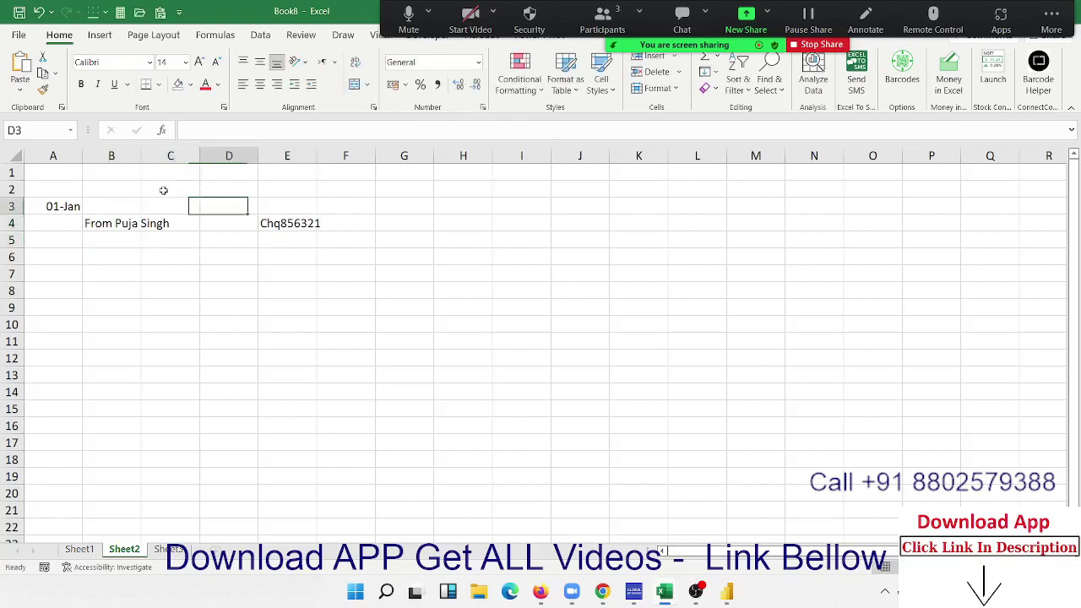
{"action": "key", "text": "Right"}
{"action": "key", "text": "Right"}
{"action": "key", "text": "Right"}
{"action": "key", "text": "Left"}
{"action": "key", "text": "Right"}
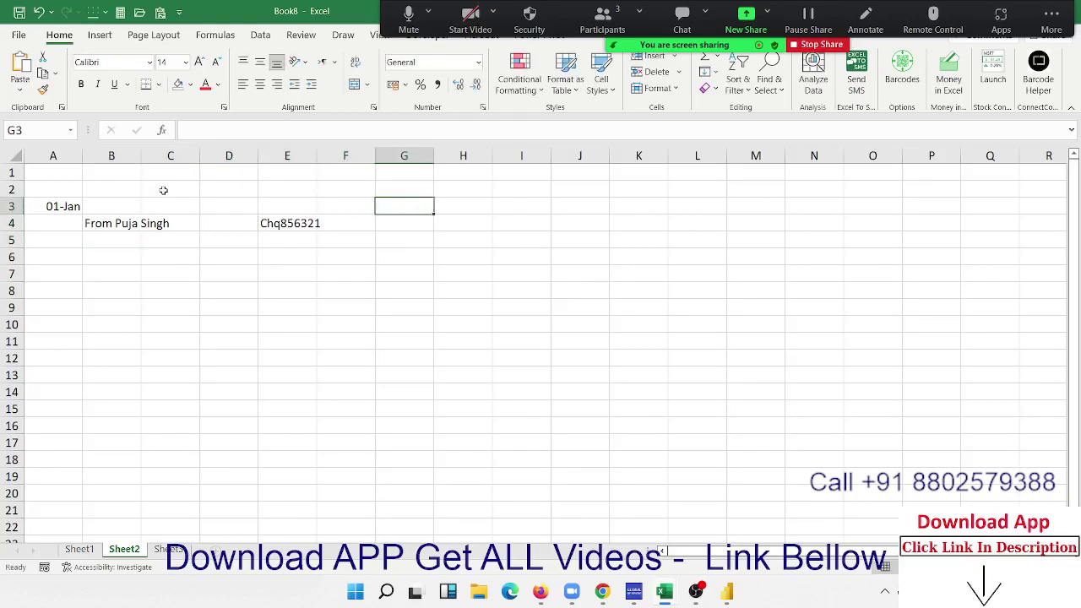
{"action": "key", "text": "Left"}
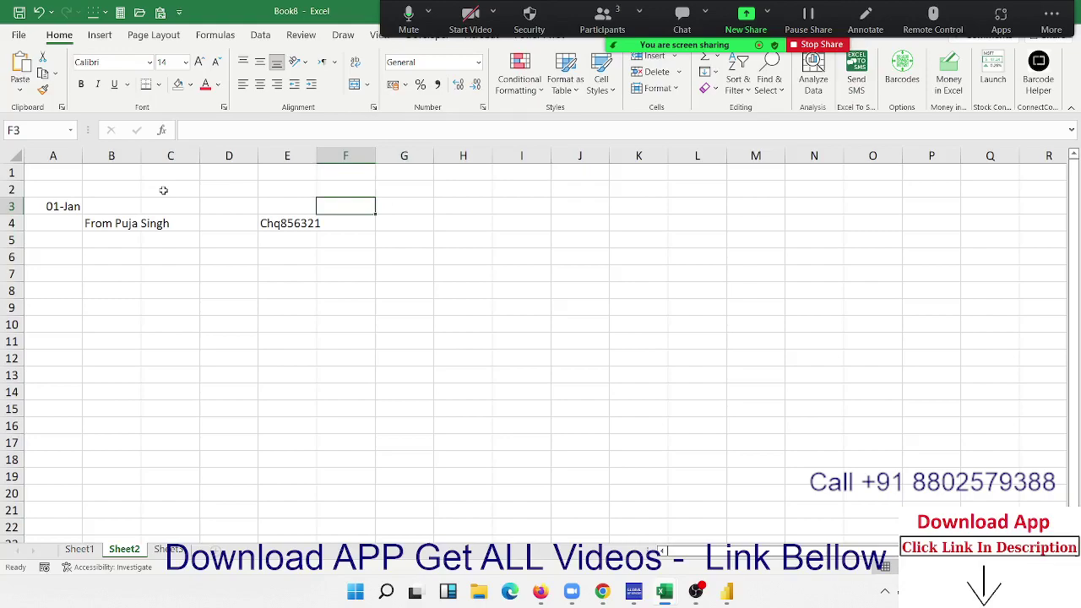
{"action": "type", "text": "Dr"}
{"action": "key", "text": "Right"}
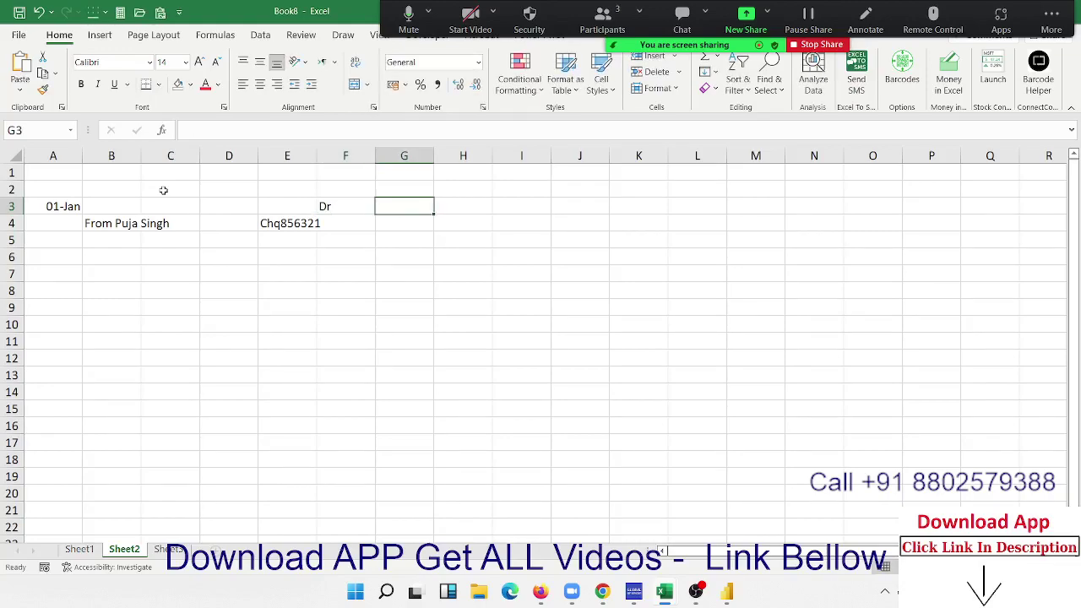
{"action": "type", "text": "895"}
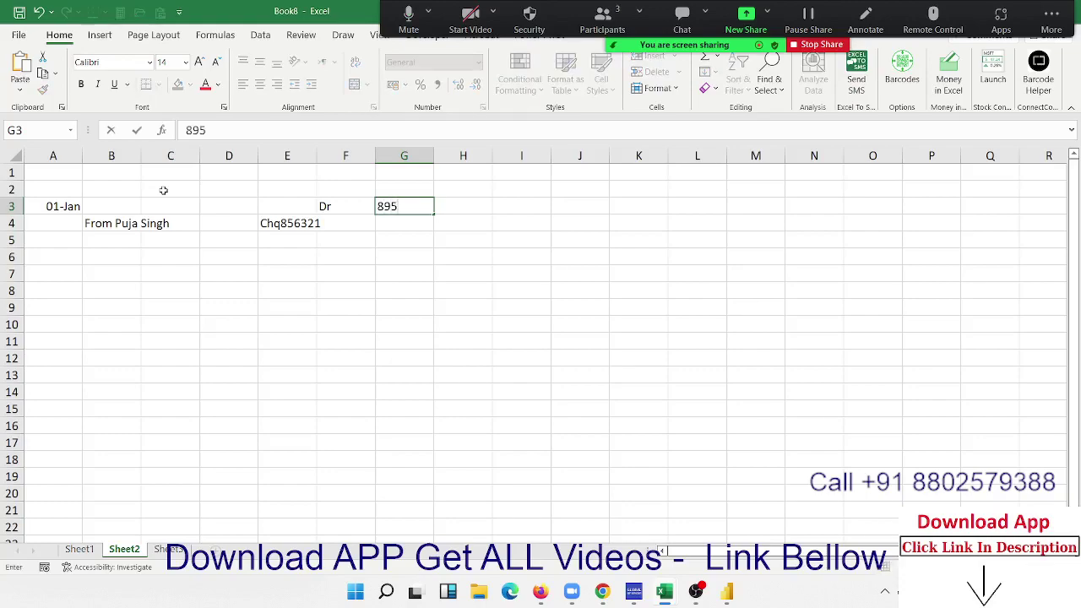
{"action": "type", "text": "2"}
{"action": "key", "text": "Return"}
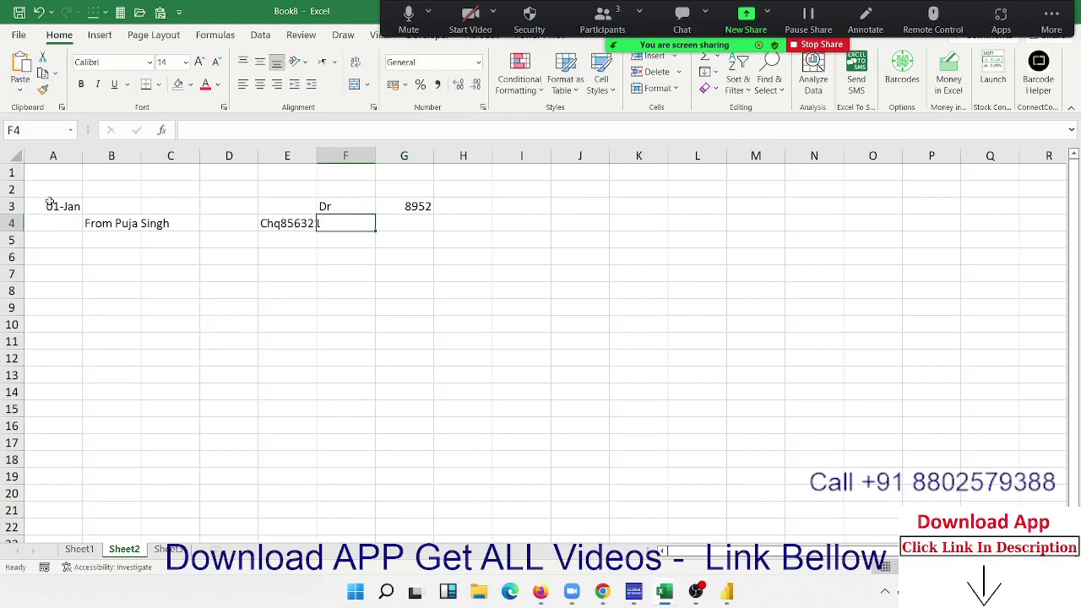
{"action": "left_click", "coordinate": [50, 195]}
{"action": "left_click", "coordinate": [215, 256]}
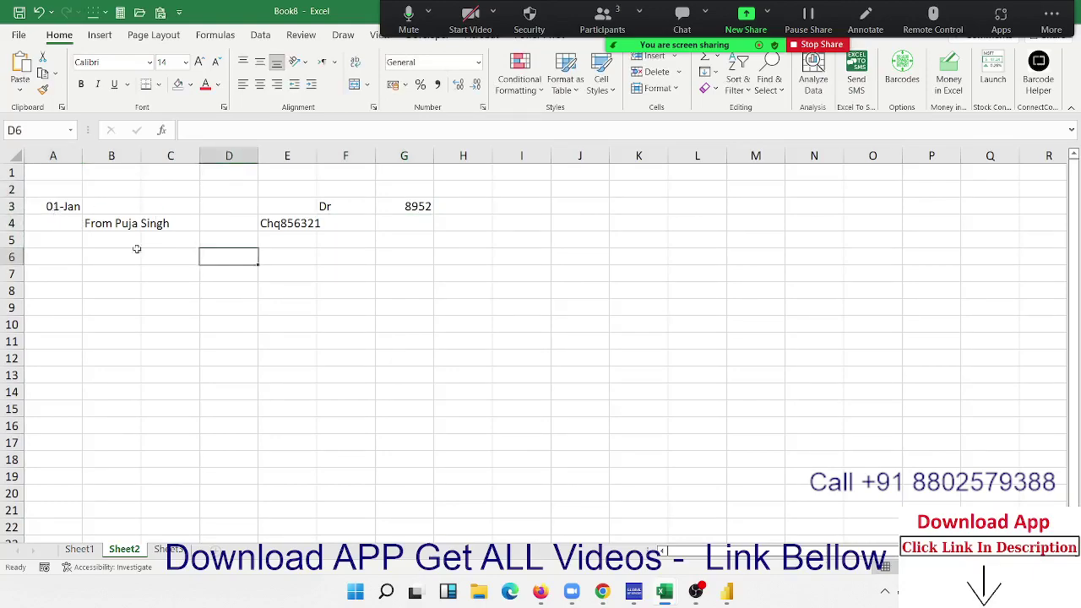
Copy the two-row ledger entry A3:G4 into A8, A12, A18 and A22.
{"action": "mouse_move", "coordinate": [53, 206]}
{"action": "left_mouse_down"}
{"action": "mouse_move", "coordinate": [429, 206]}
{"action": "mouse_move", "coordinate": [426, 223]}
{"action": "left_mouse_up"}
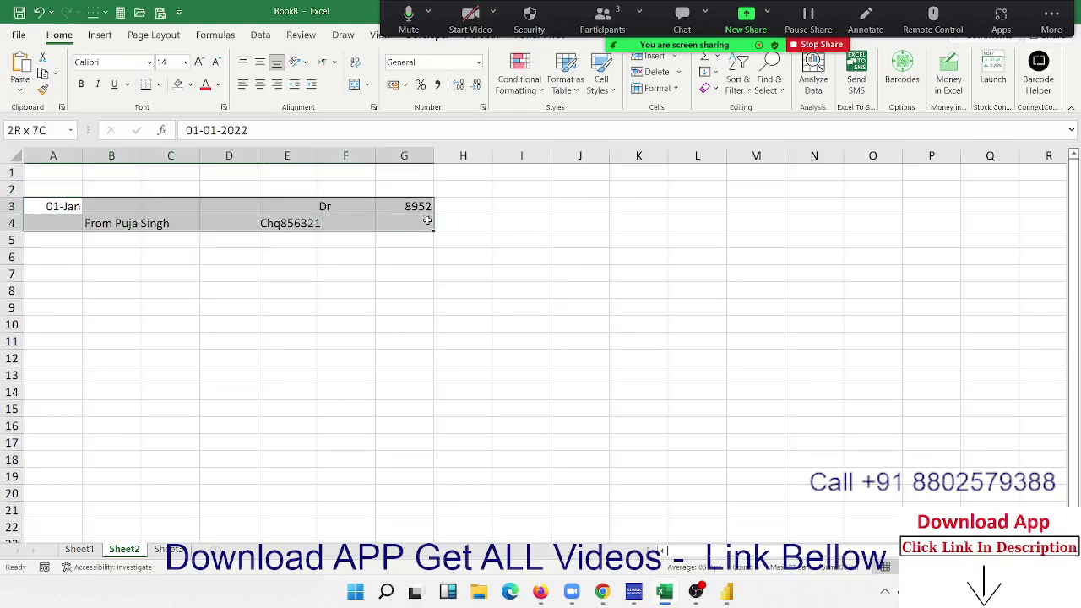
{"action": "key", "text": "ctrl+c"}
{"action": "left_click", "coordinate": [74, 291]}
{"action": "key", "text": "ctrl+v"}
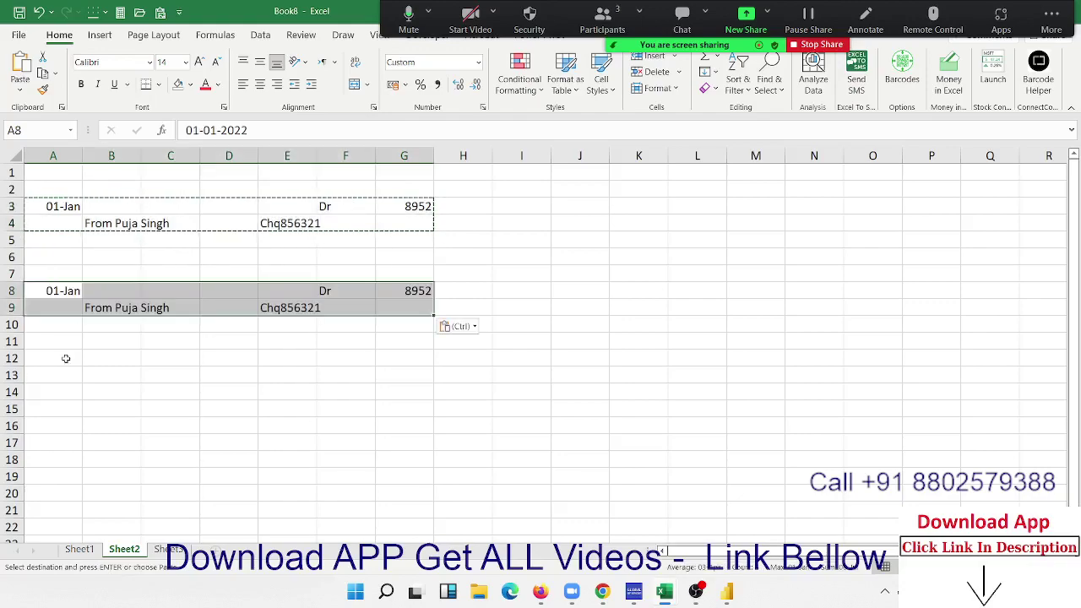
{"action": "left_click", "coordinate": [65, 366]}
{"action": "key", "text": "ctrl+v"}
{"action": "left_click", "coordinate": [63, 460]}
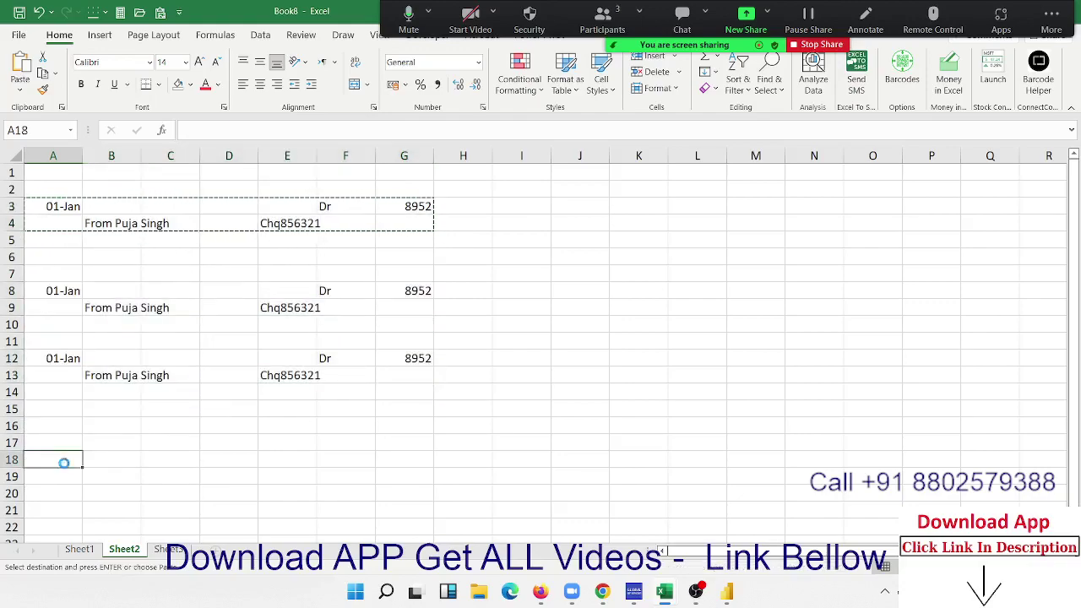
{"action": "key", "text": "ctrl+v"}
{"action": "left_click", "coordinate": [54, 520]}
{"action": "key", "text": "ctrl+v"}
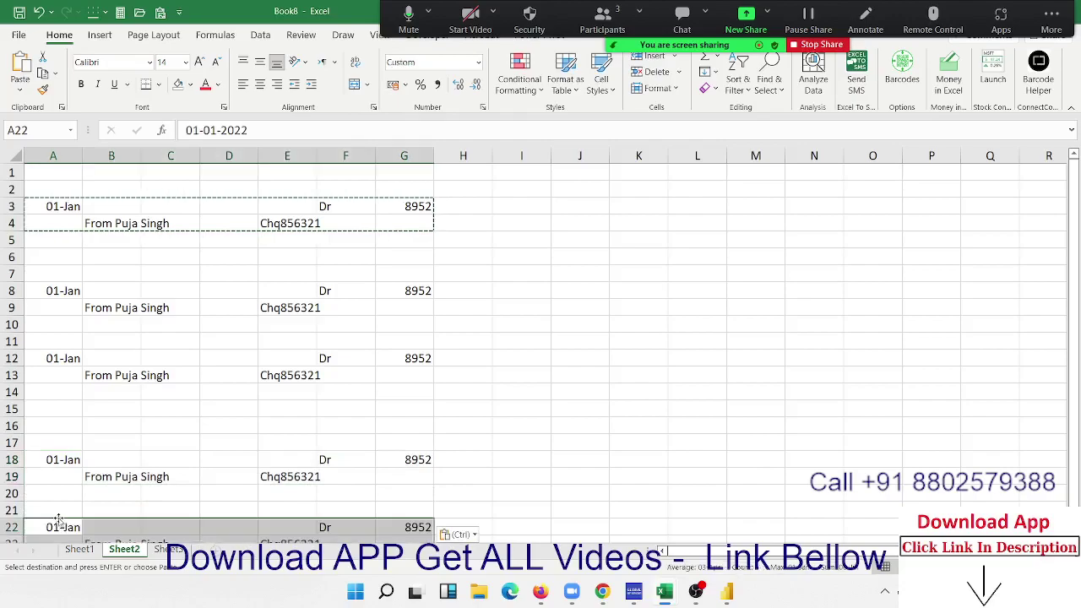
{"action": "scroll", "coordinate": [136, 434], "scroll_direction": "down", "scroll_amount": 3}
{"action": "scroll", "coordinate": [135, 434], "scroll_direction": "up", "scroll_amount": 3}
Insert two blank rows at row 6.
{"action": "key", "text": "Escape"}
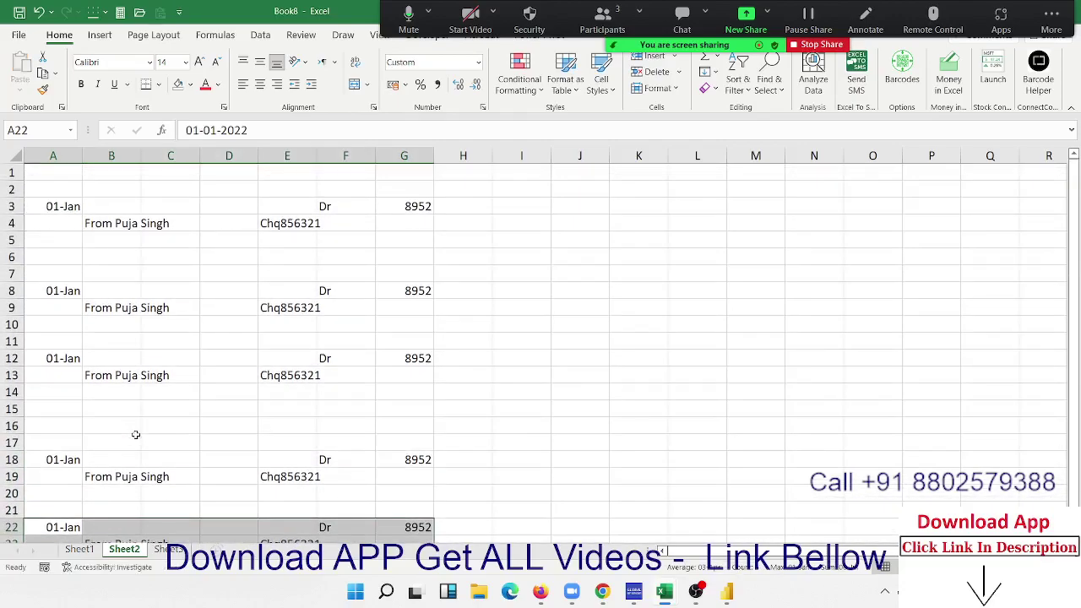
{"action": "left_click", "coordinate": [12, 257]}
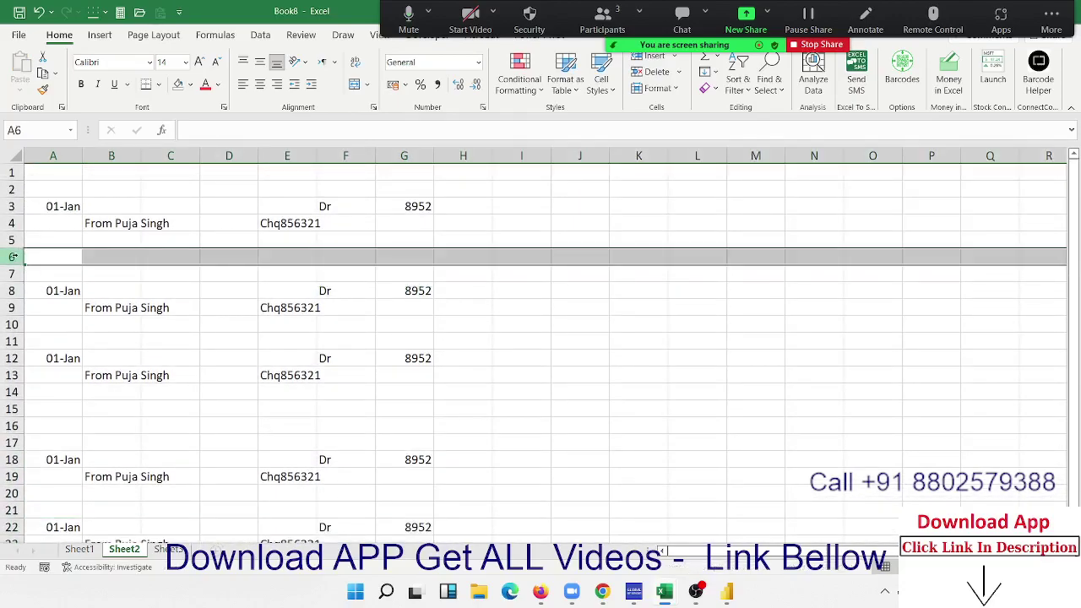
{"action": "key", "text": "ctrl+plus"}
{"action": "key", "text": "ctrl+plus"}
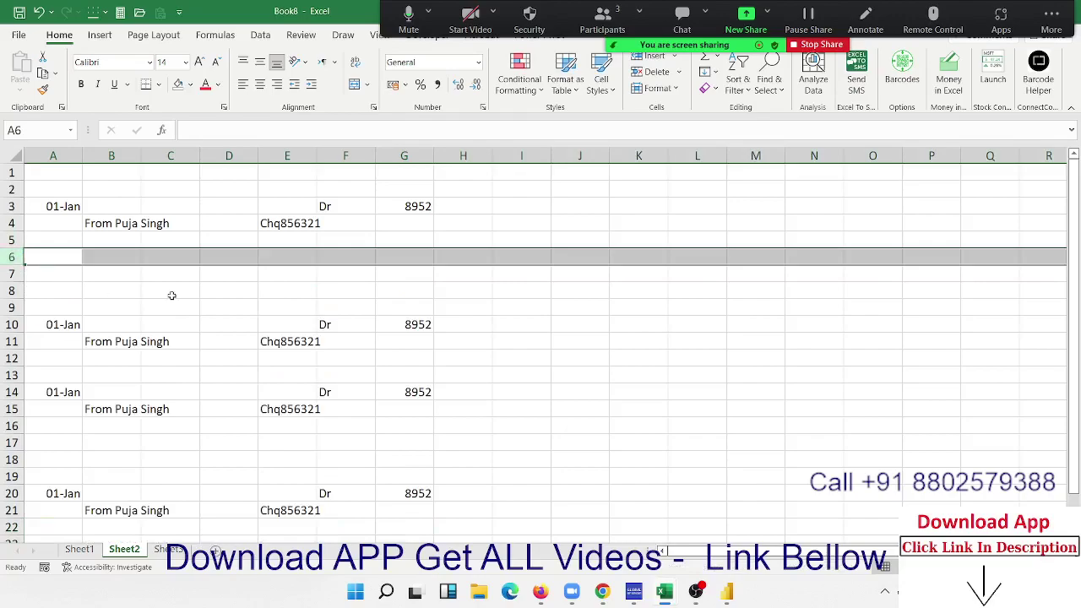
Date the copied entries 1/1, 3/1, 7/1 and 9/1 in A10, A14, A20 and A24.
{"action": "left_click", "coordinate": [54, 323]}
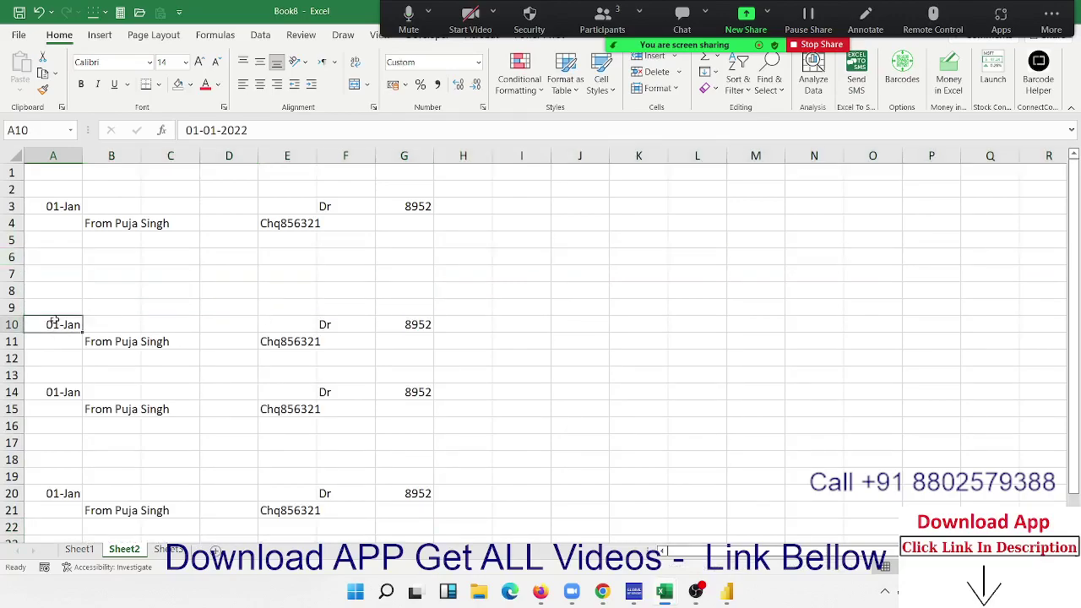
{"action": "type", "text": "1/1"}
{"action": "key", "text": "Return"}
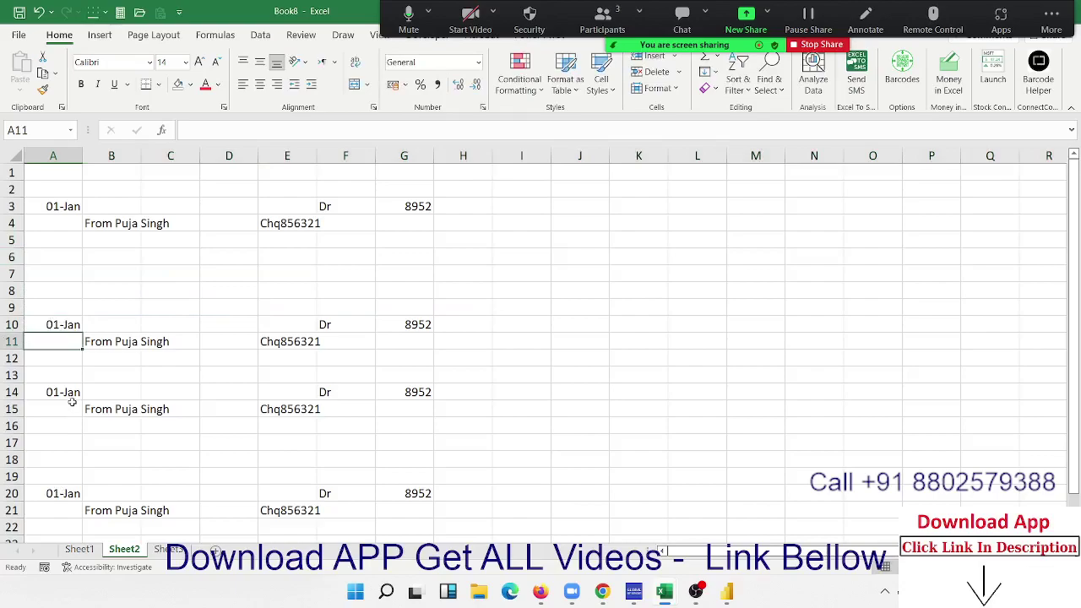
{"action": "left_click", "coordinate": [71, 396]}
{"action": "type", "text": "3/1"}
{"action": "key", "text": "Return"}
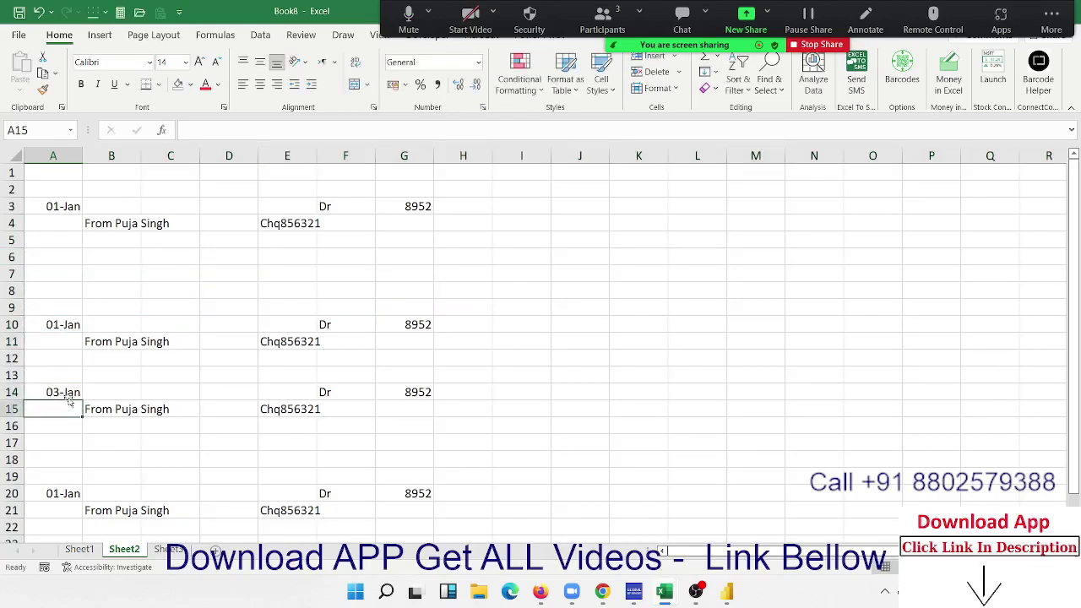
{"action": "left_click", "coordinate": [79, 494]}
{"action": "type", "text": "7/1"}
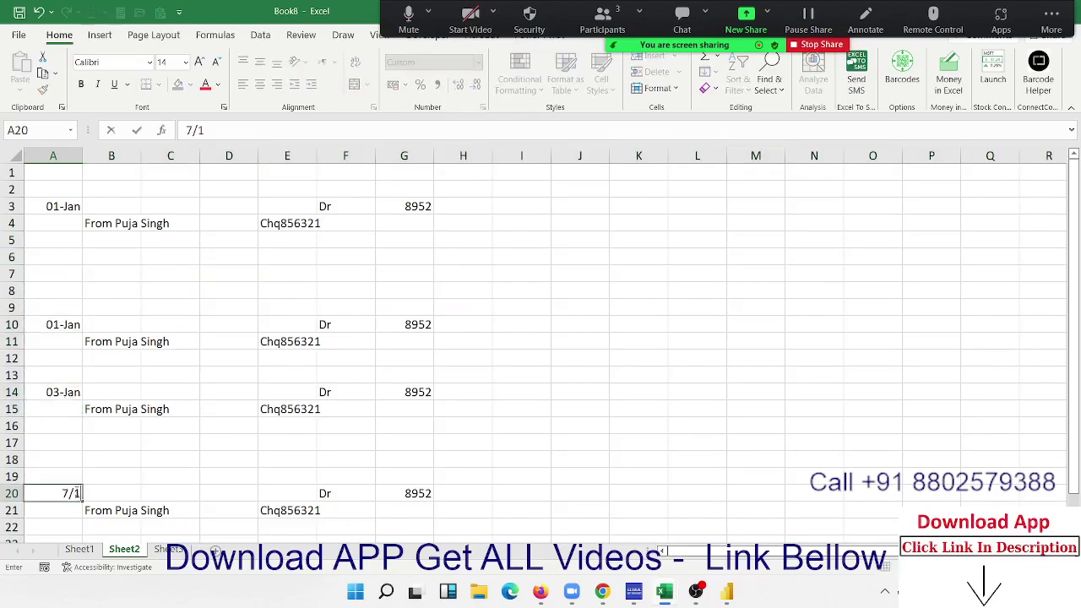
{"action": "key", "text": "Return"}
{"action": "scroll", "coordinate": [77, 499], "scroll_direction": "down", "scroll_amount": 3}
{"action": "left_click", "coordinate": [72, 395]}
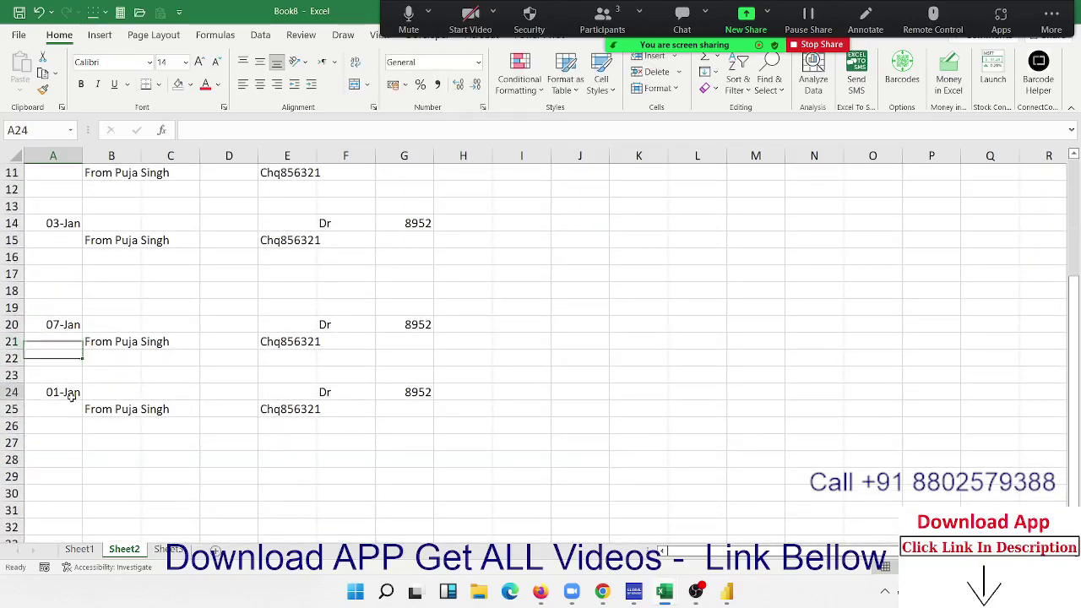
{"action": "type", "text": "9/1"}
{"action": "key", "text": "Return"}
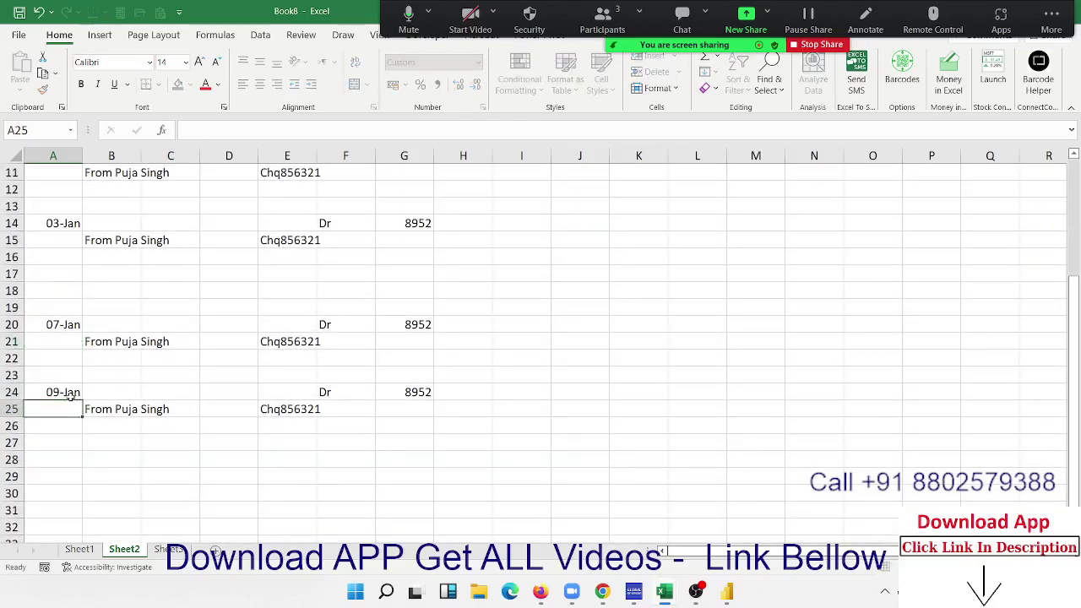
Enter the heading Sr in cell K1.
{"action": "scroll", "coordinate": [250, 414], "scroll_direction": "up", "scroll_amount": 3}
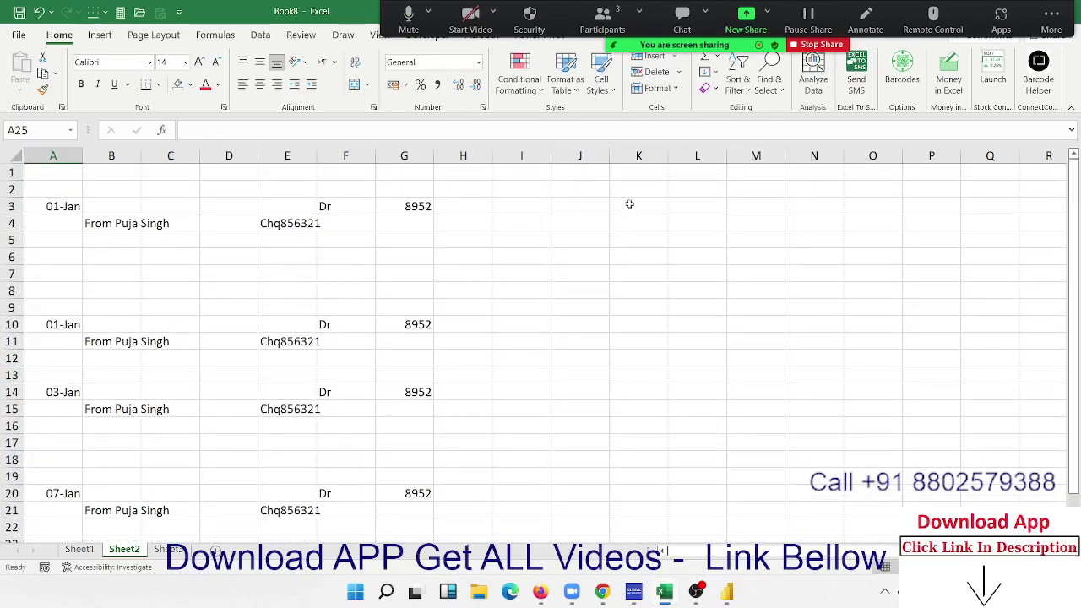
{"action": "left_click", "coordinate": [638, 173]}
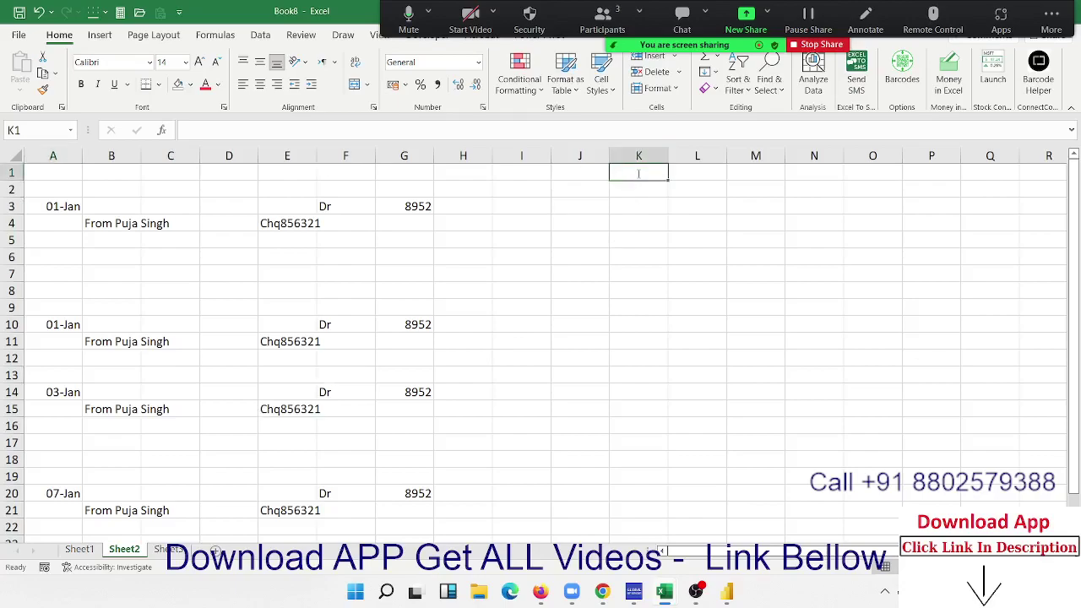
{"action": "type", "text": "Sr"}
{"action": "key", "text": "Tab"}
Add the headings Date, From, Chq, Dr and Cr across L1:P1.
{"action": "type", "text": "Dat"}
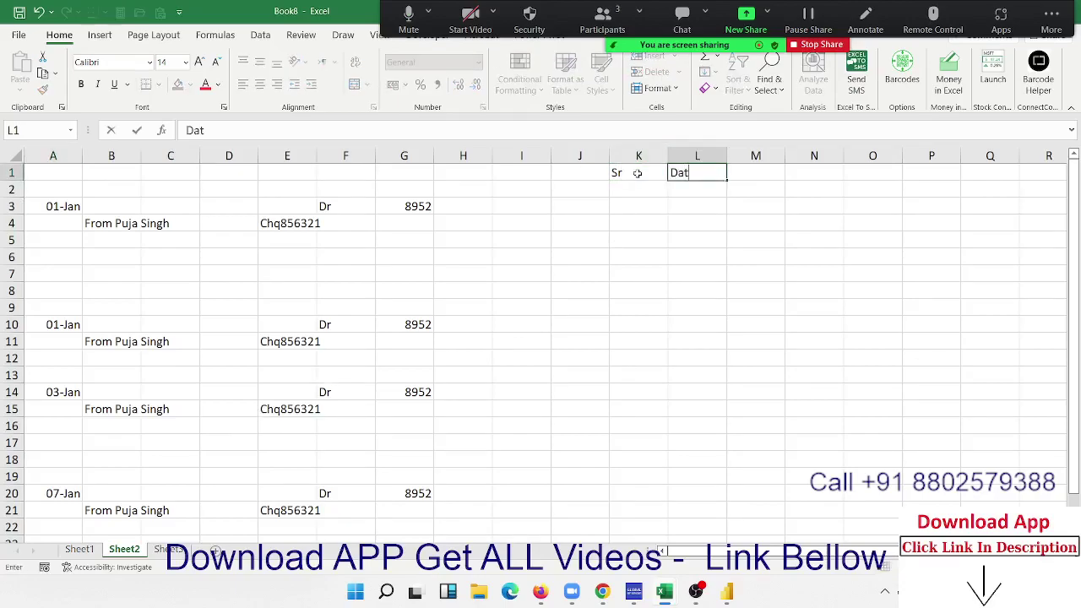
{"action": "type", "text": "e"}
{"action": "key", "text": "Tab"}
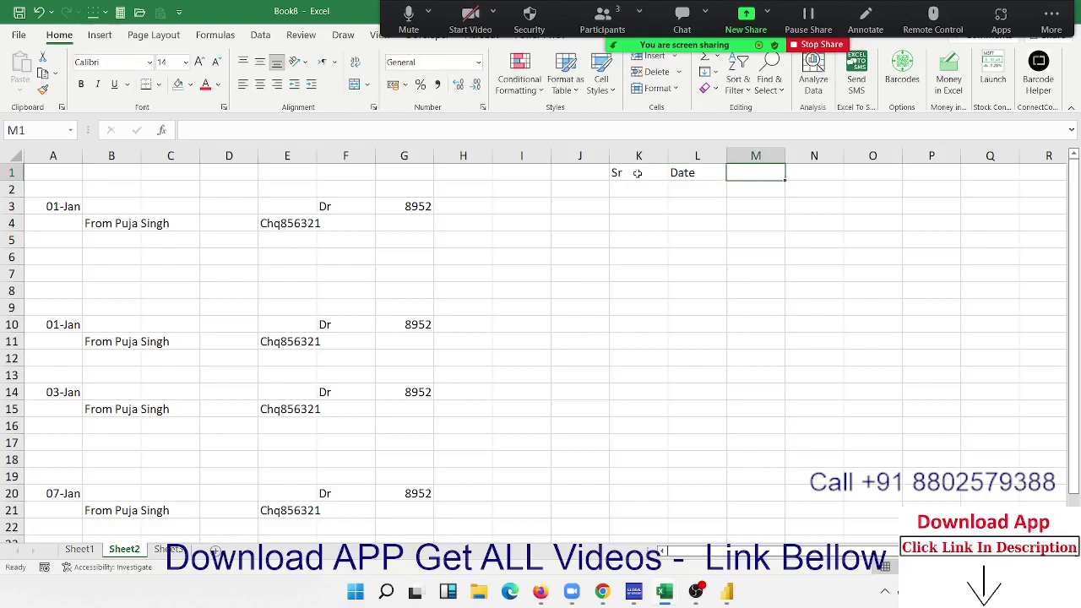
{"action": "type", "text": "From"}
{"action": "key", "text": "Tab"}
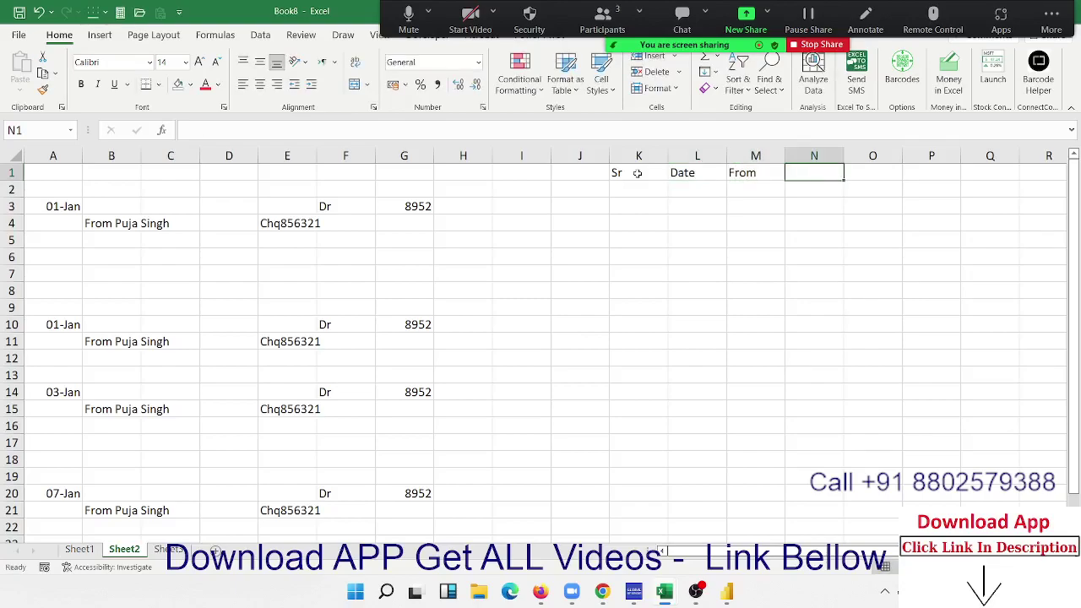
{"action": "type", "text": "Dr"}
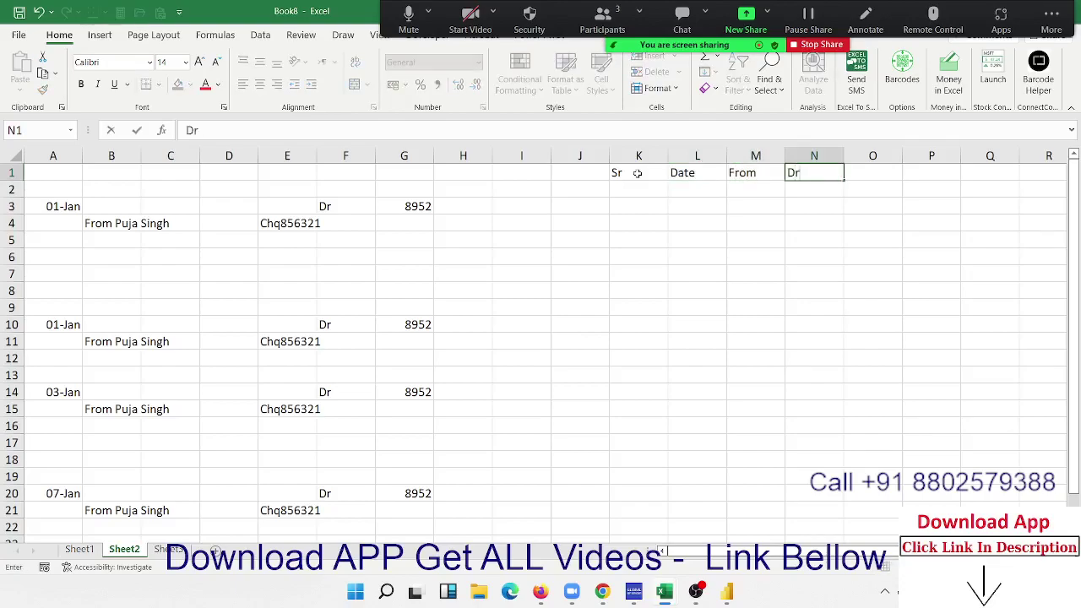
{"action": "type", "text": "/Cr"}
{"action": "key", "text": "Escape"}
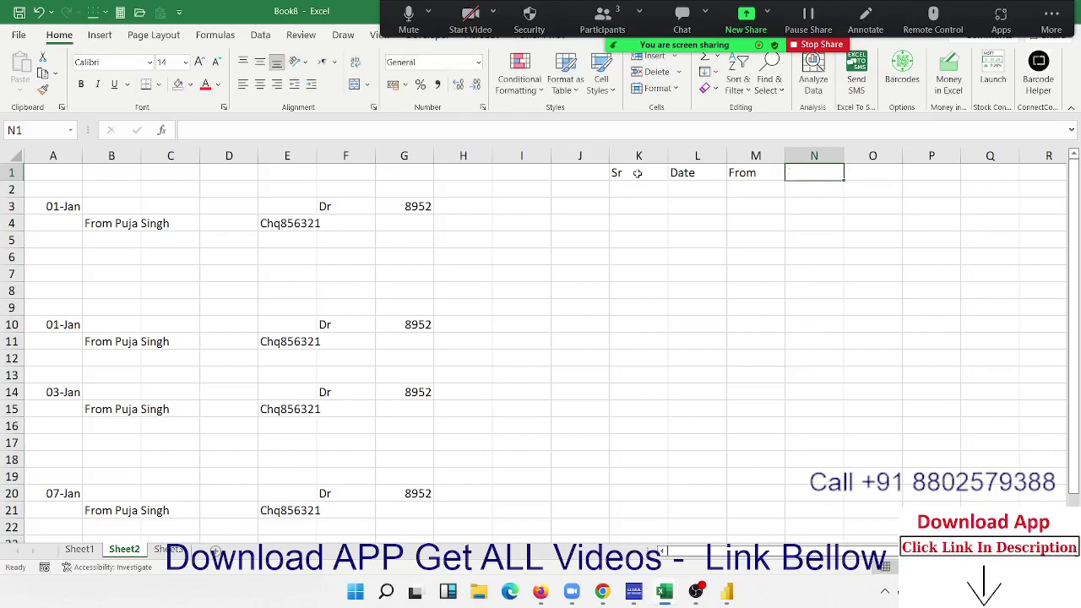
{"action": "type", "text": "Chq"}
{"action": "key", "text": "Tab"}
{"action": "type", "text": "D"}
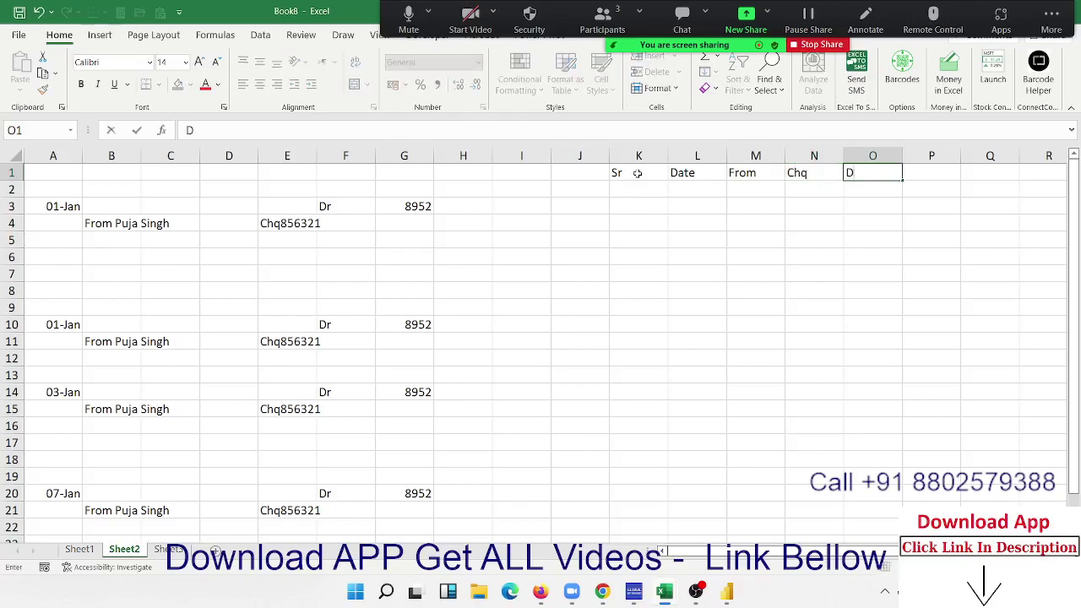
{"action": "type", "text": "r"}
{"action": "key", "text": "Tab"}
{"action": "type", "text": "C"}
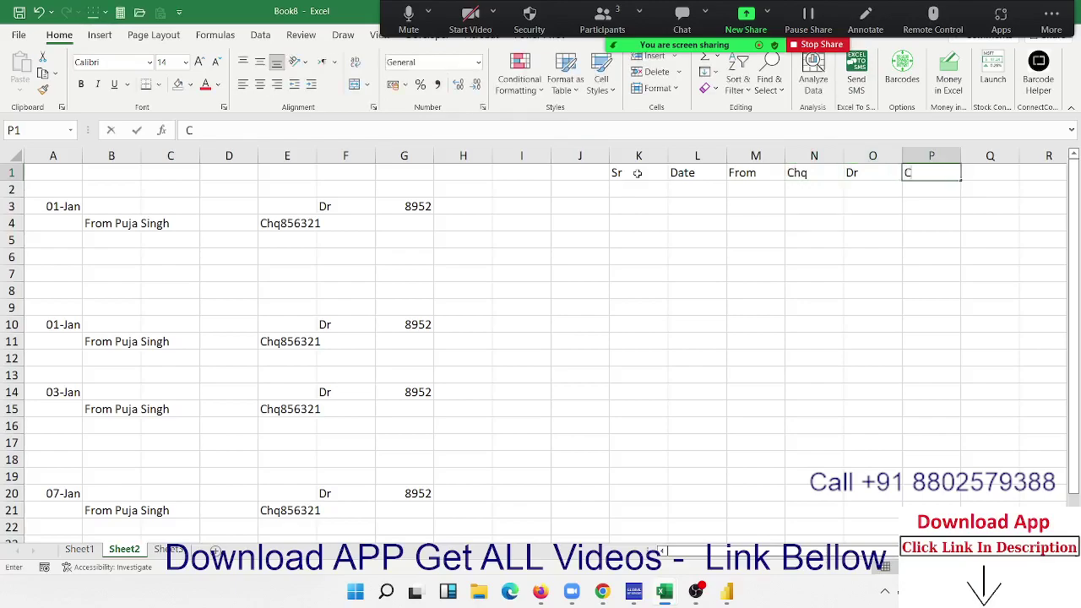
{"action": "type", "text": "r"}
{"action": "key", "text": "Tab"}
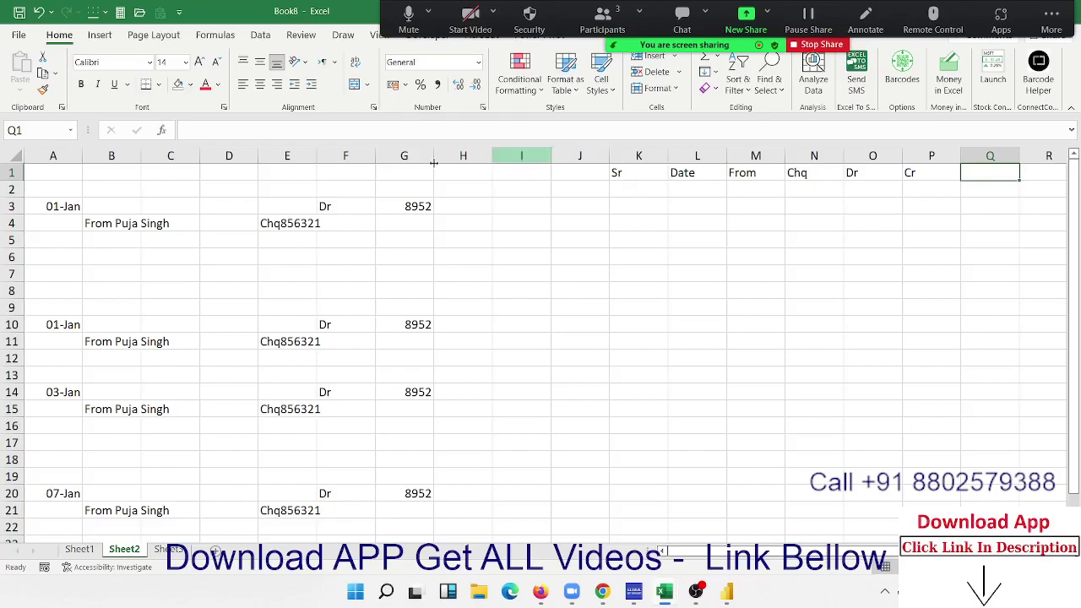
Change the Dr markers in F10 and F20 to Cr.
{"action": "left_click", "coordinate": [345, 328]}
{"action": "type", "text": "C"}
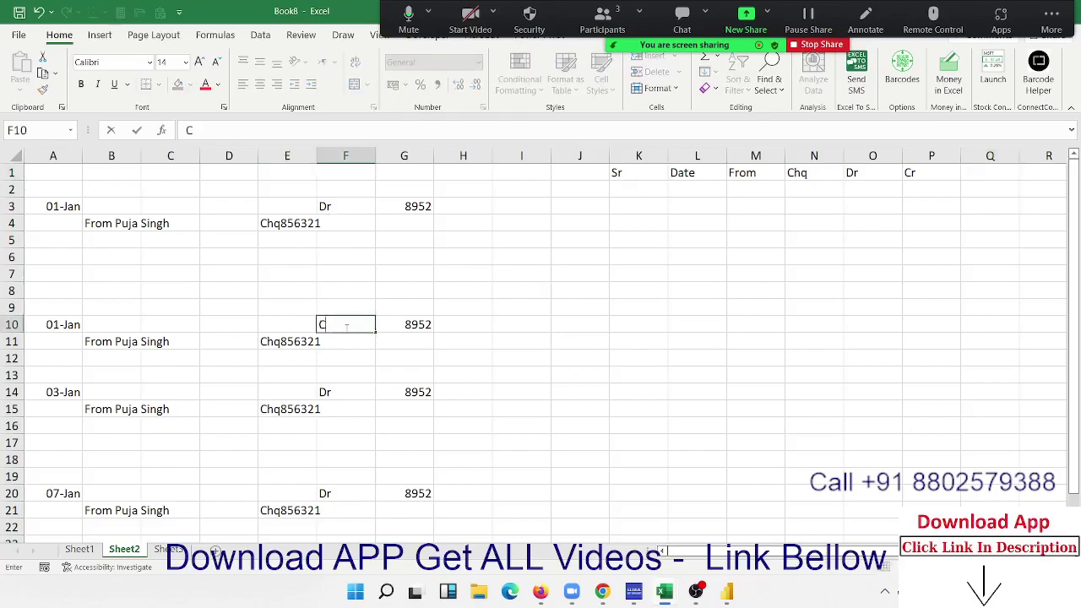
{"action": "type", "text": "r"}
{"action": "left_click", "coordinate": [323, 496]}
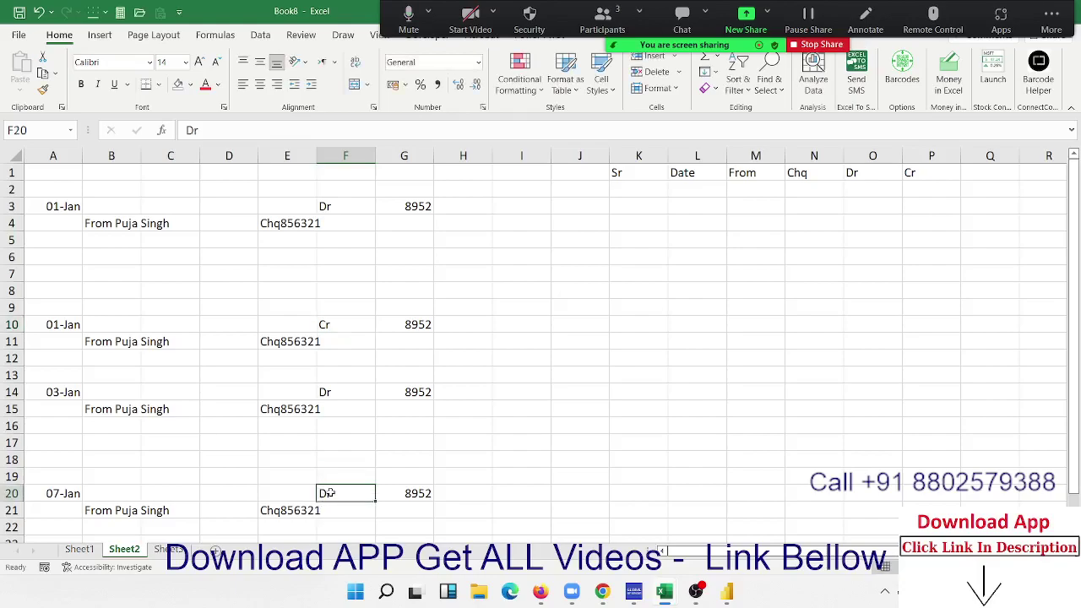
{"action": "type", "text": "Cr"}
{"action": "left_click", "coordinate": [569, 393]}
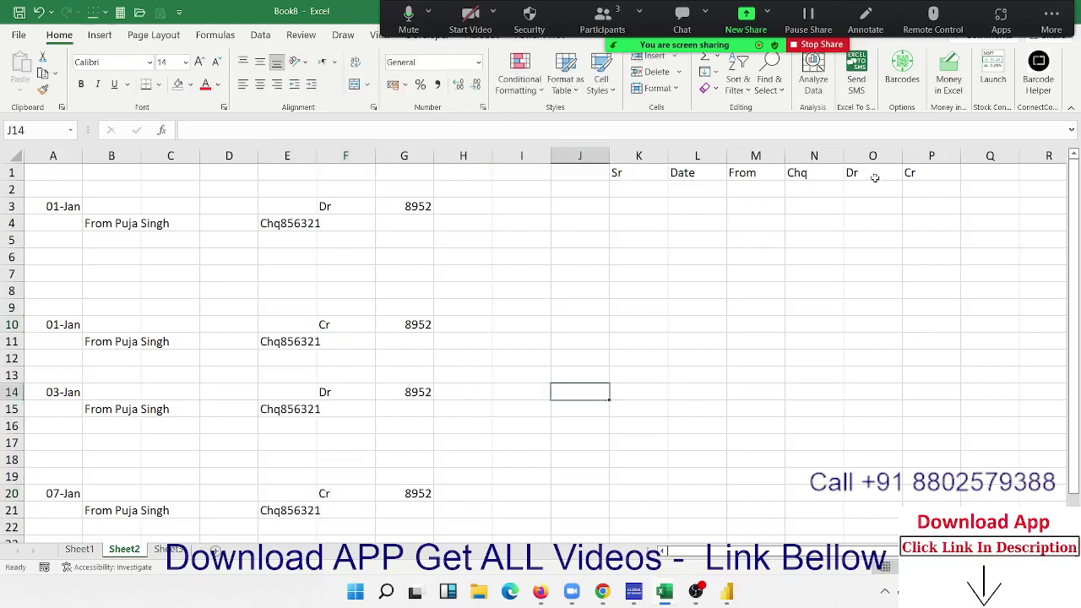
Rename heading O1 to Dr/Cr and P1 to Amt.
{"action": "left_click", "coordinate": [880, 173]}
{"action": "double_click", "coordinate": [880, 172]}
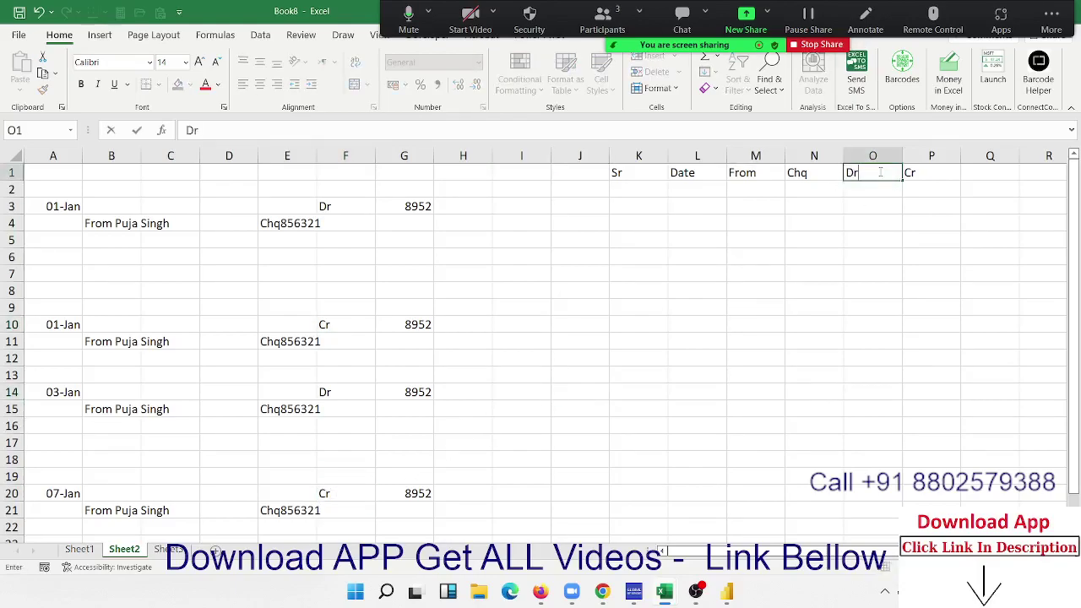
{"action": "type", "text": "/Cr"}
{"action": "key", "text": "Tab"}
{"action": "type", "text": "A"}
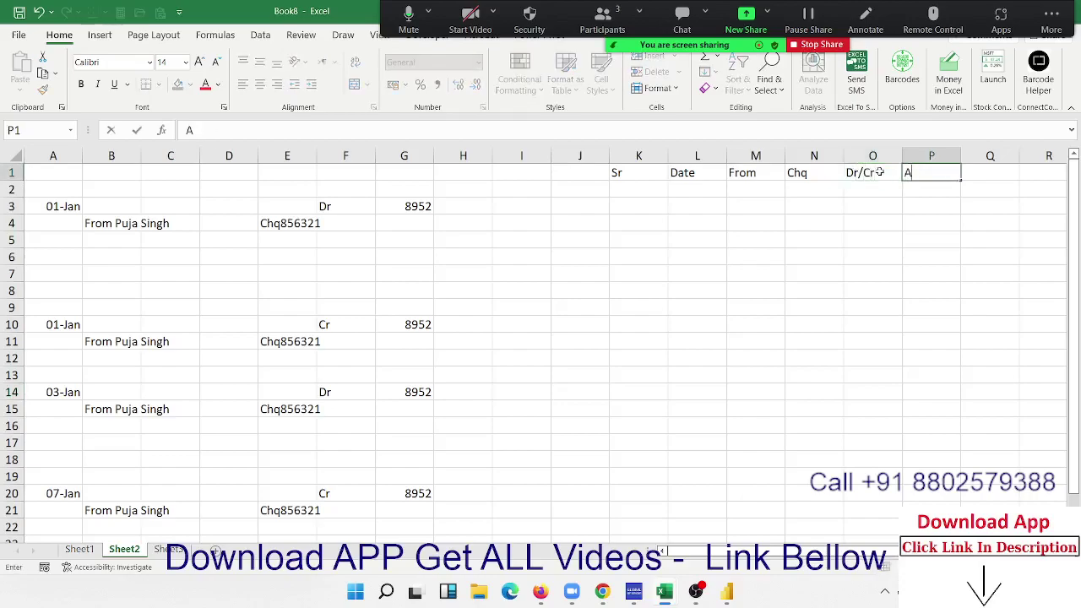
{"action": "type", "text": "mt"}
{"action": "key", "text": "Return"}
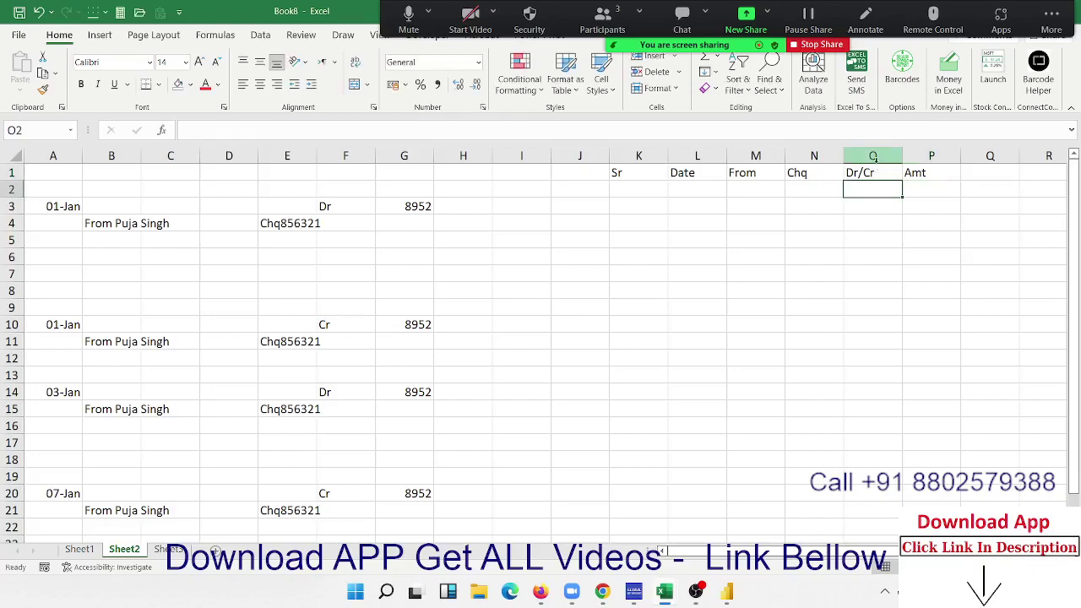
Copy the first entry's date 01-Jan, amount 8952 and Dr marker into L2, P2 and O2.
{"action": "left_click", "coordinate": [76, 206]}
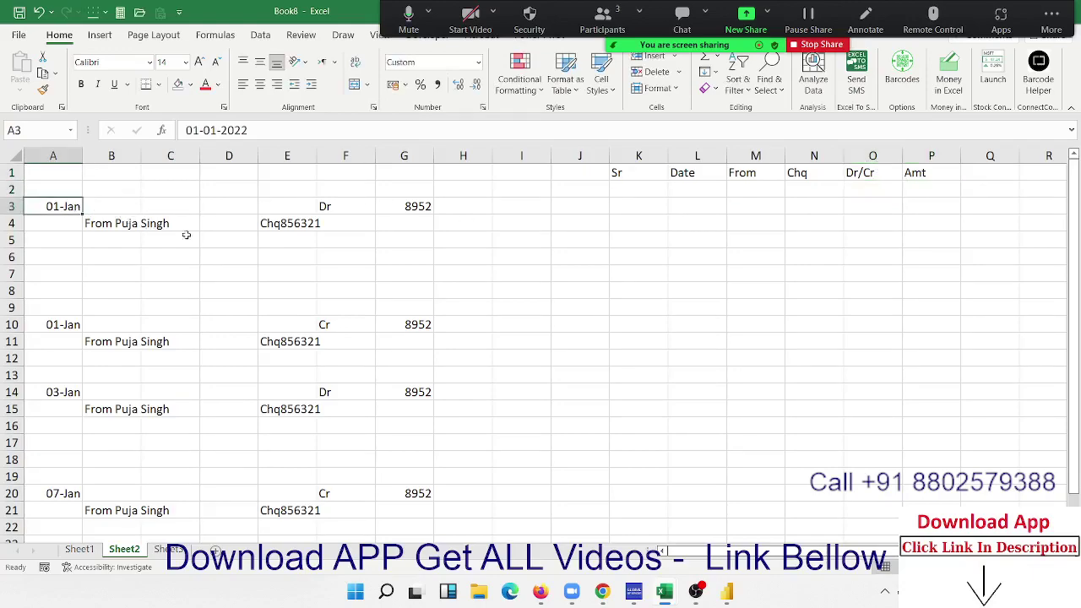
{"action": "key", "text": "ctrl+c"}
{"action": "left_click", "coordinate": [691, 189]}
{"action": "key", "text": "ctrl+v"}
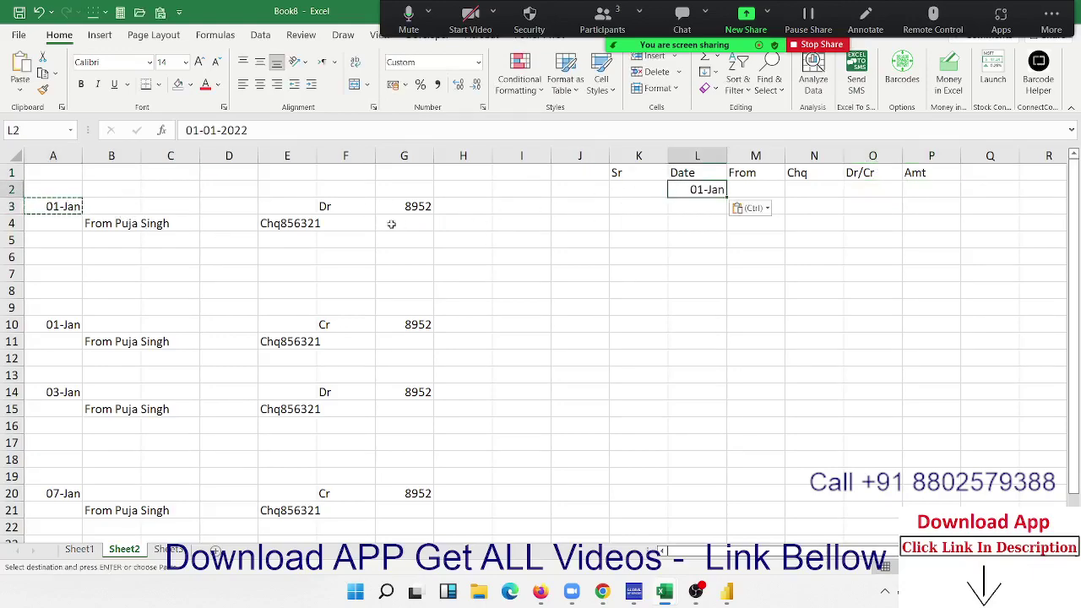
{"action": "left_click", "coordinate": [404, 208]}
{"action": "key", "text": "ctrl+c"}
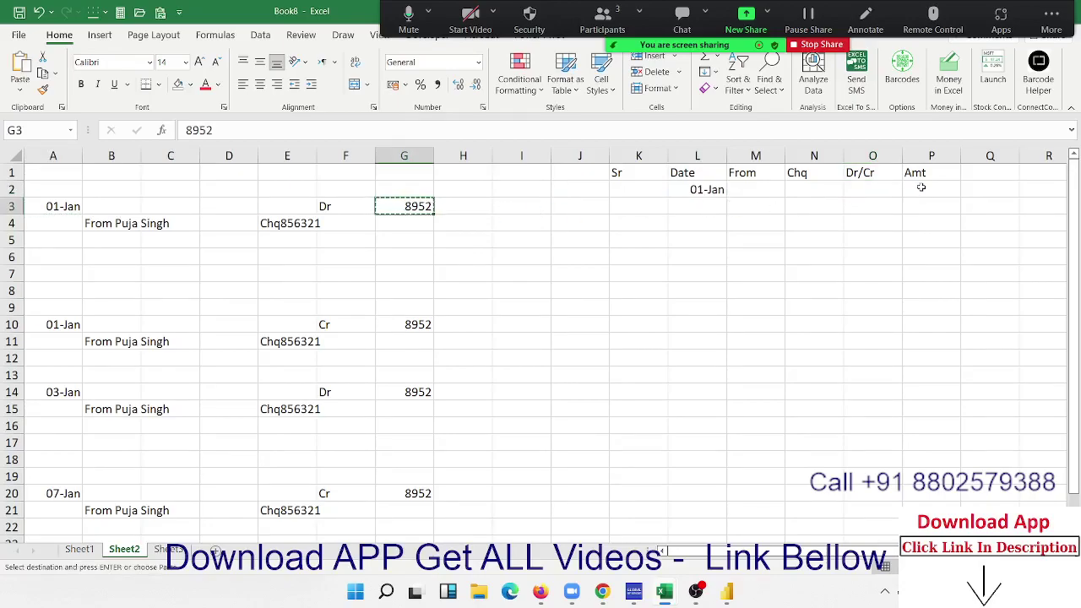
{"action": "left_click", "coordinate": [929, 189]}
{"action": "key", "text": "ctrl+v"}
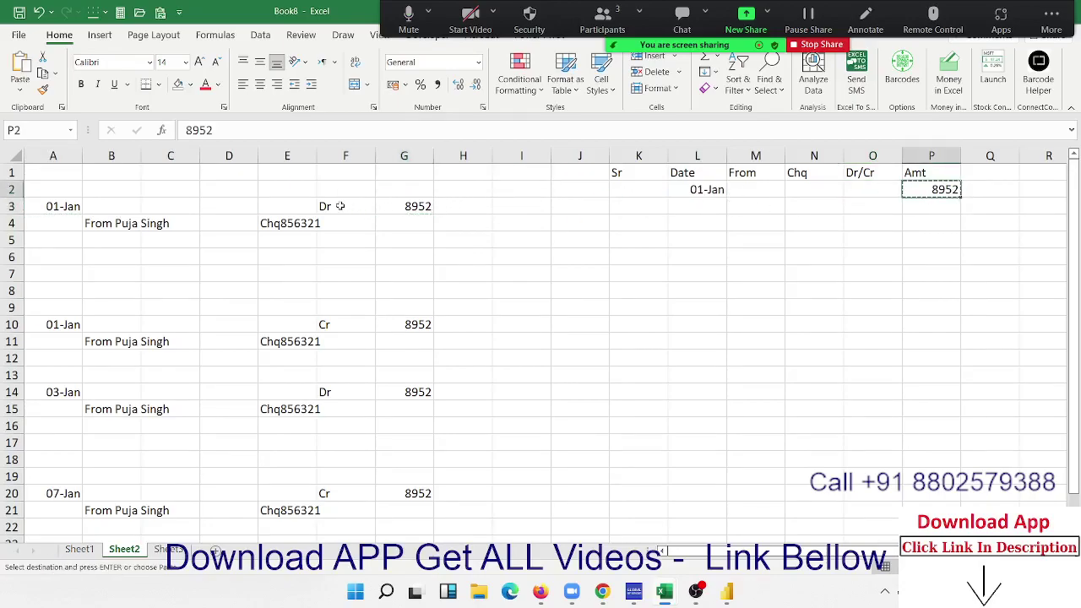
{"action": "left_click", "coordinate": [345, 208]}
{"action": "key", "text": "ctrl+c"}
{"action": "left_click", "coordinate": [863, 189]}
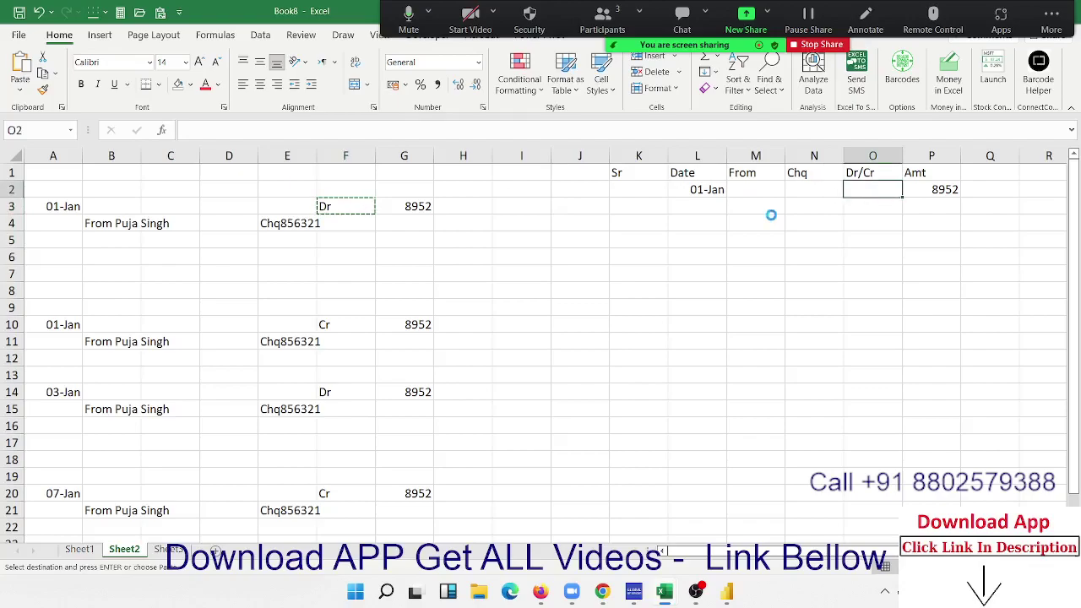
{"action": "key", "text": "ctrl+v"}
Put the cheque number 856321 from E4 into N2 under Chq.
{"action": "left_click", "coordinate": [281, 223]}
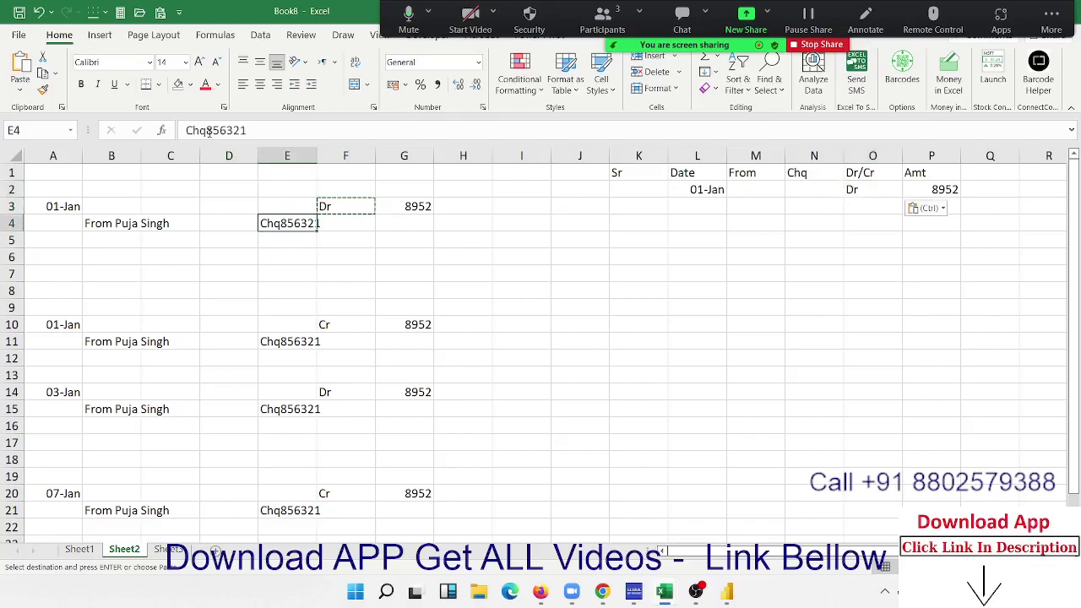
{"action": "left_click_drag", "start_coordinate": [207, 131], "coordinate": [247, 131]}
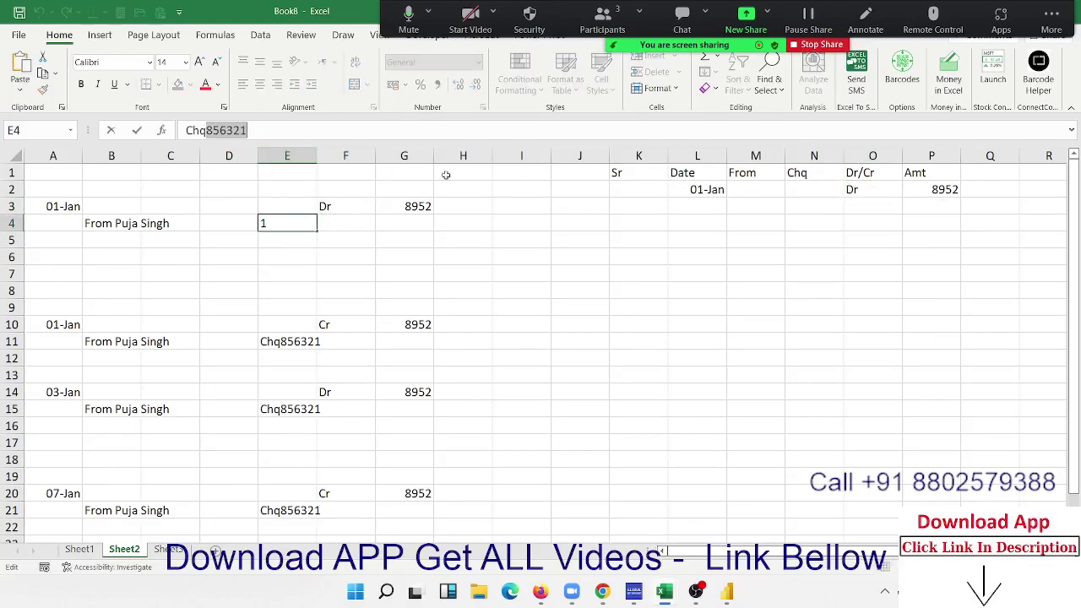
{"action": "key", "text": "Escape"}
{"action": "left_click", "coordinate": [803, 191]}
{"action": "key", "text": "ctrl+v"}
{"action": "left_click", "coordinate": [735, 225]}
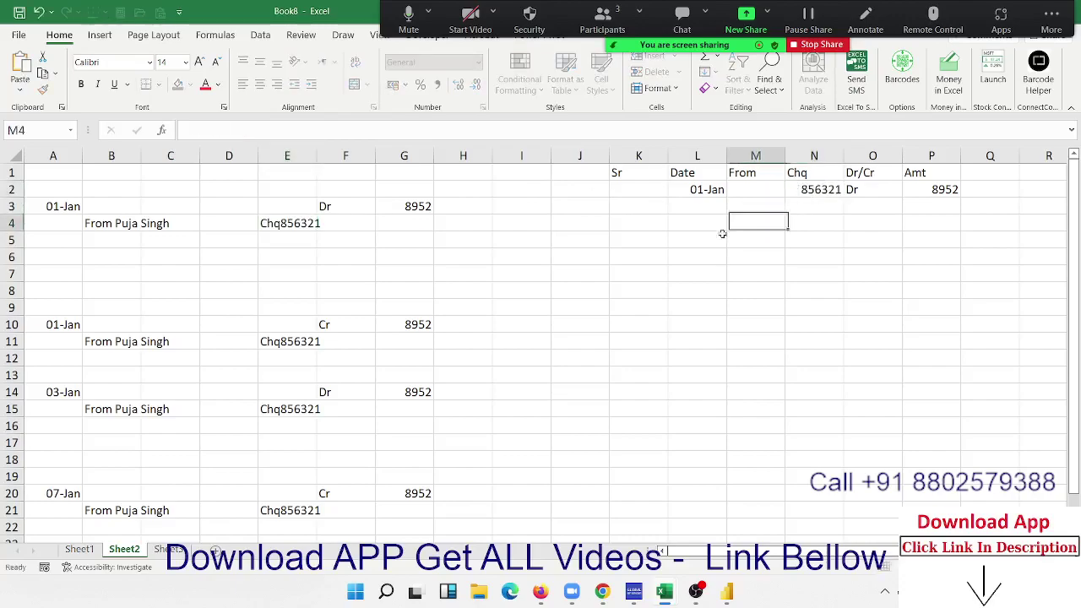
Copy the payer's name from B4 into M2 under From.
{"action": "left_click", "coordinate": [127, 224]}
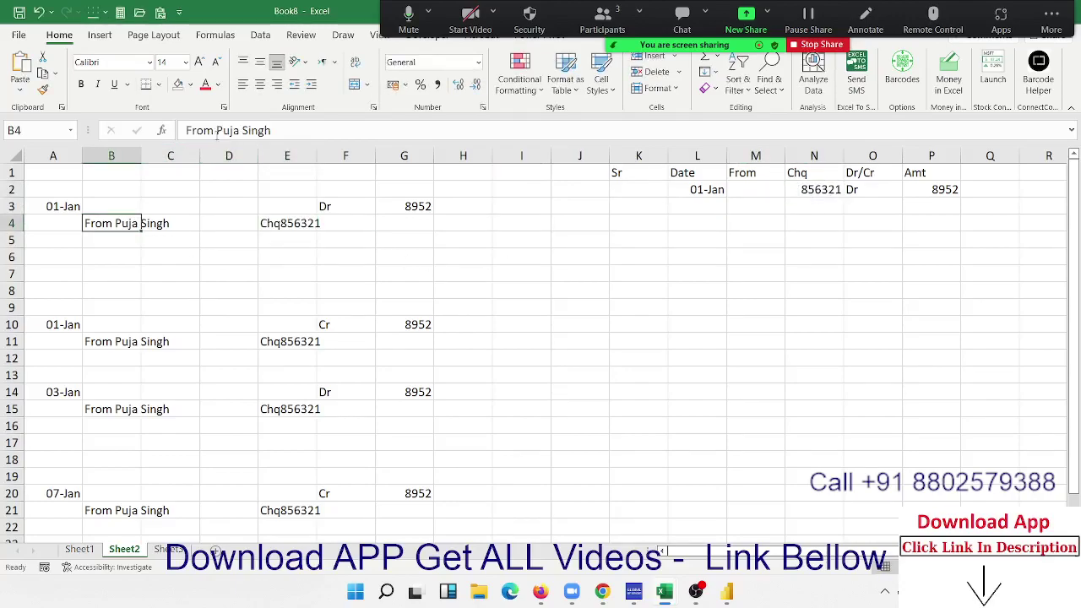
{"action": "left_click_drag", "start_coordinate": [216, 131], "coordinate": [256, 132]}
{"action": "key", "text": "ctrl+c"}
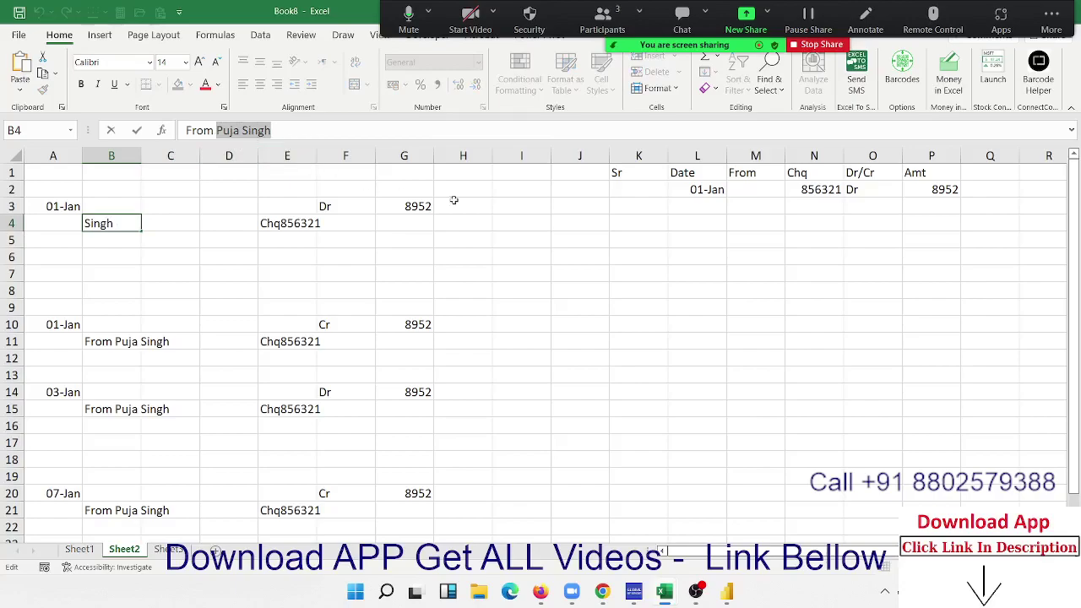
{"action": "key", "text": "Escape"}
{"action": "left_click", "coordinate": [767, 192]}
{"action": "key", "text": "ctrl+v"}
{"action": "left_click", "coordinate": [751, 229]}
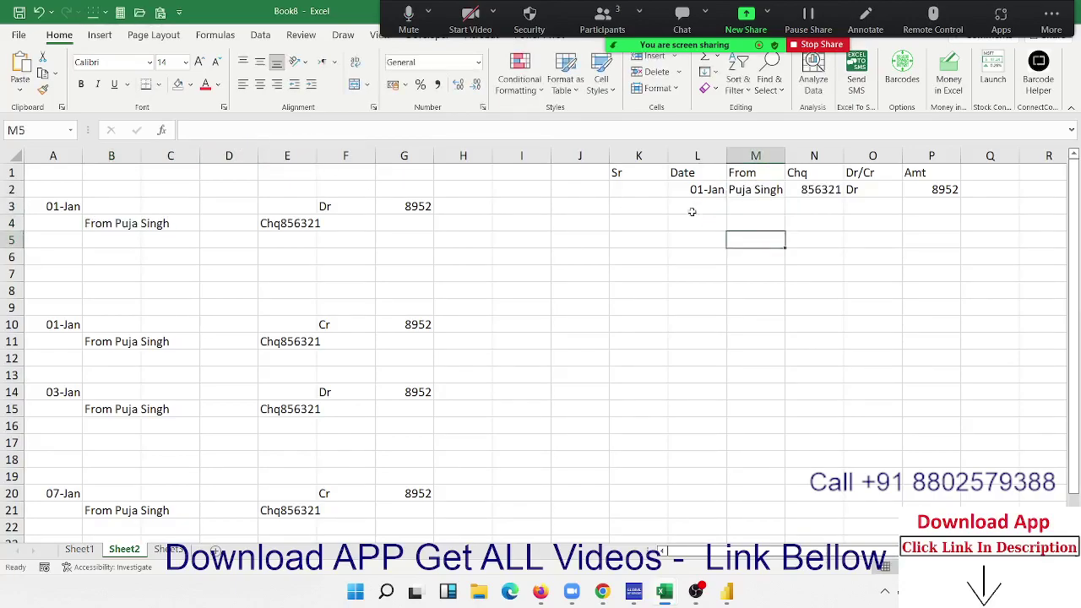
{"action": "left_click_drag", "start_coordinate": [671, 206], "coordinate": [642, 206]}
Enter serial number 1 in K2.
{"action": "left_click", "coordinate": [653, 186]}
{"action": "type", "text": "1"}
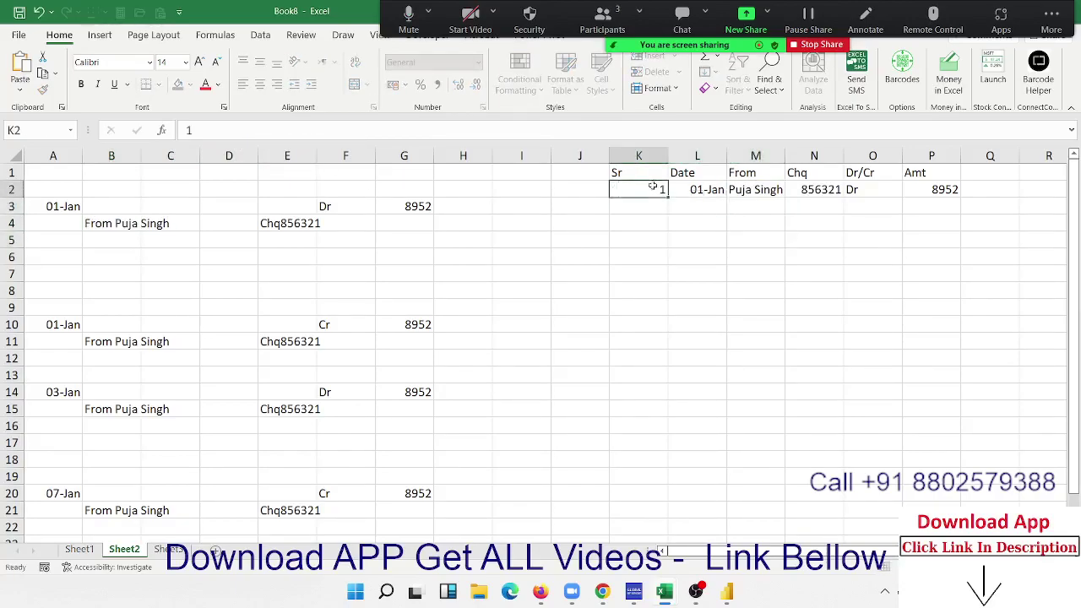
{"action": "key", "text": "Return"}
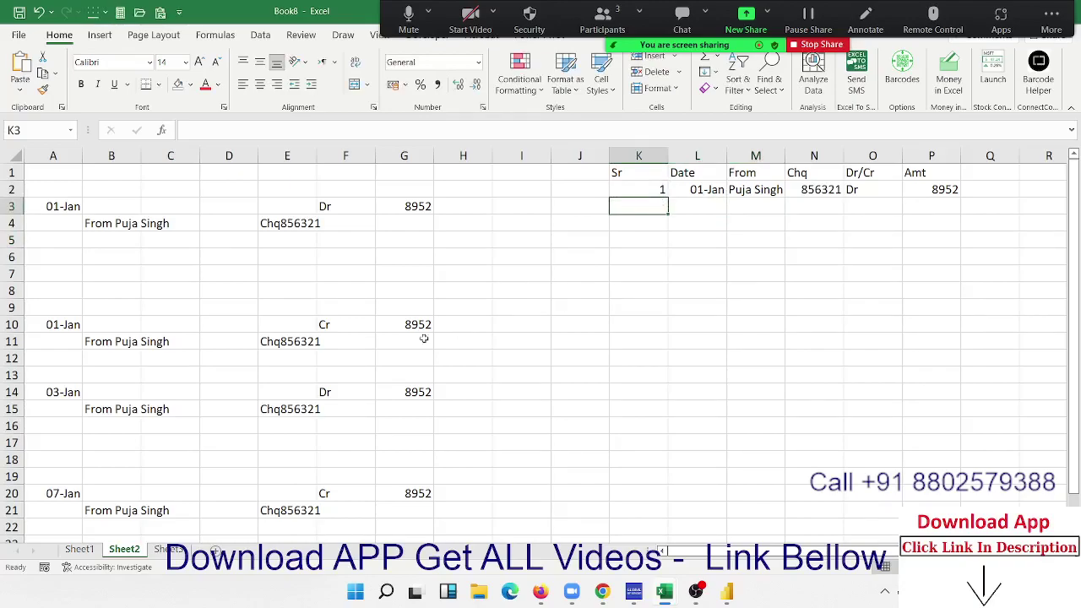
{"action": "scroll", "coordinate": [306, 363], "scroll_direction": "down", "scroll_amount": 6}
{"action": "scroll", "coordinate": [303, 364], "scroll_direction": "down", "scroll_amount": 4}
{"action": "scroll", "coordinate": [304, 364], "scroll_direction": "up", "scroll_amount": 10}
{"action": "left_click", "coordinate": [59, 179]}
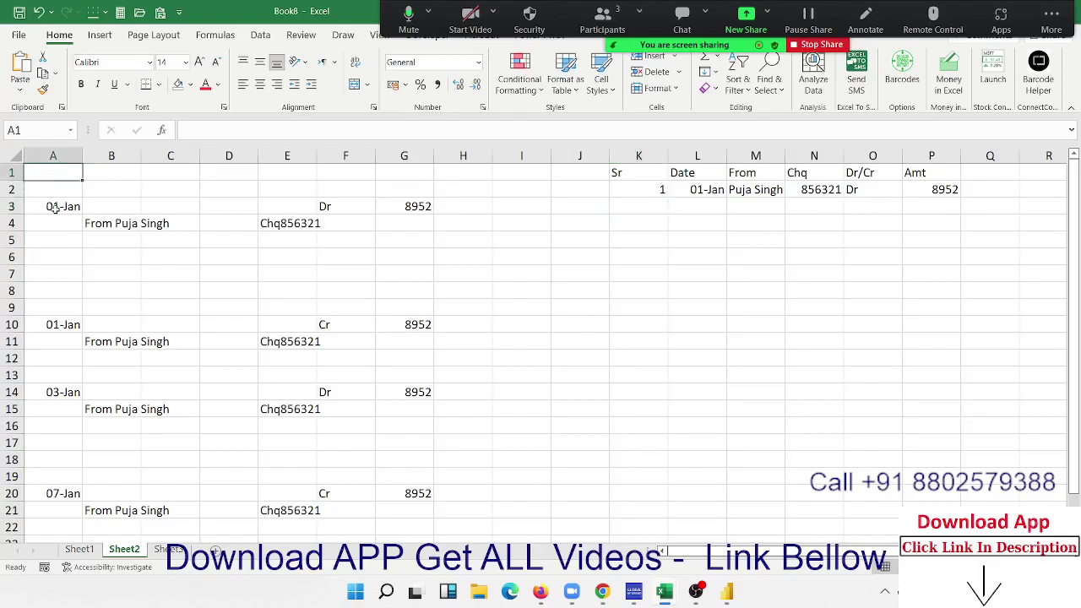
{"action": "left_click", "coordinate": [55, 208]}
{"action": "left_click", "coordinate": [61, 336]}
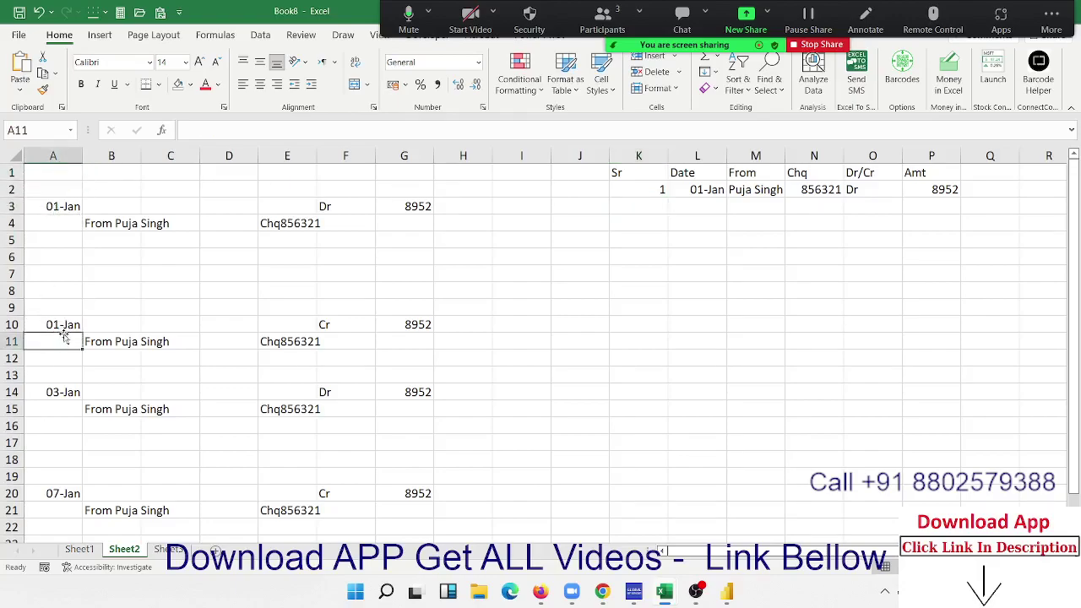
{"action": "left_click", "coordinate": [63, 326]}
{"action": "left_click", "coordinate": [56, 209]}
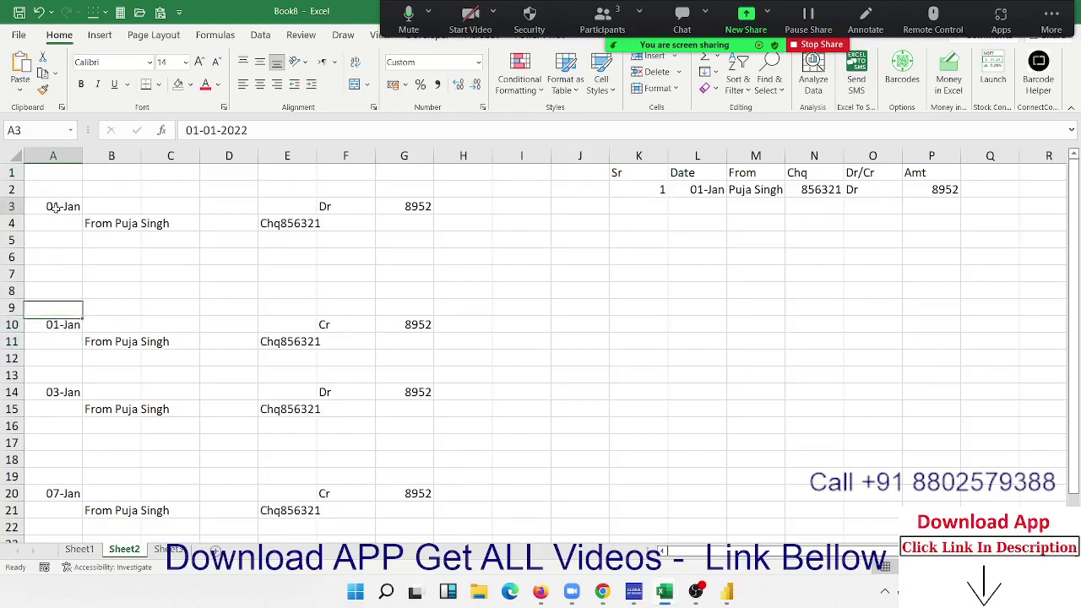
{"action": "left_click", "coordinate": [99, 209]}
{"action": "left_click", "coordinate": [97, 225]}
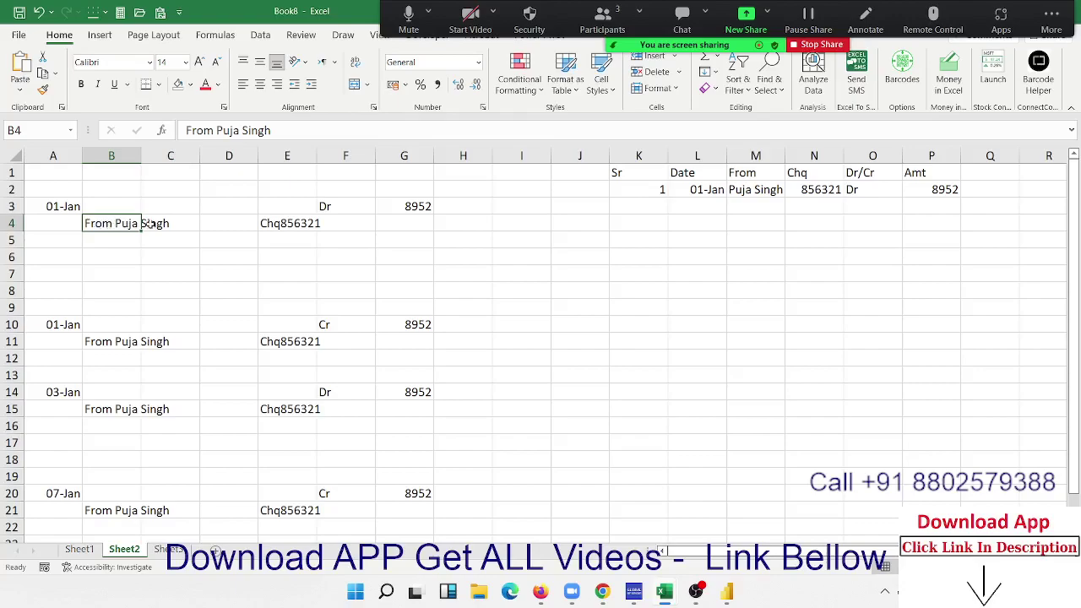
{"action": "left_click", "coordinate": [182, 225]}
{"action": "left_click", "coordinate": [250, 225]}
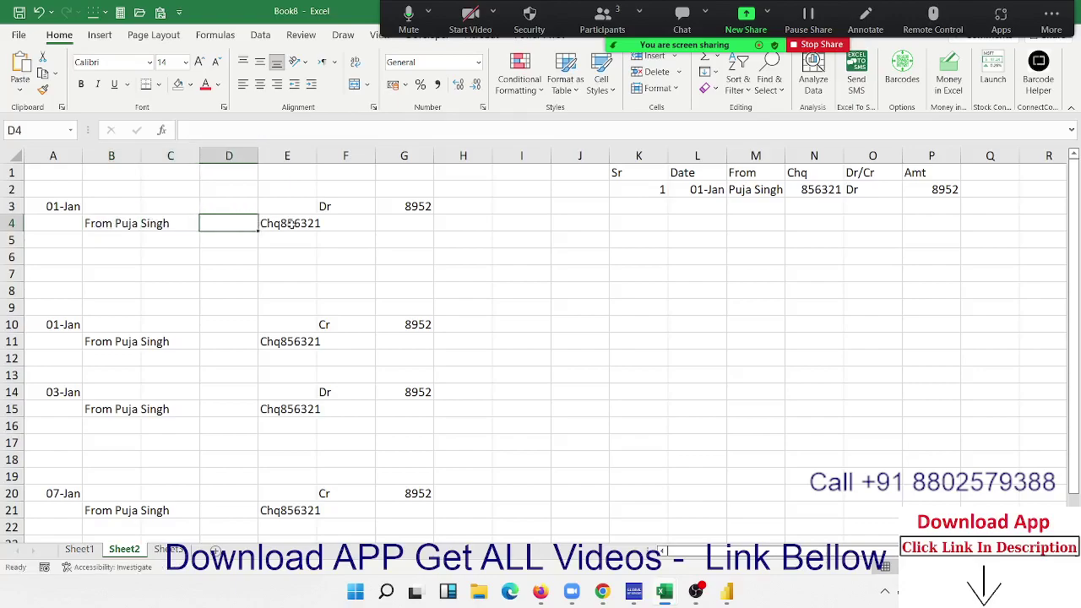
{"action": "left_click", "coordinate": [292, 224]}
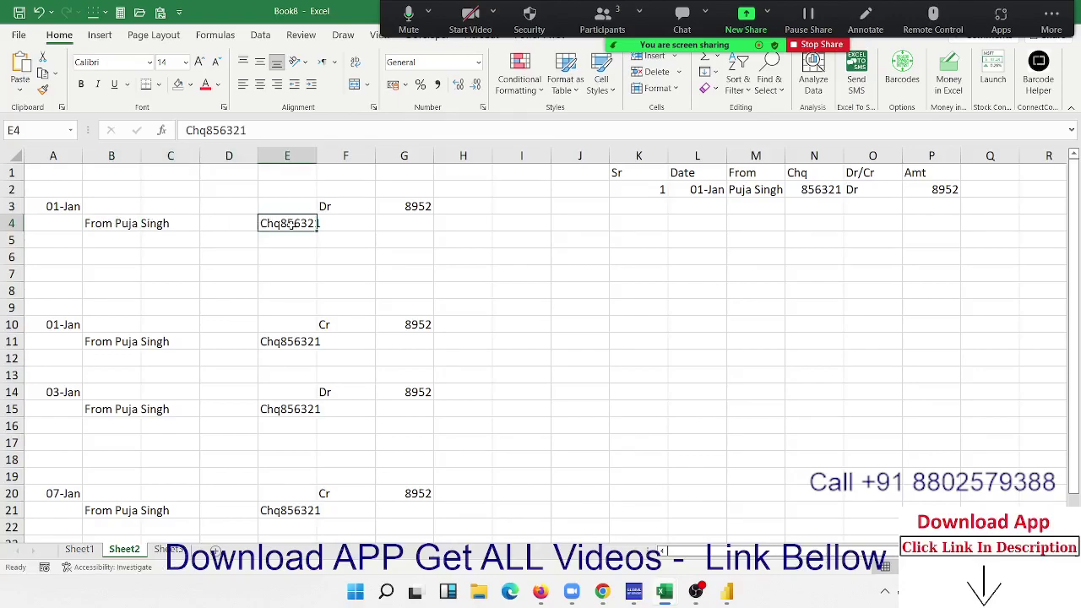
{"action": "left_click", "coordinate": [66, 208]}
{"action": "left_click", "coordinate": [364, 209]}
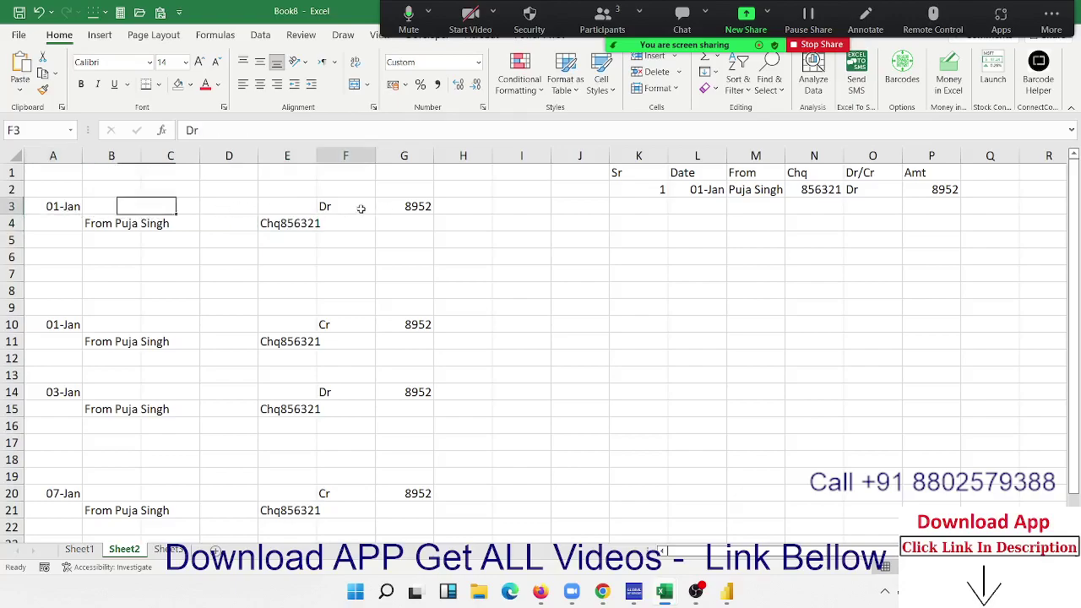
{"action": "left_click", "coordinate": [46, 205]}
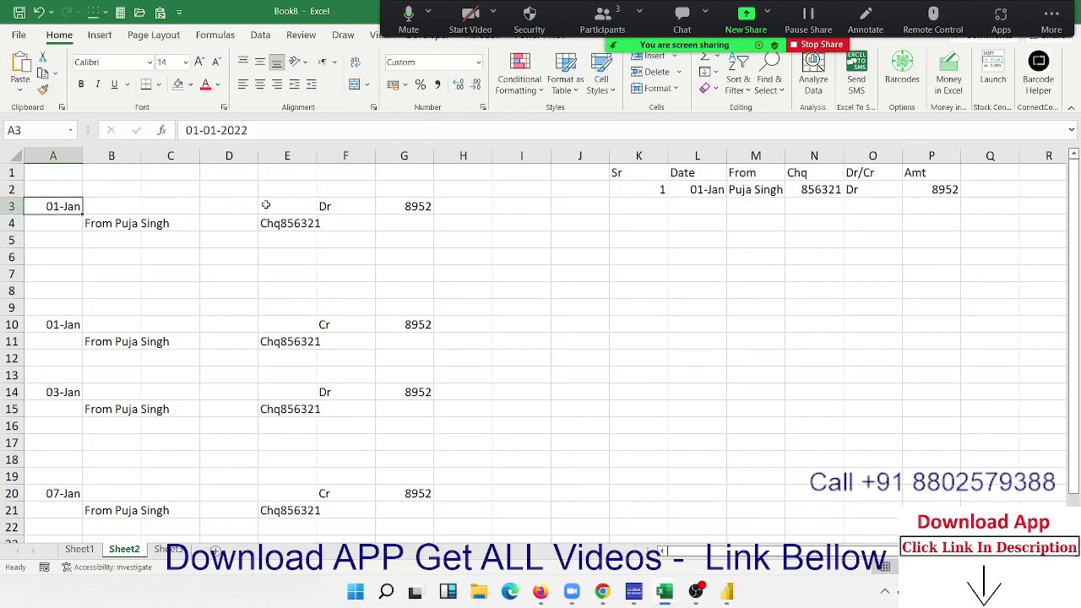
{"action": "left_click", "coordinate": [401, 202]}
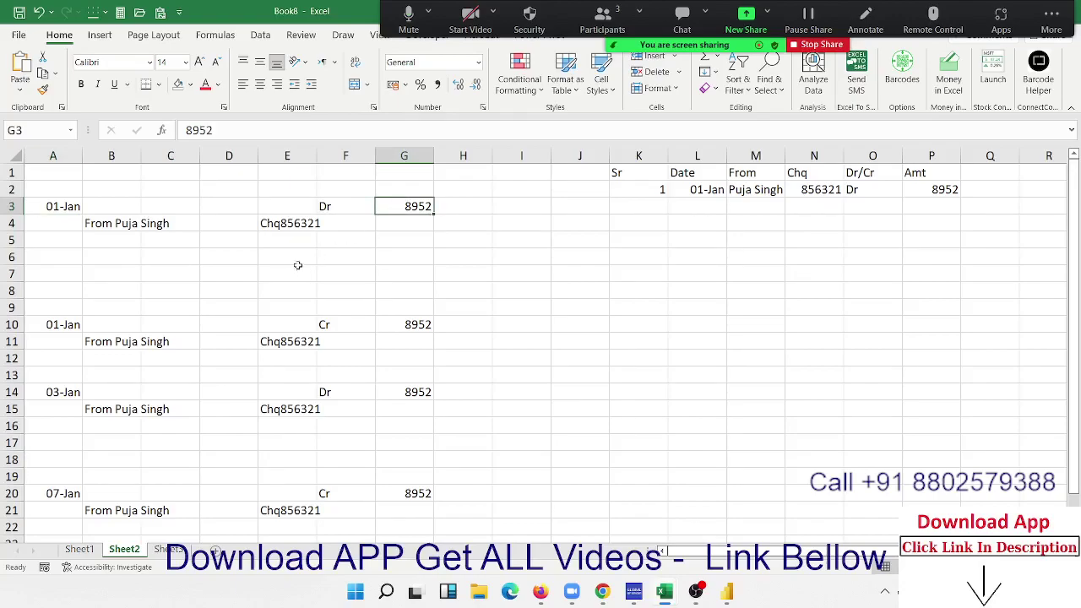
{"action": "left_click", "coordinate": [266, 223]}
{"action": "left_click_drag", "start_coordinate": [283, 233], "coordinate": [235, 255]}
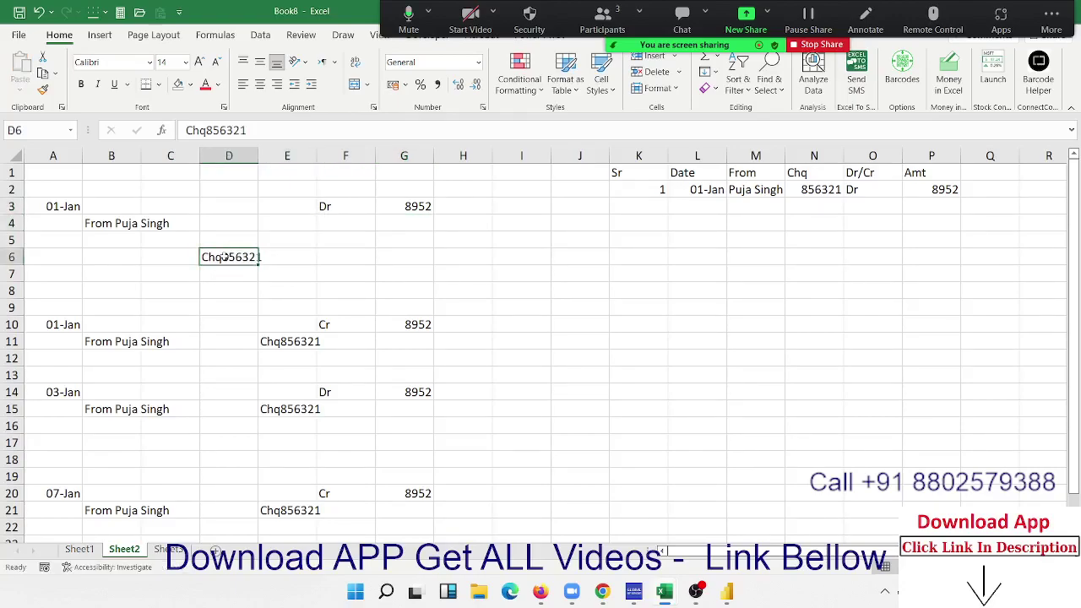
{"action": "left_click", "coordinate": [227, 267]}
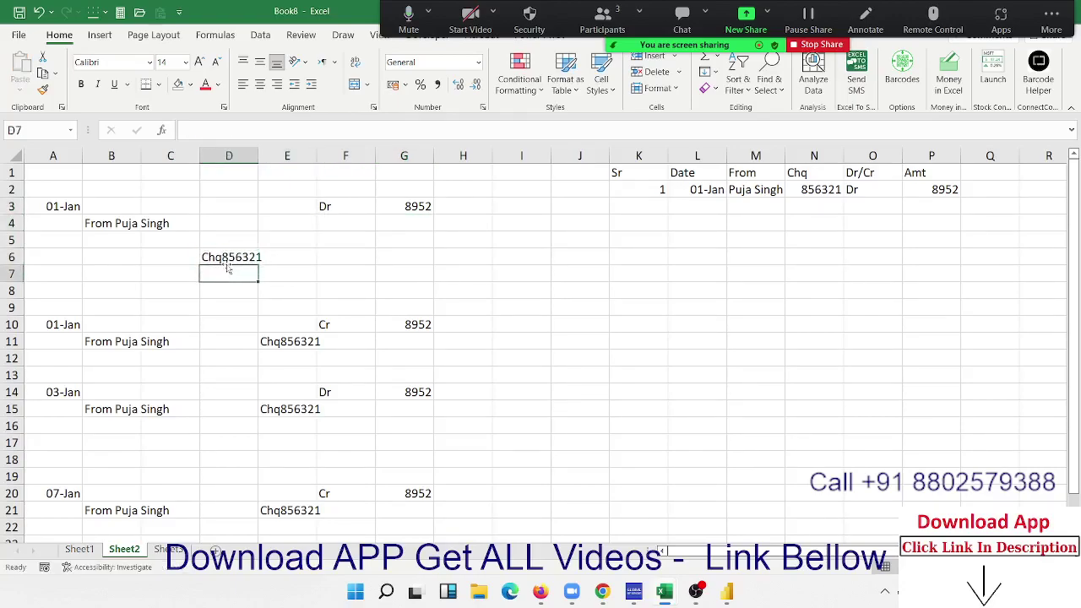
{"action": "left_click", "coordinate": [228, 257]}
{"action": "left_click_drag", "start_coordinate": [232, 263], "coordinate": [331, 270]}
{"action": "left_click", "coordinate": [421, 206]}
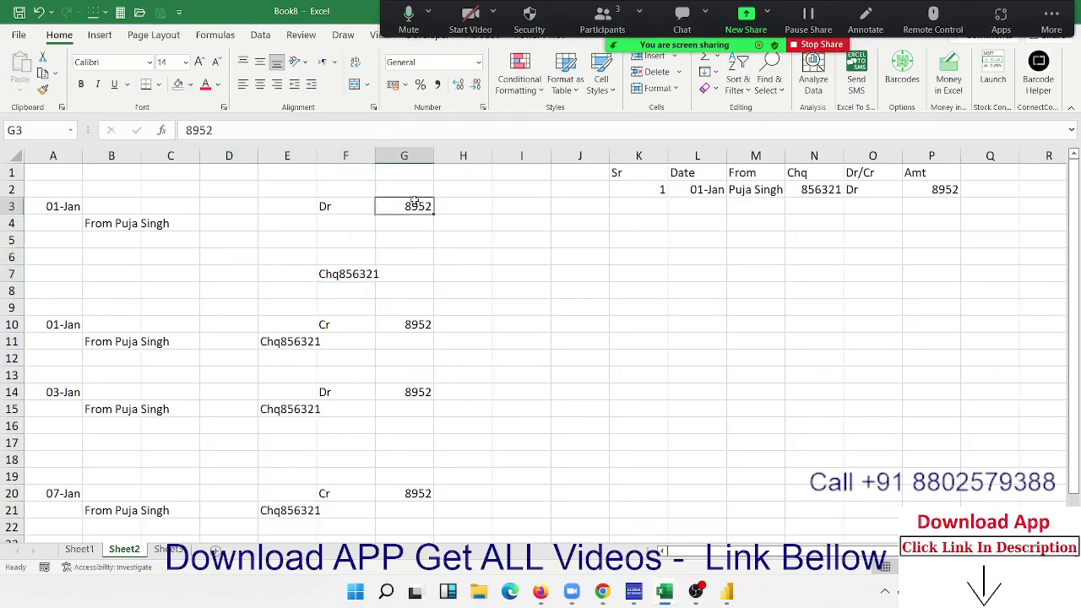
{"action": "left_click_drag", "start_coordinate": [421, 206], "coordinate": [252, 193]}
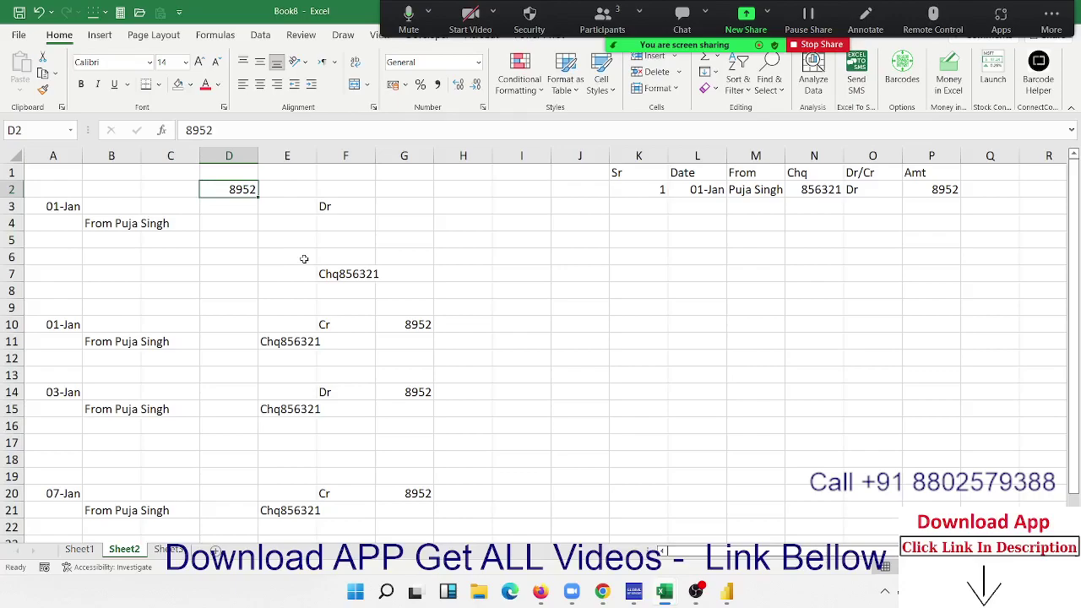
{"action": "key", "text": "ctrl+z"}
{"action": "key", "text": "ctrl+z"}
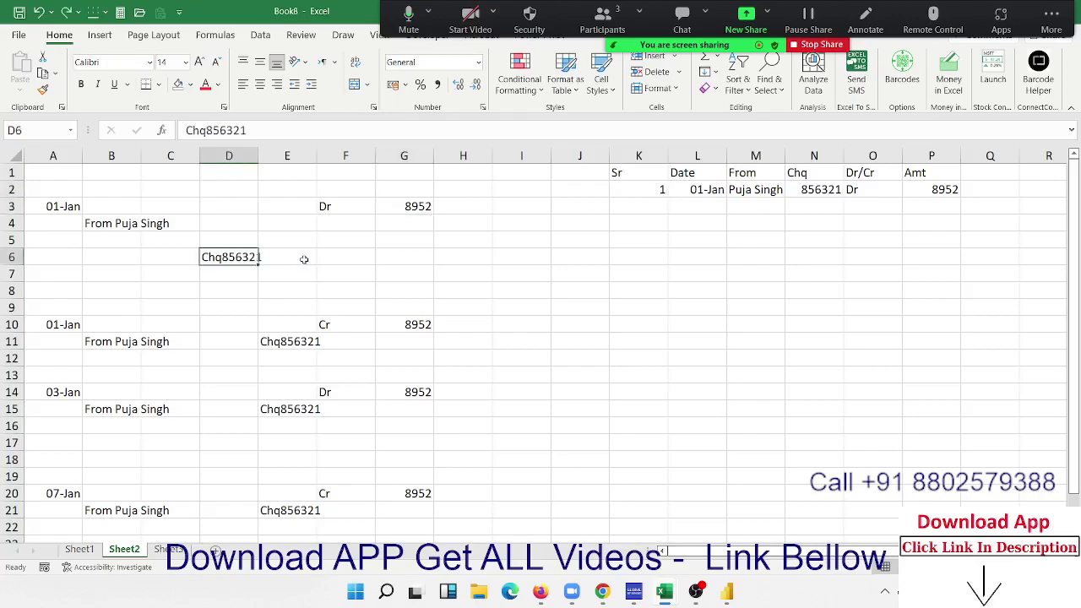
{"action": "key", "text": "ctrl+z"}
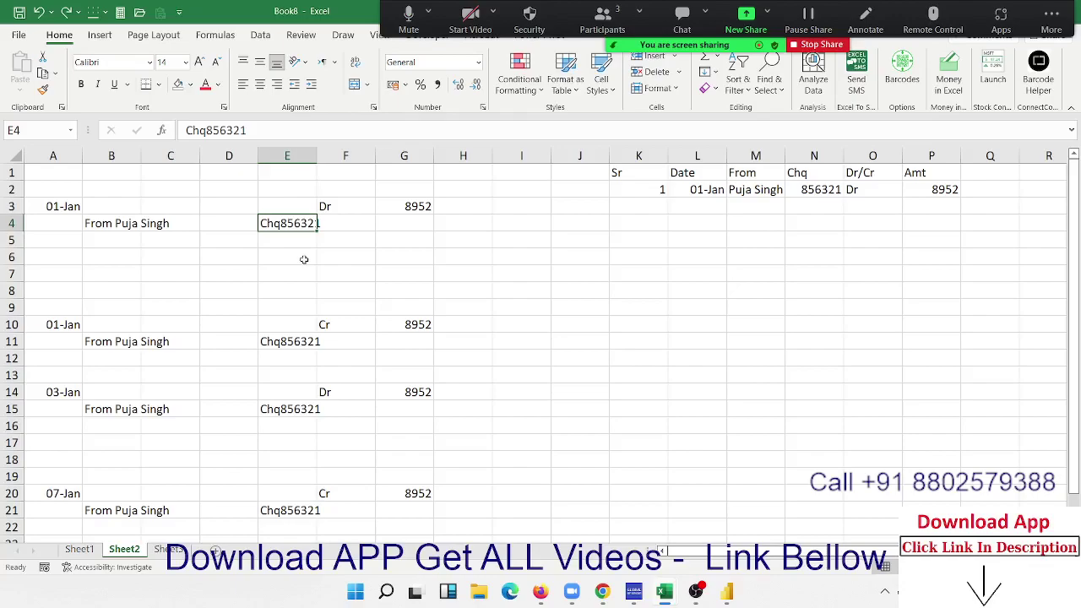
Autofit column E to show the full cheque numbers.
{"action": "left_click", "coordinate": [325, 250]}
{"action": "left_click_drag", "start_coordinate": [320, 151], "coordinate": [320, 151]}
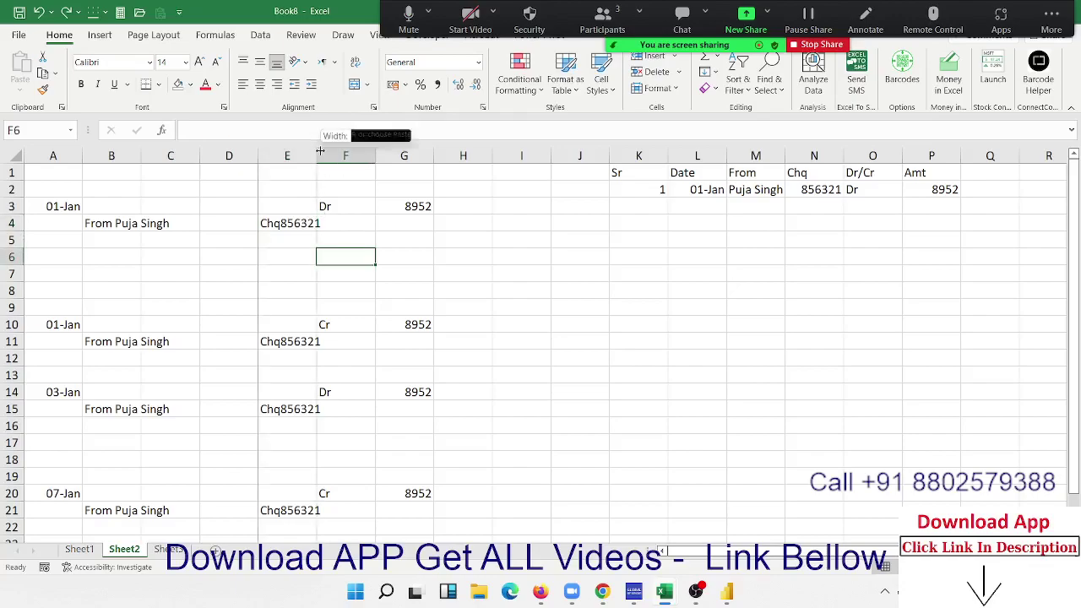
{"action": "double_click", "coordinate": [320, 150]}
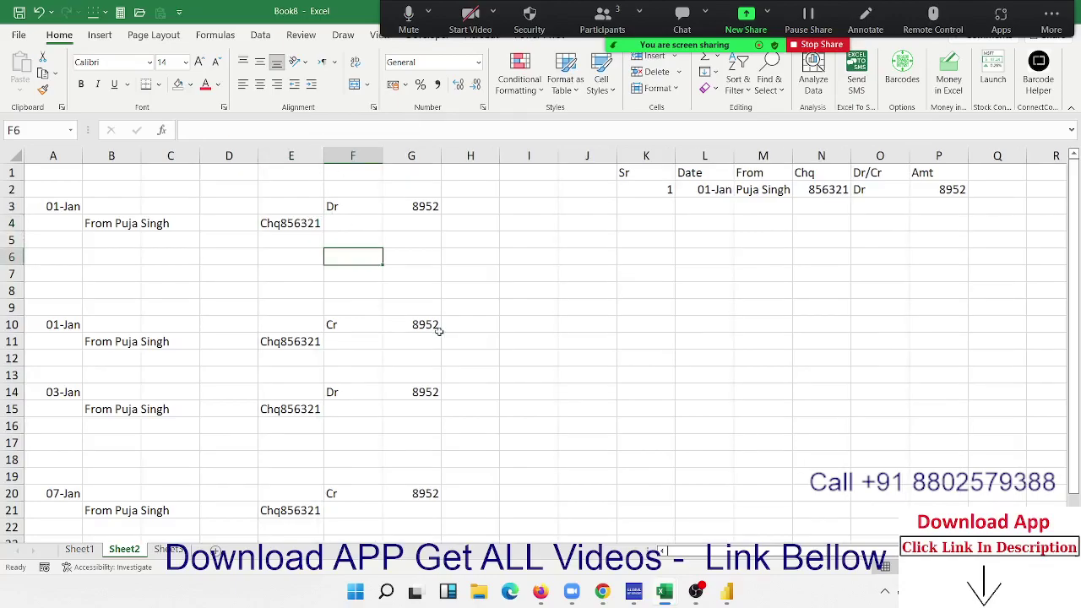
{"action": "scroll", "coordinate": [437, 333], "scroll_direction": "down", "scroll_amount": 10}
{"action": "scroll", "coordinate": [439, 332], "scroll_direction": "up", "scroll_amount": 10}
Enter a person's name in cell I5.
{"action": "left_click", "coordinate": [536, 242]}
{"action": "type", "text": "sujee"}
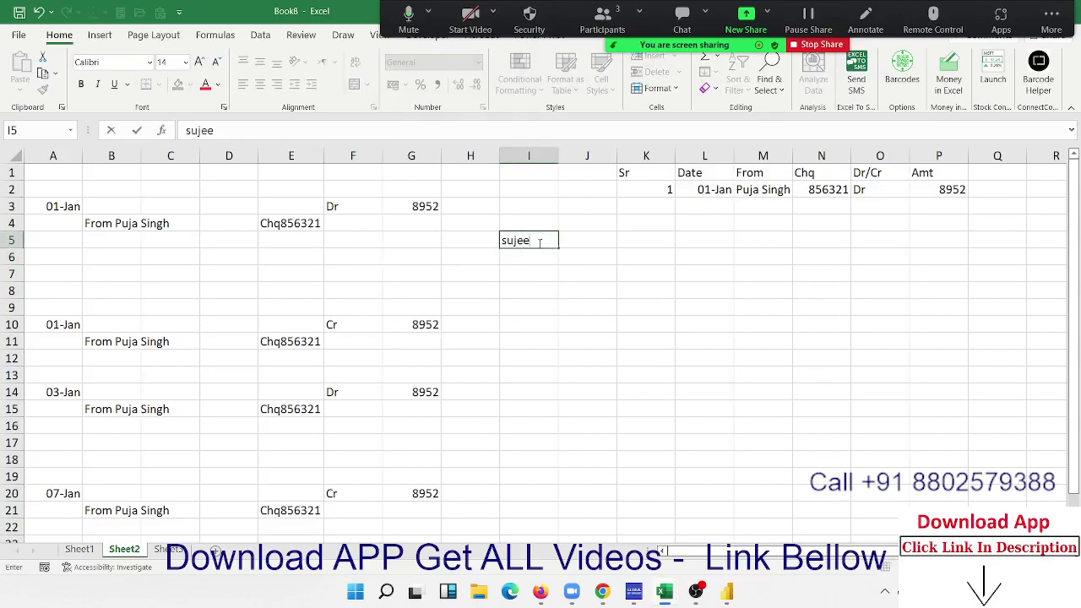
{"action": "type", "text": "tkumar"}
{"action": "key", "text": "Return"}
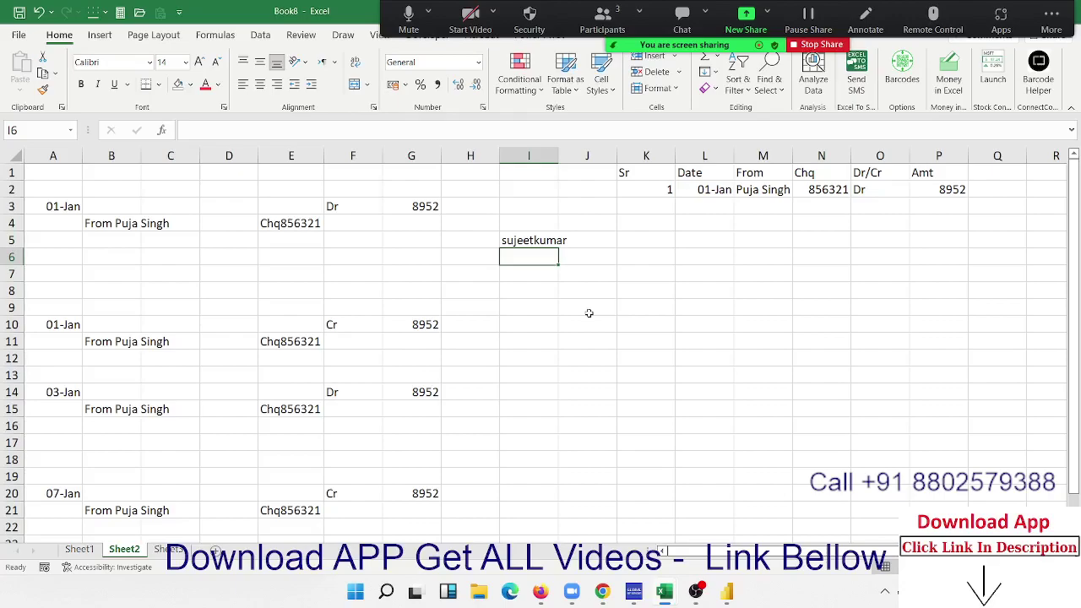
Delete the stray name in I5 and insert a blank column A before the data.
{"action": "key", "text": "Up"}
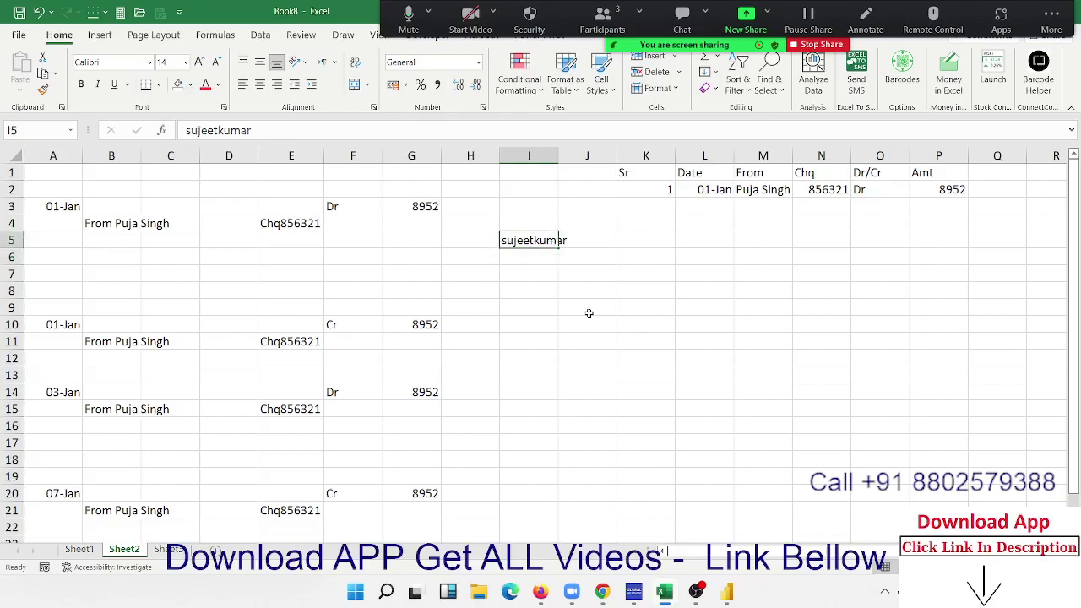
{"action": "key", "text": "Delete"}
{"action": "key", "text": "Left"}
{"action": "key", "text": "Left"}
{"action": "key", "text": "Right"}
{"action": "key", "text": "Right"}
{"action": "key", "text": "Left"}
{"action": "key", "text": "Left"}
{"action": "key", "text": "Left"}
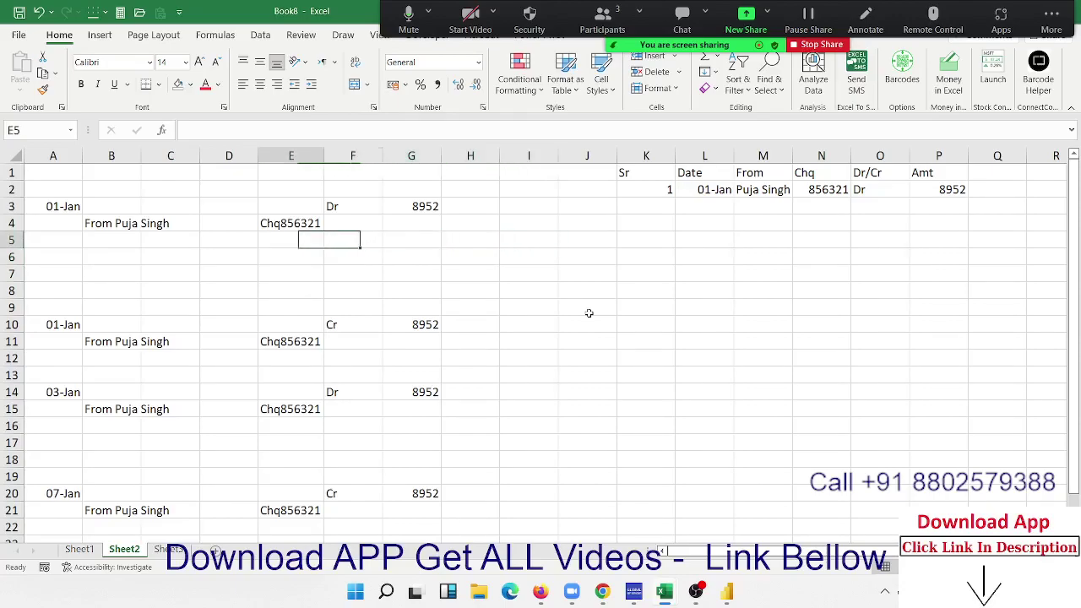
{"action": "key", "text": "Left"}
{"action": "key", "text": "Left"}
{"action": "key", "text": "Left"}
{"action": "key", "text": "Left"}
{"action": "key", "text": "ctrl+space"}
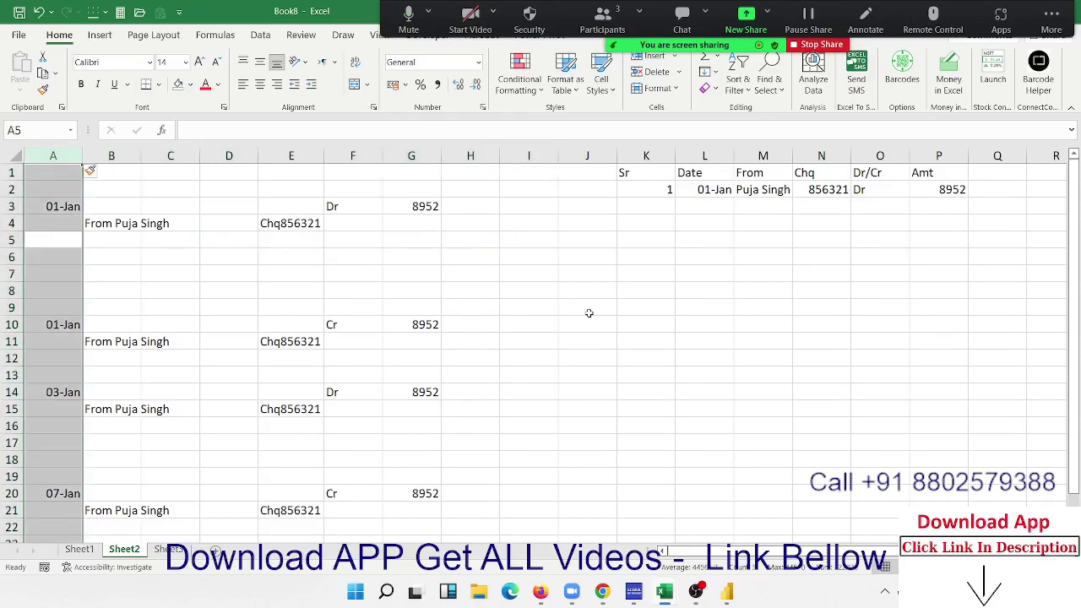
{"action": "key", "text": "ctrl+shift+plus"}
{"action": "key", "text": "Up"}
{"action": "key", "text": "Up"}
{"action": "key", "text": "Up"}
{"action": "key", "text": "Up"}
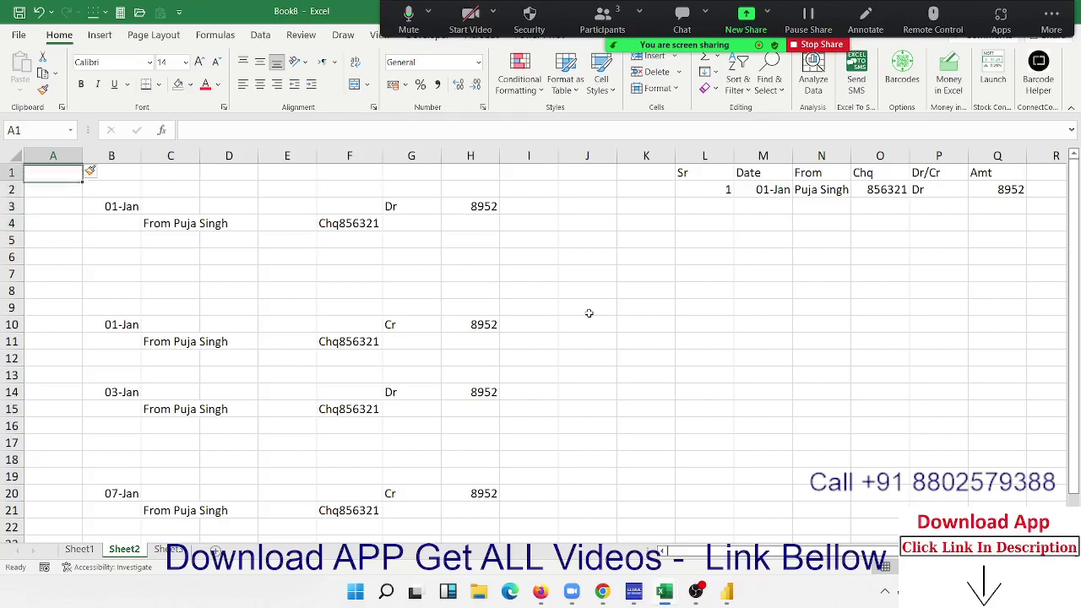
Enter =IF(B3>0,MAX($A$2:A2)+1) in A3 so it shows serial number 1.
{"action": "key", "text": "Down"}
{"action": "key", "text": "Down"}
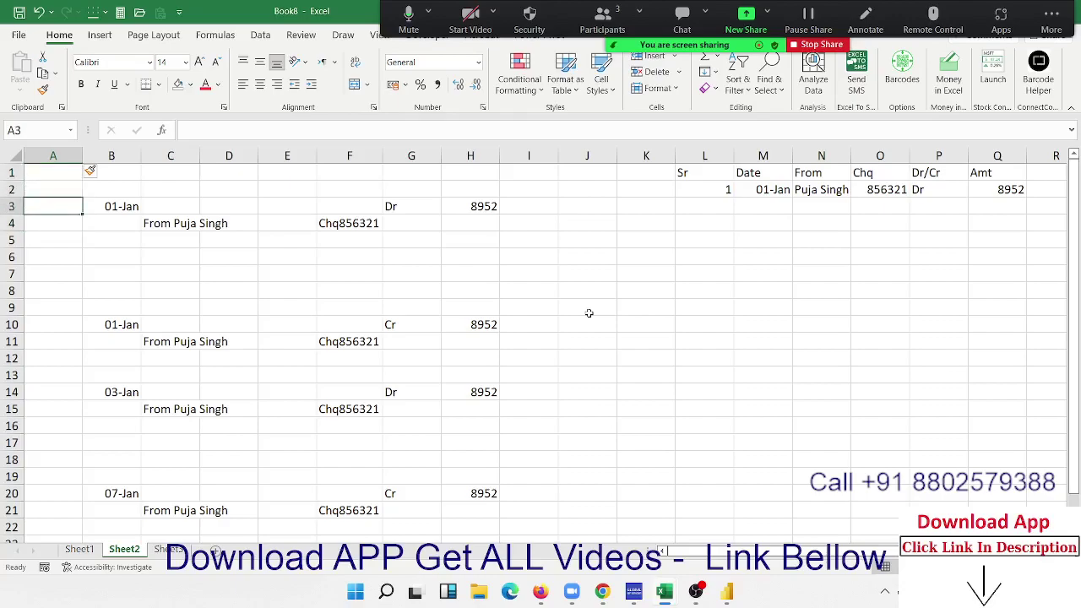
{"action": "type", "text": "=IF"}
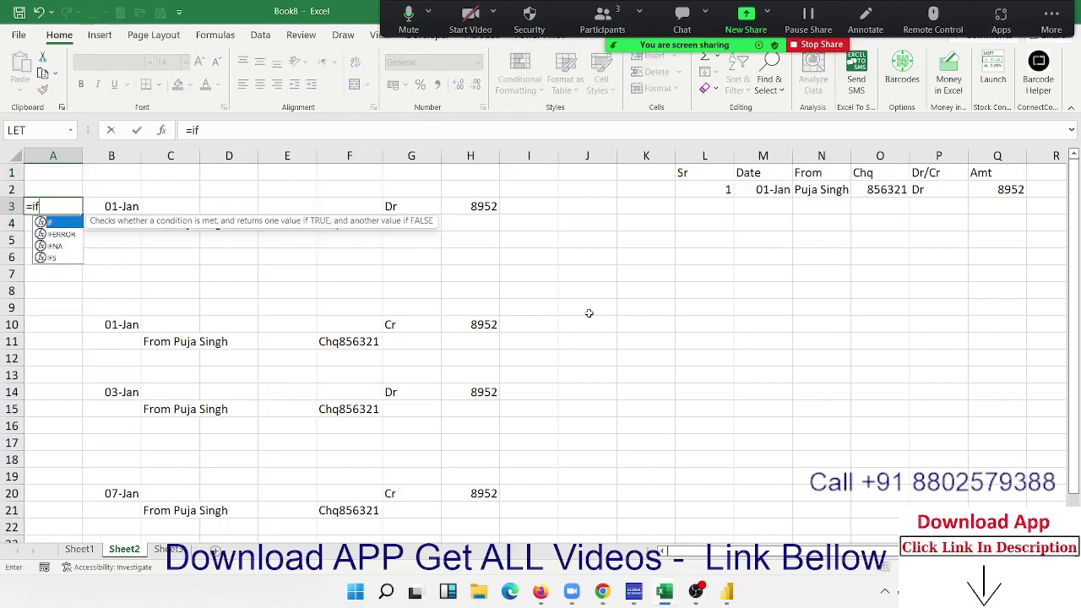
{"action": "type", "text": "("}
{"action": "key", "text": "Right"}
{"action": "type", "text": ">"}
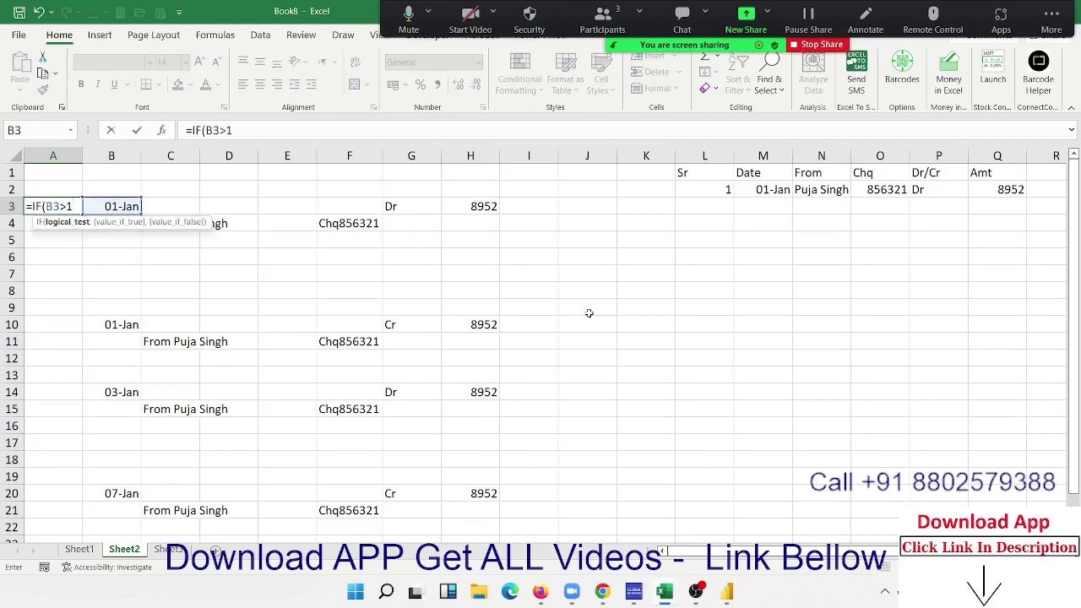
{"action": "key", "text": "BackSpace"}
{"action": "type", "text": "0"}
{"action": "type", "text": ",max"}
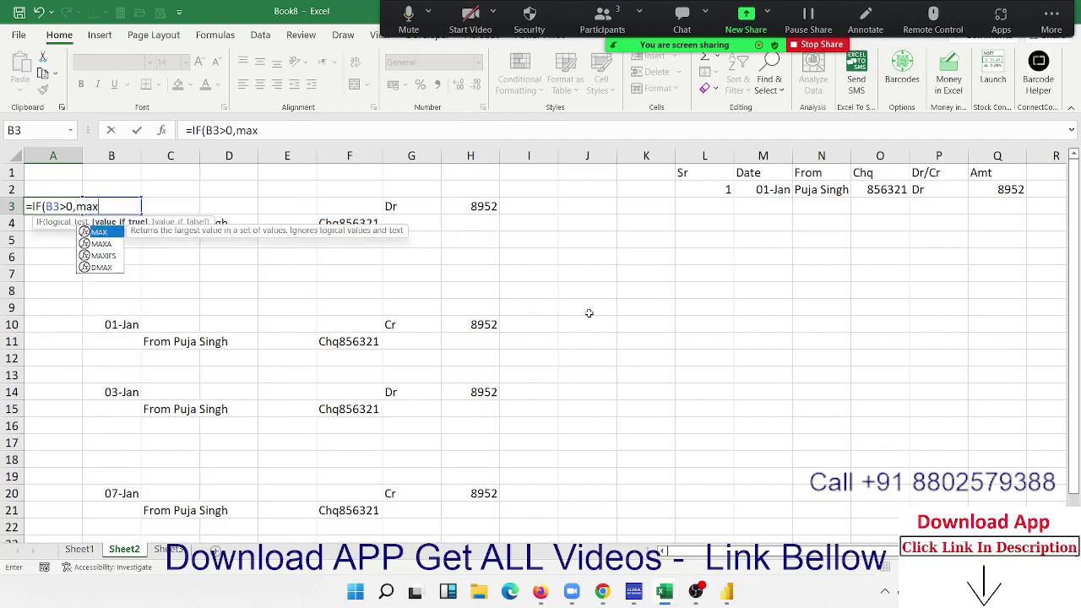
{"action": "key", "text": "Tab"}
{"action": "key", "text": "Up"}
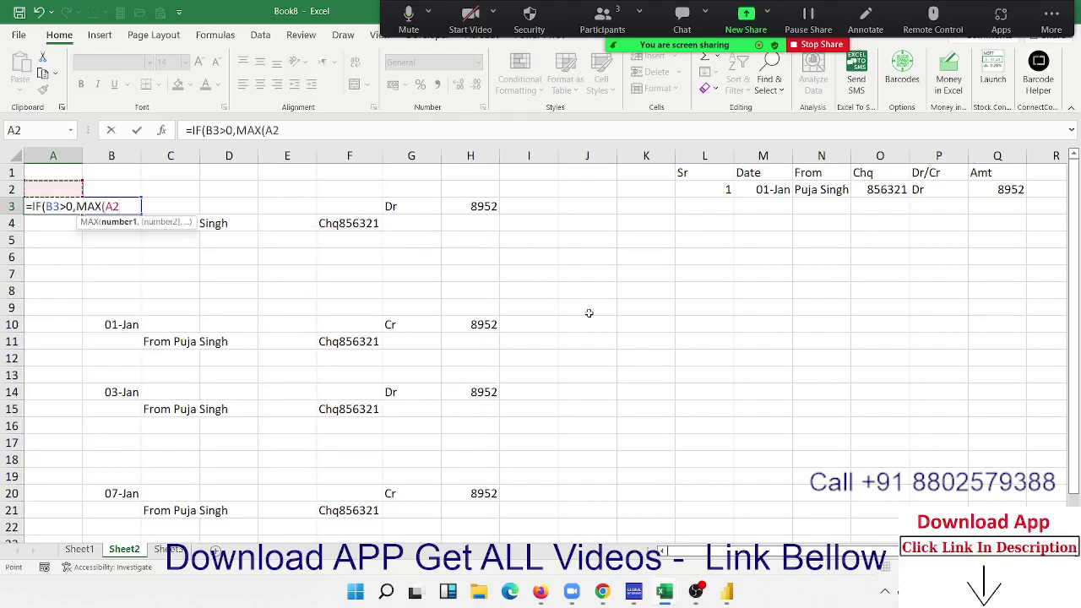
{"action": "type", "text": ":A2"}
{"action": "type", "text": ")+1"}
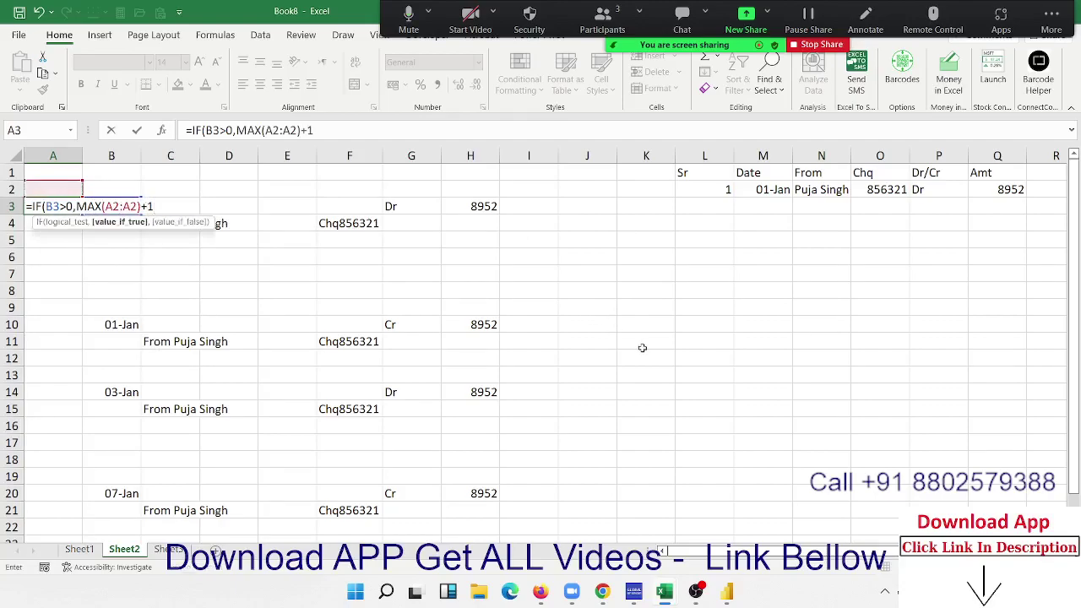
{"action": "left_click", "coordinate": [114, 207]}
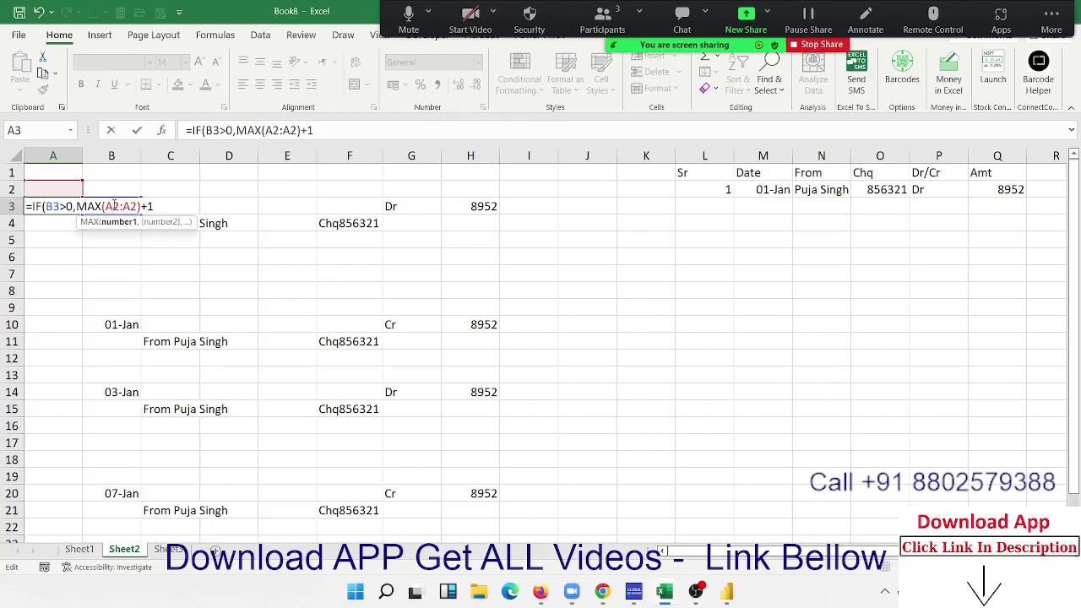
{"action": "key", "text": "F4"}
{"action": "key", "text": "Return"}
{"action": "key", "text": "Return"}
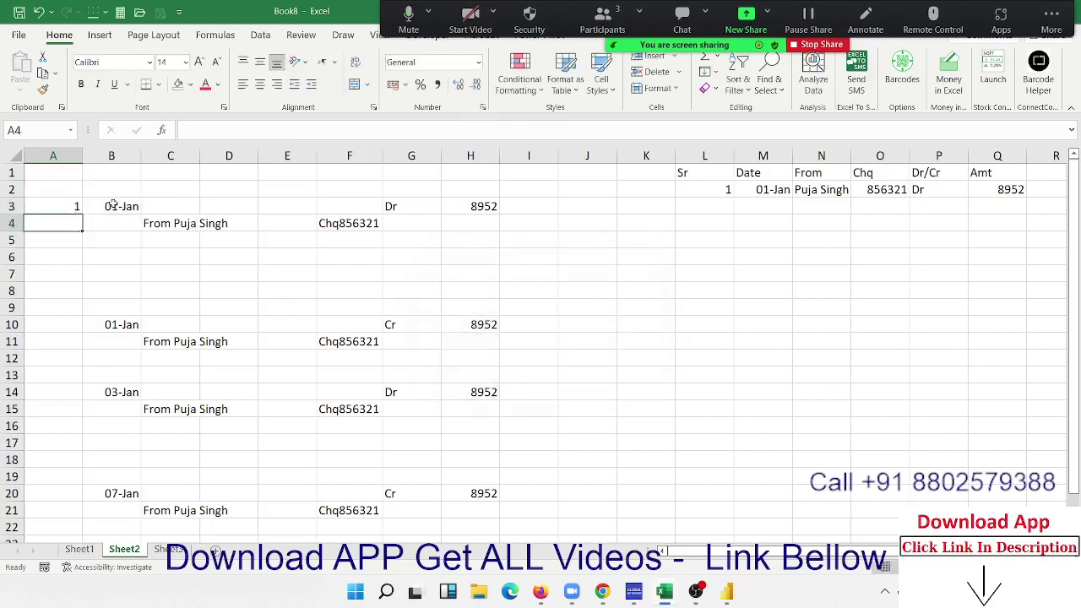
Copy the A3 serial-number formula down column A.
{"action": "left_click_drag", "start_coordinate": [94, 238], "coordinate": [97, 301]}
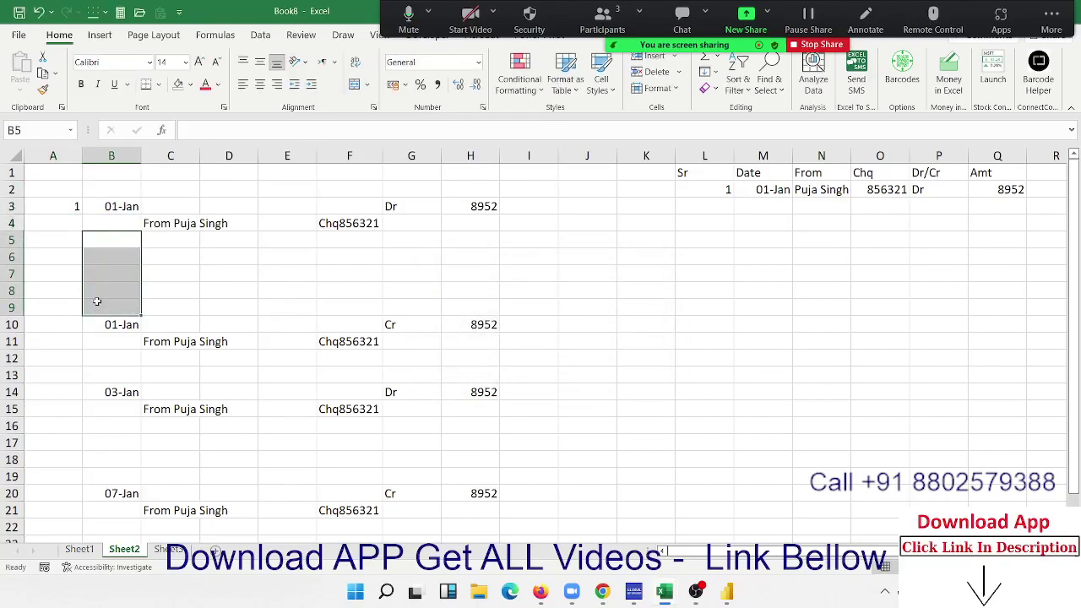
{"action": "left_click", "coordinate": [79, 208]}
{"action": "left_click_drag", "start_coordinate": [95, 239], "coordinate": [100, 305]}
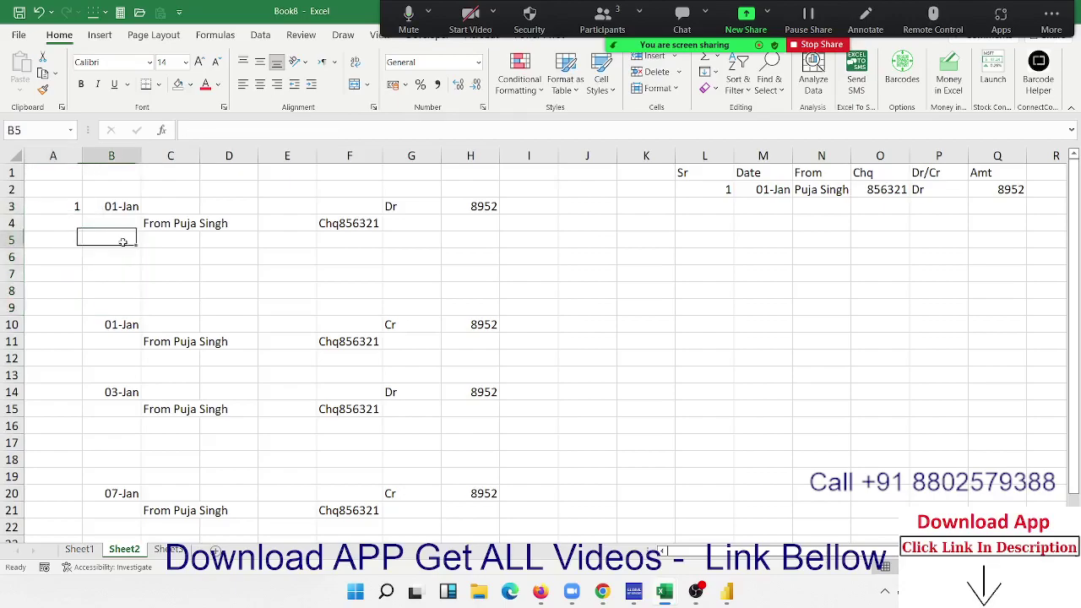
{"action": "left_click", "coordinate": [73, 215]}
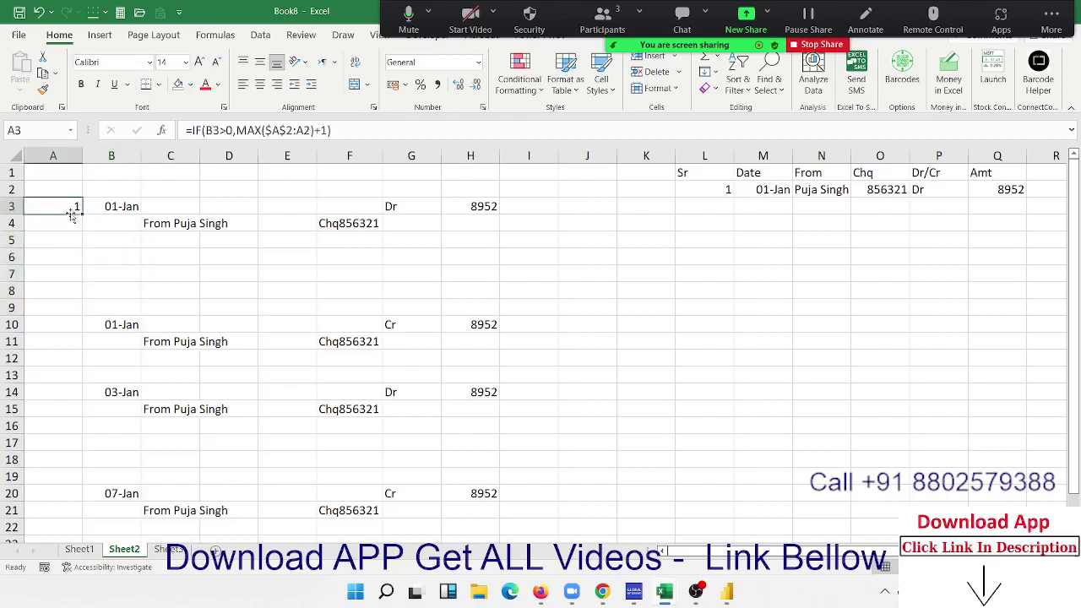
{"action": "left_click", "coordinate": [99, 207]}
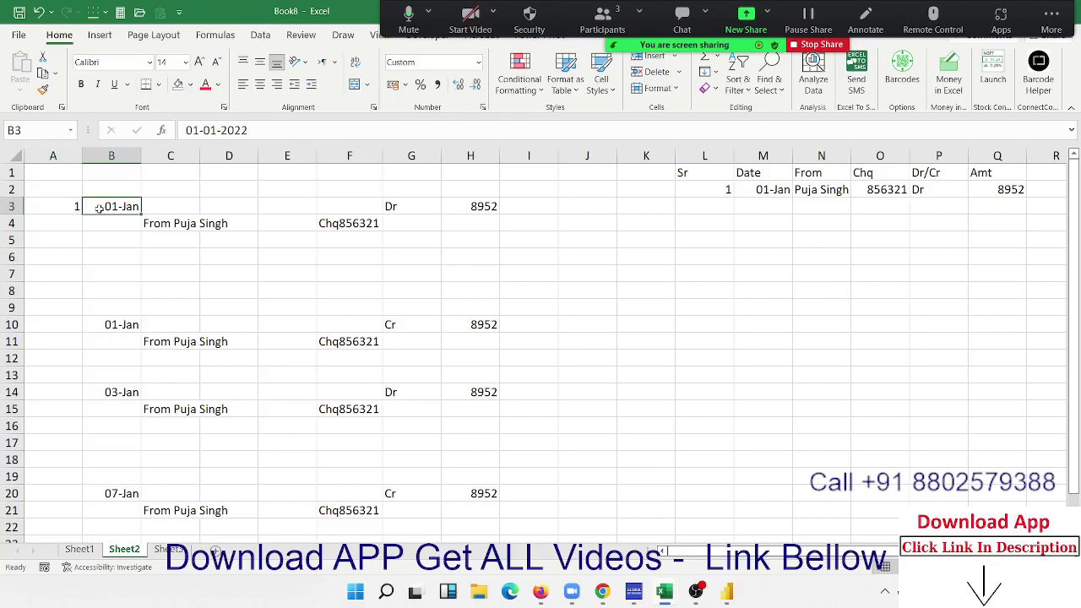
{"action": "left_click", "coordinate": [79, 208]}
{"action": "left_click_drag", "start_coordinate": [78, 210], "coordinate": [68, 599]}
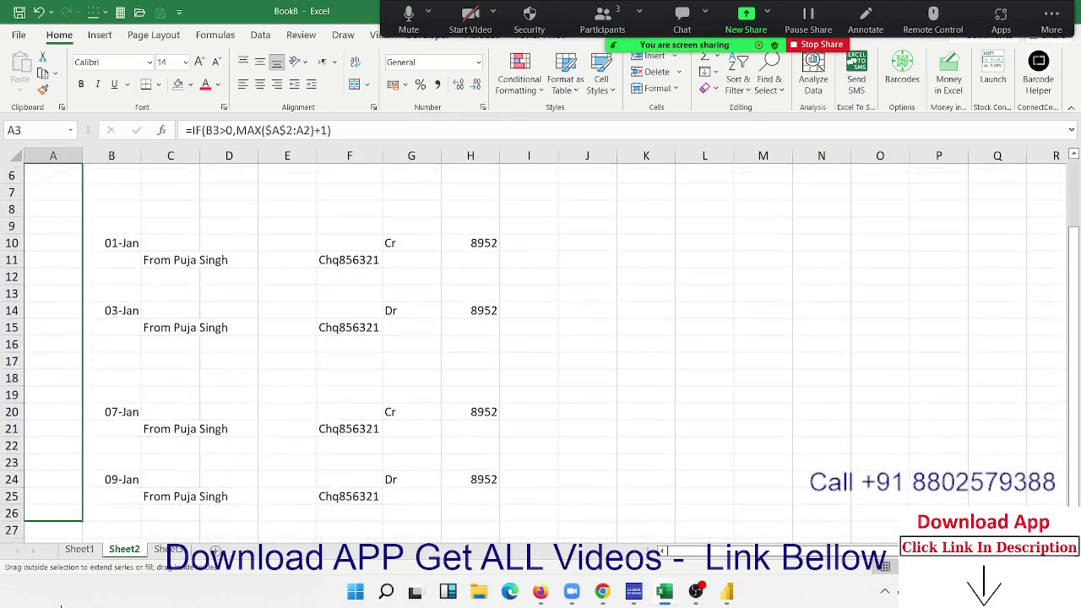
{"action": "mouse_move", "coordinate": [68, 598]}
{"action": "left_mouse_down"}
{"action": "mouse_move", "coordinate": [95, 104]}
{"action": "mouse_move", "coordinate": [66, 121]}
{"action": "left_mouse_up"}
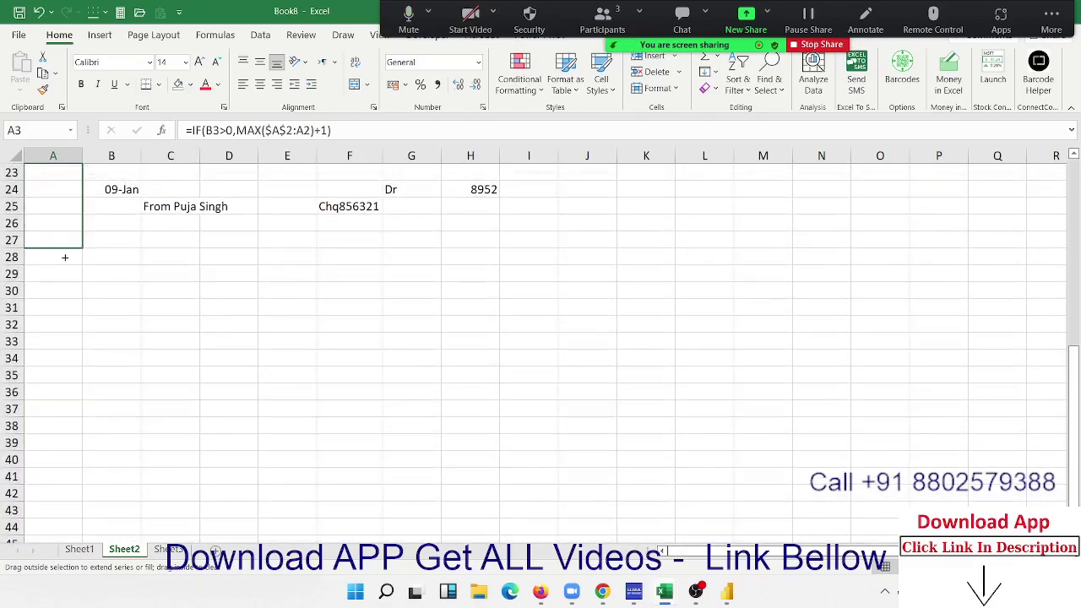
{"action": "left_click_drag", "start_coordinate": [66, 121], "coordinate": [61, 234]}
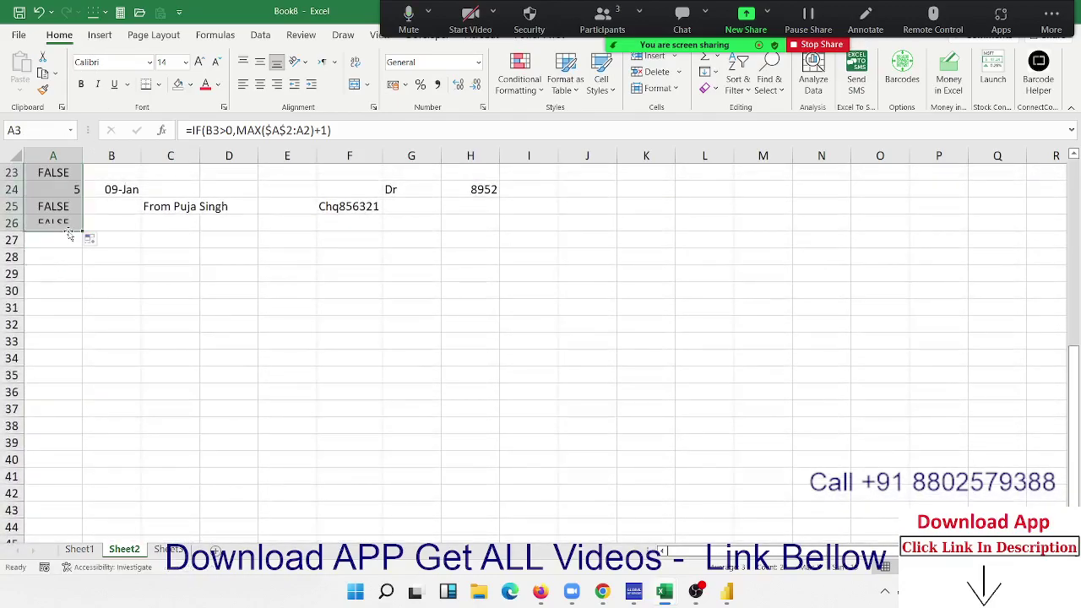
{"action": "scroll", "coordinate": [72, 223], "scroll_direction": "up", "scroll_amount": 7}
Edit A3 to =IF(B3>0,MAX($A$2:A2)+1," ") so non-entry rows stay blank.
{"action": "left_click", "coordinate": [74, 206]}
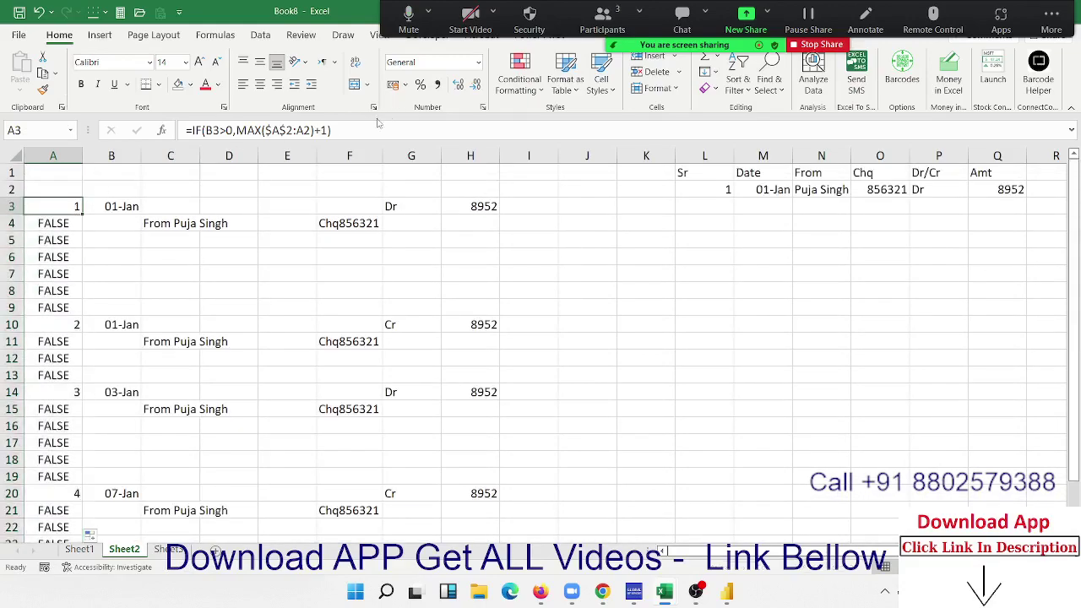
{"action": "left_click", "coordinate": [364, 127]}
{"action": "key", "text": "BackSpace"}
{"action": "type", "text": ","}
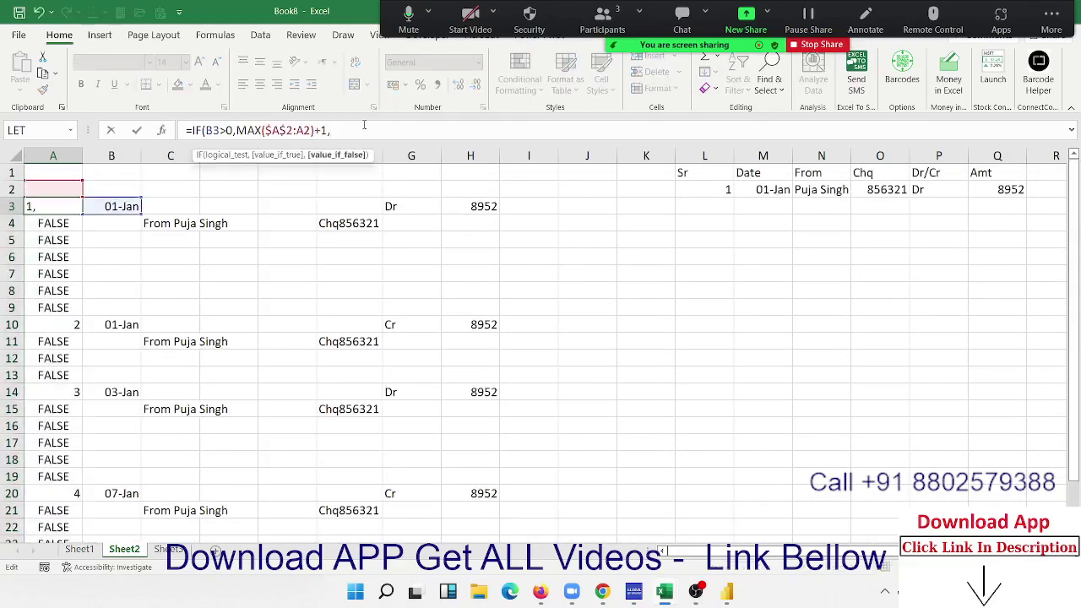
{"action": "key", "text": "Return"}
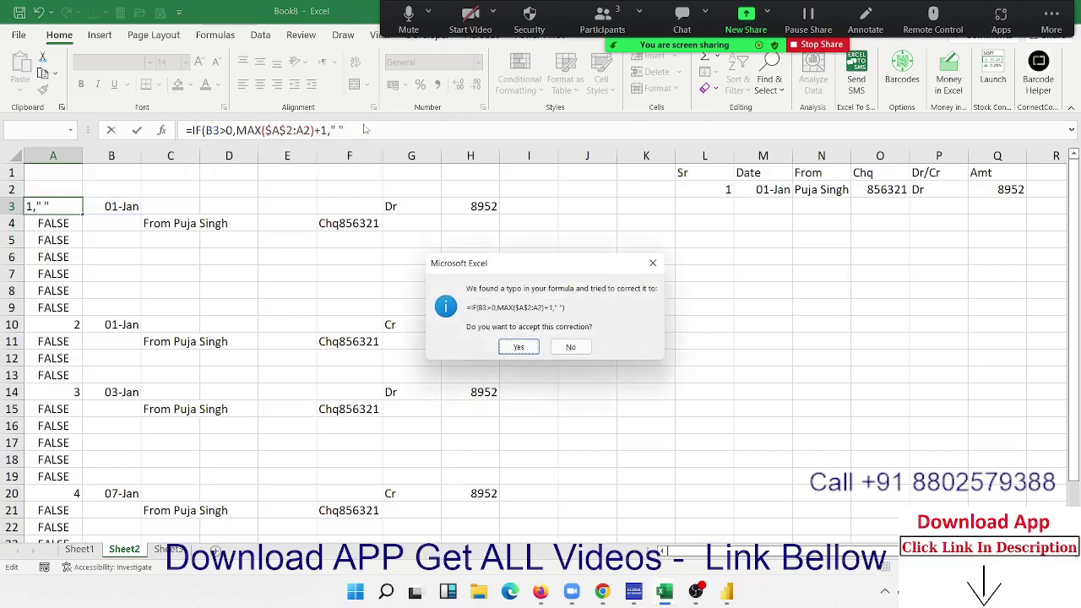
{"action": "key", "text": "Return"}
{"action": "key", "text": "Up"}
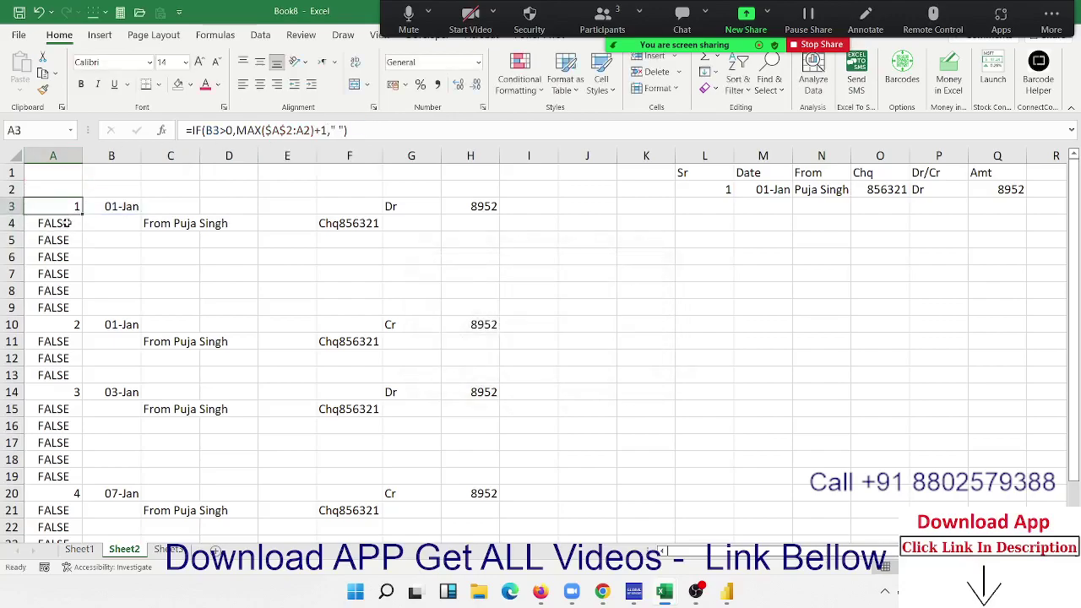
Fill the revised formula down column A, numbering entries 1–4.
{"action": "double_click", "coordinate": [79, 214]}
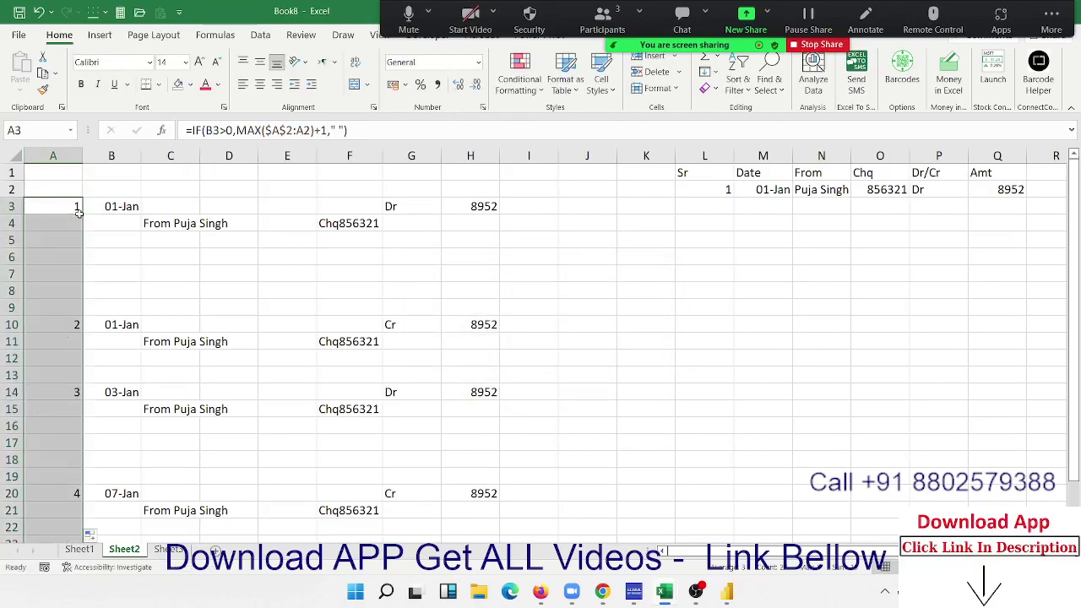
{"action": "scroll", "coordinate": [150, 253], "scroll_direction": "down", "scroll_amount": 7}
{"action": "scroll", "coordinate": [150, 258], "scroll_direction": "up", "scroll_amount": 2}
{"action": "scroll", "coordinate": [150, 258], "scroll_direction": "up", "scroll_amount": 5}
{"action": "left_click", "coordinate": [733, 206]}
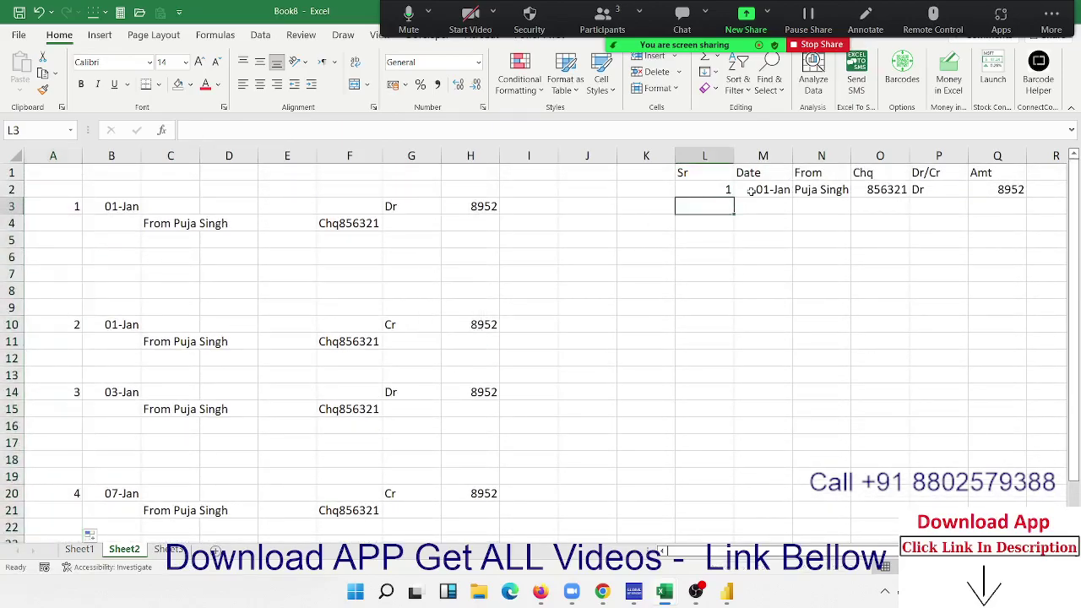
Clear summary row 2's sample values and enter =IF(L2+1>MAX(A:A),"",L2+1) in L3.
{"action": "left_click_drag", "start_coordinate": [747, 189], "coordinate": [1022, 193]}
{"action": "key", "text": "Delete"}
{"action": "key", "text": "Left"}
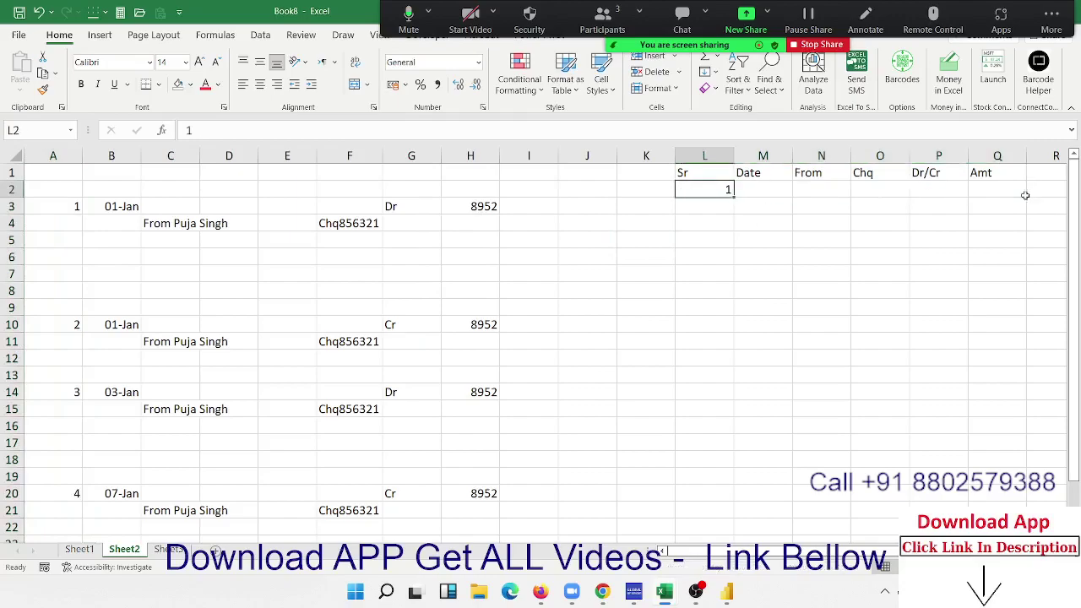
{"action": "key", "text": "Down"}
{"action": "type", "text": "=i"}
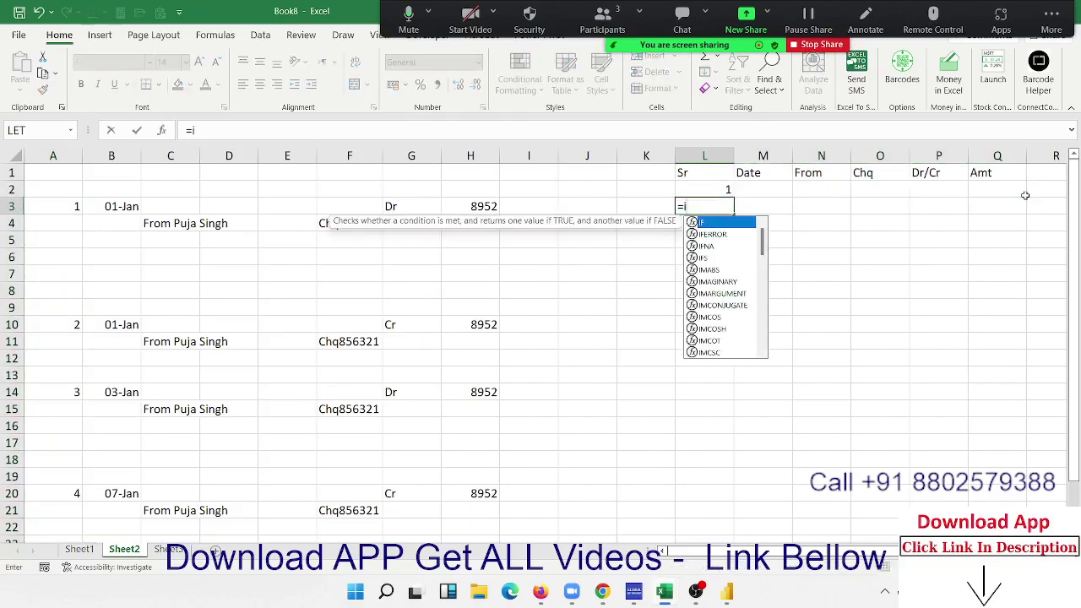
{"action": "type", "text": "f("}
{"action": "key", "text": "Up"}
{"action": "type", "text": "+1>"}
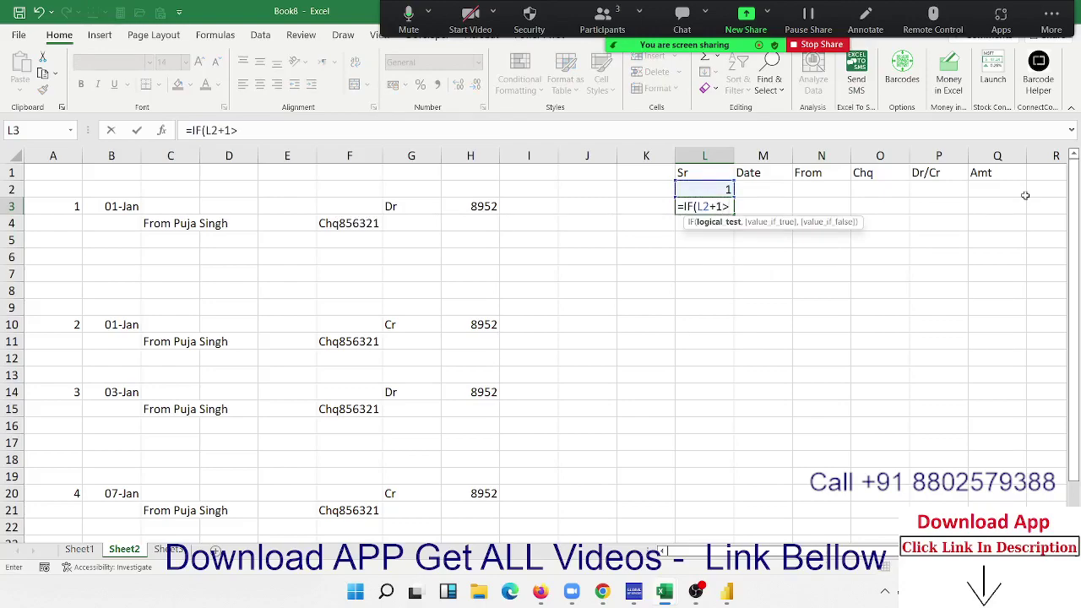
{"action": "type", "text": "max"}
{"action": "key", "text": "Return"}
{"action": "key", "text": "Return"}
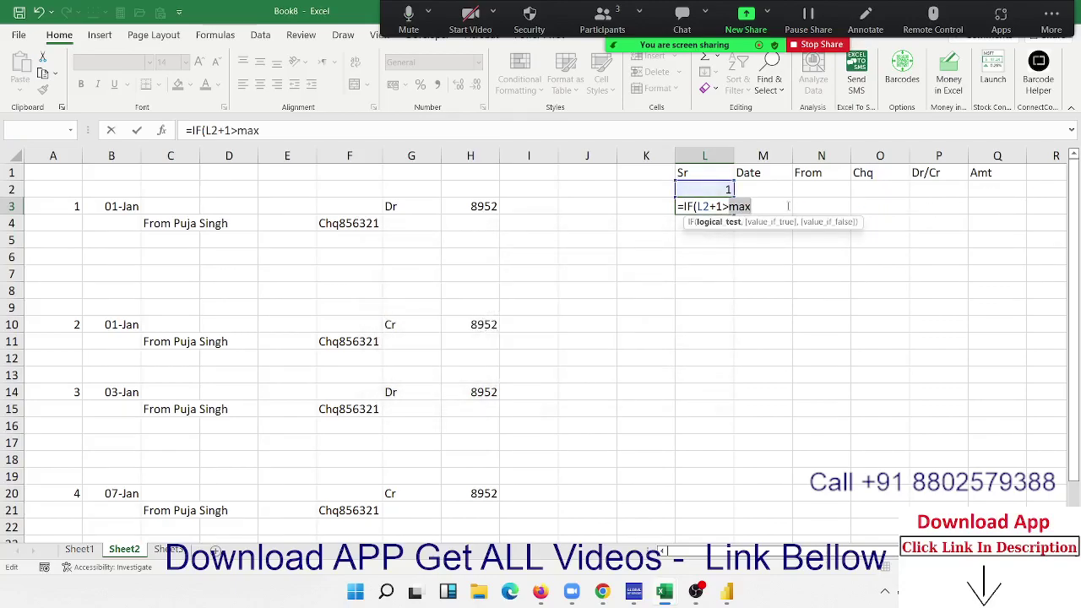
{"action": "type", "text": "("}
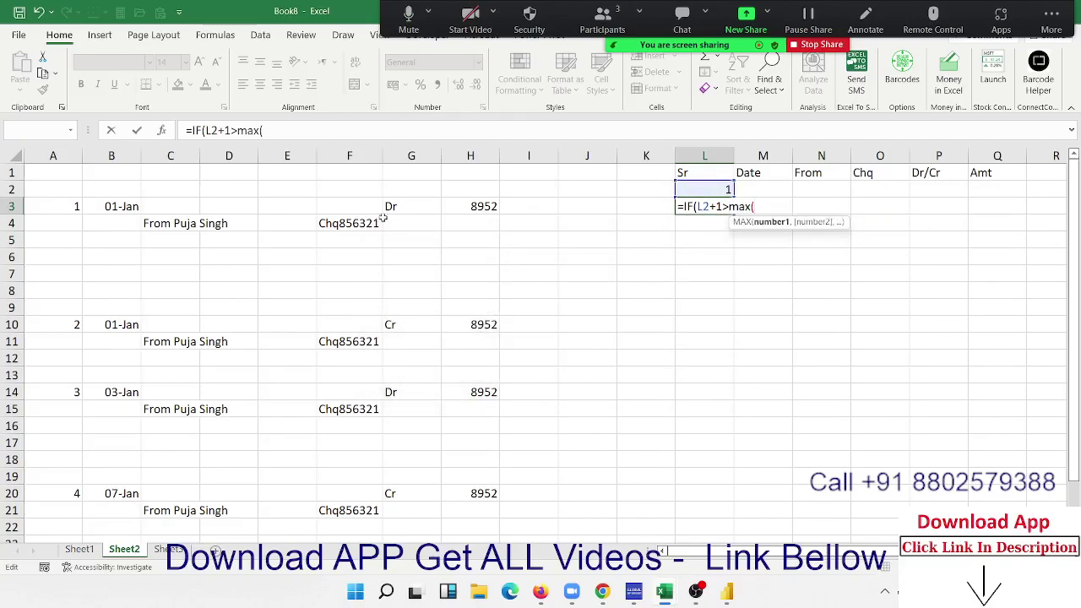
{"action": "left_click", "coordinate": [63, 157]}
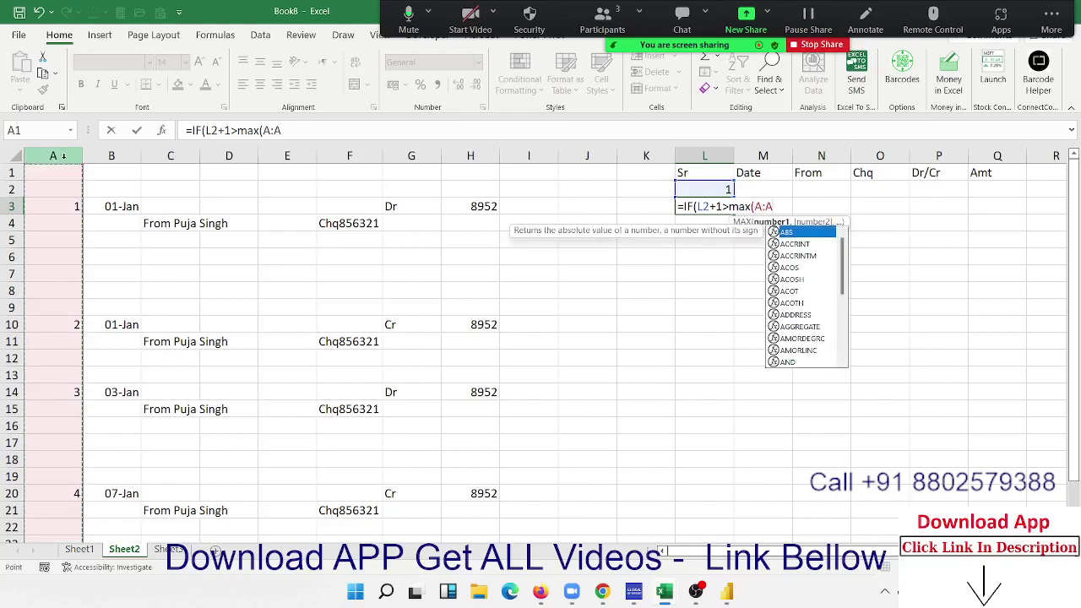
{"action": "type", "text": "),\"\""}
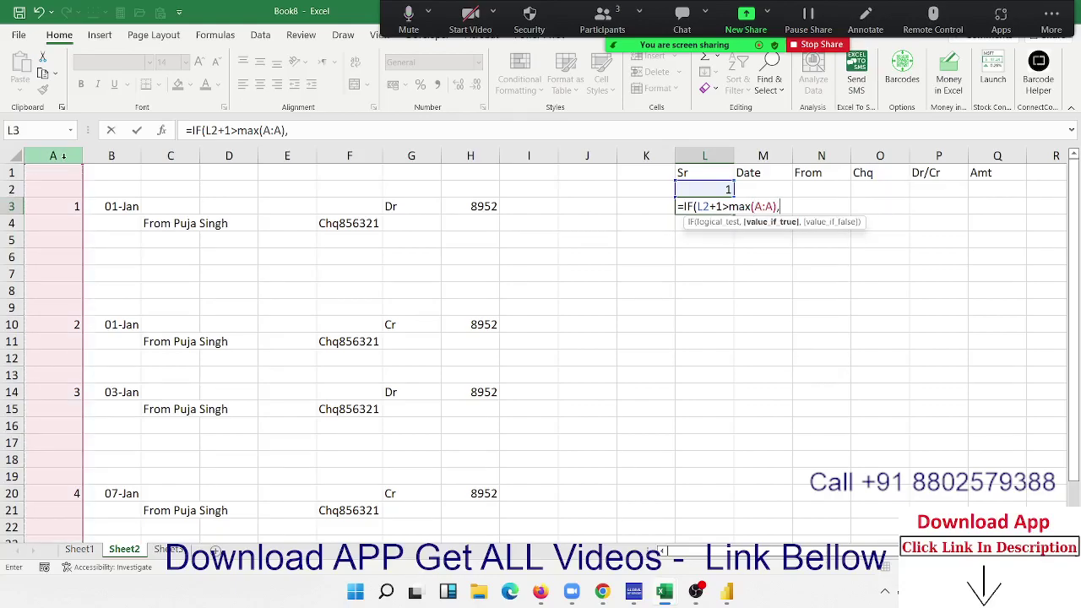
{"action": "type", "text": ",L2"}
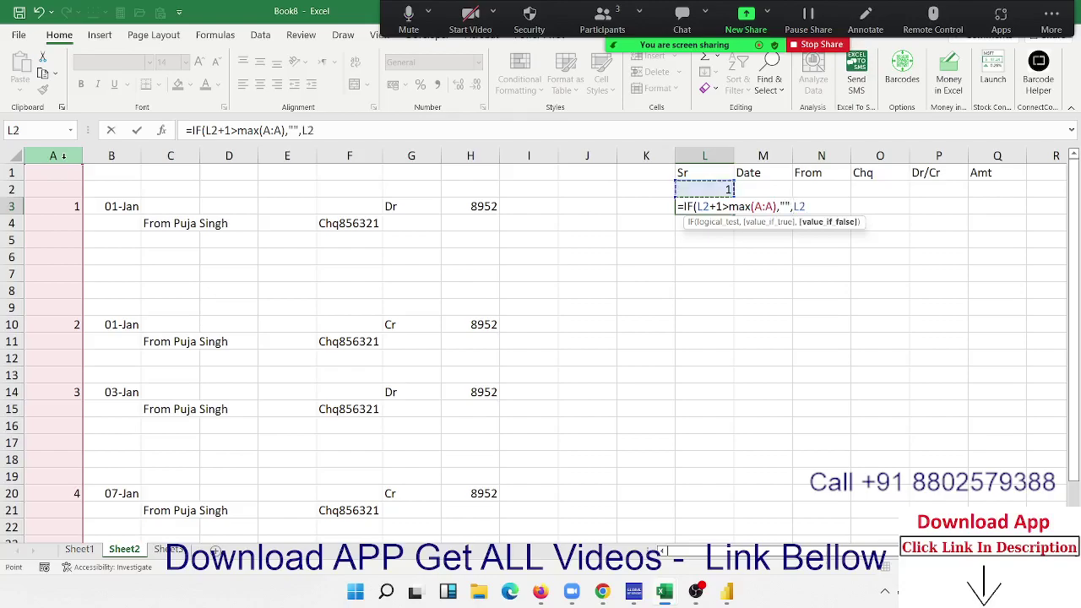
{"action": "type", "text": "+1"}
{"action": "key", "text": "Return"}
{"action": "key", "text": "Return"}
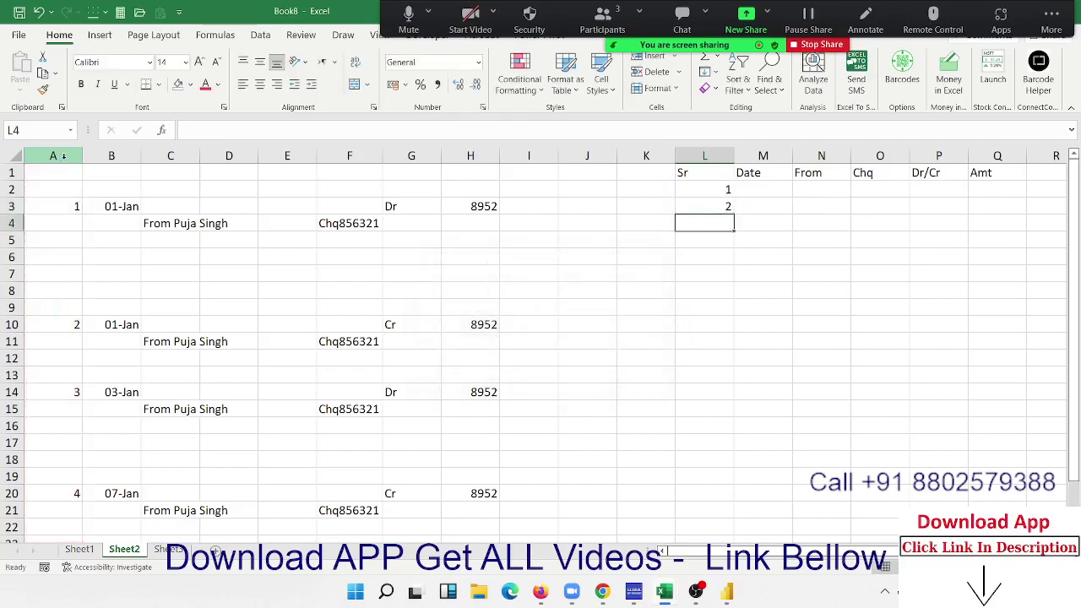
{"action": "key", "text": "Up"}
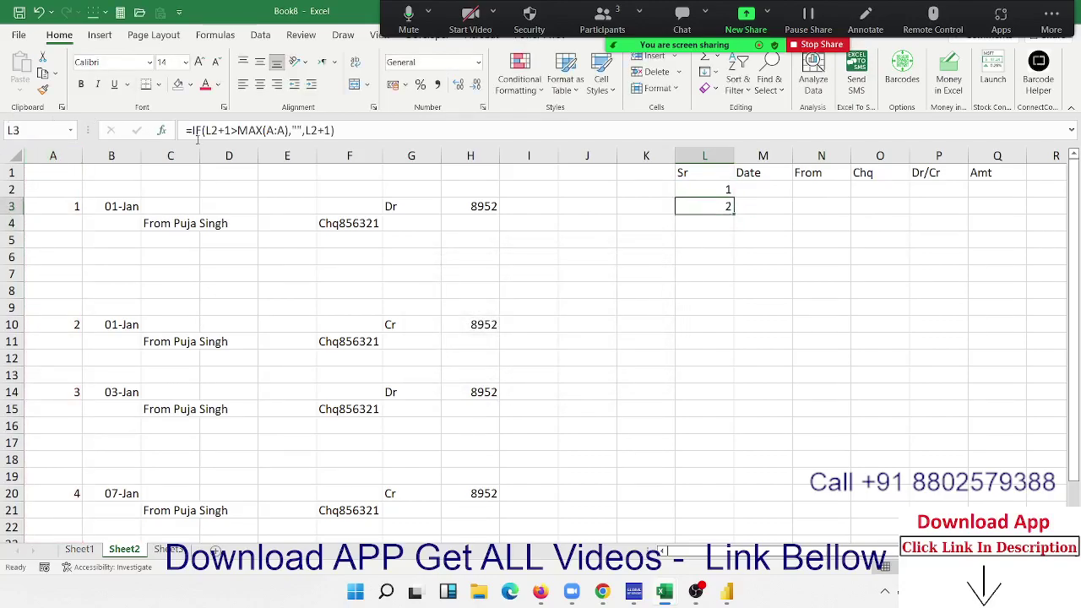
Wrap the L3 formula in IFERROR with "" as the fallback.
{"action": "left_click", "coordinate": [191, 131]}
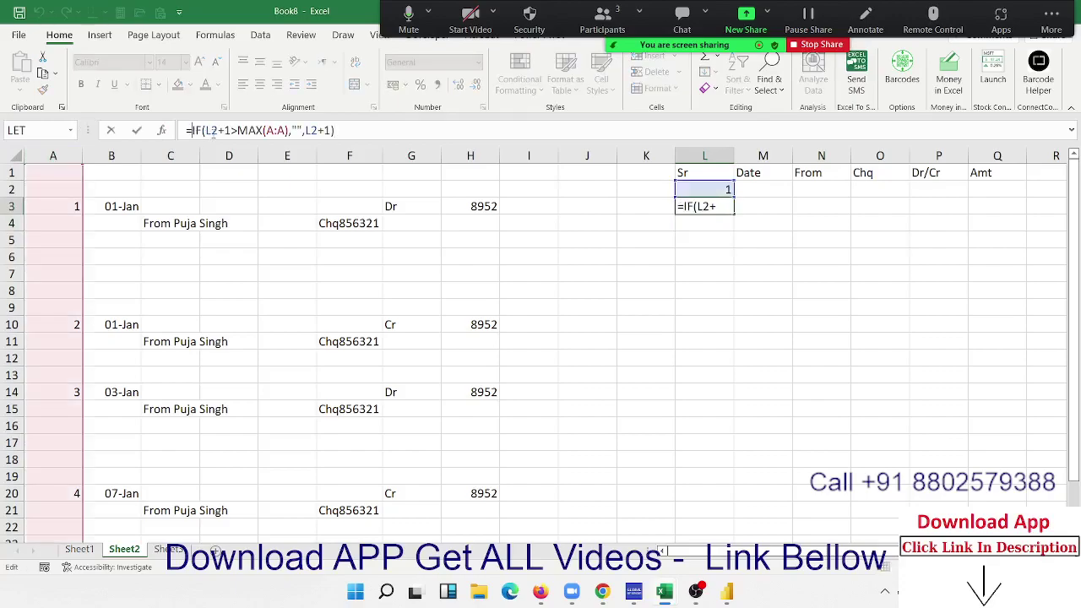
{"action": "type", "text": "IFERROR("}
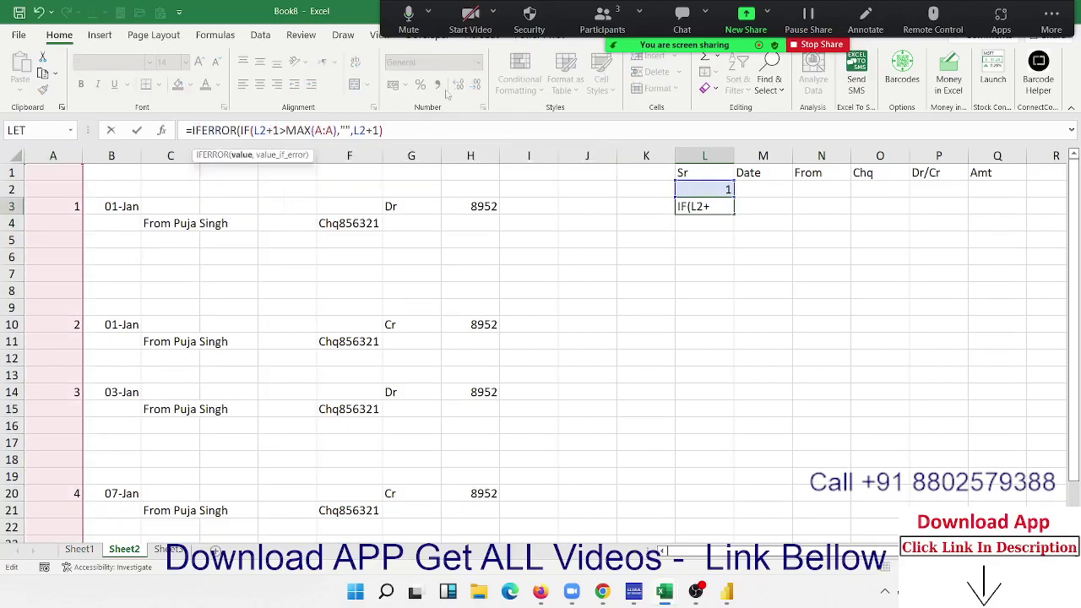
{"action": "left_click", "coordinate": [448, 131]}
{"action": "type", "text": ",\"\""}
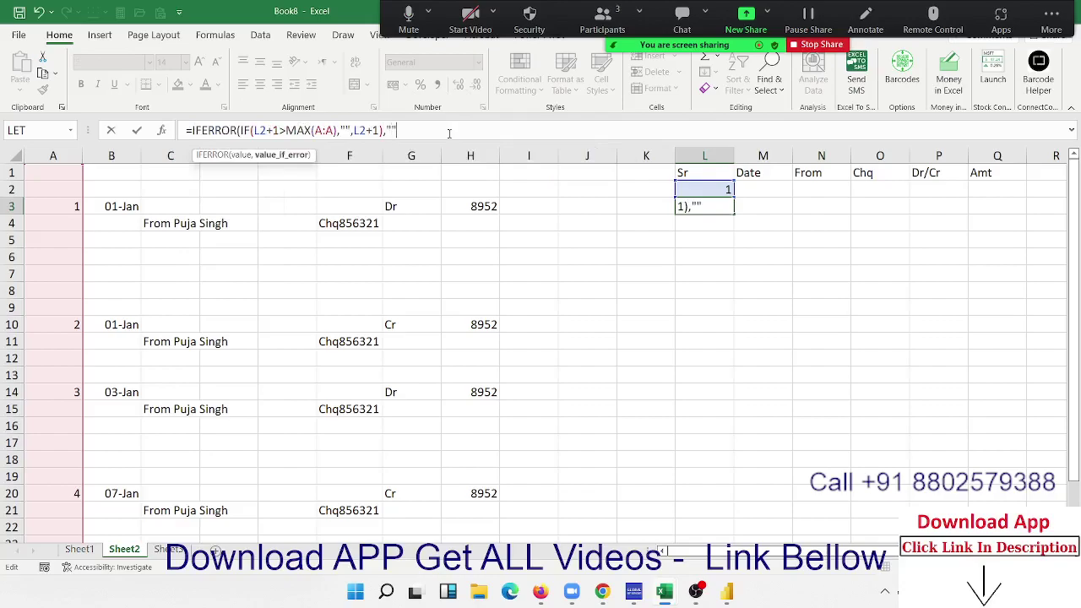
{"action": "key", "text": "Return"}
{"action": "key", "text": "Return"}
{"action": "key", "text": "Up"}
Fill the Sr formula down L3:L16, numbering serials 1 to 5.
{"action": "key", "text": "shift+Down"}
{"action": "key", "text": "shift+Down"}
{"action": "key", "text": "shift+Down"}
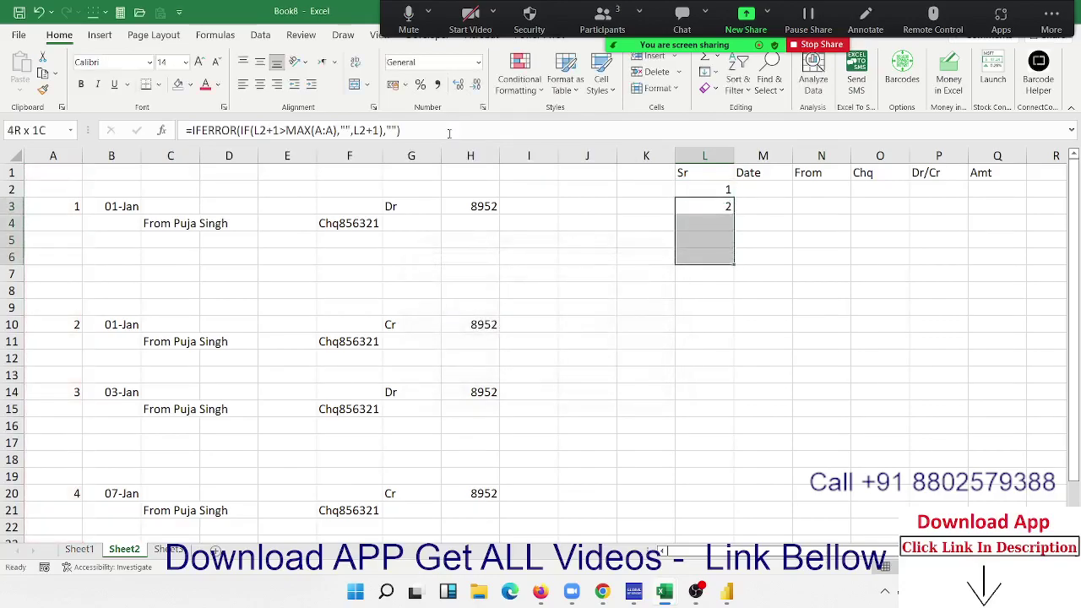
{"action": "key", "text": "shift+Down"}
{"action": "key", "text": "shift+Down"}
{"action": "key", "text": "shift+Down"}
{"action": "key", "text": "shift+Down"}
{"action": "key", "text": "shift+Down"}
{"action": "key", "text": "shift+Down"}
{"action": "key", "text": "shift+Down"}
{"action": "key", "text": "shift+Down"}
{"action": "key", "text": "shift+Down"}
{"action": "key", "text": "shift+Down"}
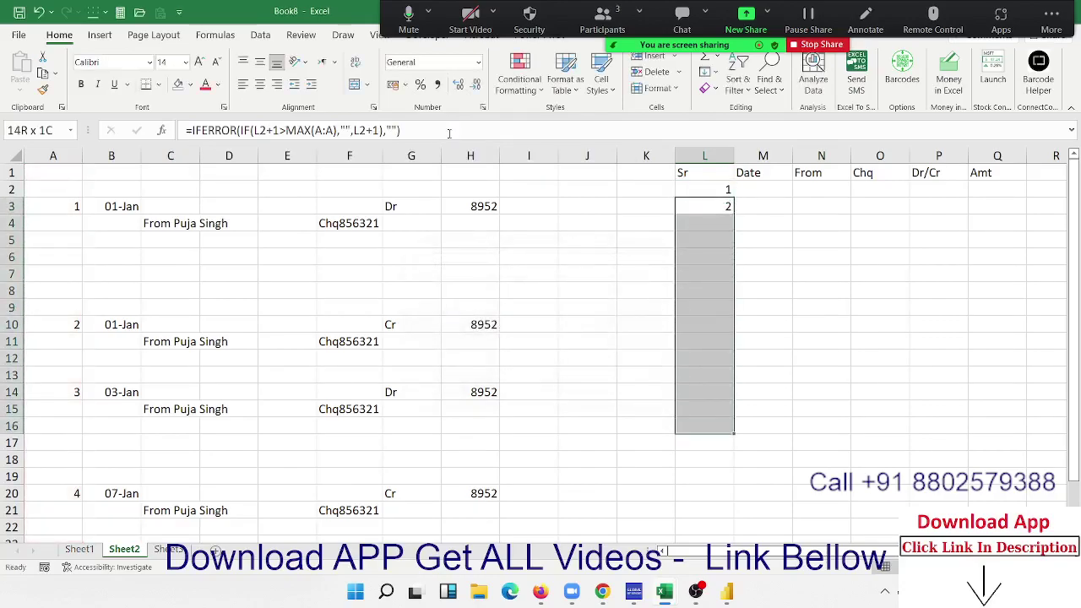
{"action": "key", "text": "ctrl+d"}
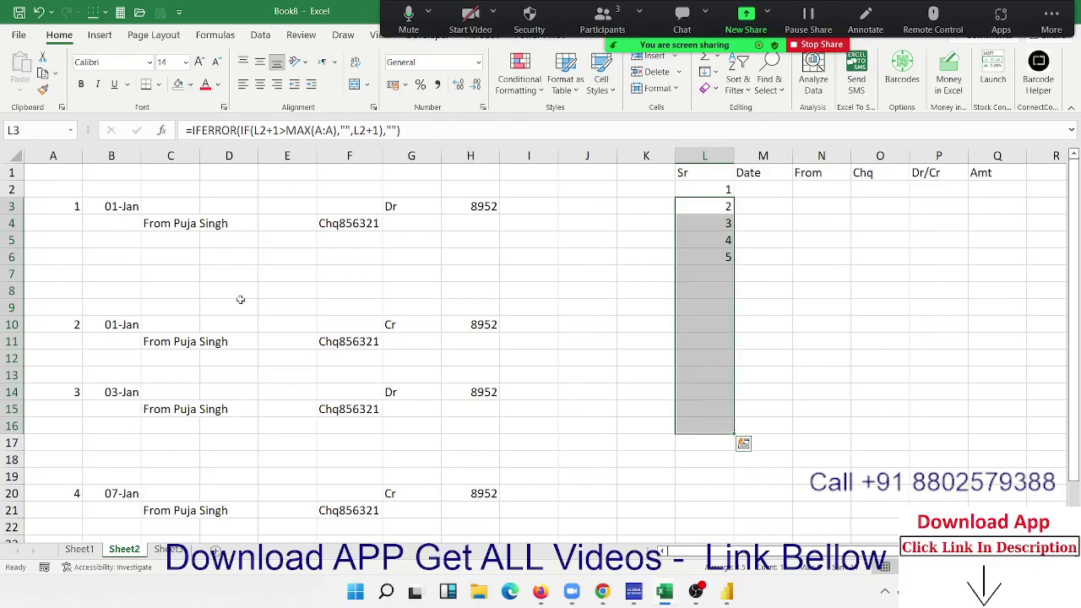
{"action": "scroll", "coordinate": [55, 330], "scroll_direction": "down", "scroll_amount": 1}
{"action": "scroll", "coordinate": [75, 380], "scroll_direction": "down", "scroll_amount": 6}
{"action": "scroll", "coordinate": [72, 268], "scroll_direction": "up", "scroll_amount": 7}
Enter =VLOOKUP(L2,A:H,2,0) in M2 to return the first entry's date.
{"action": "left_click", "coordinate": [759, 190]}
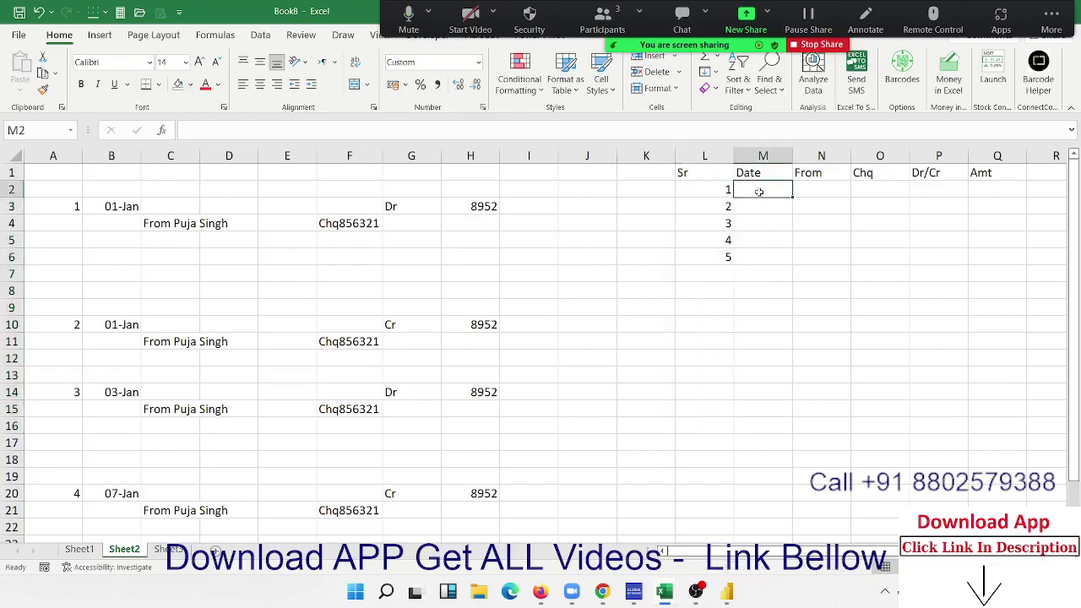
{"action": "type", "text": "=vl"}
{"action": "key", "text": "Tab"}
{"action": "left_click", "coordinate": [709, 189]}
{"action": "type", "text": ","}
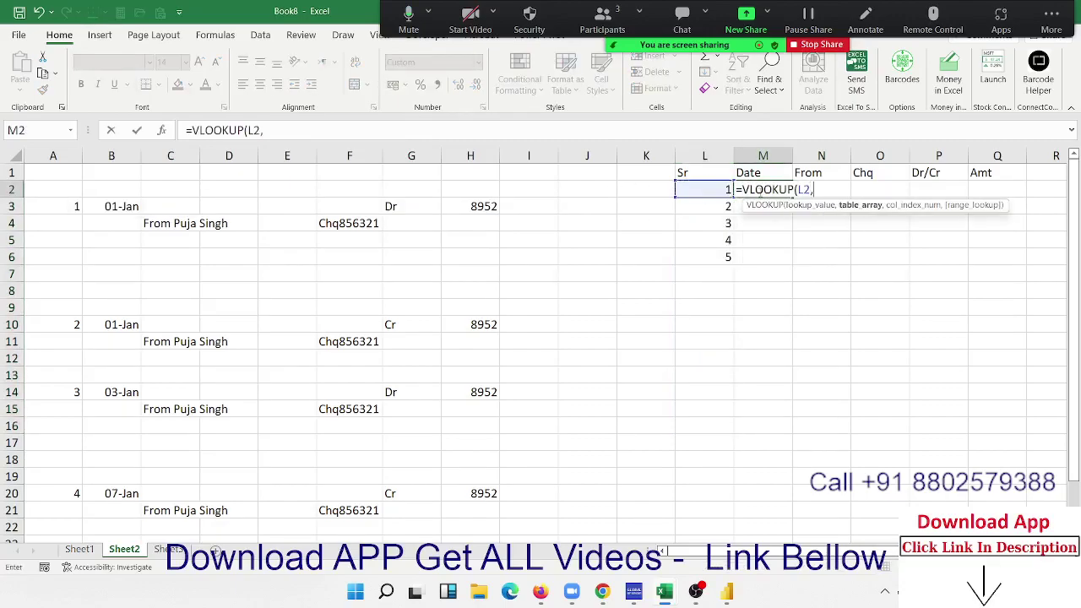
{"action": "left_click_drag", "start_coordinate": [55, 156], "coordinate": [483, 156]}
{"action": "type", "text": ","}
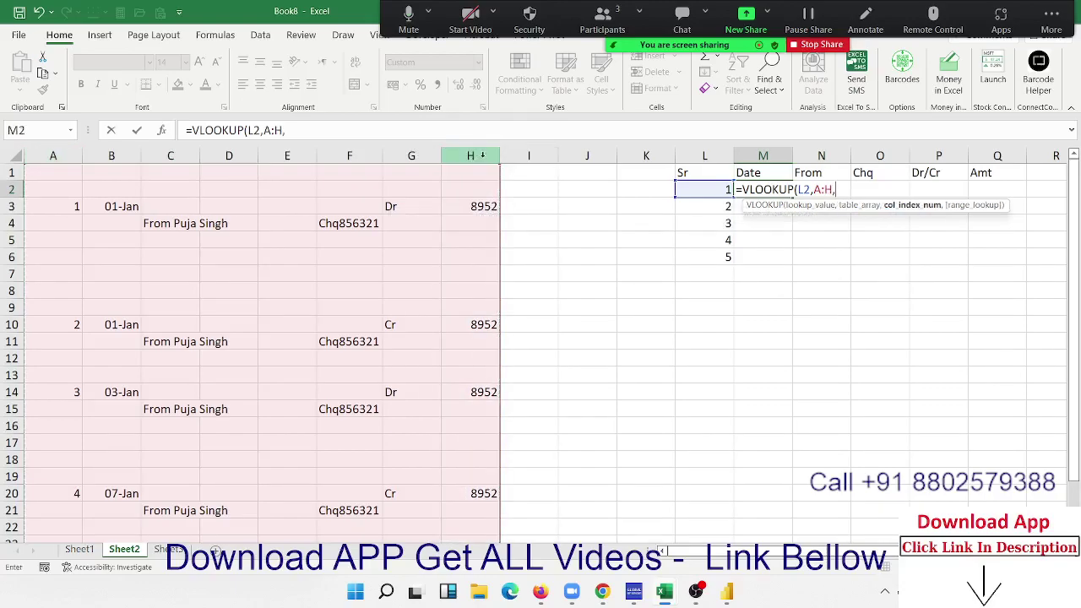
{"action": "type", "text": "2,0"}
{"action": "key", "text": "Return"}
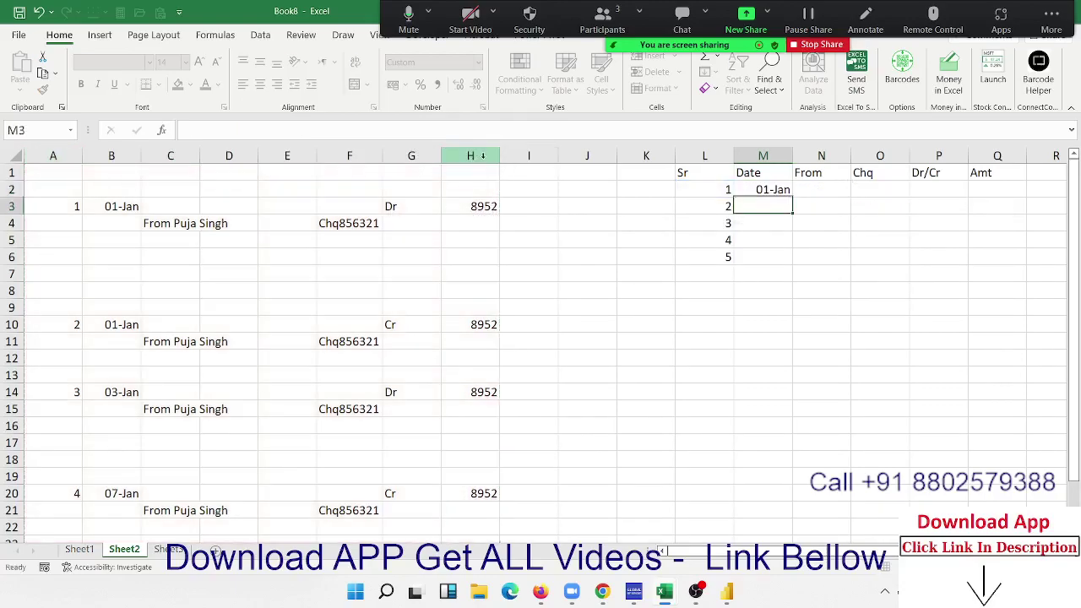
Copy the lookup into Dr/Cr cell P2 with column index 5.
{"action": "left_click", "coordinate": [772, 190]}
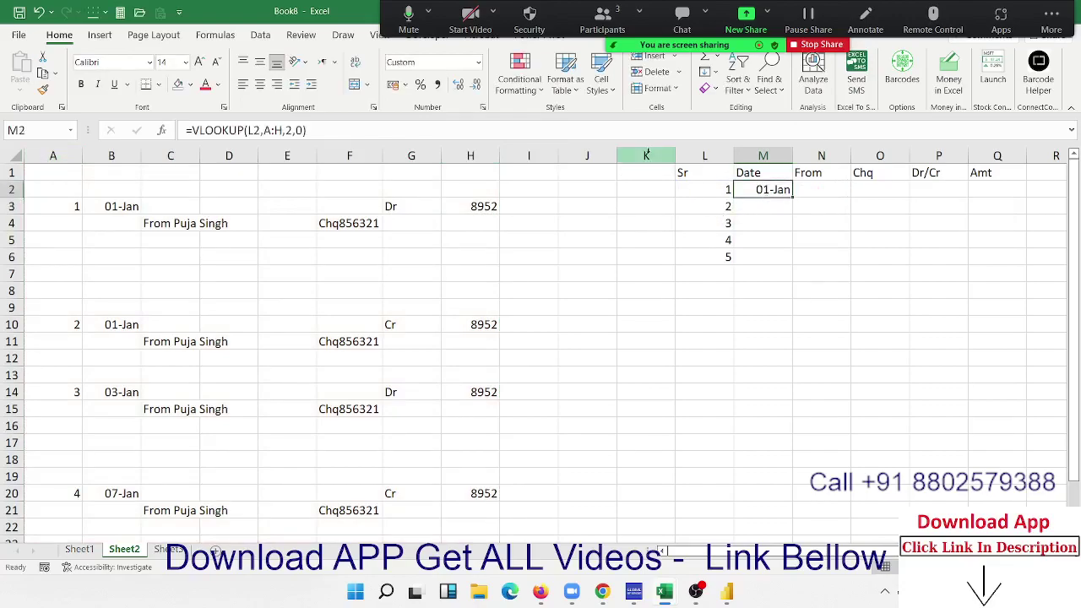
{"action": "left_click", "coordinate": [310, 130]}
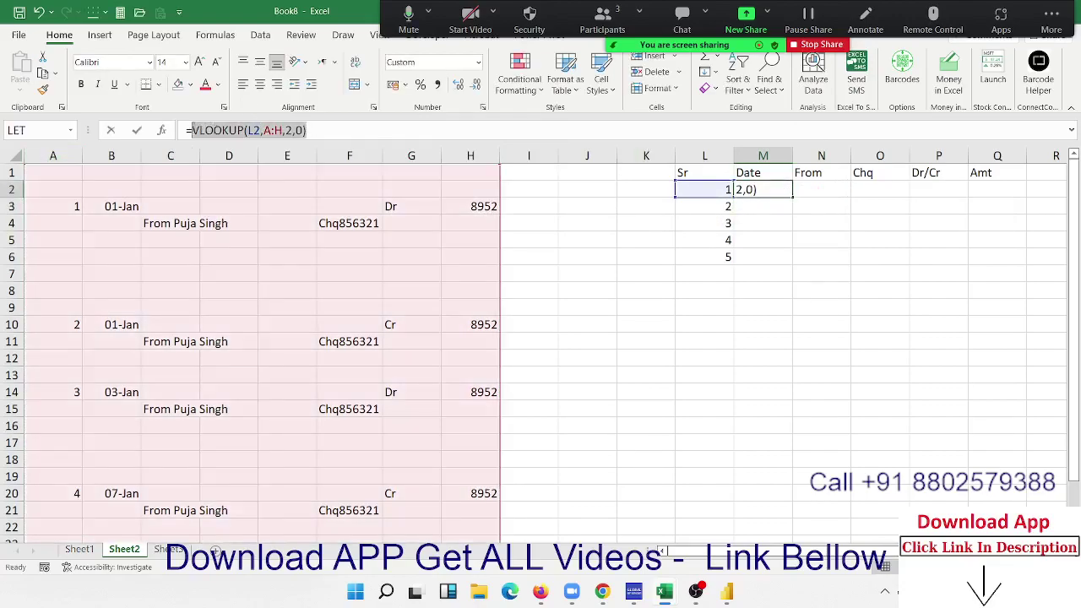
{"action": "key", "text": "Escape"}
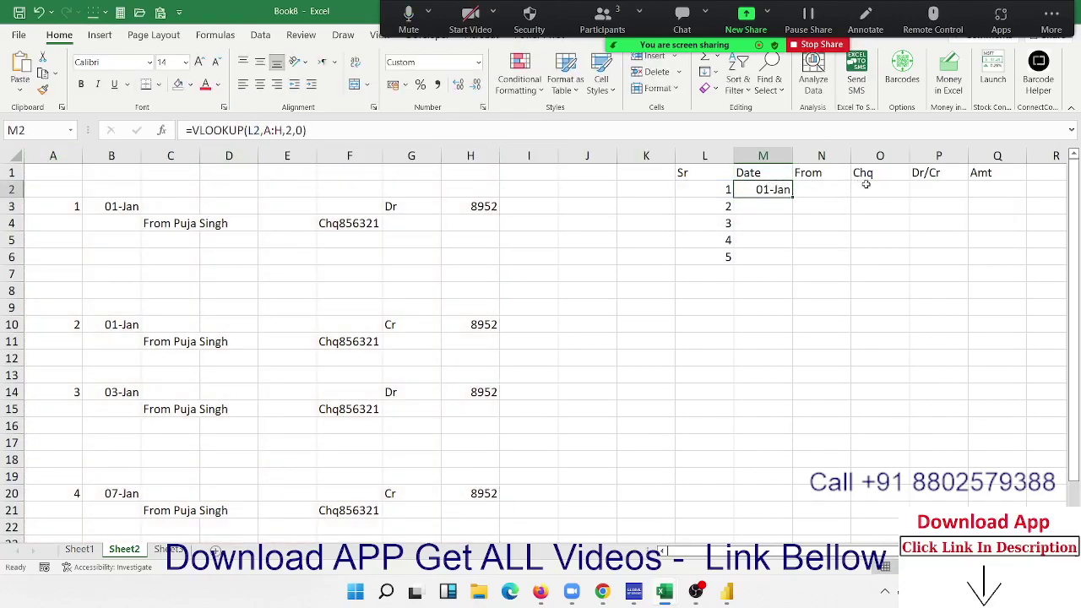
{"action": "double_click", "coordinate": [928, 188]}
{"action": "type", "text": "VLOOKUP(L2,A:H,2,0)"}
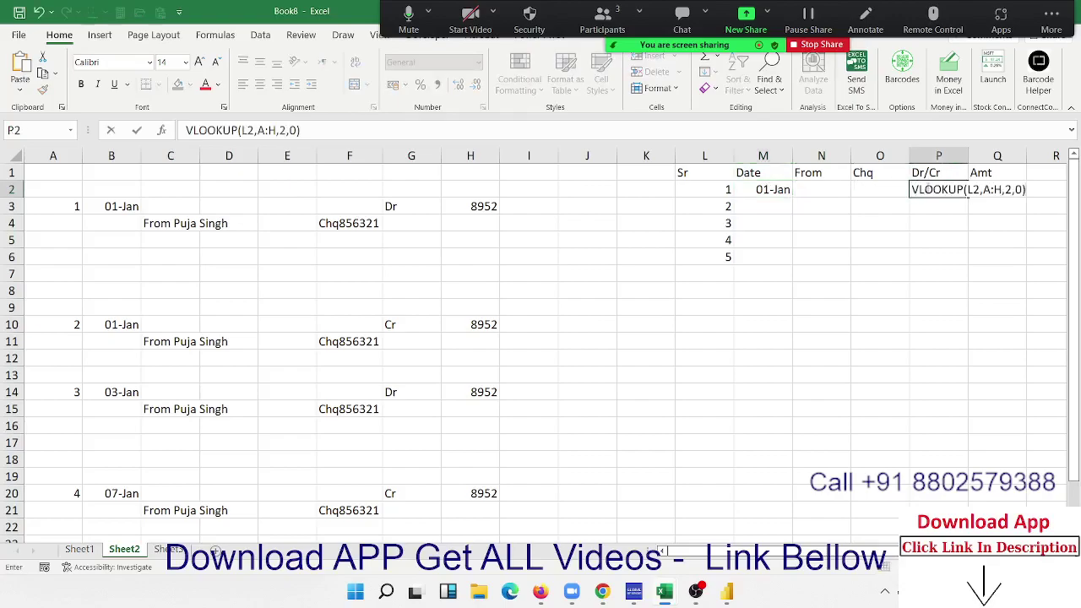
{"action": "key", "text": "Delete"}
{"action": "type", "text": "5"}
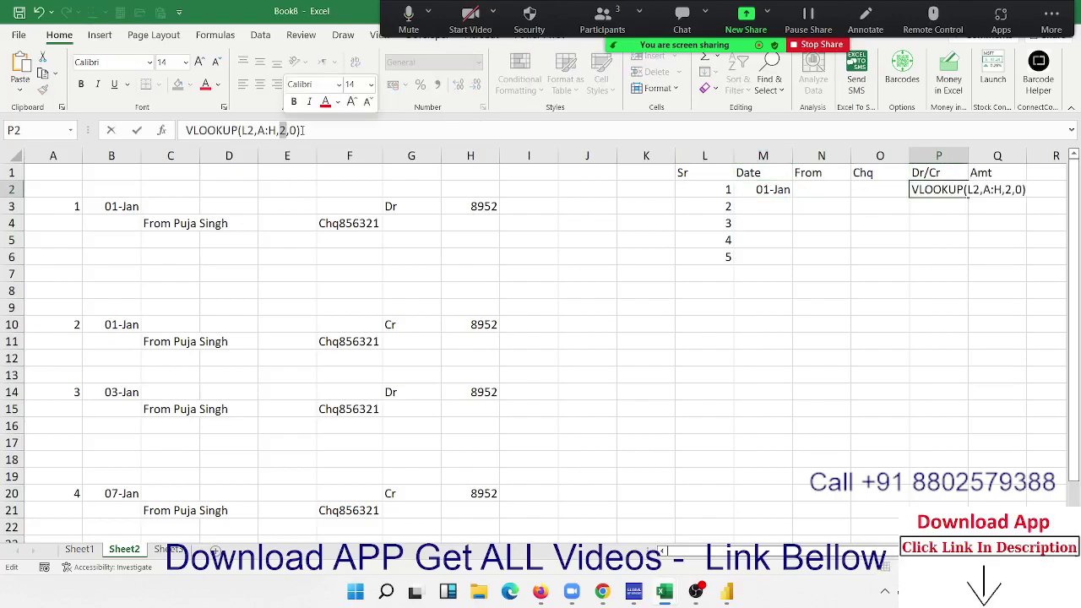
{"action": "key", "text": "Return"}
{"action": "key", "text": "Up"}
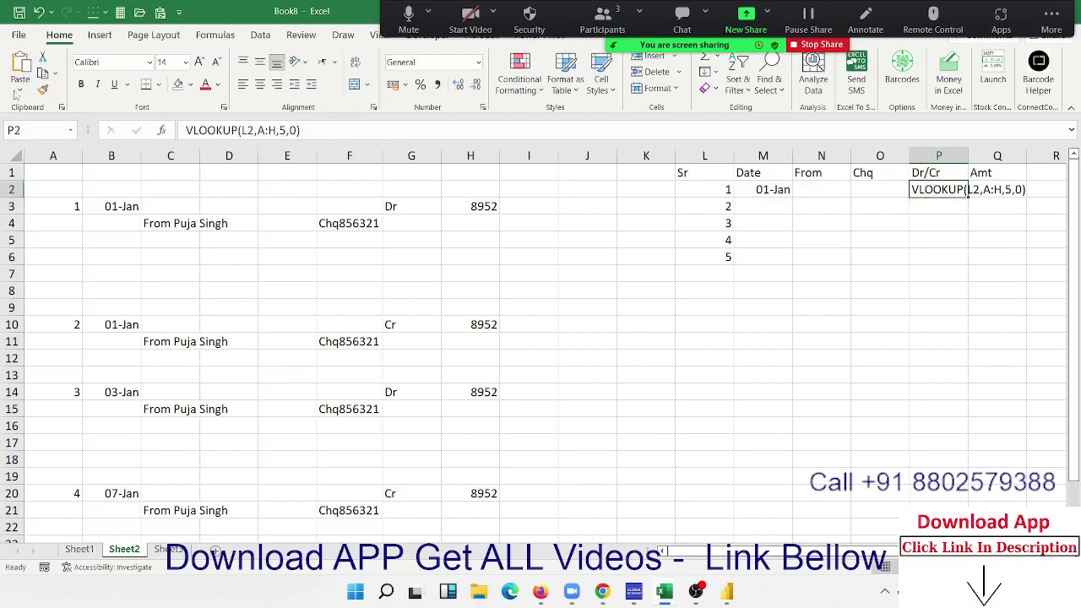
{"action": "left_click", "coordinate": [186, 130]}
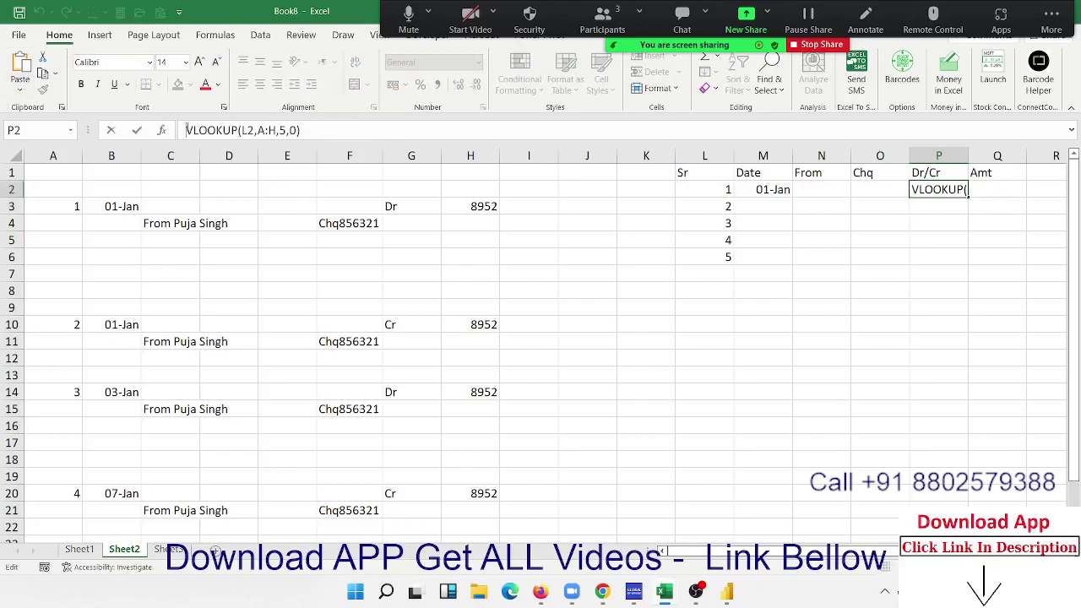
{"action": "type", "text": "="}
{"action": "key", "text": "Return"}
{"action": "key", "text": "Up"}
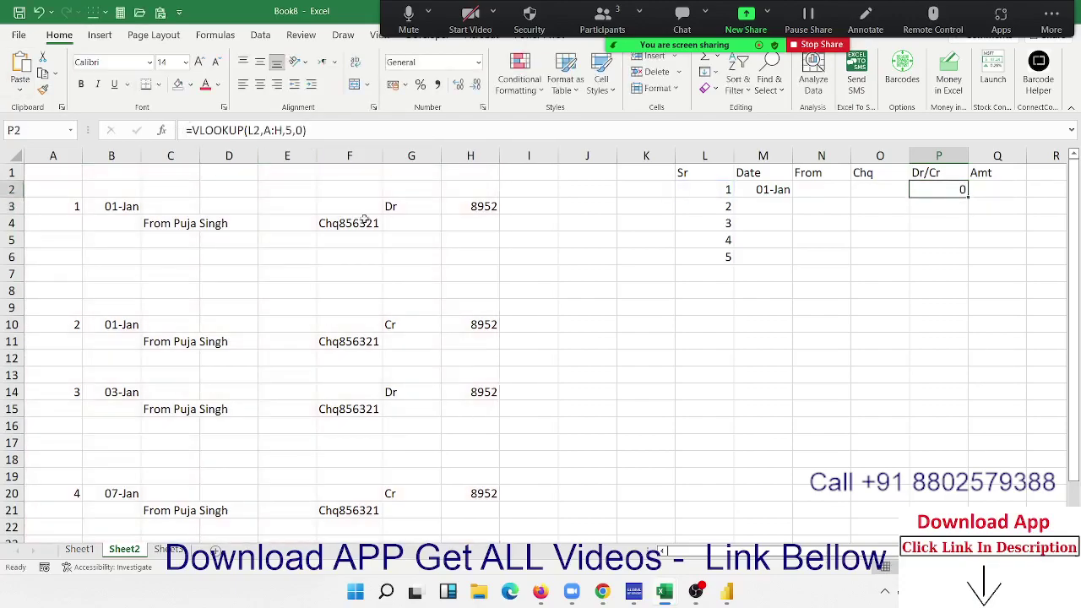
Correct P2's lookup column index to 7 to return the Dr/Cr value.
{"action": "left_click_drag", "start_coordinate": [53, 155], "coordinate": [380, 141]}
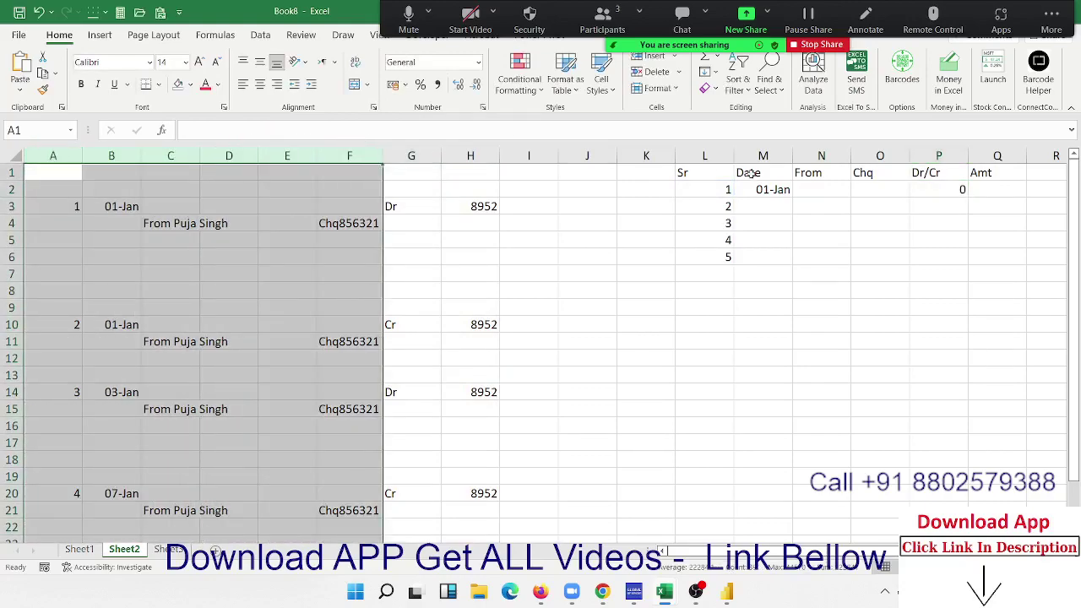
{"action": "double_click", "coordinate": [967, 190]}
{"action": "type", "text": "=VLOOKUP(L2,A:H,5,0)"}
{"action": "left_click", "coordinate": [287, 130]}
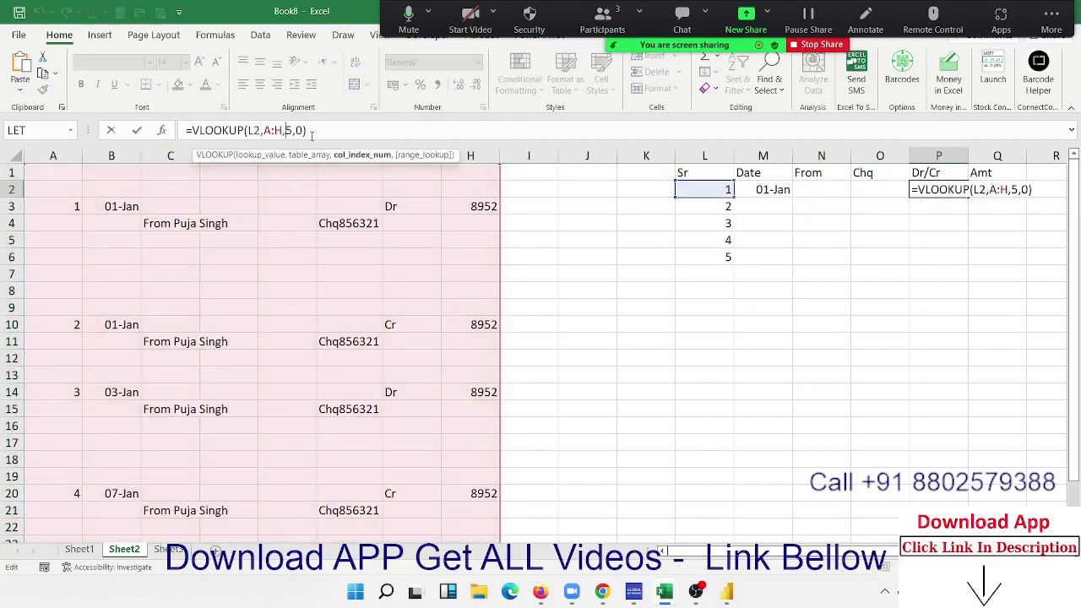
{"action": "key", "text": "Delete"}
{"action": "type", "text": "7"}
{"action": "key", "text": "ctrl+Return"}
{"action": "key", "text": "Right"}
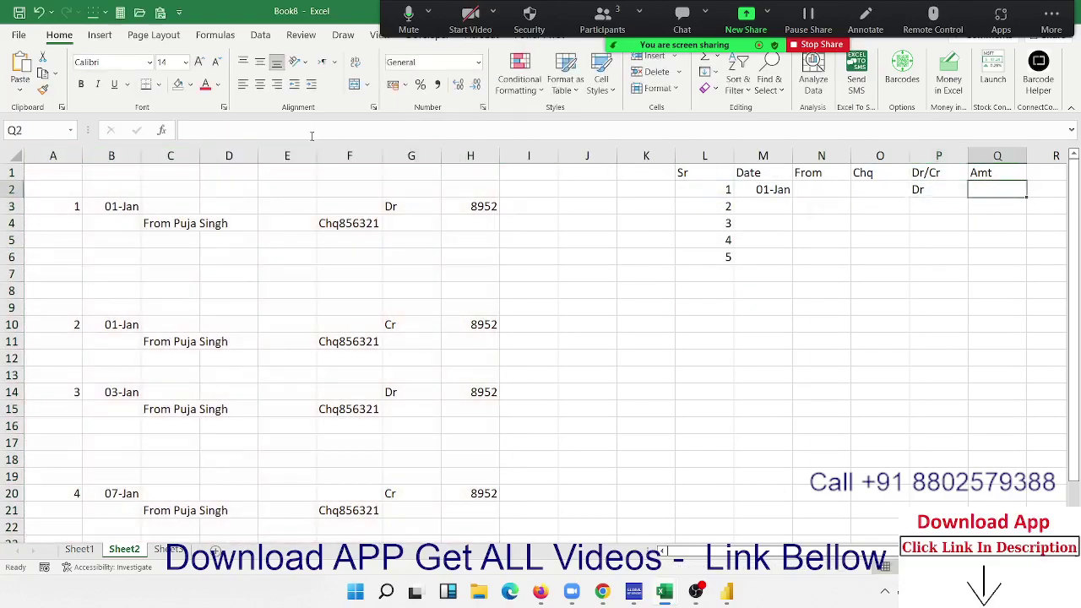
Enter =VLOOKUP(L2,A:H,8,0) in Amt cell Q2.
{"action": "double_click", "coordinate": [1022, 190]}
{"action": "type", "text": "=VLOOKUP(L2,A:H,2,0)"}
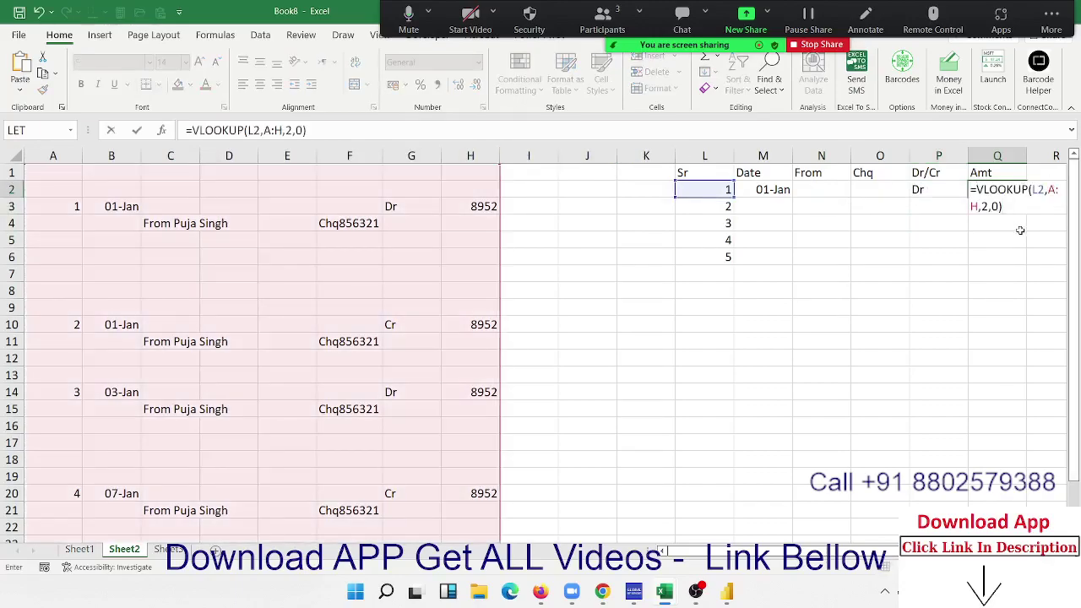
{"action": "key", "text": "Left"}
{"action": "key", "text": "Left"}
{"action": "key", "text": "Left"}
{"action": "key", "text": "BackSpace"}
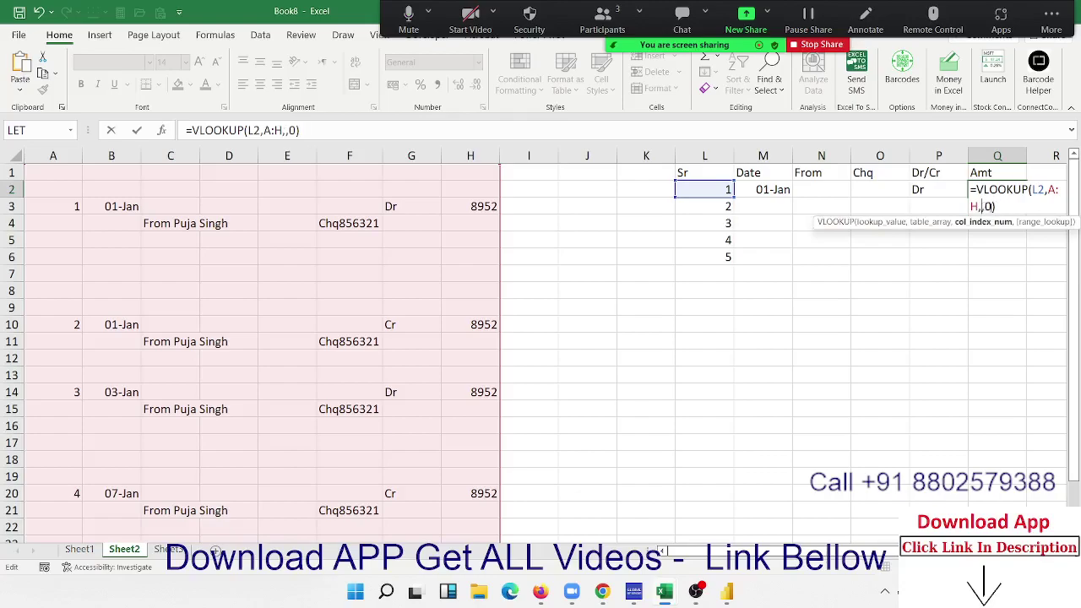
{"action": "type", "text": "8"}
{"action": "key", "text": "Return"}
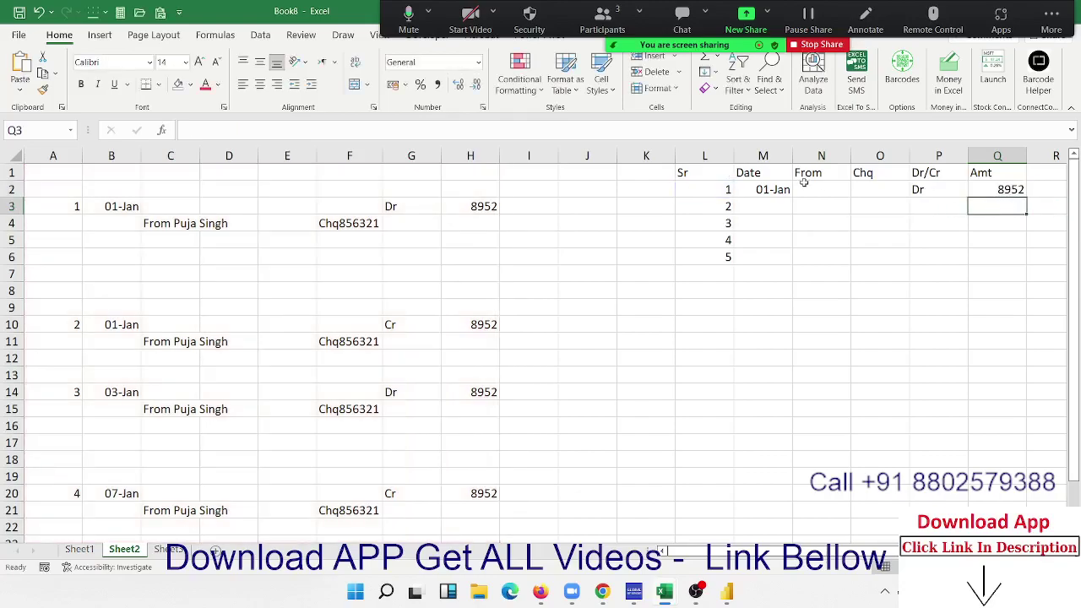
Fill the row-2 lookup formulas down through row 13.
{"action": "mouse_move", "coordinate": [782, 189]}
{"action": "left_mouse_down"}
{"action": "mouse_move", "coordinate": [862, 195]}
{"action": "mouse_move", "coordinate": [1030, 377]}
{"action": "left_mouse_up"}
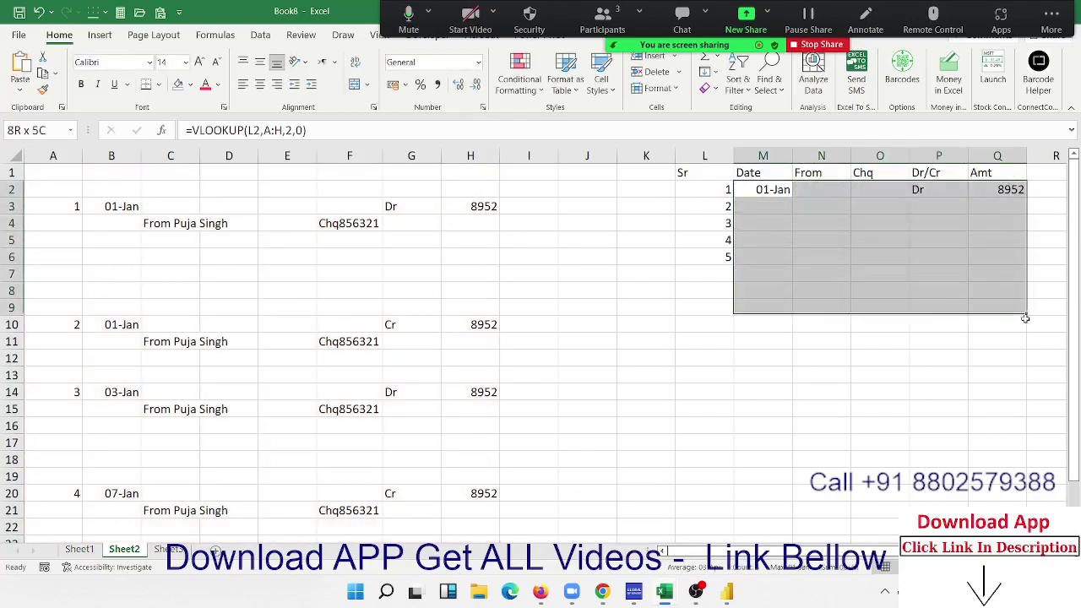
{"action": "key", "text": "ctrl+d"}
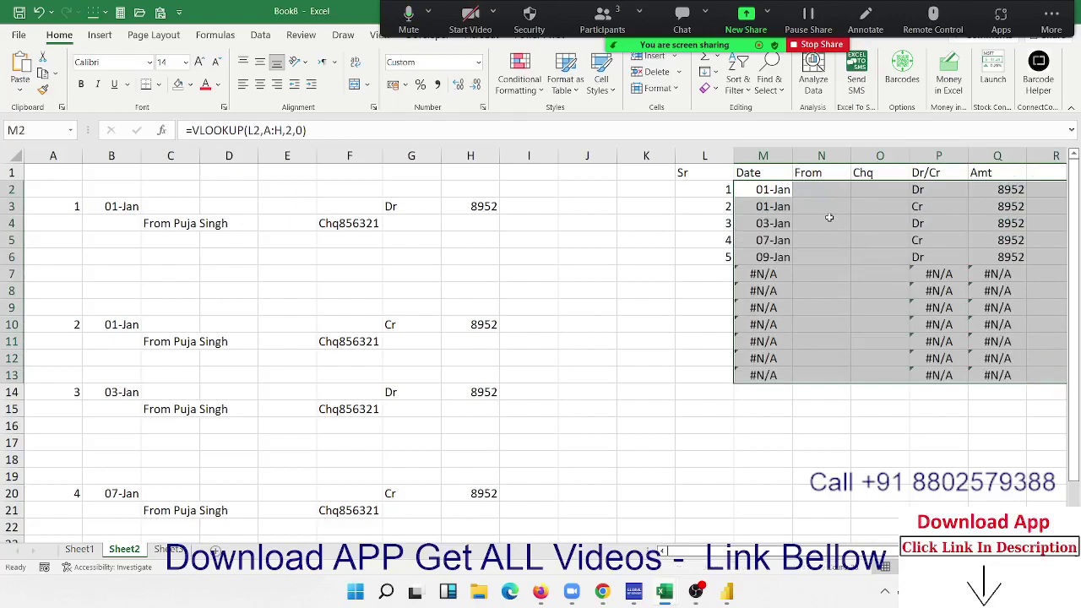
{"action": "left_click", "coordinate": [785, 192]}
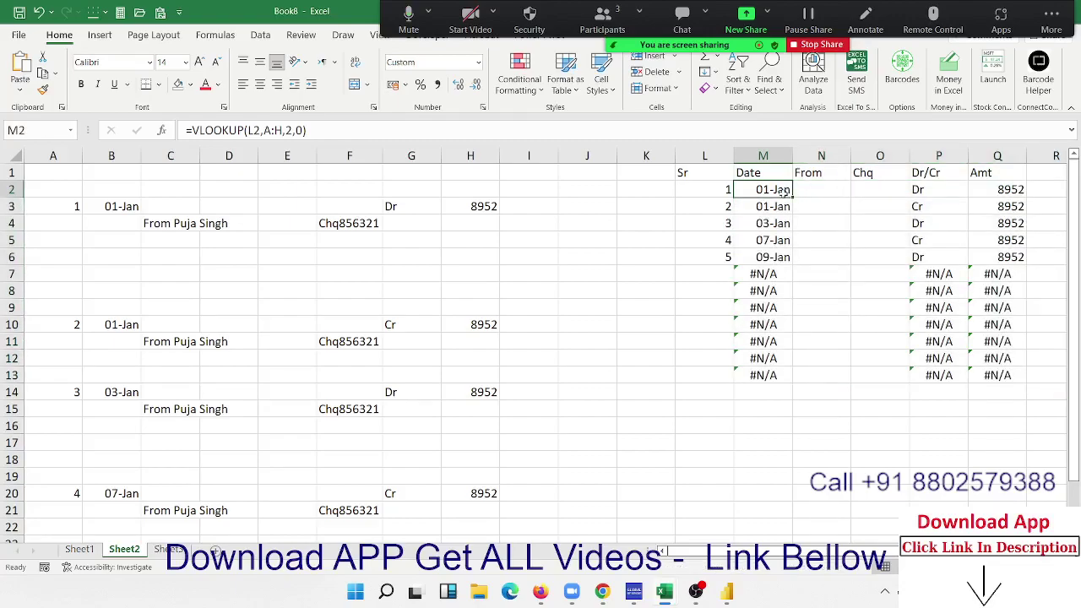
{"action": "left_click", "coordinate": [817, 195]}
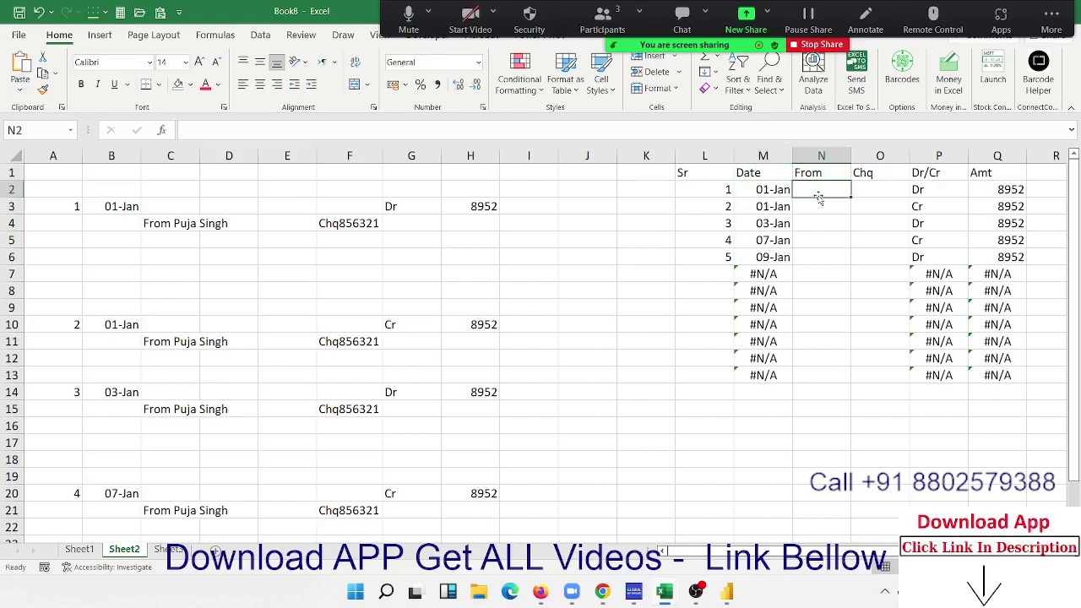
Enter =MATCH(L2,A:A,0) in From cell N2.
{"action": "type", "text": "="}
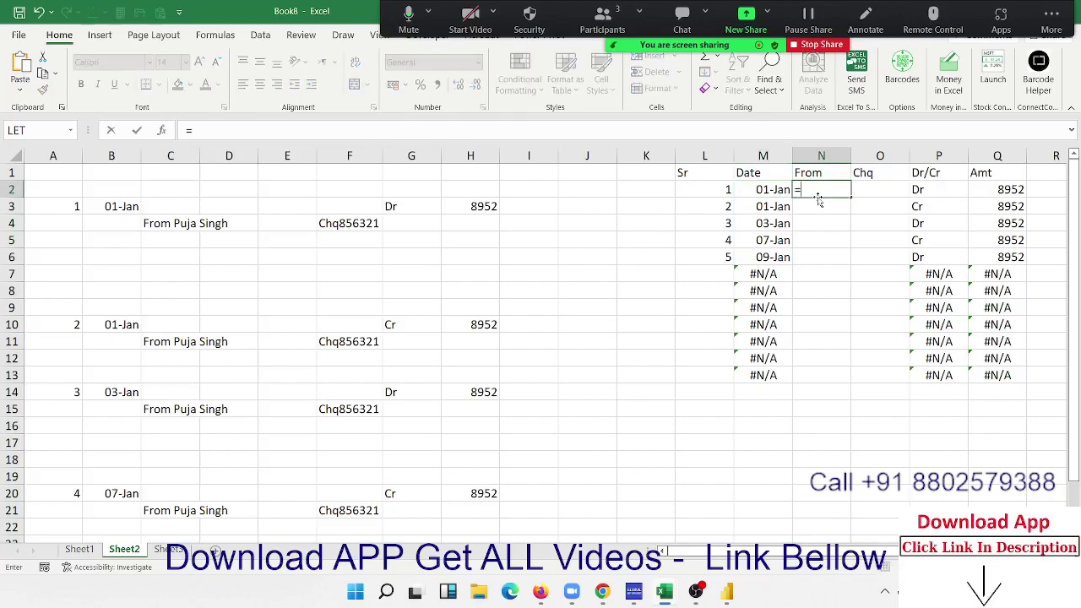
{"action": "type", "text": "ma"}
{"action": "key", "text": "Down"}
{"action": "key", "text": "Down"}
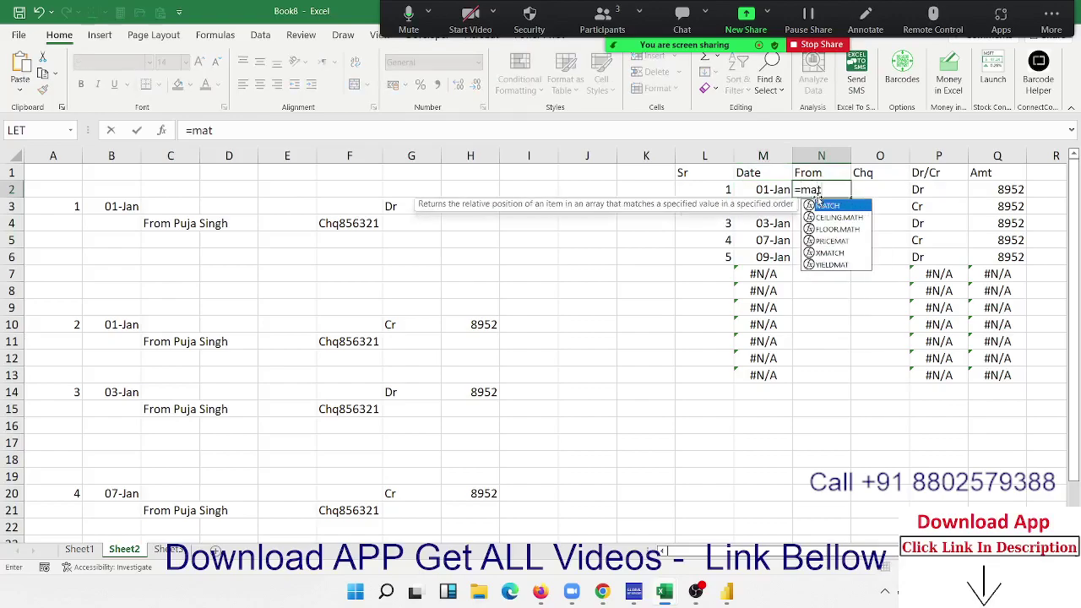
{"action": "key", "text": "Tab"}
{"action": "key", "text": "Left"}
{"action": "key", "text": "Left"}
{"action": "type", "text": ","}
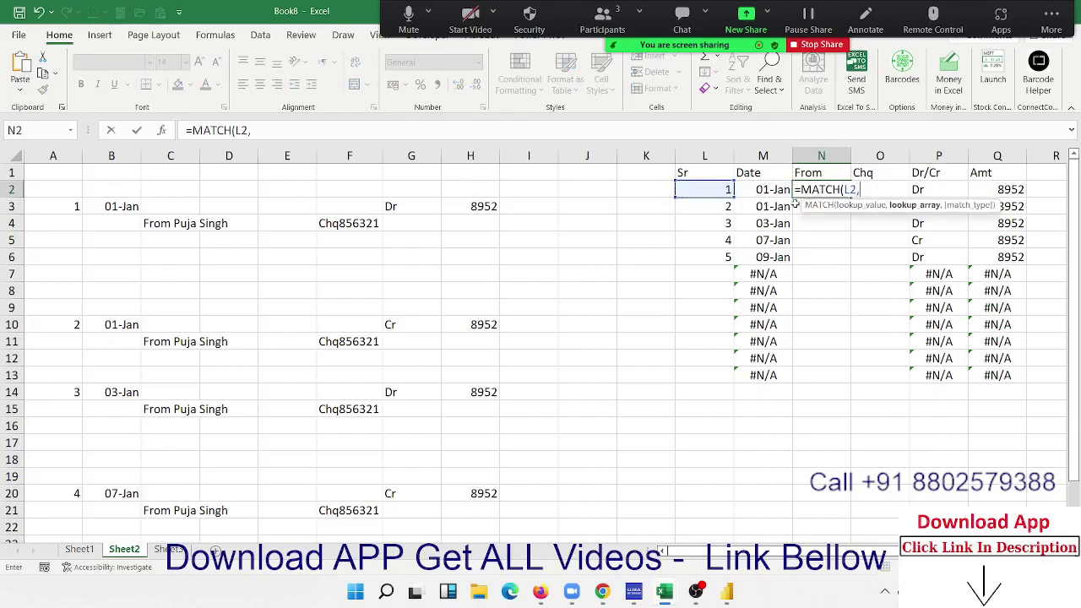
{"action": "left_click", "coordinate": [53, 155]}
{"action": "type", "text": ",0"}
{"action": "key", "text": "ctrl+Return"}
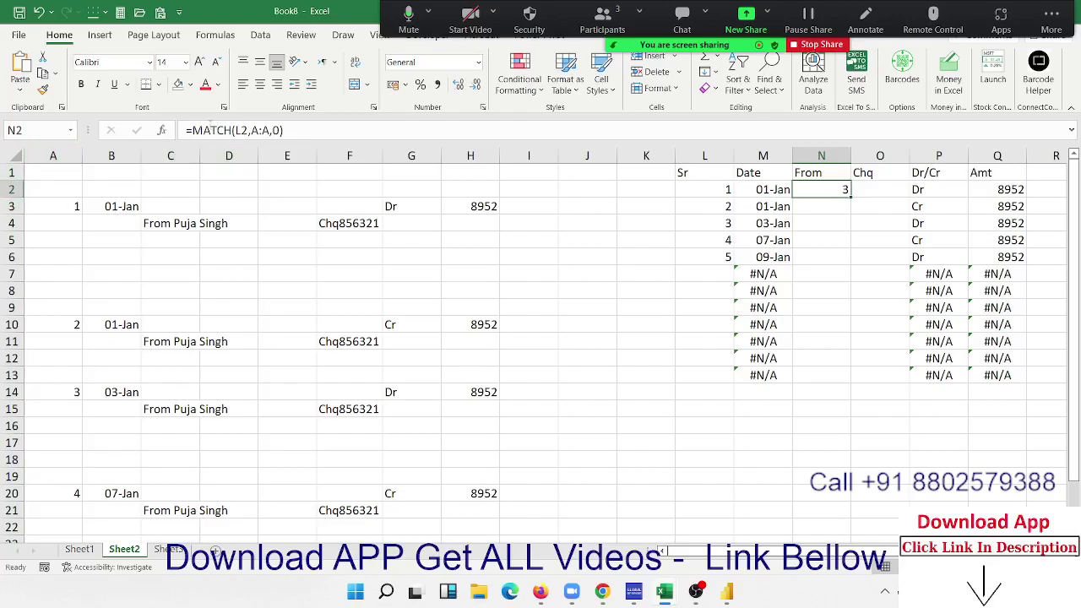
Wrap it as =OFFSET(A1,MATCH(L2,A:A,0),2) to return the payer name.
{"action": "left_click", "coordinate": [193, 130]}
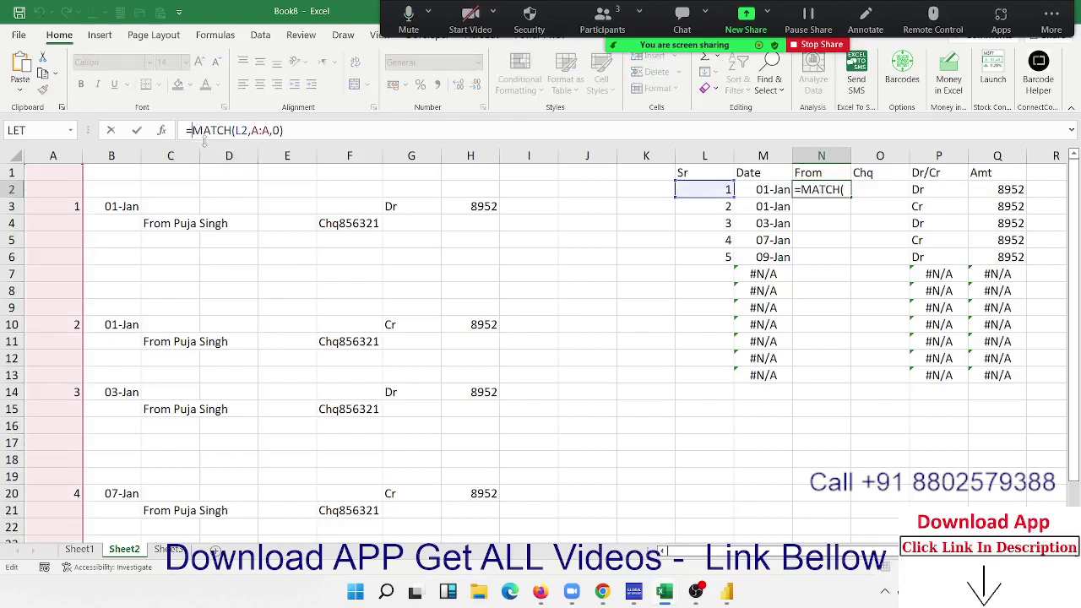
{"action": "type", "text": "off"}
{"action": "key", "text": "Tab"}
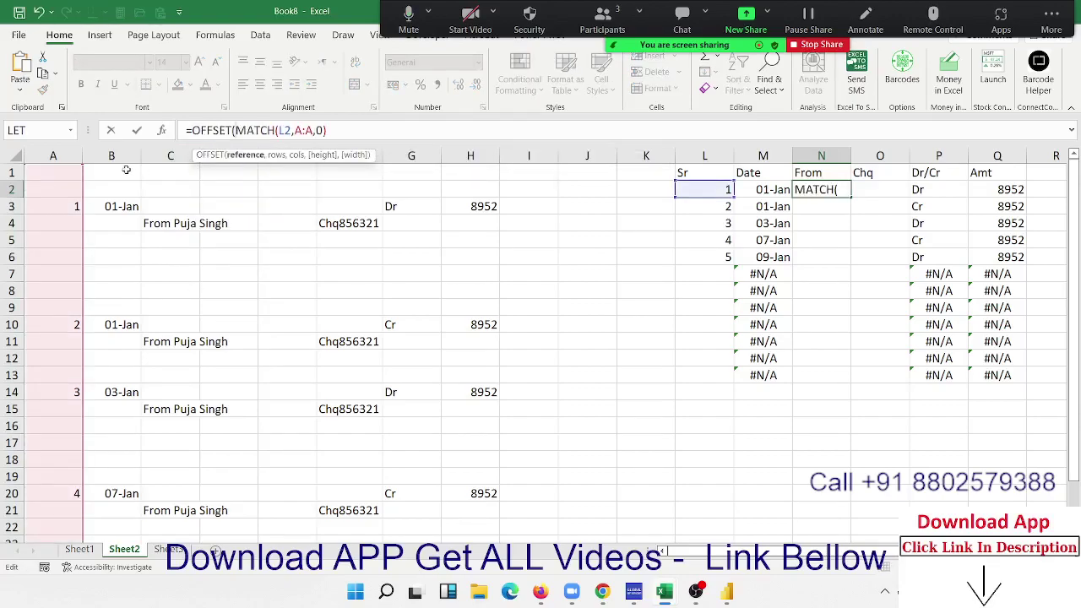
{"action": "left_click", "coordinate": [60, 172]}
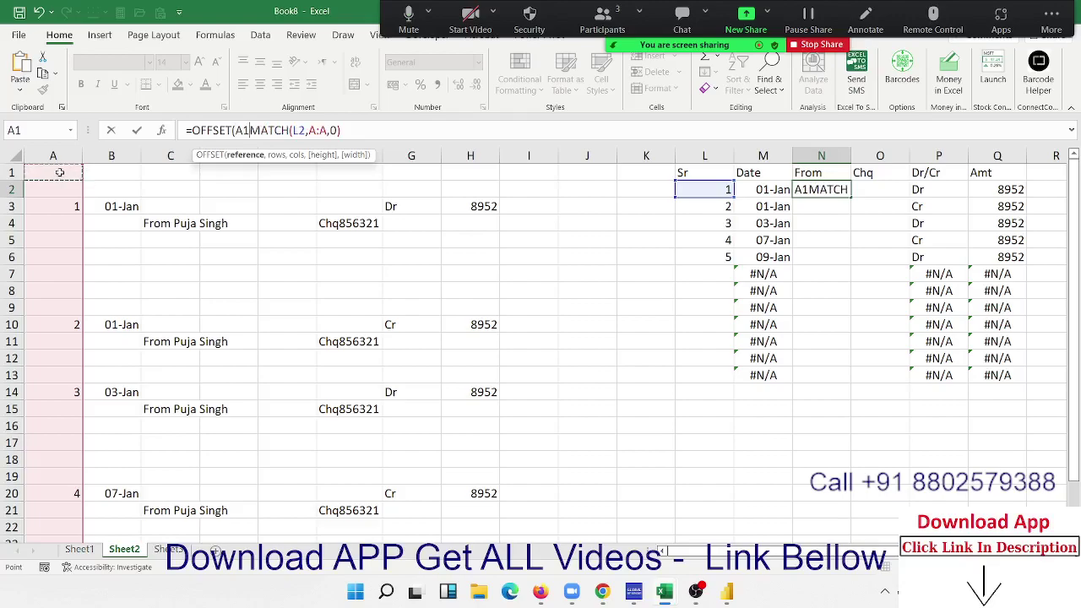
{"action": "type", "text": ","}
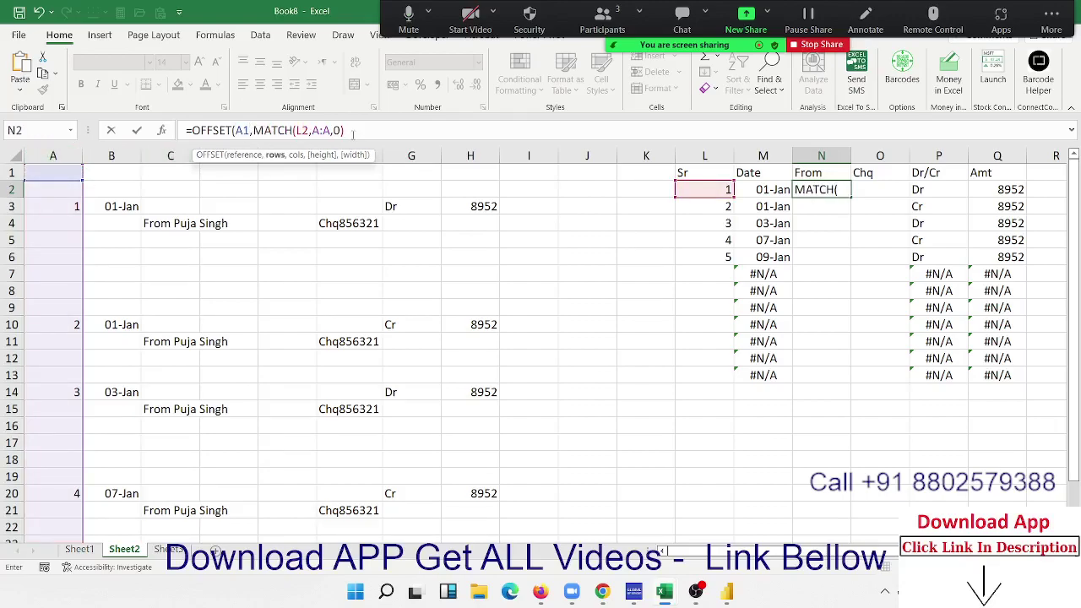
{"action": "left_click", "coordinate": [353, 134]}
{"action": "type", "text": "1"}
{"action": "key", "text": "BackSpace"}
{"action": "key", "text": "BackSpace"}
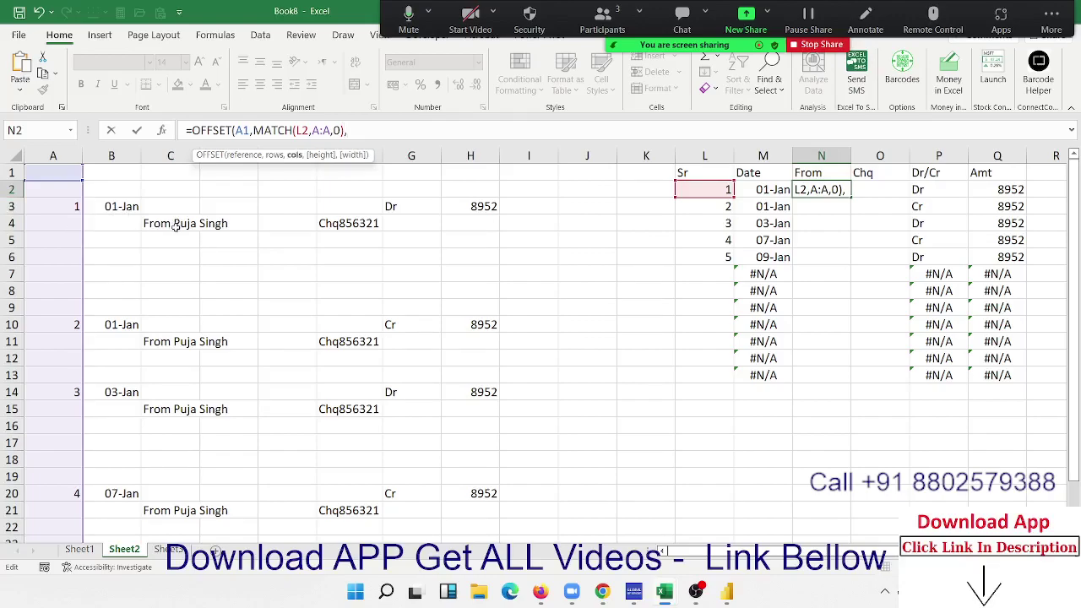
{"action": "type", "text": "2"}
{"action": "key", "text": "Return"}
{"action": "key", "text": "Return"}
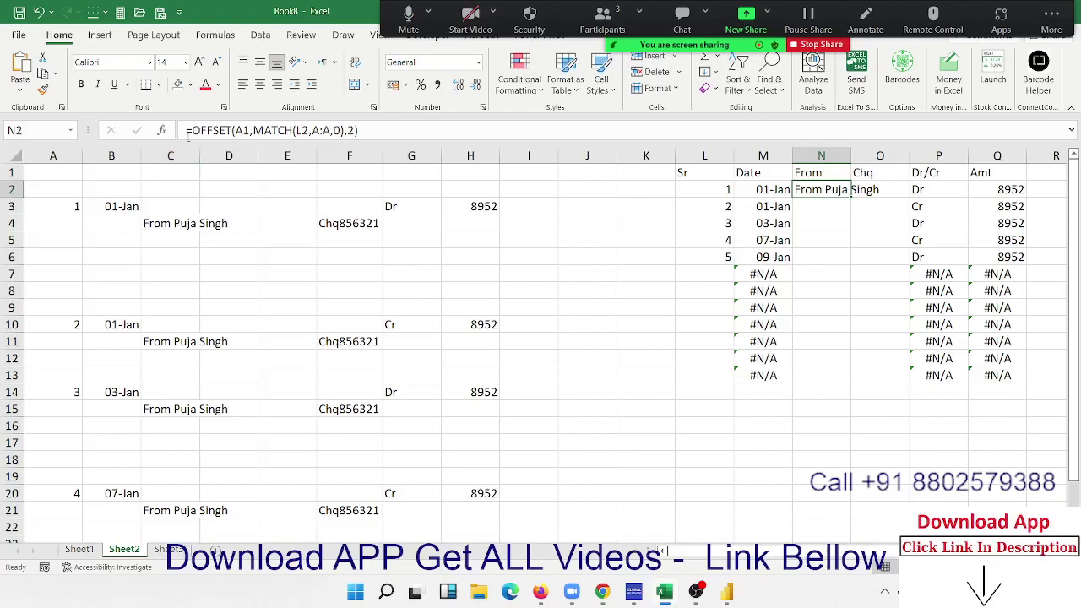
Wrap the N2 OFFSET formula in SUBSTITUTE so the sender prefix is stripped.
{"action": "left_click", "coordinate": [191, 131]}
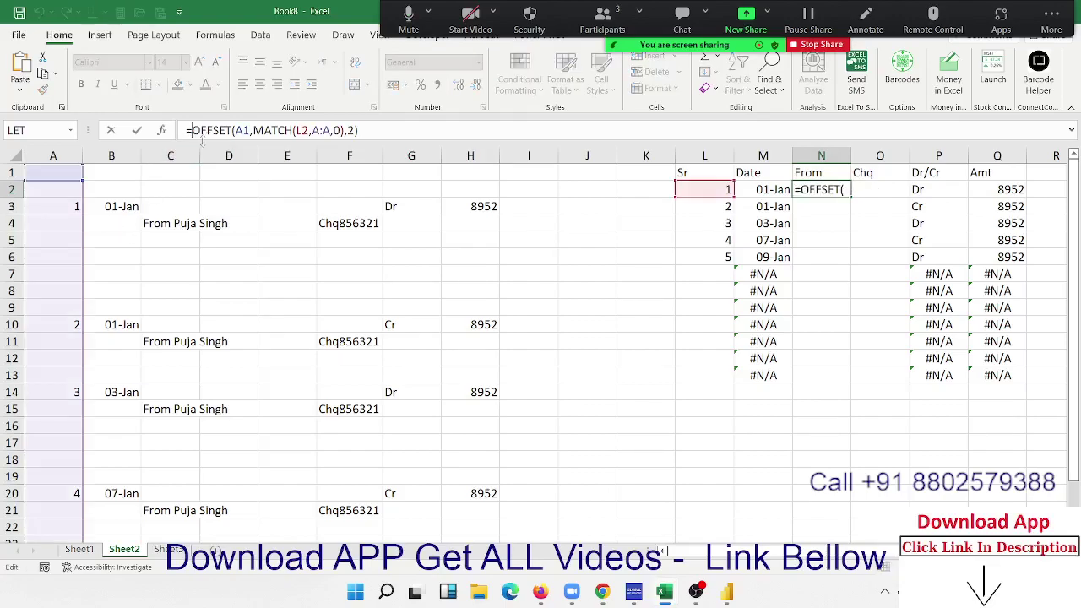
{"action": "type", "text": "sub"}
{"action": "key", "text": "Tab"}
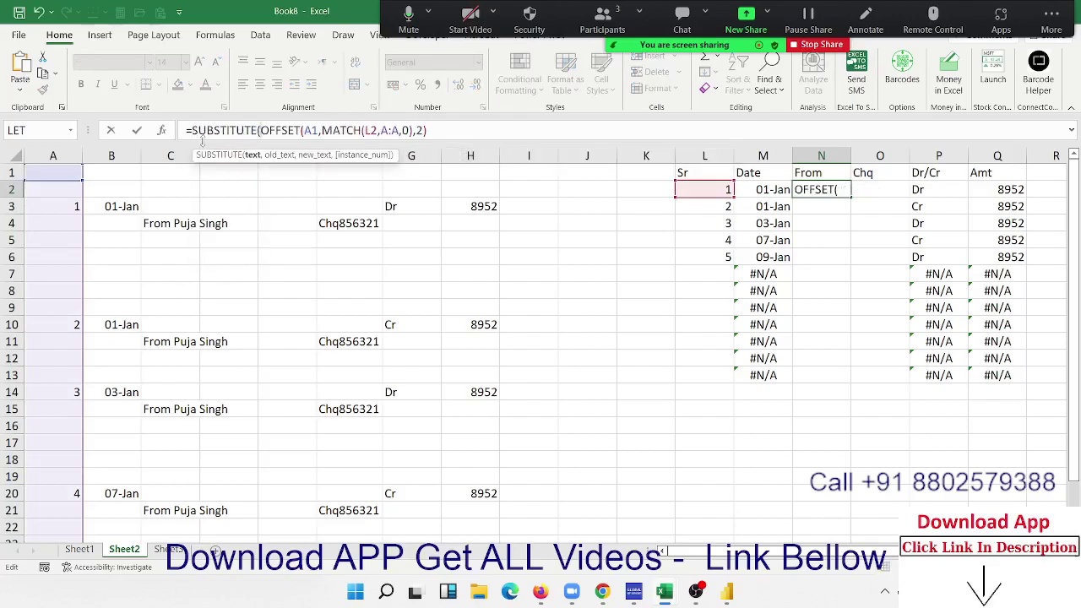
{"action": "left_click", "coordinate": [440, 131]}
{"action": "type", "text": ",\"Form \""}
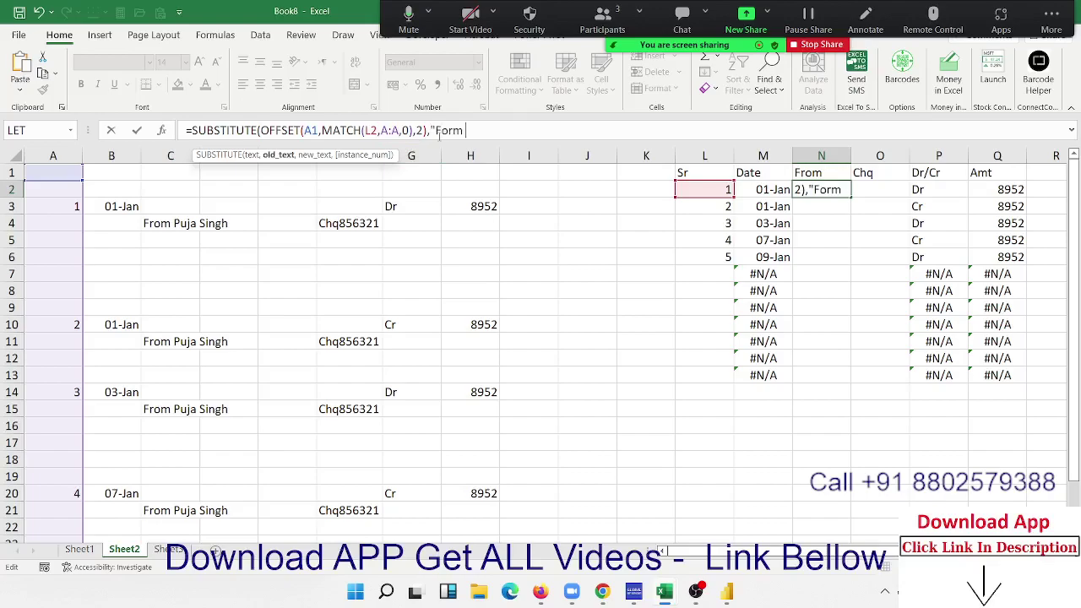
{"action": "type", "text": ",\"\""}
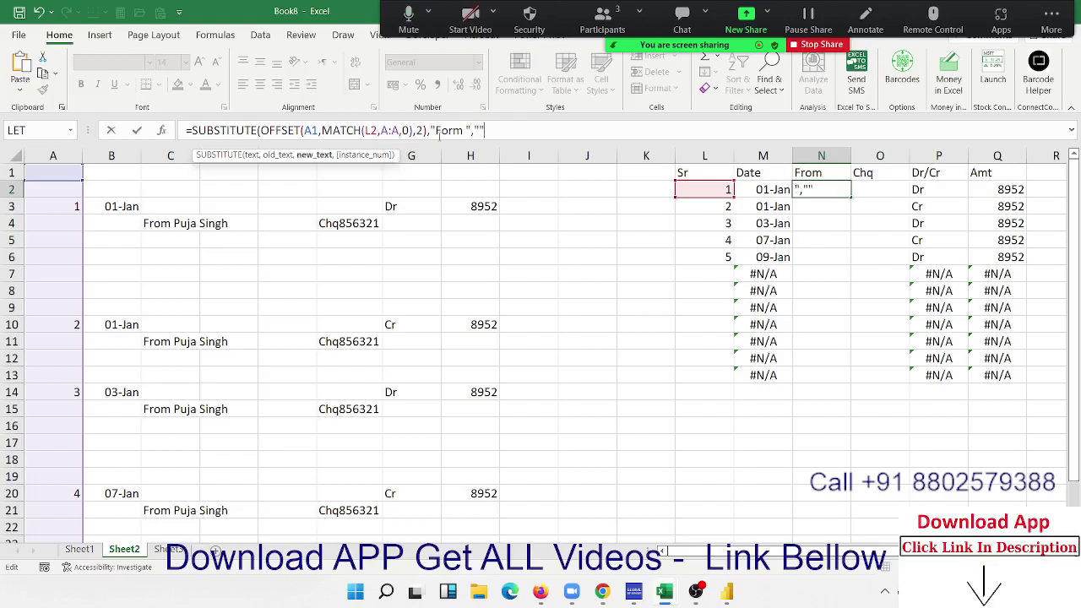
{"action": "type", "text": ")"}
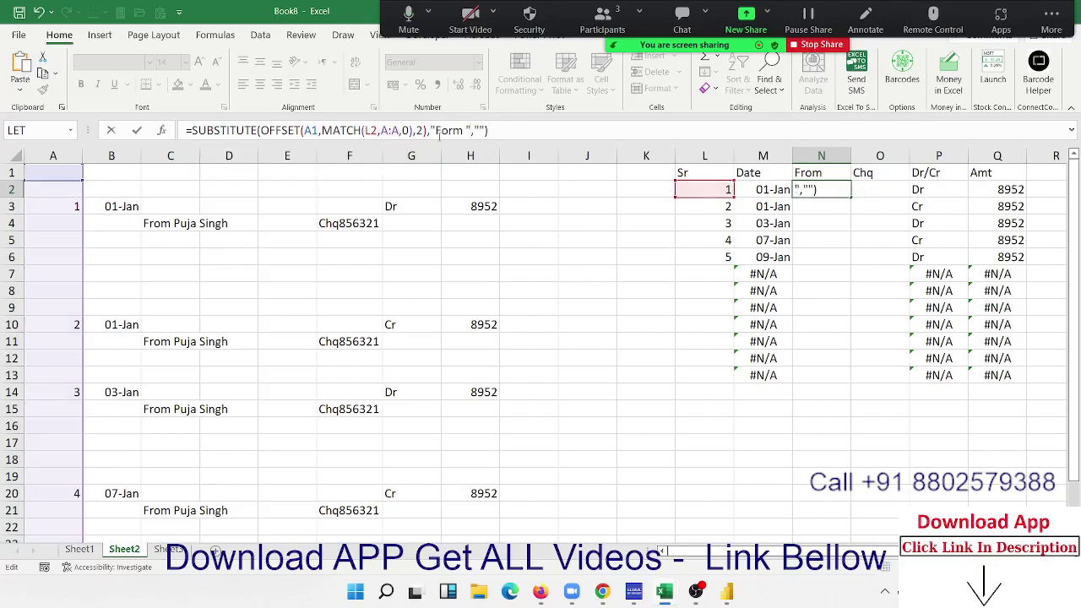
{"action": "key", "text": "Return"}
Make the A1 reference absolute ($A$1) and correct the 'Form ' typo to 'From '.
{"action": "key", "text": "Up"}
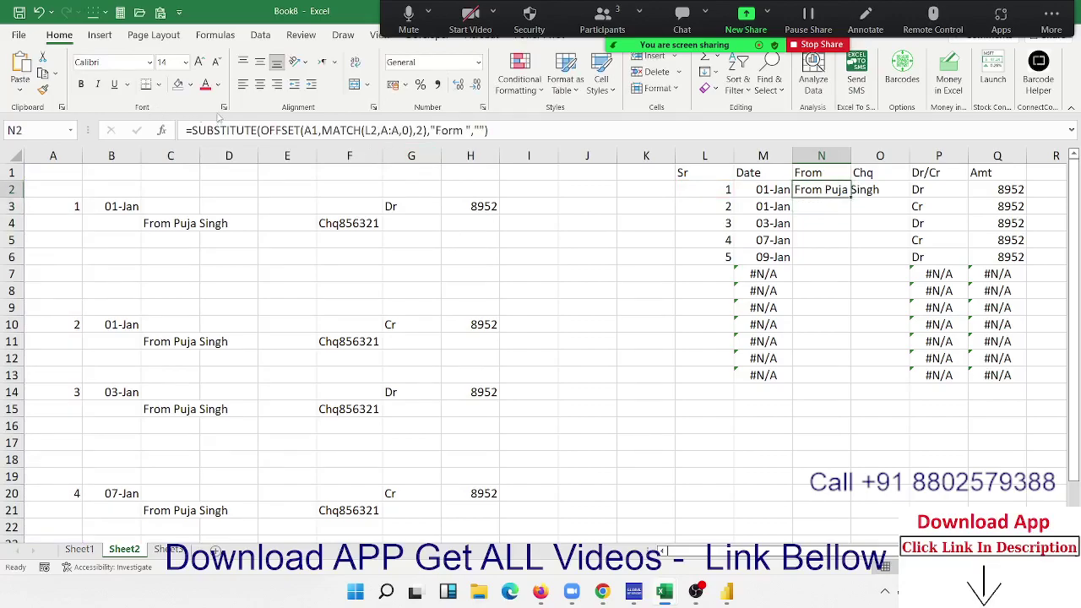
{"action": "double_click", "coordinate": [311, 130]}
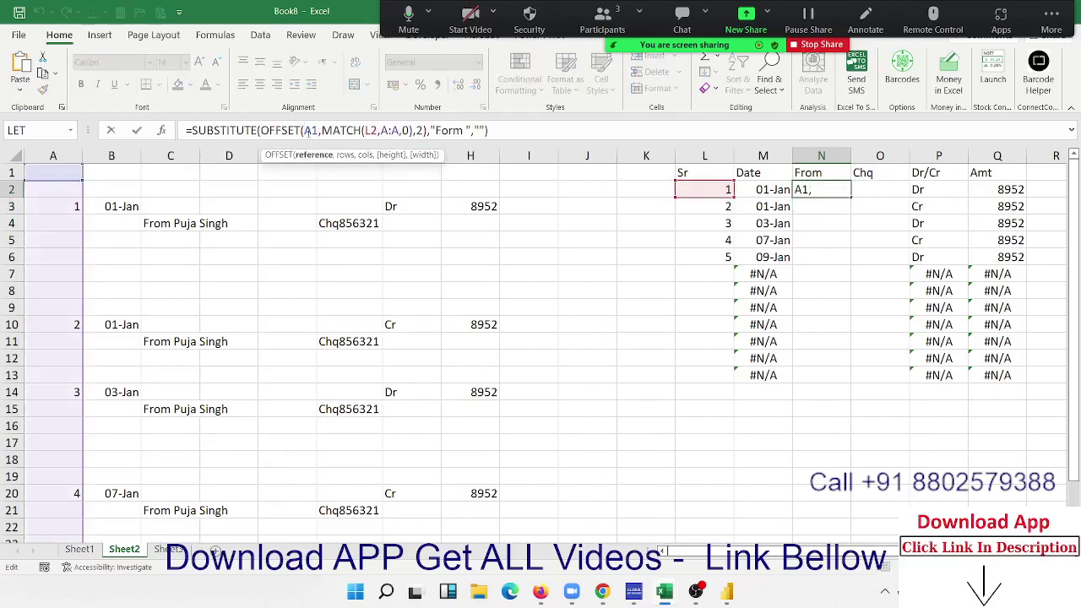
{"action": "key", "text": "F4"}
{"action": "key", "text": "ctrl+Return"}
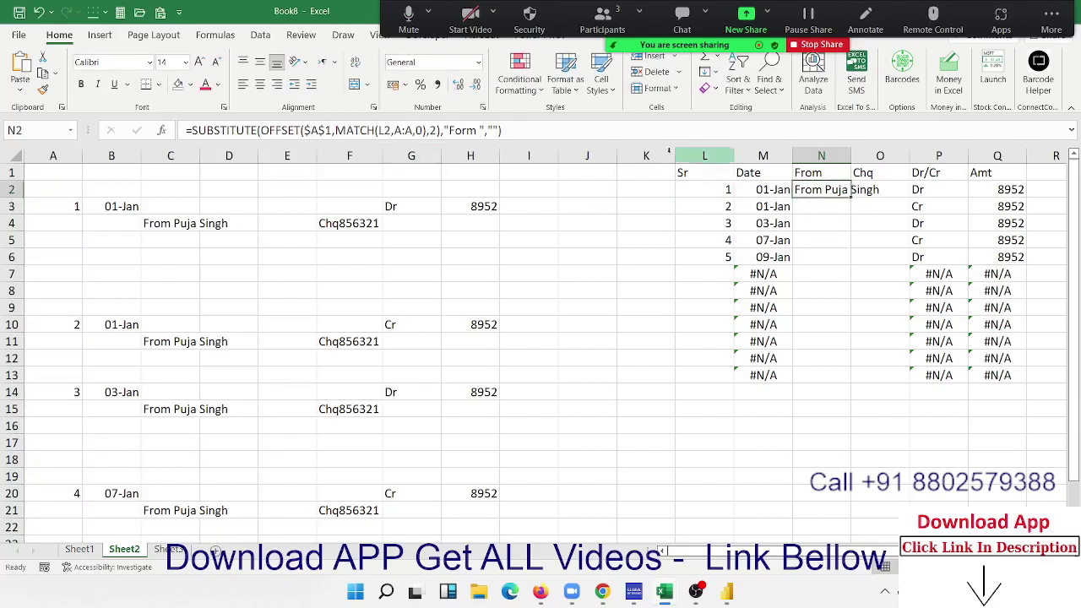
{"action": "left_click", "coordinate": [479, 130]}
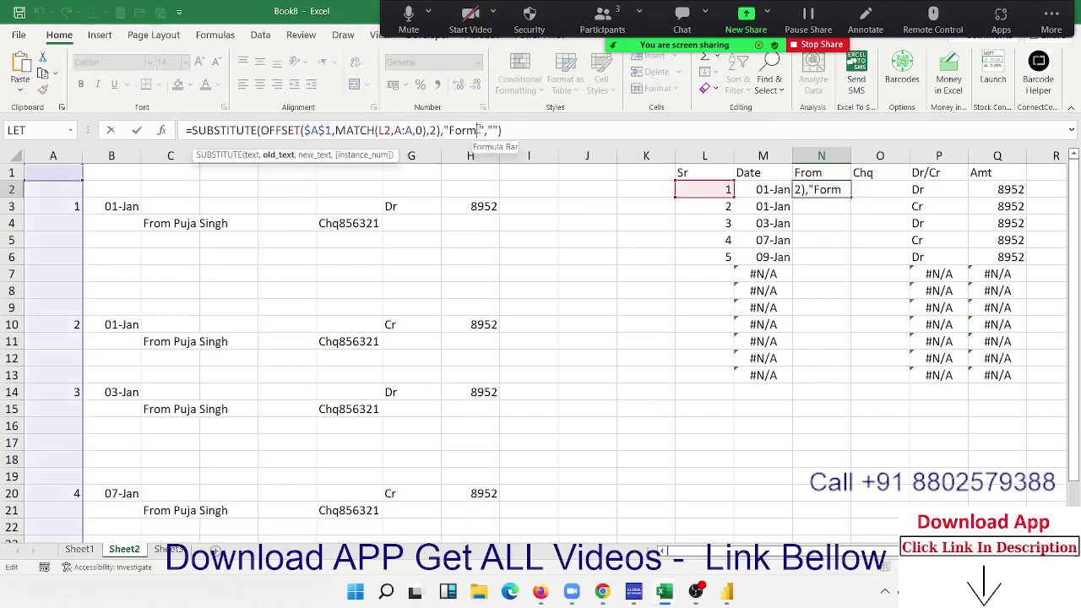
{"action": "left_click", "coordinate": [464, 131]}
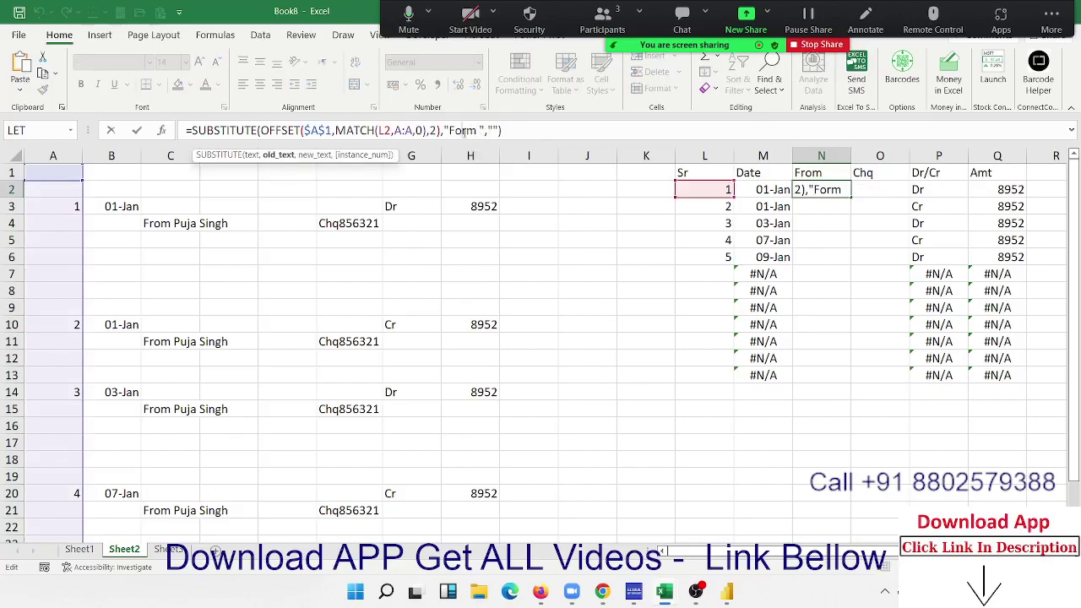
{"action": "key", "text": "BackSpace"}
{"action": "type", "text": "o"}
{"action": "key", "text": "ctrl+Return"}
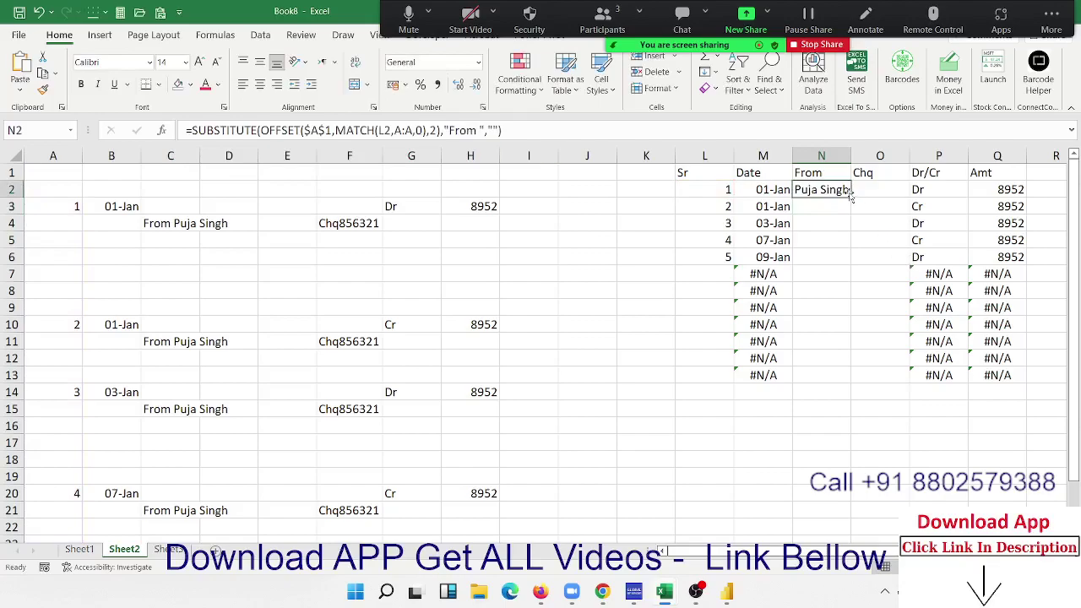
Fill the From formula down to N16 and copy N2's formula text.
{"action": "double_click", "coordinate": [852, 194]}
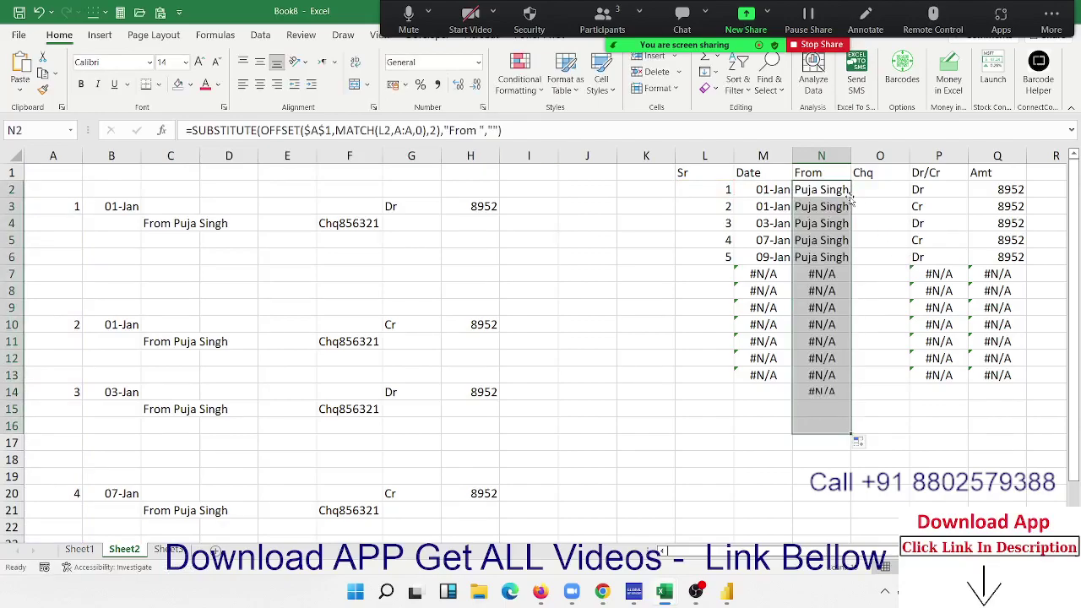
{"action": "left_click", "coordinate": [841, 193]}
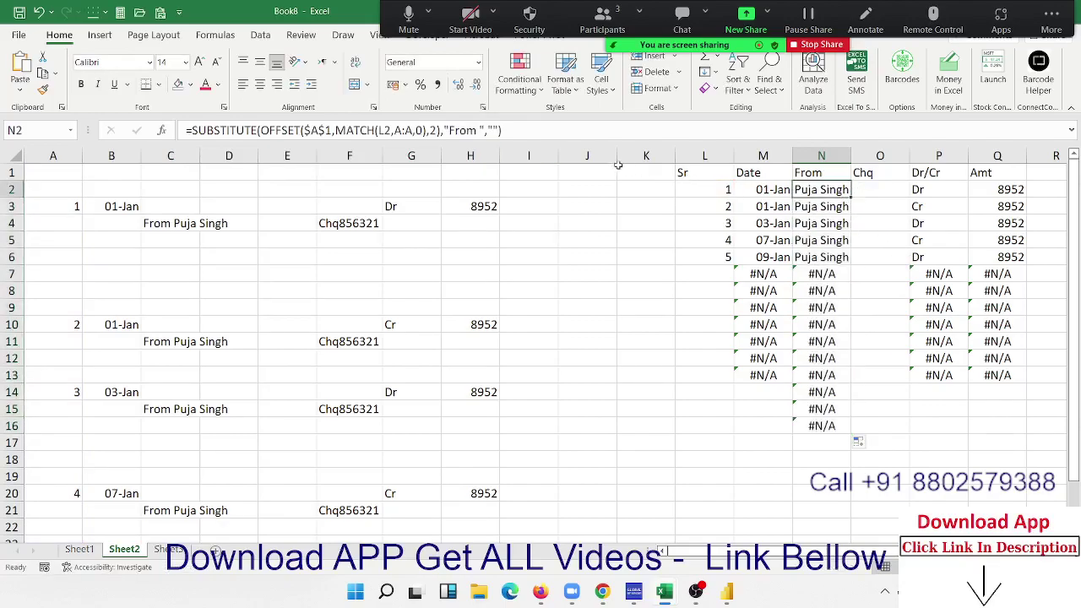
{"action": "left_click", "coordinate": [549, 130]}
{"action": "key", "text": "ctrl+c"}
{"action": "key", "text": "Escape"}
Paste N2's formula into O2 and change the OFFSET column offset from 2 to 5.
{"action": "left_click", "coordinate": [895, 191]}
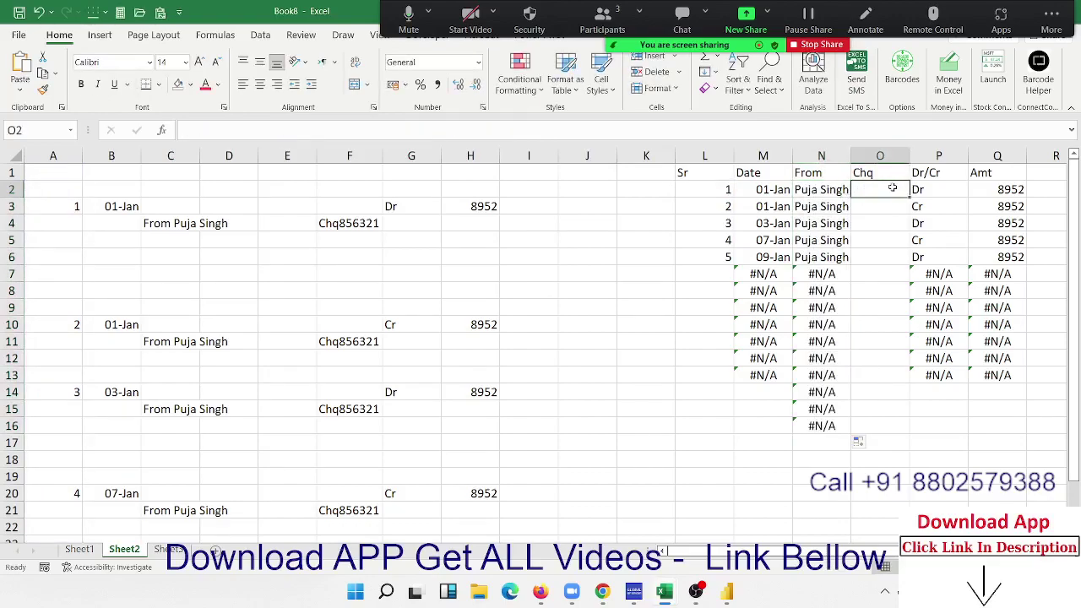
{"action": "key", "text": "ctrl+v"}
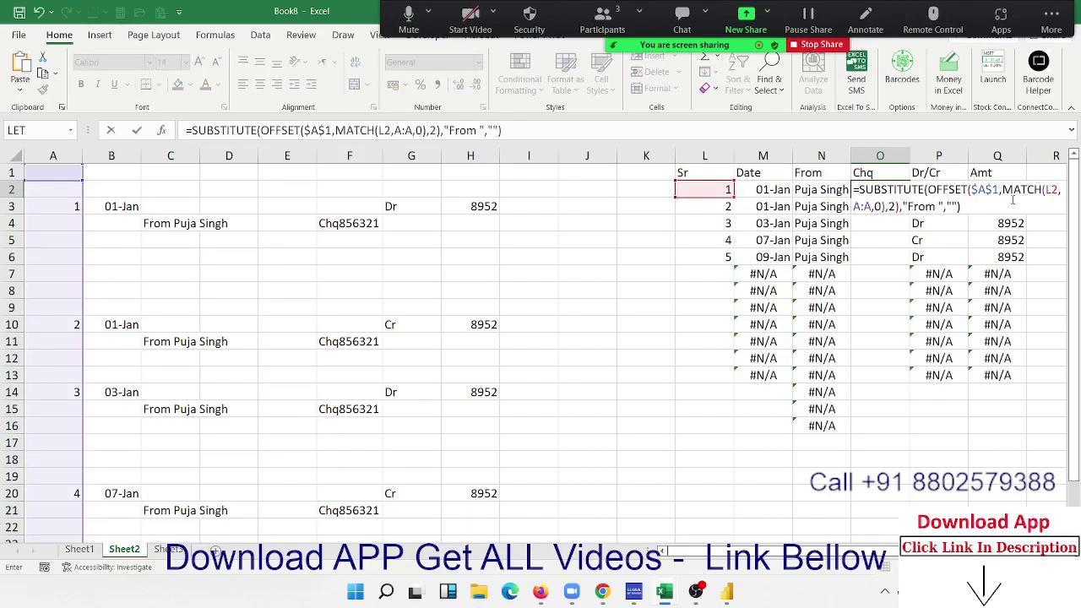
{"action": "left_click", "coordinate": [891, 207]}
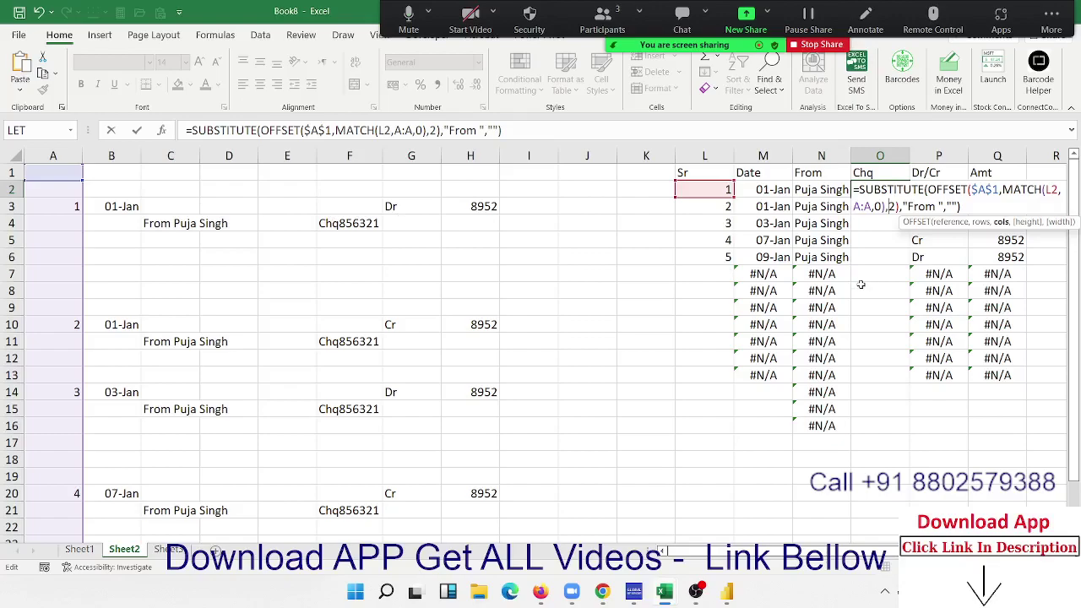
{"action": "type", "text": "5"}
{"action": "key", "text": "Delete"}
{"action": "key", "text": "ctrl+Return"}
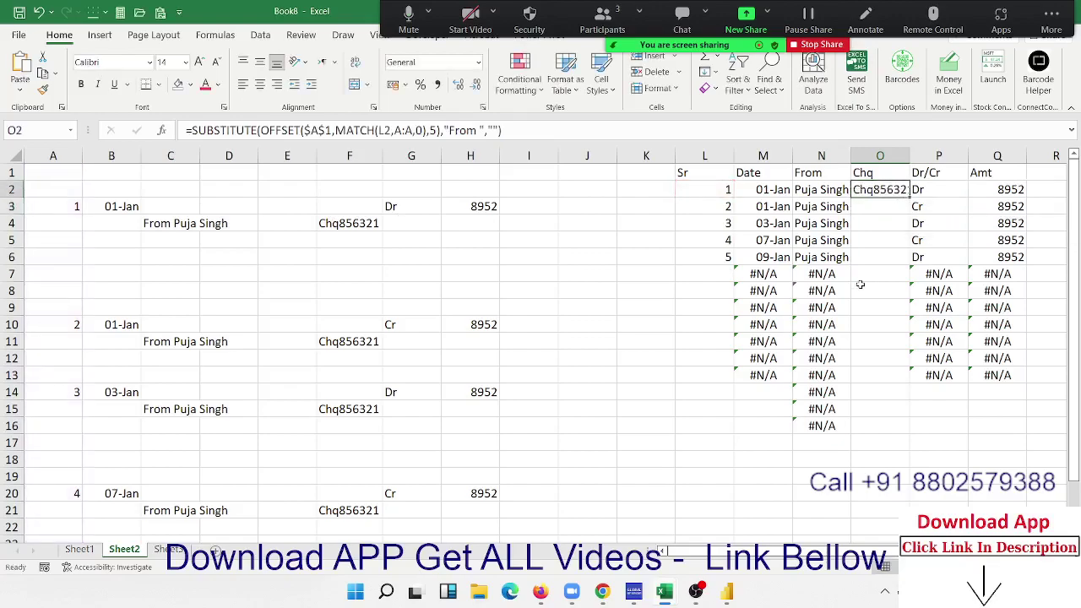
Replace 'From ' with 'Chq' in the O2 formula and fill it down the Chq column.
{"action": "double_click", "coordinate": [463, 131]}
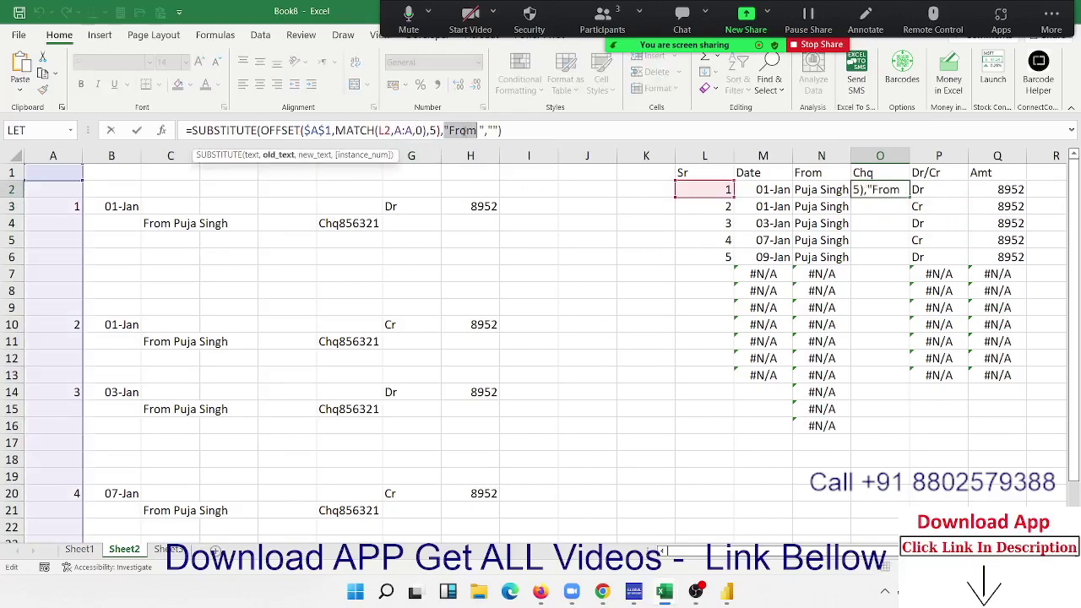
{"action": "key", "text": "BackSpace"}
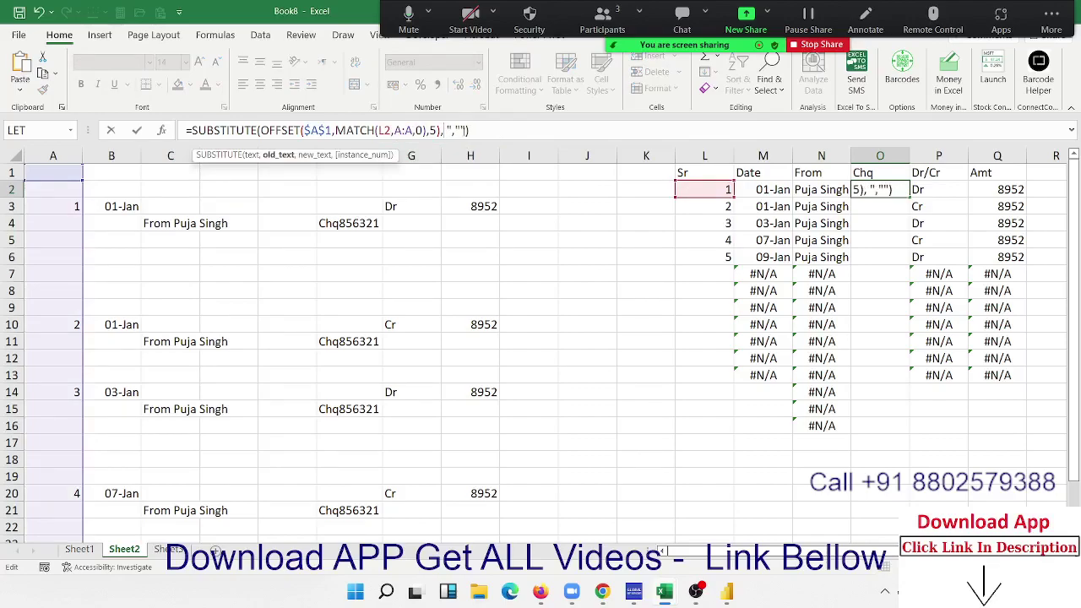
{"action": "type", "text": "\"Ch"}
{"action": "type", "text": "q"}
{"action": "key", "text": "BackSpace"}
{"action": "key", "text": "ctrl+Return"}
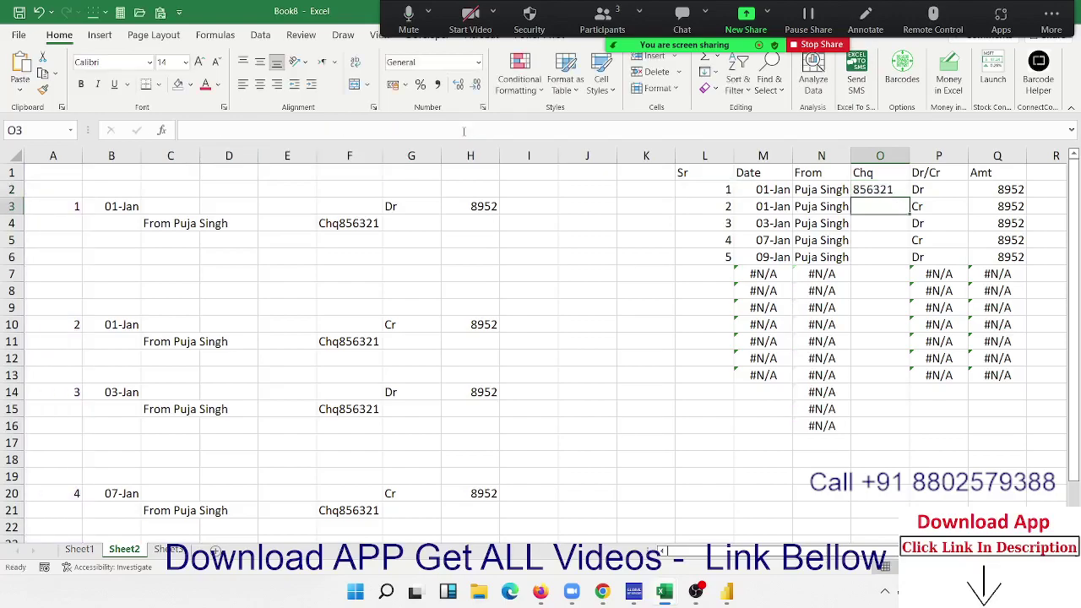
{"action": "double_click", "coordinate": [909, 196]}
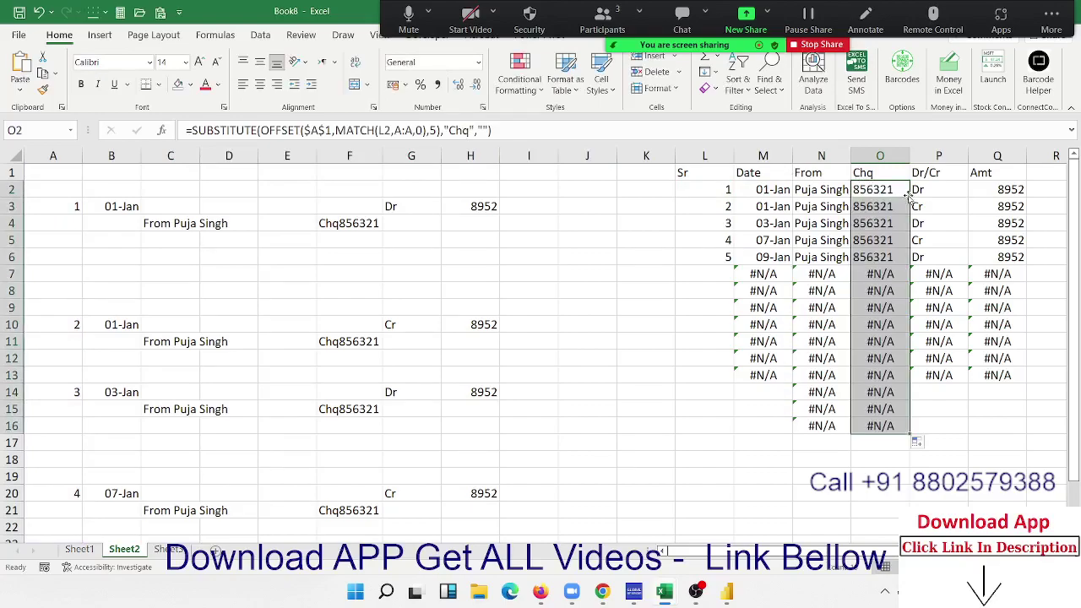
Review the filled Date, From and Chq results, then return to Power BI Desktop.
{"action": "left_click_drag", "start_coordinate": [775, 388], "coordinate": [1014, 448]}
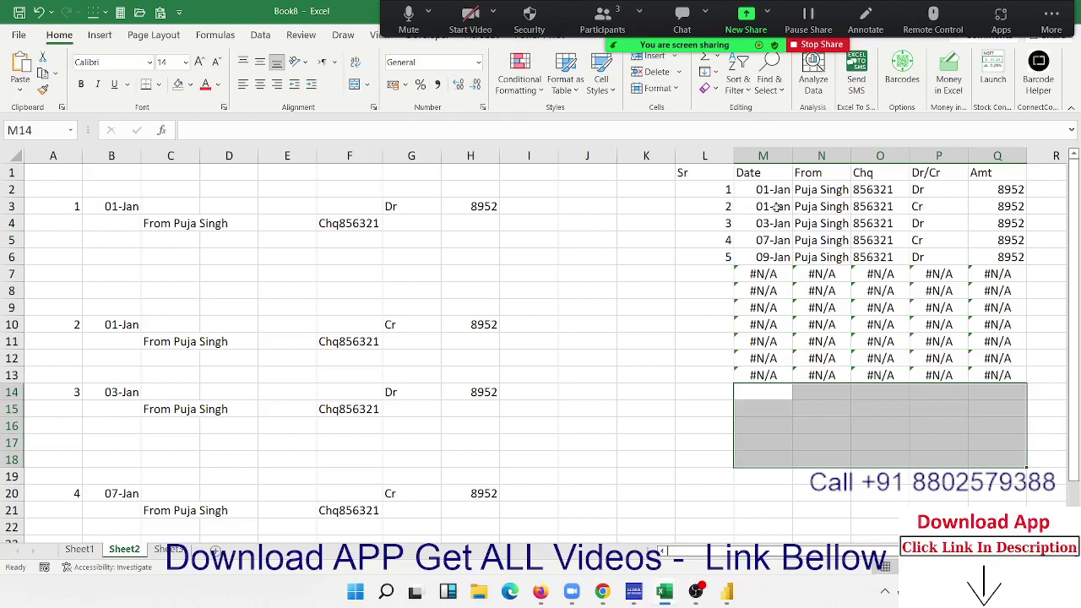
{"action": "mouse_move", "coordinate": [686, 169]}
{"action": "left_mouse_down"}
{"action": "mouse_move", "coordinate": [887, 194]}
{"action": "mouse_move", "coordinate": [1014, 257]}
{"action": "left_mouse_up"}
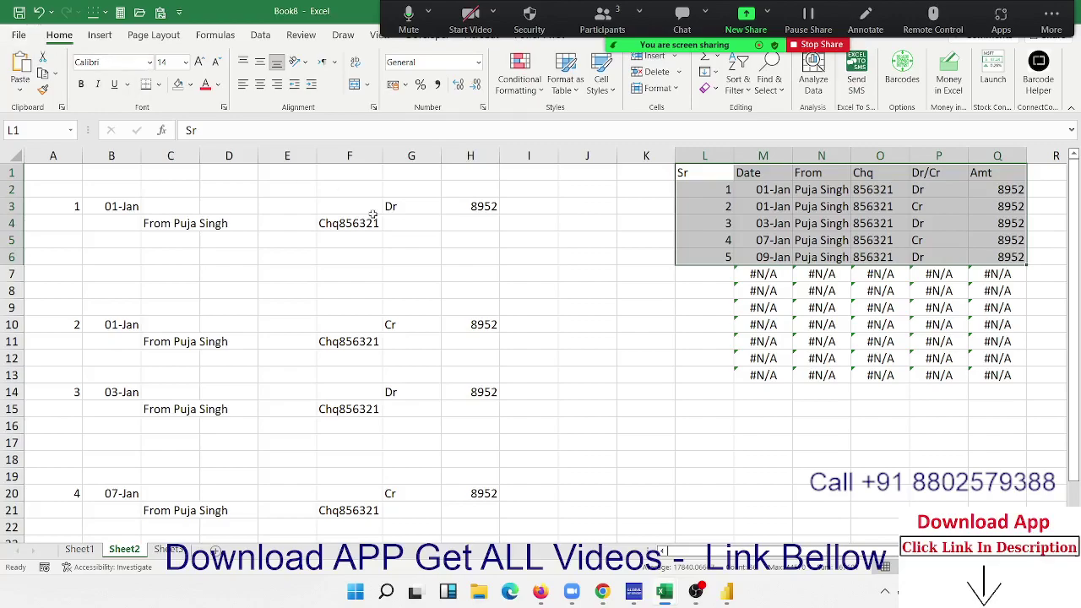
{"action": "left_click_drag", "start_coordinate": [169, 206], "coordinate": [287, 290]}
{"action": "left_click_drag", "start_coordinate": [742, 191], "coordinate": [886, 308]}
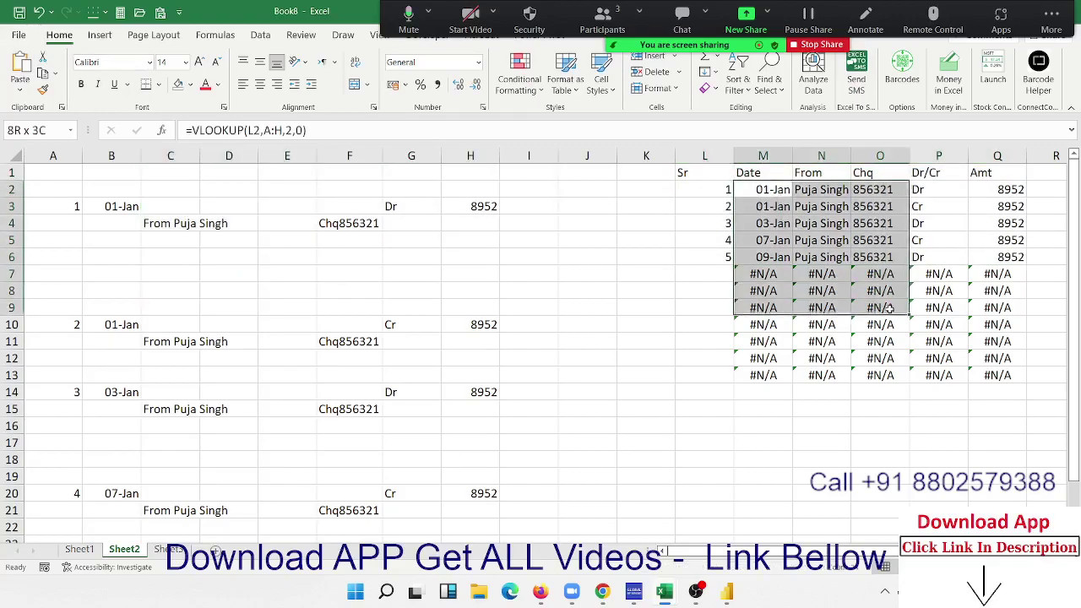
{"action": "left_click", "coordinate": [741, 596]}
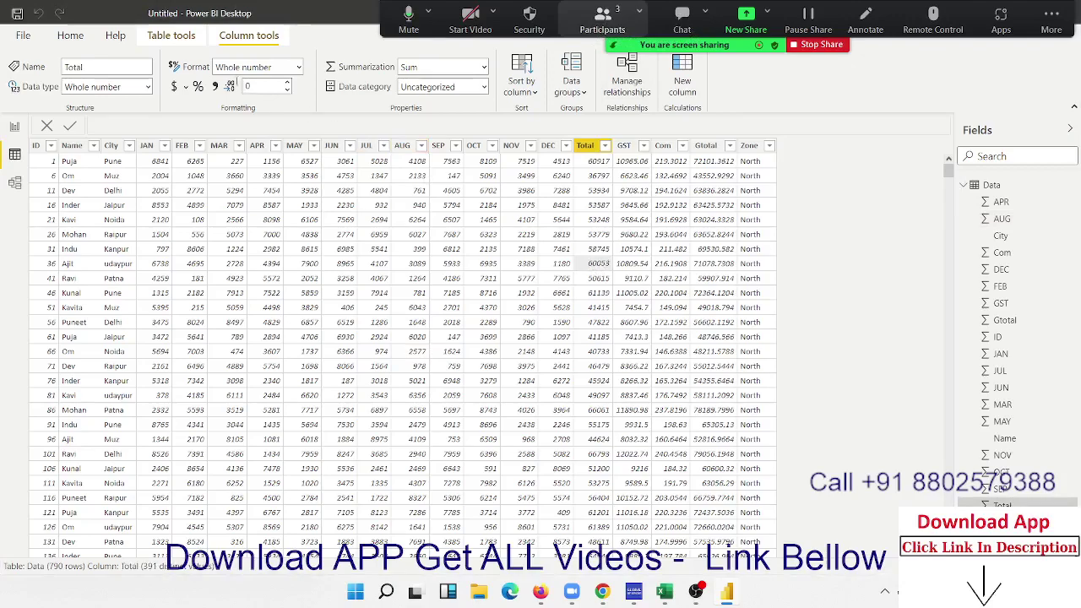
Refresh the Data and Table 1 queries from the Home ribbon.
{"action": "left_click", "coordinate": [70, 35]}
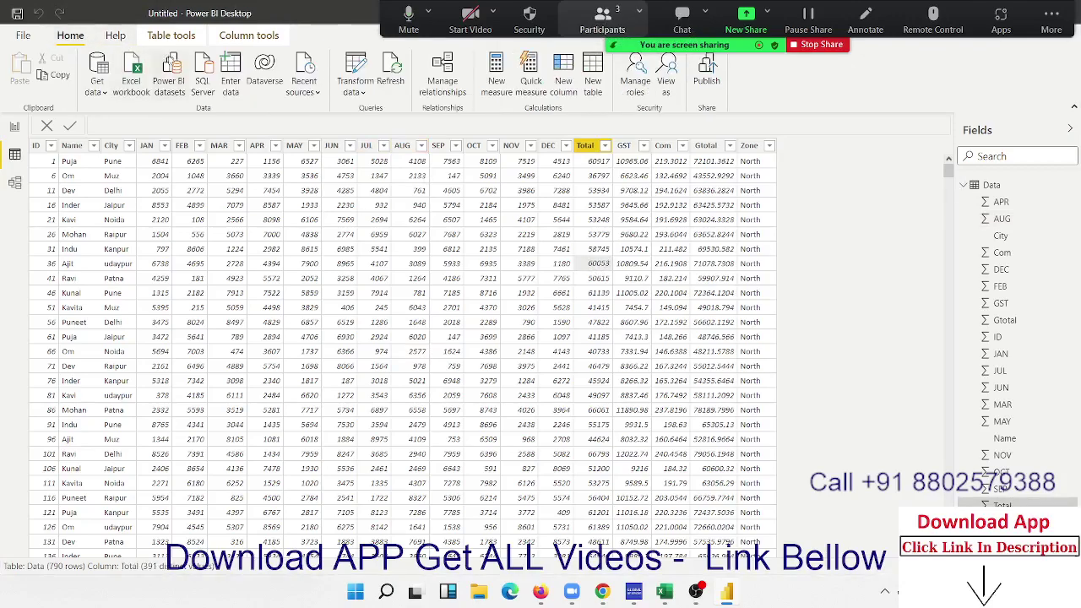
{"action": "left_click", "coordinate": [403, 71]}
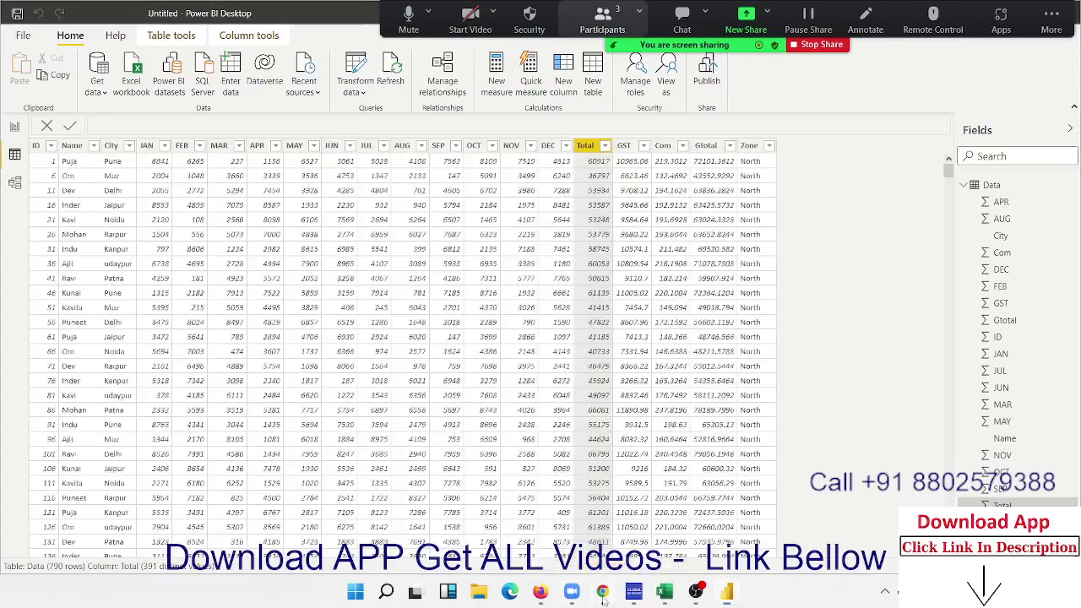
Look over the yearly 24-karat gold prices on BankBazaar's Gold Rates Historical Data page.
{"action": "left_click", "coordinate": [602, 592]}
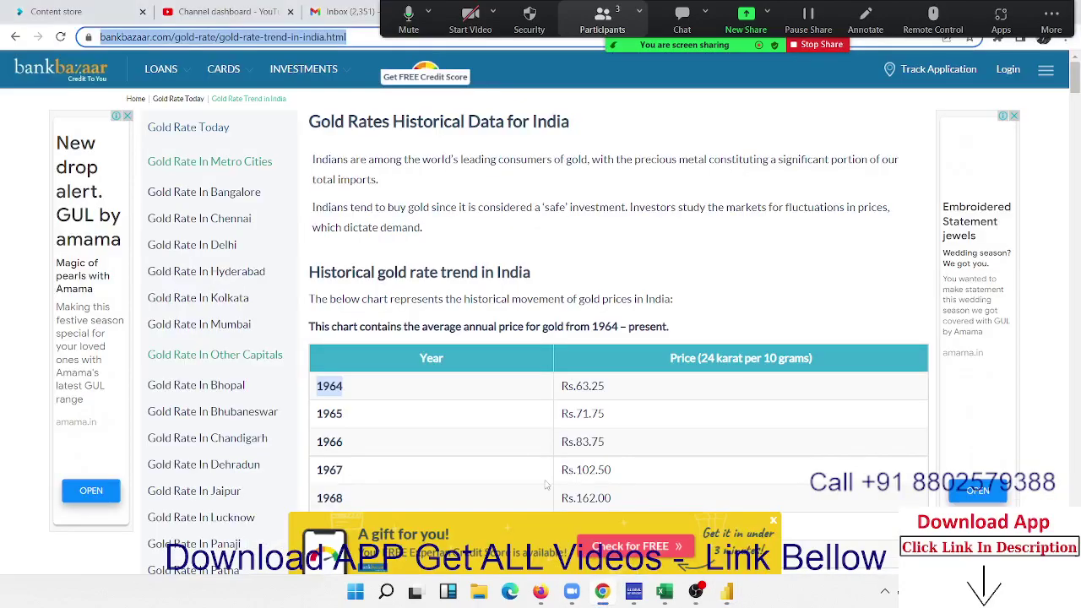
{"action": "scroll", "coordinate": [511, 444], "scroll_direction": "down", "scroll_amount": 3}
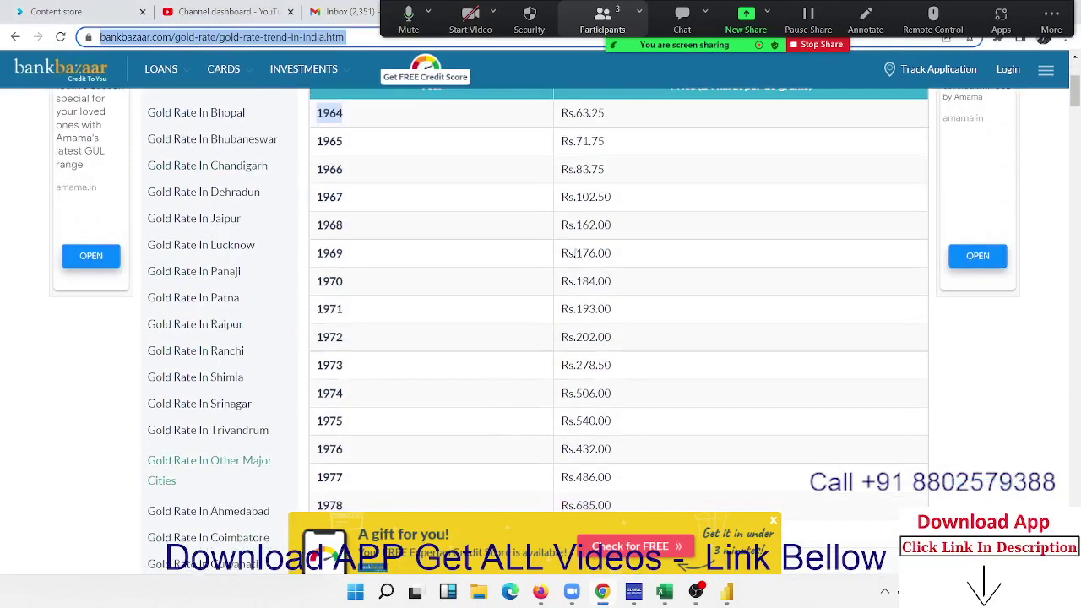
{"action": "left_click_drag", "start_coordinate": [575, 254], "coordinate": [561, 254]}
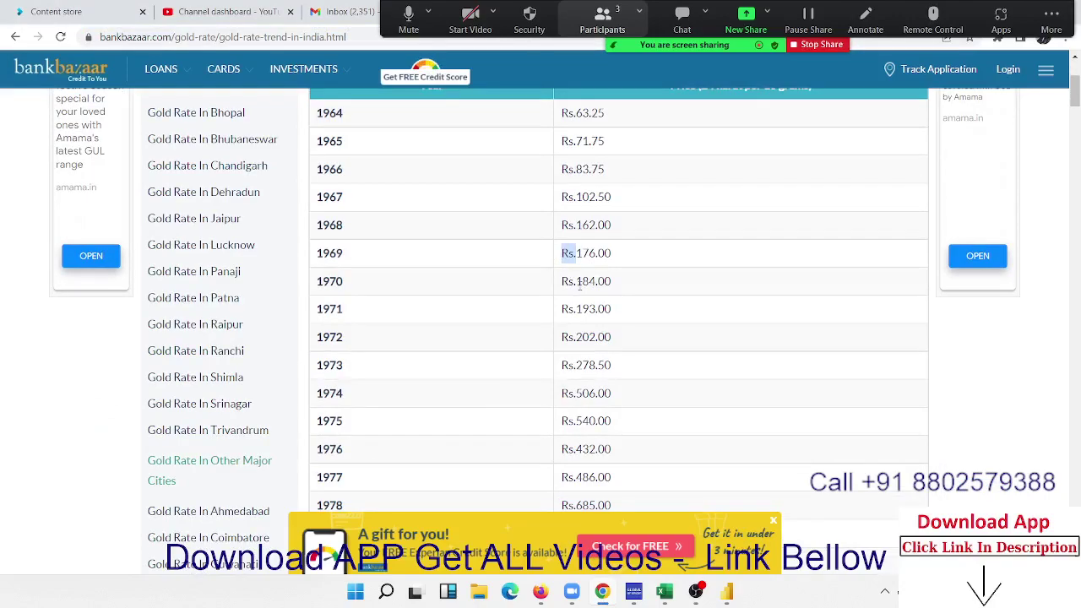
{"action": "scroll", "coordinate": [582, 284], "scroll_direction": "up", "scroll_amount": 3}
{"action": "scroll", "coordinate": [583, 284], "scroll_direction": "down", "scroll_amount": 3}
{"action": "scroll", "coordinate": [623, 315], "scroll_direction": "up", "scroll_amount": 3}
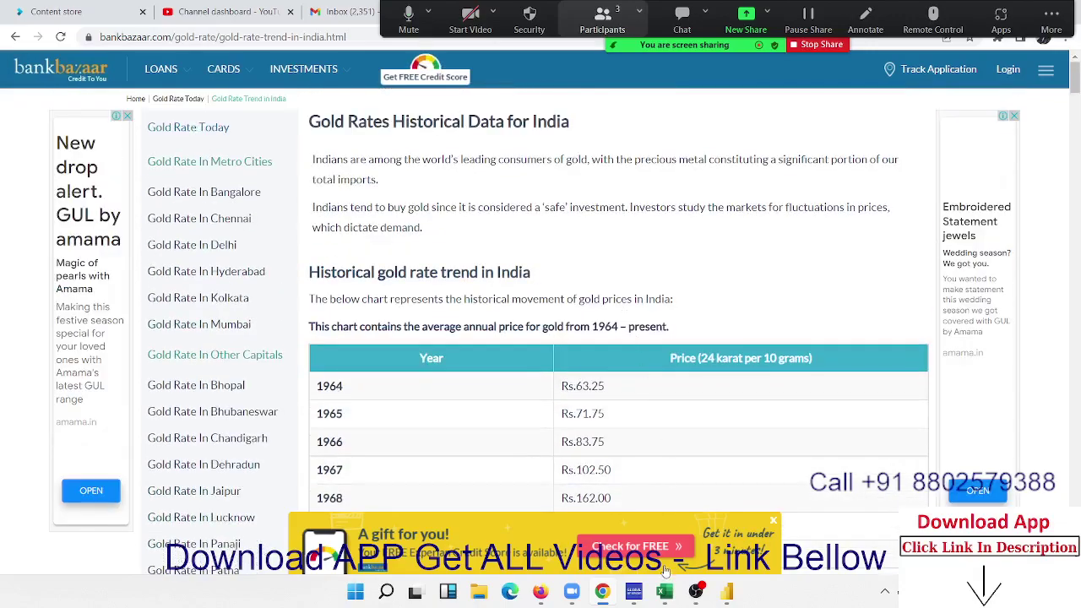
Review the L2:Q6 summary table in Excel without changes, then go back to Power BI Desktop.
{"action": "left_click", "coordinate": [537, 551]}
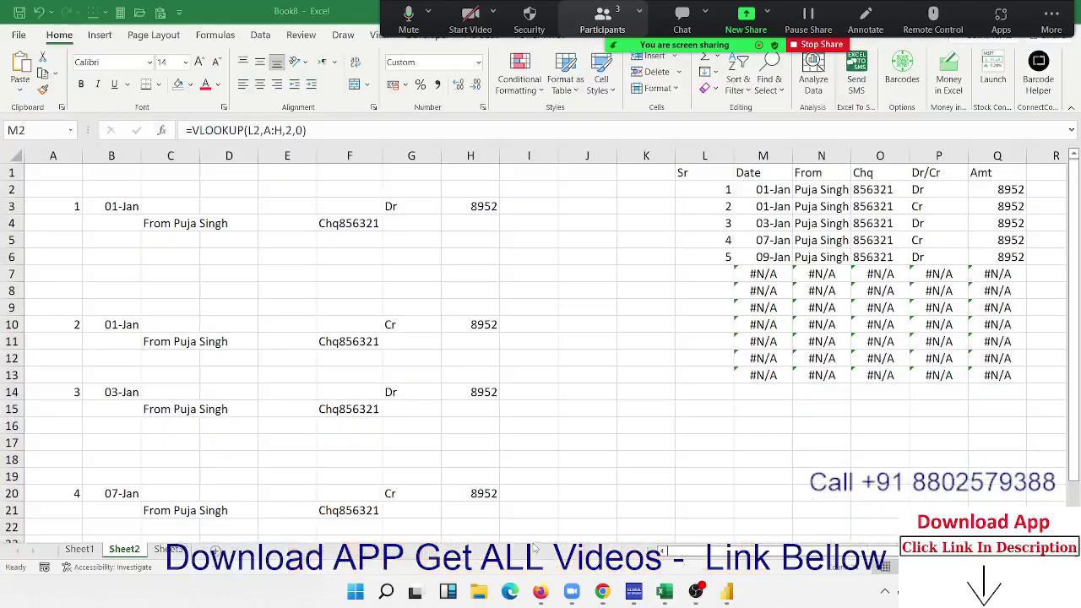
{"action": "left_click", "coordinate": [313, 257]}
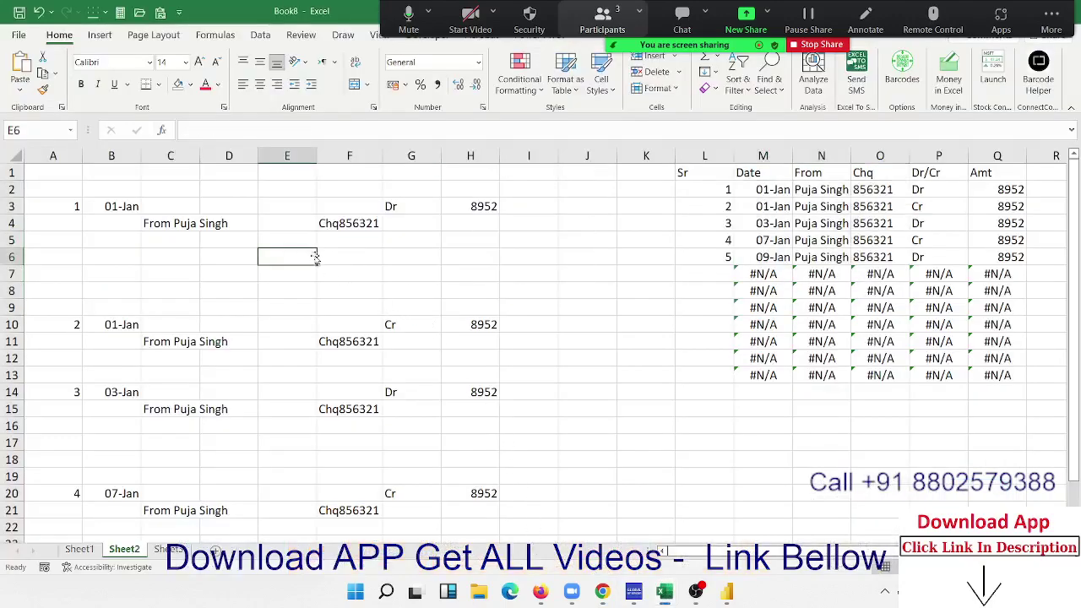
{"action": "scroll", "coordinate": [317, 255], "scroll_direction": "down", "scroll_amount": 3}
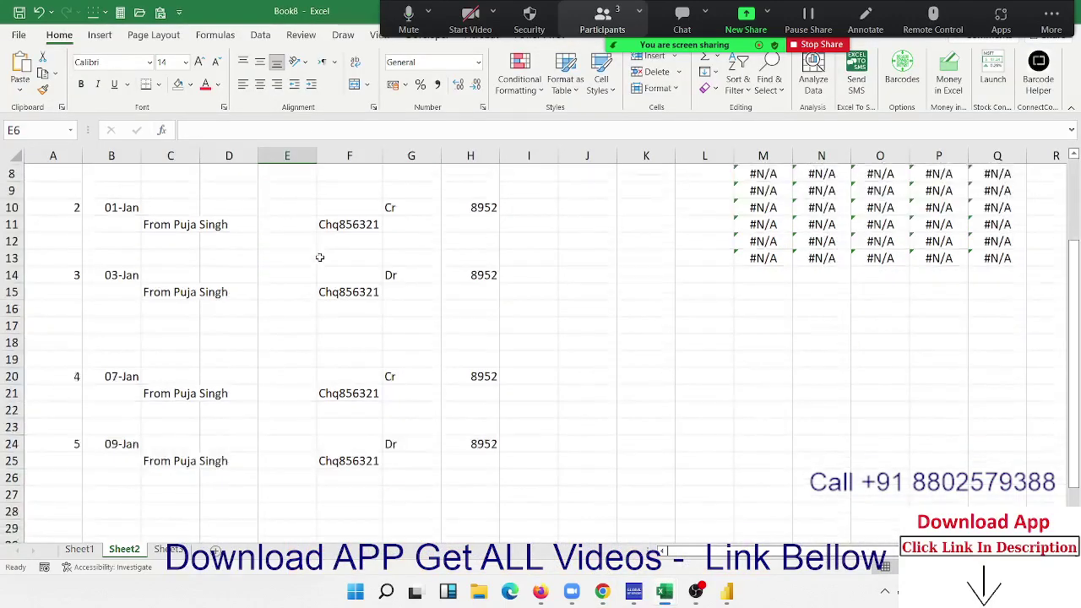
{"action": "scroll", "coordinate": [319, 255], "scroll_direction": "down", "scroll_amount": 4}
{"action": "scroll", "coordinate": [318, 255], "scroll_direction": "up", "scroll_amount": 7}
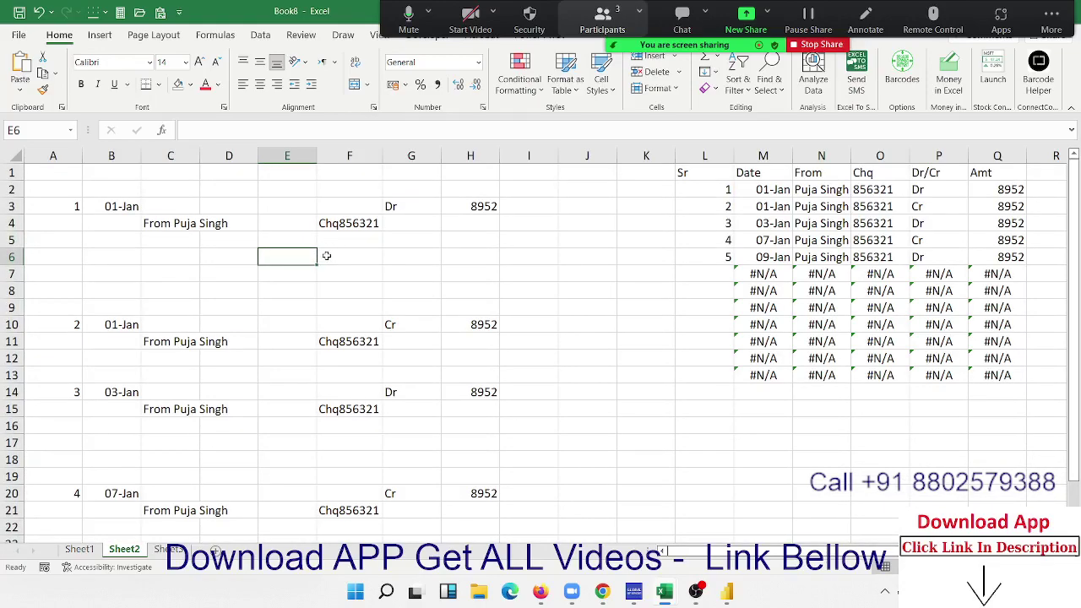
{"action": "left_click_drag", "start_coordinate": [701, 191], "coordinate": [993, 258]}
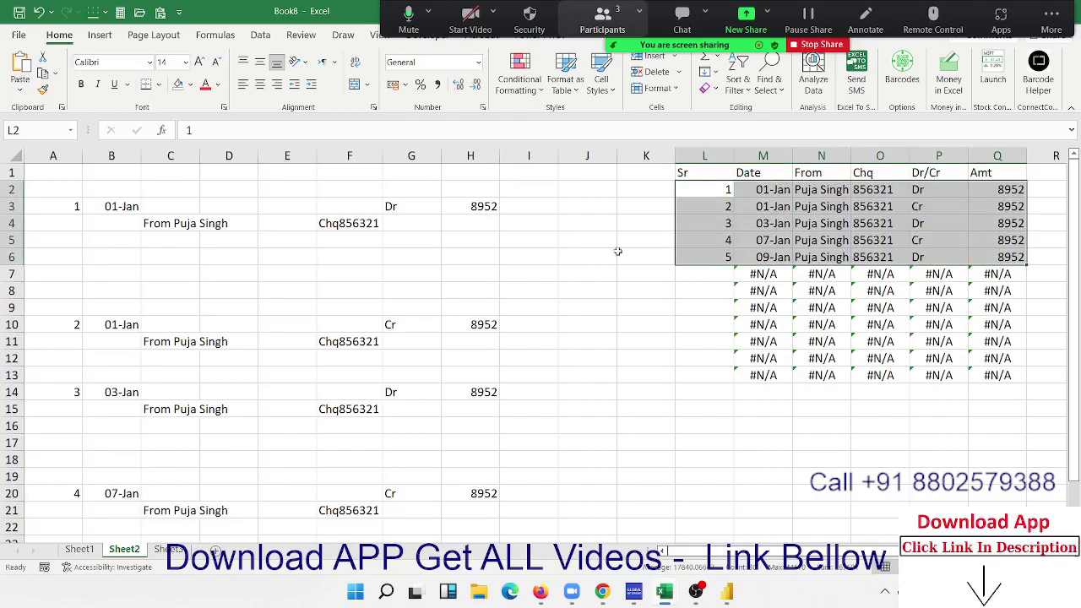
{"action": "left_click", "coordinate": [475, 237]}
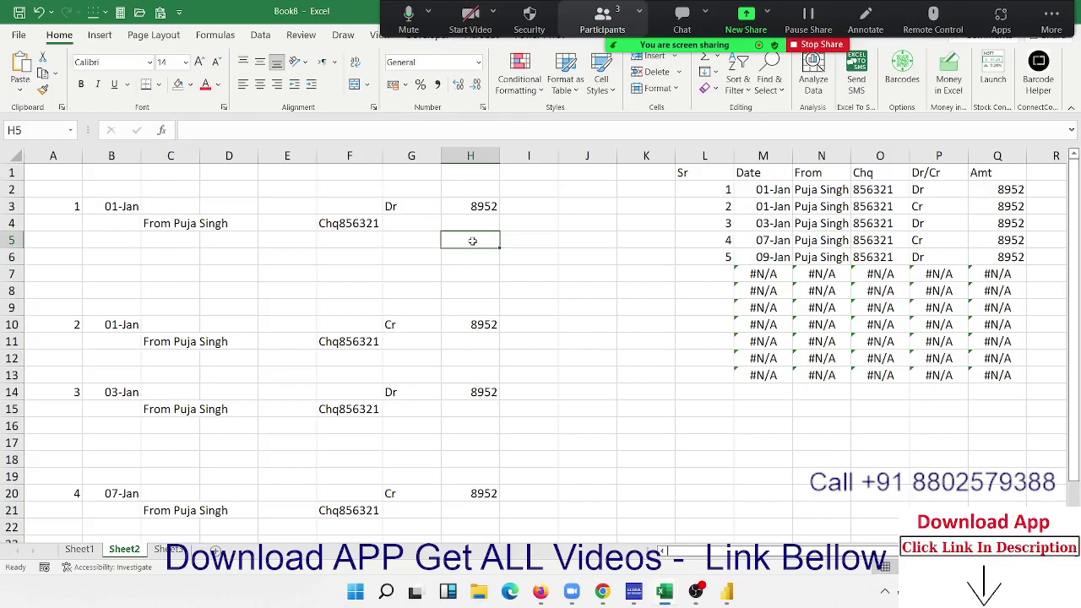
{"action": "left_click", "coordinate": [729, 591]}
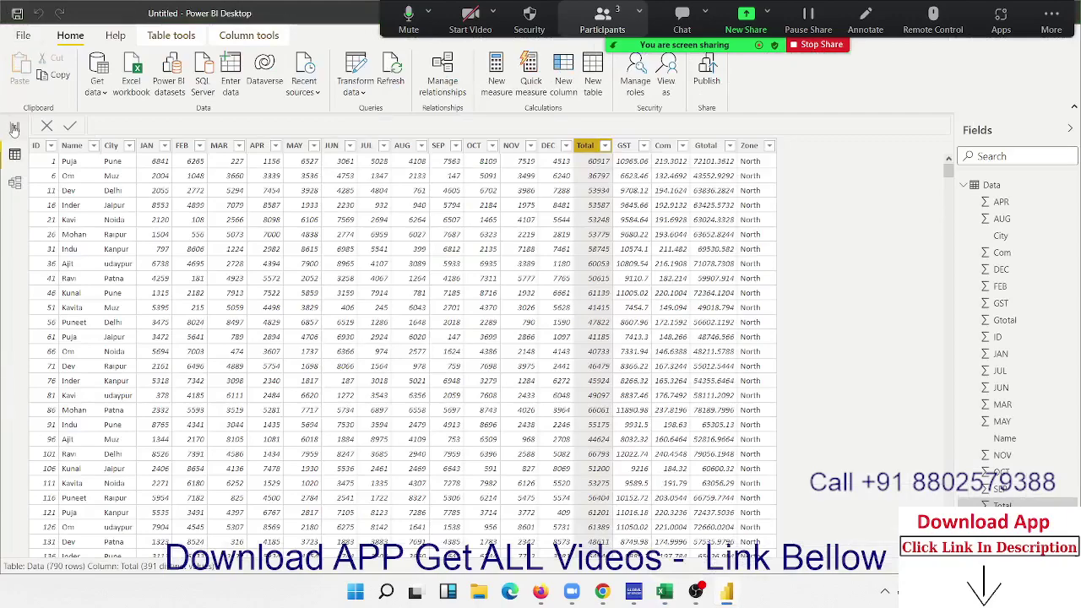
In Report view, shrink the Price.1 by Year line chart to a small top-left box.
{"action": "left_click", "coordinate": [14, 128]}
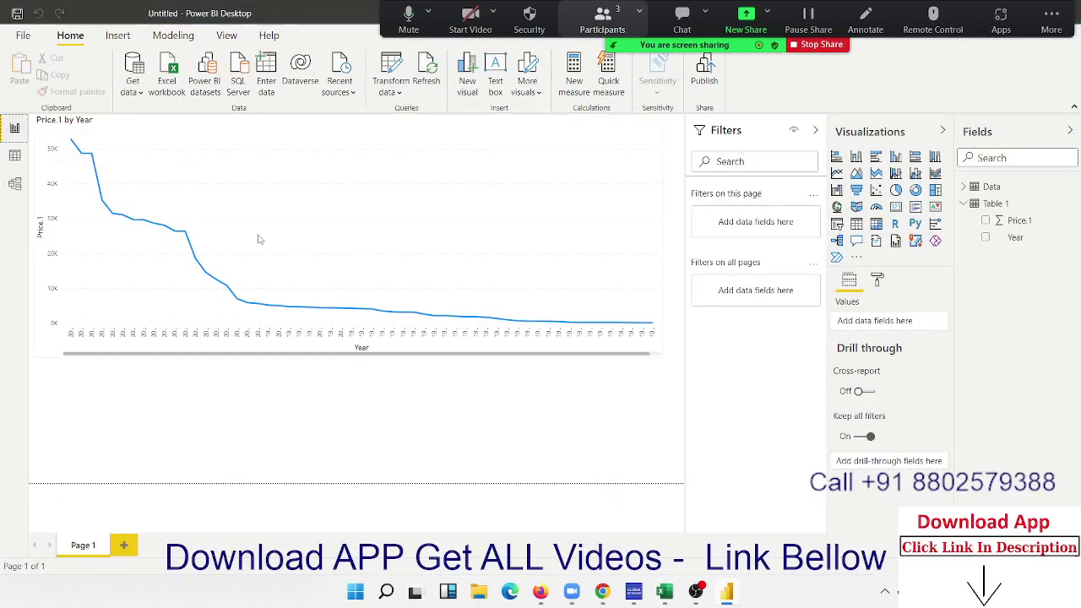
{"action": "left_click", "coordinate": [664, 359]}
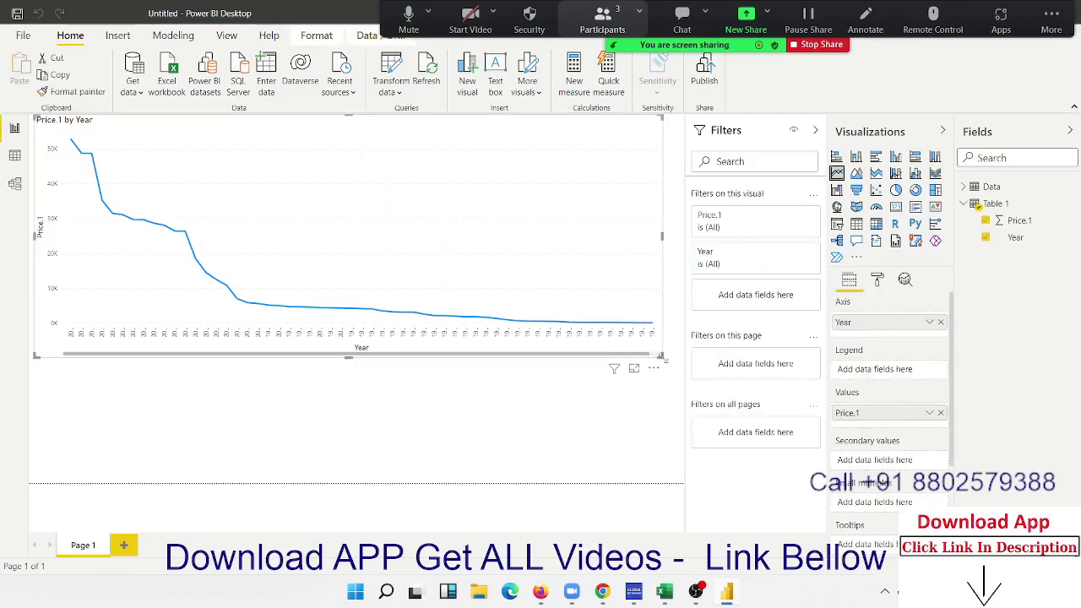
{"action": "left_click_drag", "start_coordinate": [663, 356], "coordinate": [356, 196]}
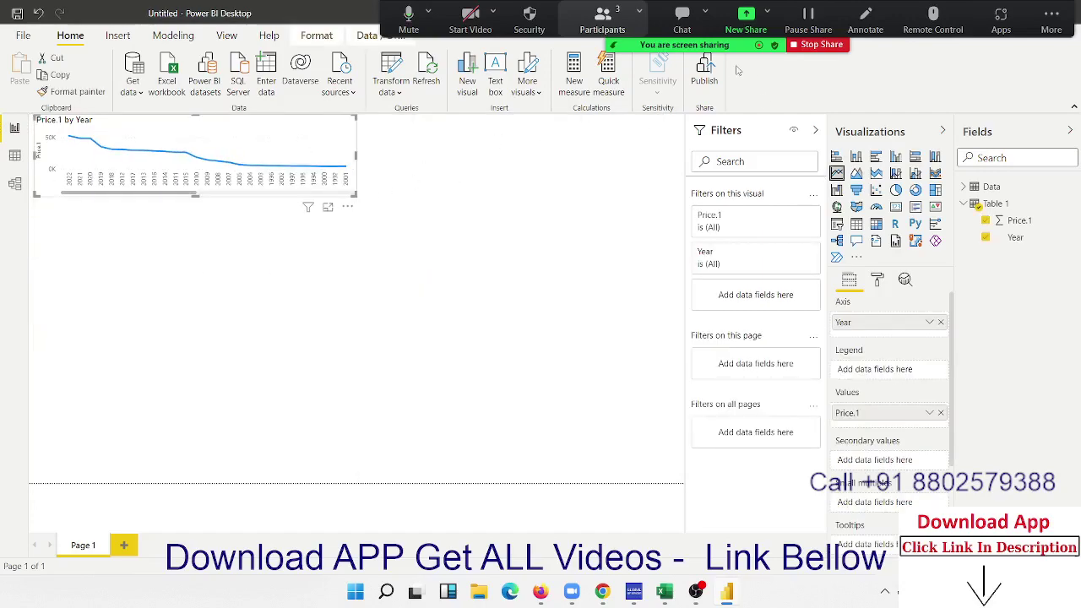
{"action": "left_click", "coordinate": [613, 591]}
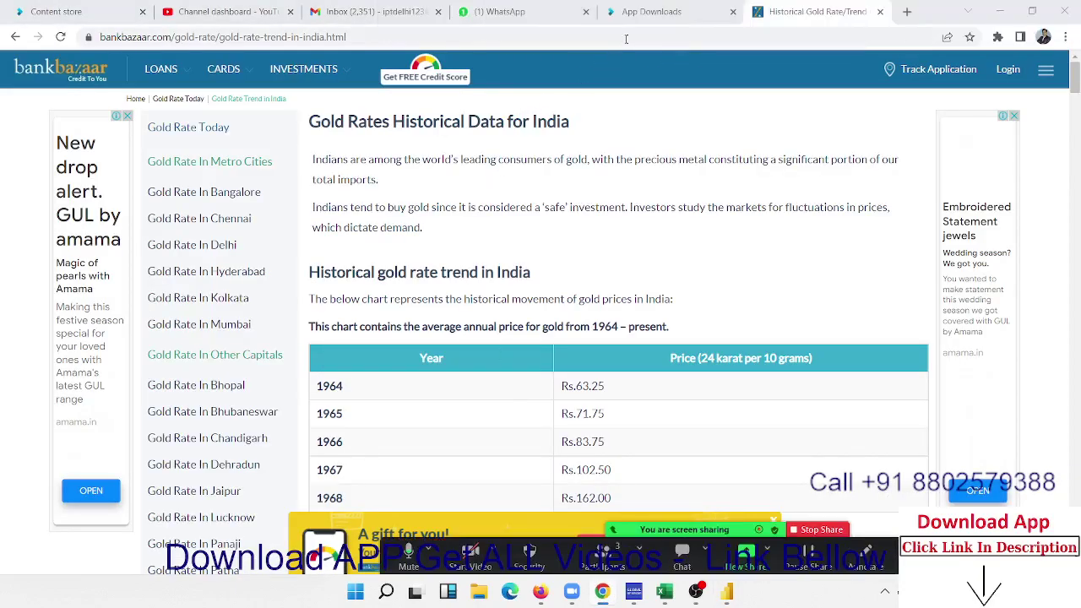
Go to powerbi.microsoft.com in a new tab and sign in.
{"action": "left_click", "coordinate": [906, 11]}
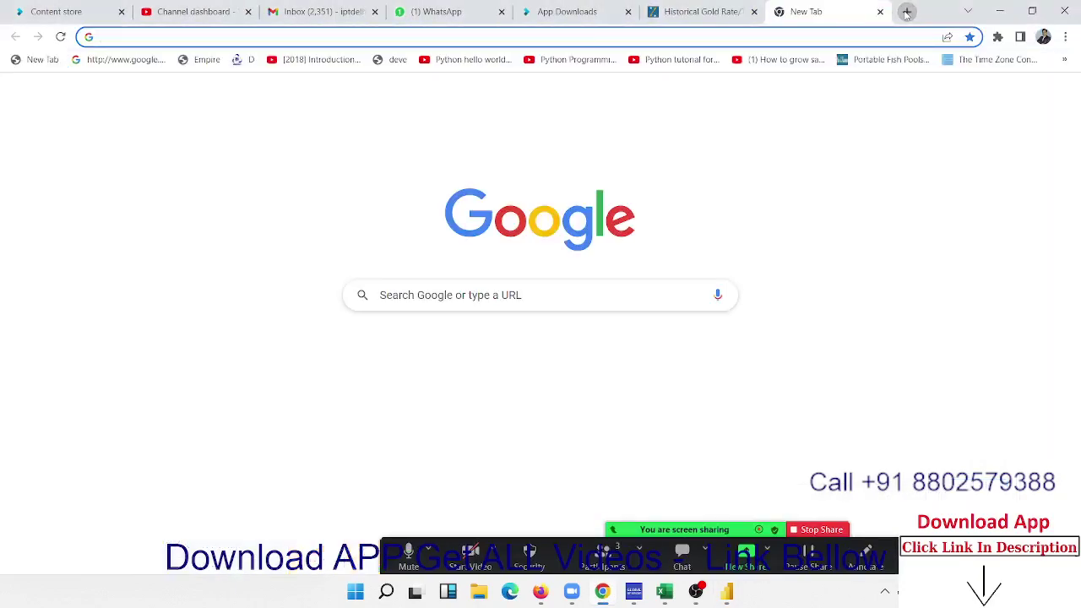
{"action": "type", "text": "pow"}
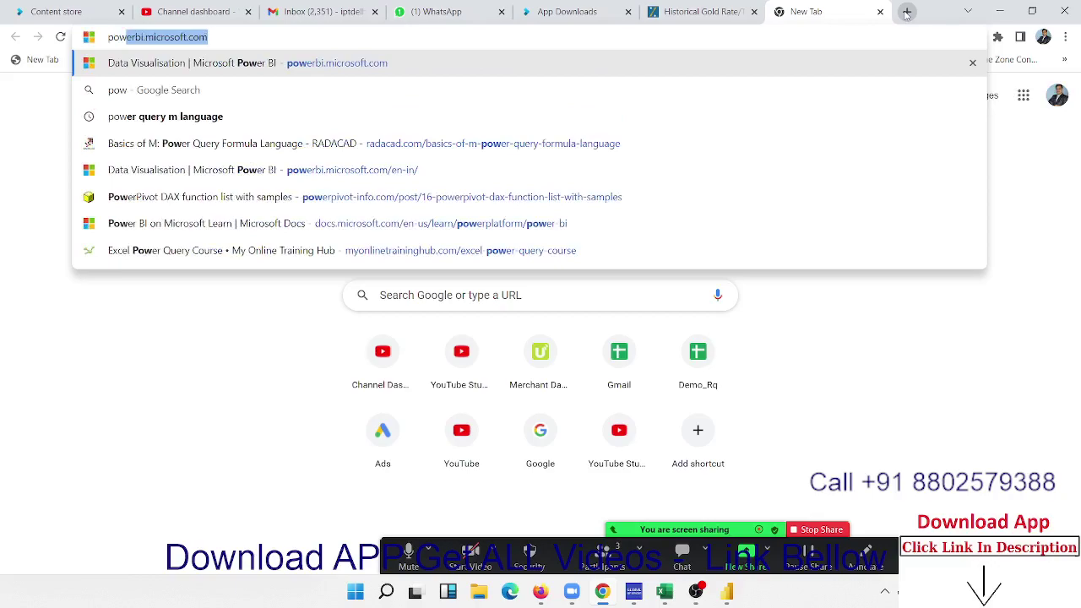
{"action": "key", "text": "Return"}
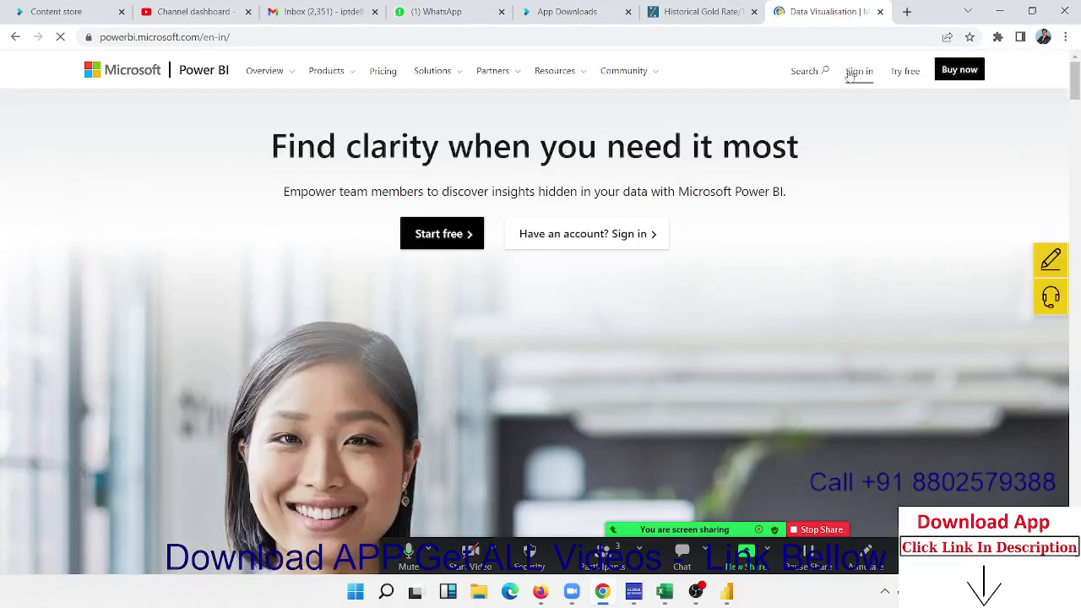
{"action": "left_click", "coordinate": [853, 72]}
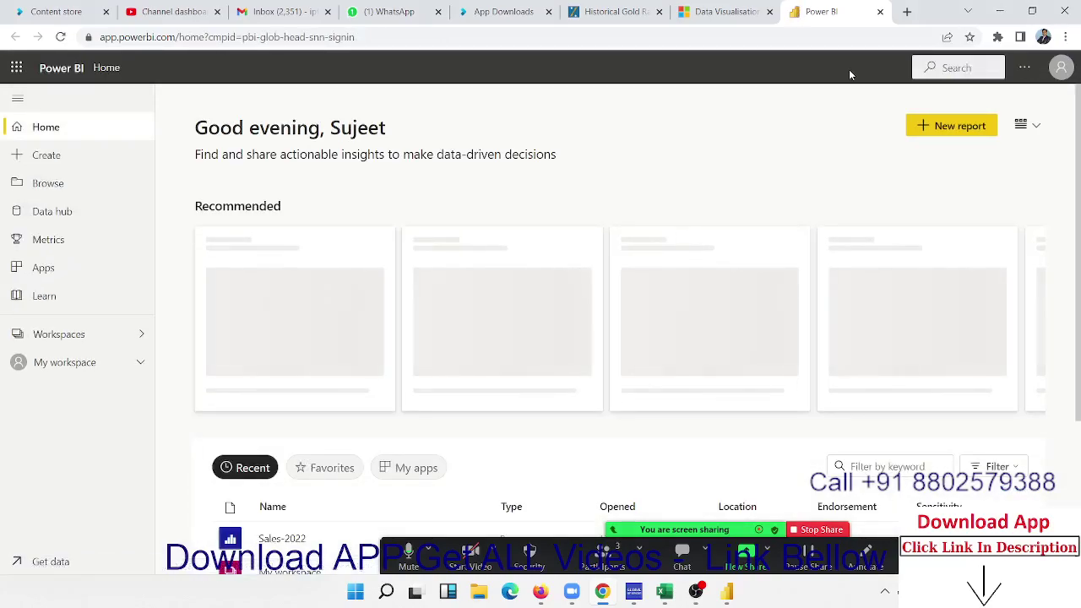
Dismiss the feedback prompt and open the Sales-2022 report from the Recent list.
{"action": "scroll", "coordinate": [839, 166], "scroll_direction": "down", "scroll_amount": 3}
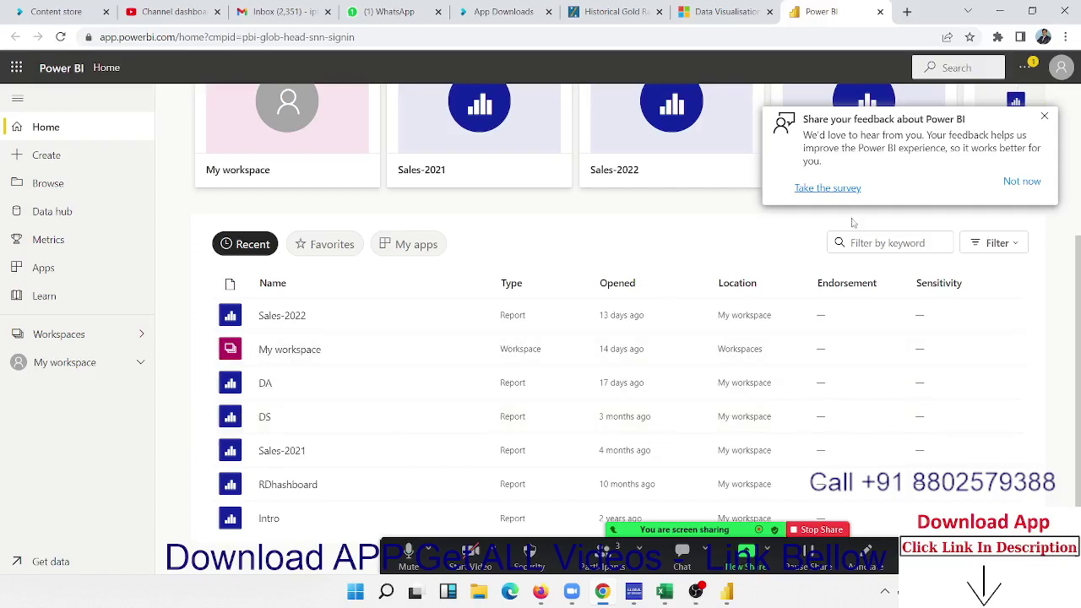
{"action": "left_click", "coordinate": [1023, 181]}
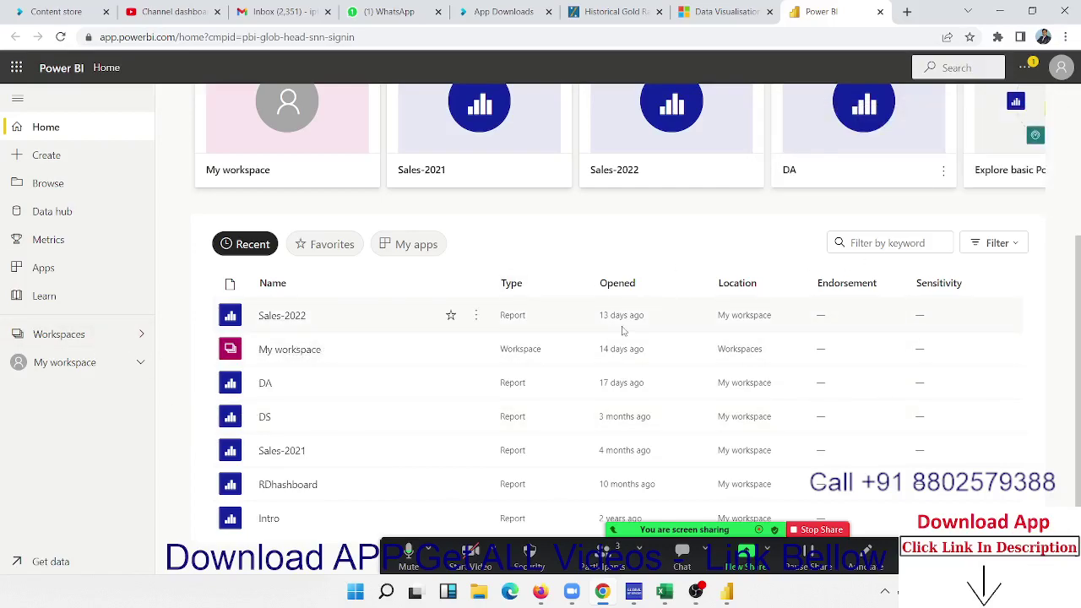
{"action": "left_click", "coordinate": [294, 325]}
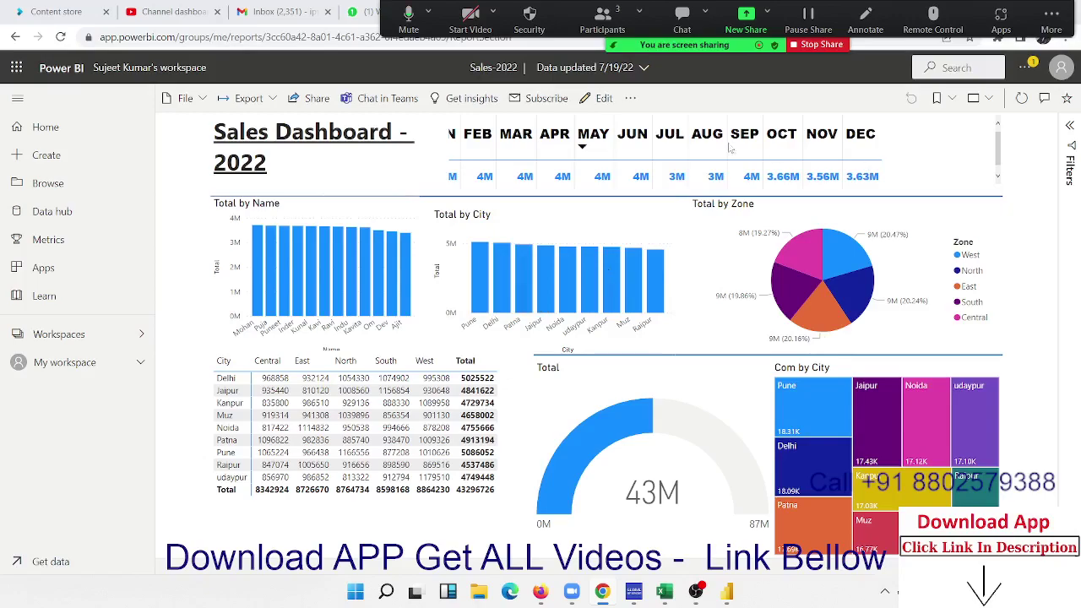
Create a Publish to web embed for the Sales-2022 report via File > Embed report.
{"action": "left_click", "coordinate": [276, 100]}
{"action": "mouse_move", "coordinate": [260, 152]}
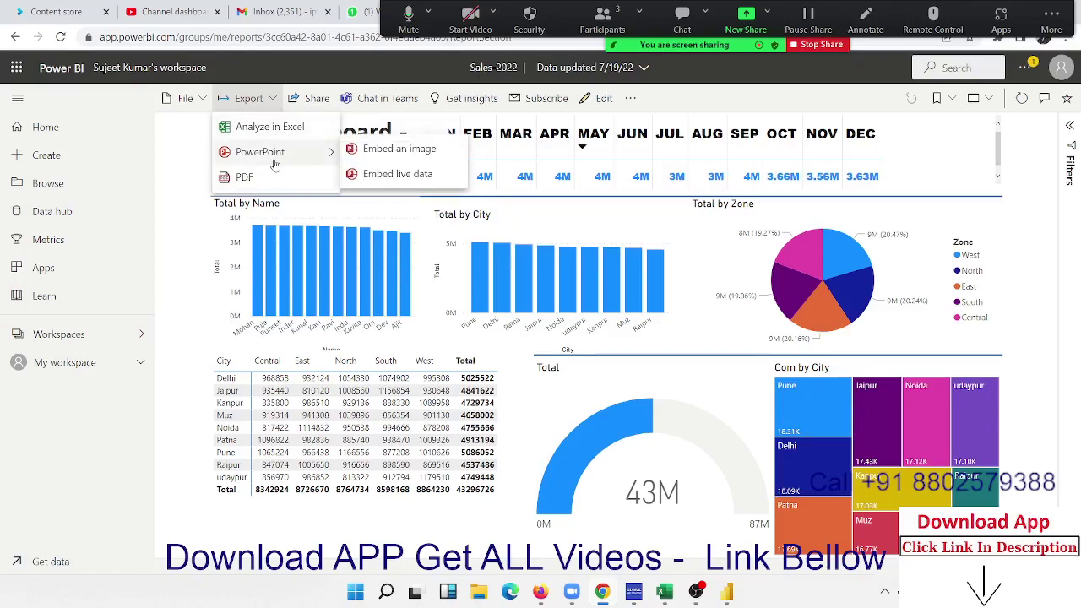
{"action": "left_click", "coordinate": [194, 99]}
{"action": "left_click", "coordinate": [193, 99]}
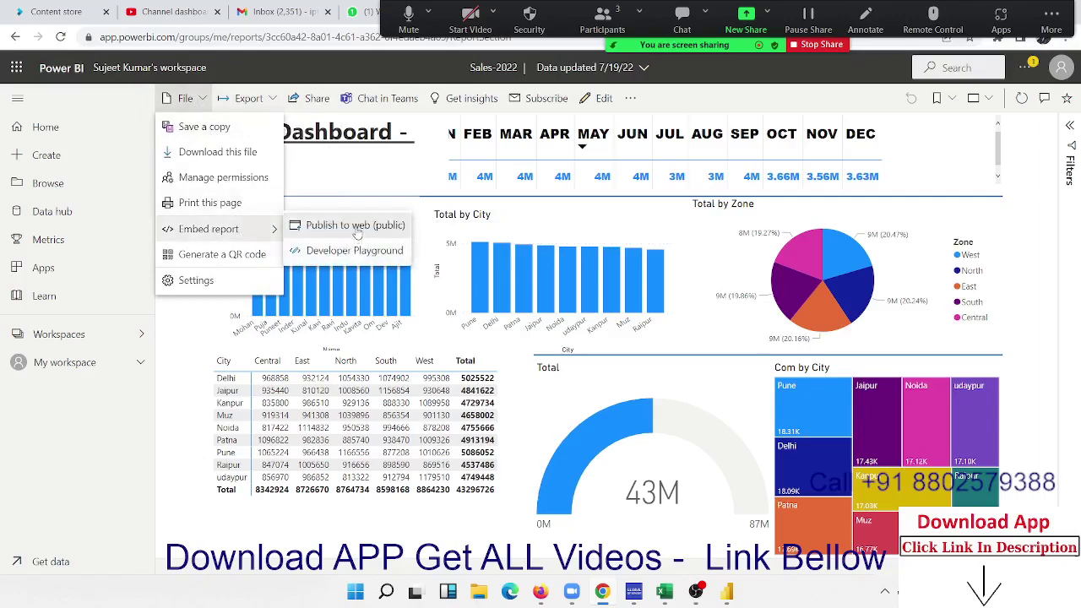
{"action": "left_click", "coordinate": [357, 227]}
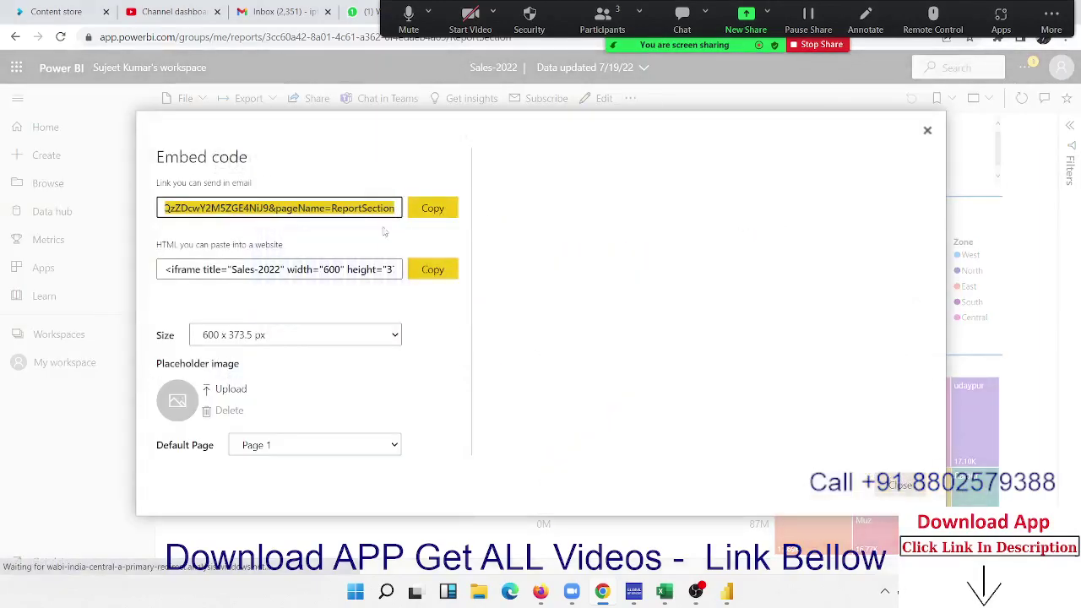
Copy the public report link and paste it into a new tab's address bar.
{"action": "left_click", "coordinate": [432, 211]}
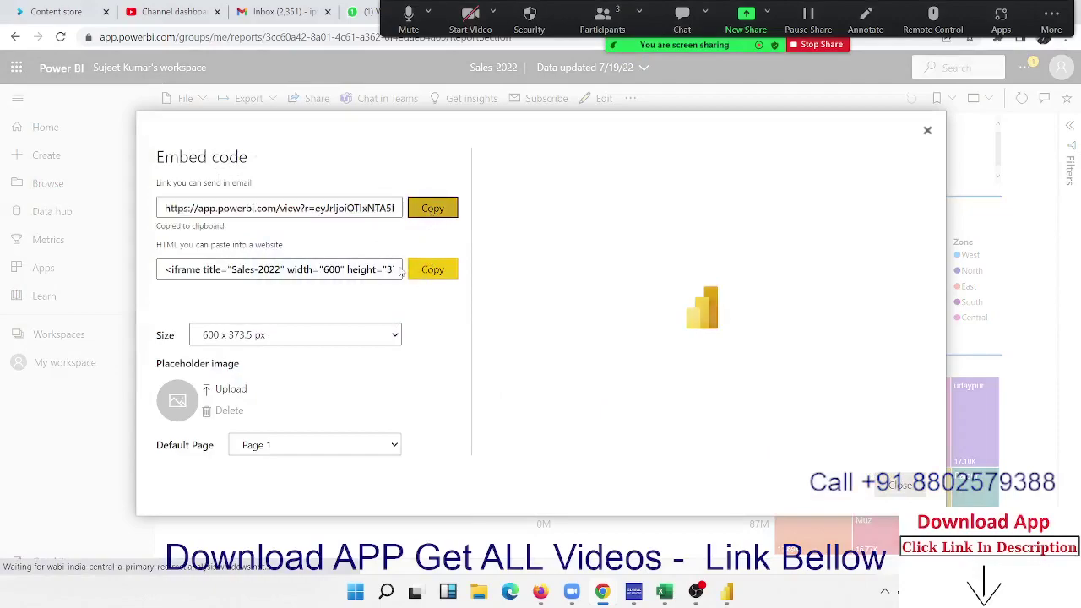
{"action": "left_click", "coordinate": [347, 268]}
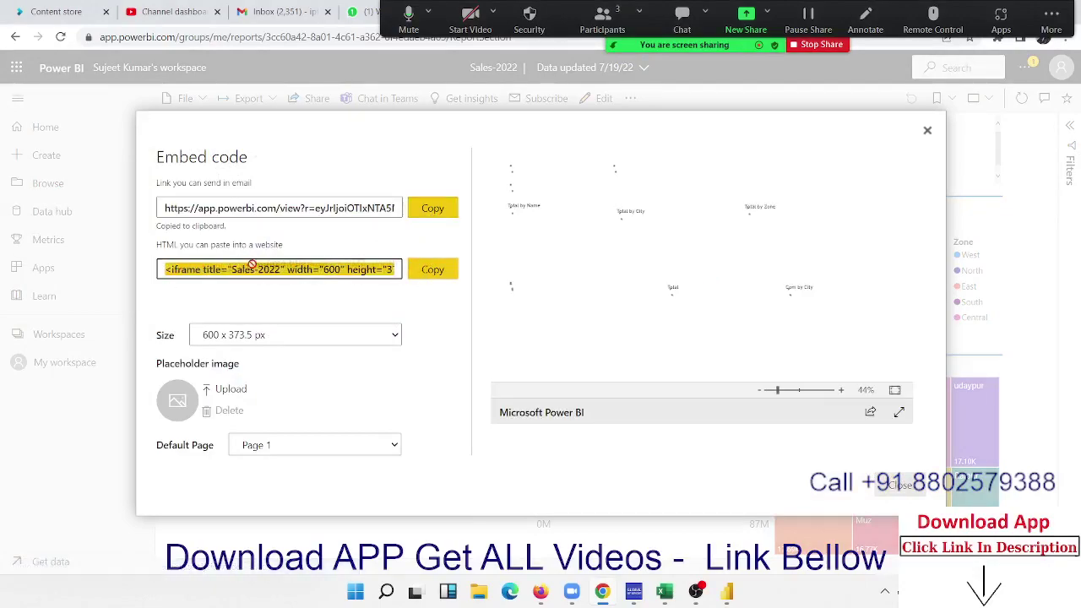
{"action": "left_click_drag", "start_coordinate": [345, 268], "coordinate": [431, 286]}
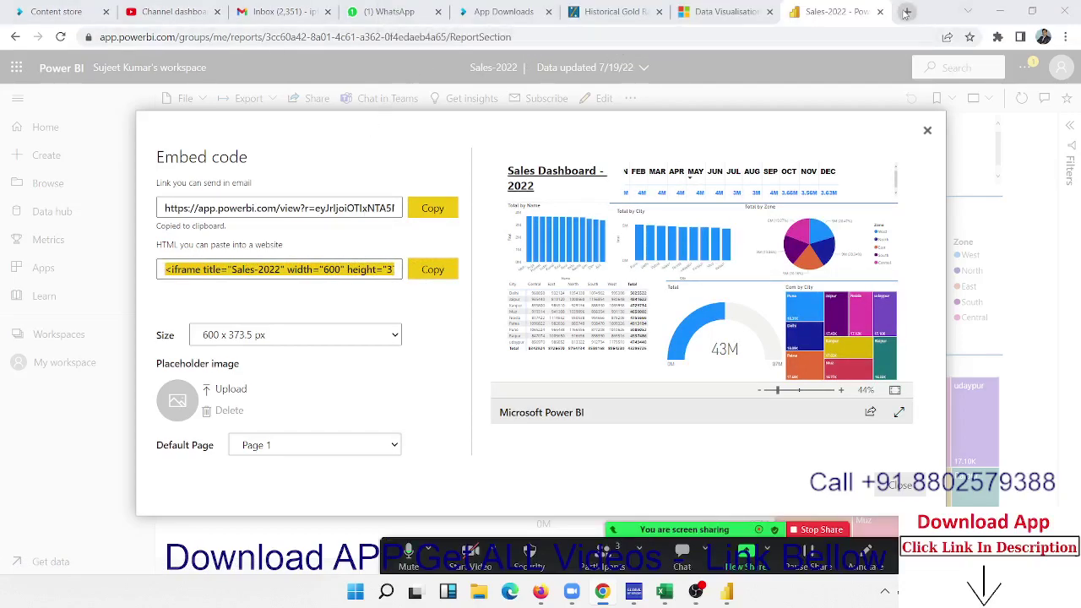
{"action": "left_click", "coordinate": [906, 11]}
{"action": "key", "text": "ctrl+v"}
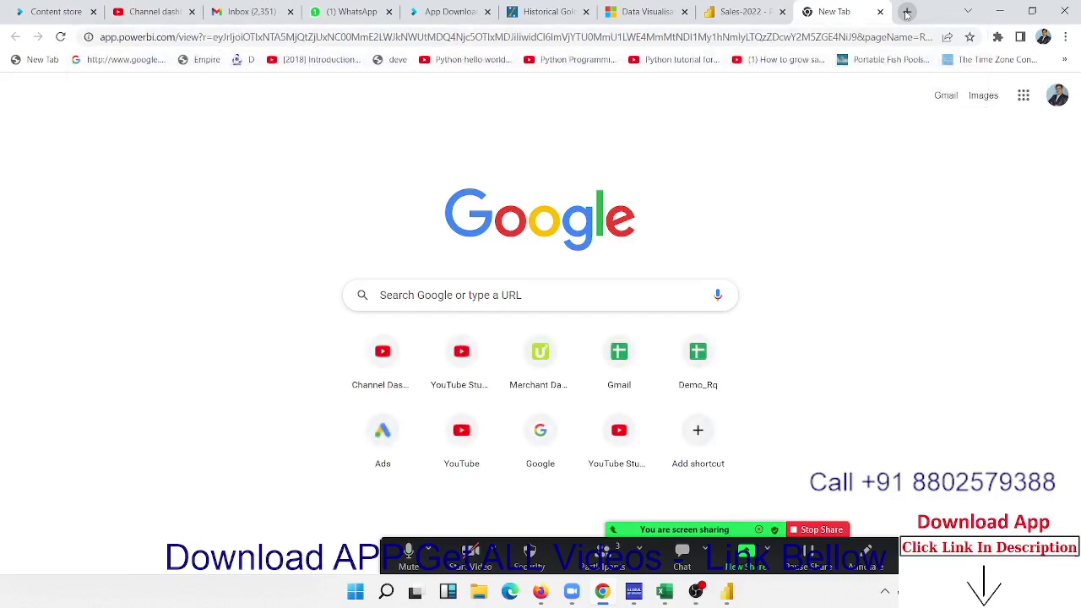
Load the pasted public link to view the Sales Dashboard - 2022 with its 43M gauge.
{"action": "key", "text": "Return"}
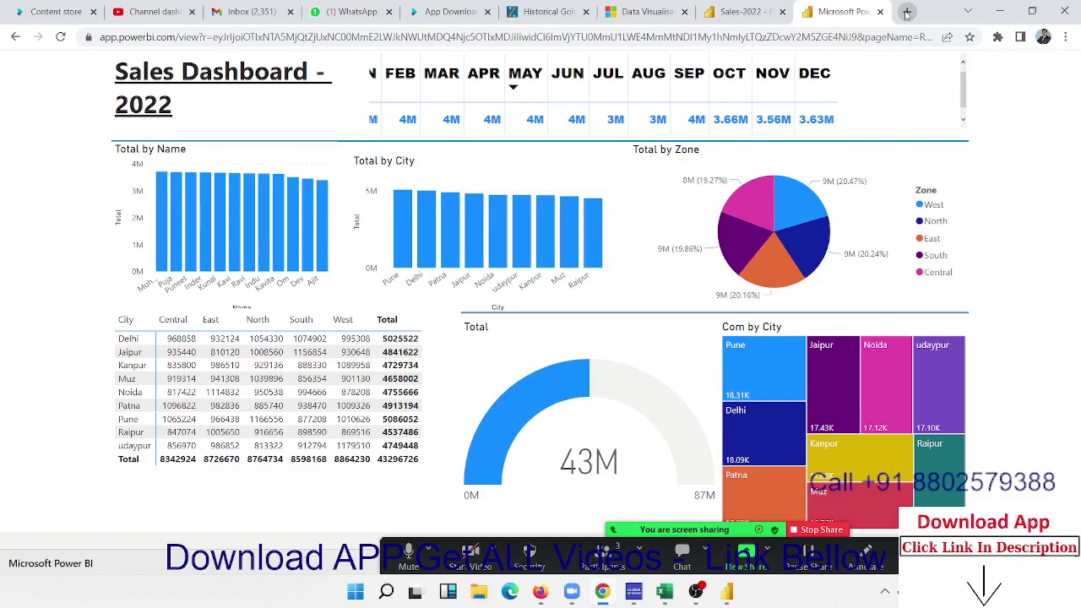
Close the embed code window and generate a QR code for the Sales-2022 report.
{"action": "left_click", "coordinate": [742, 12]}
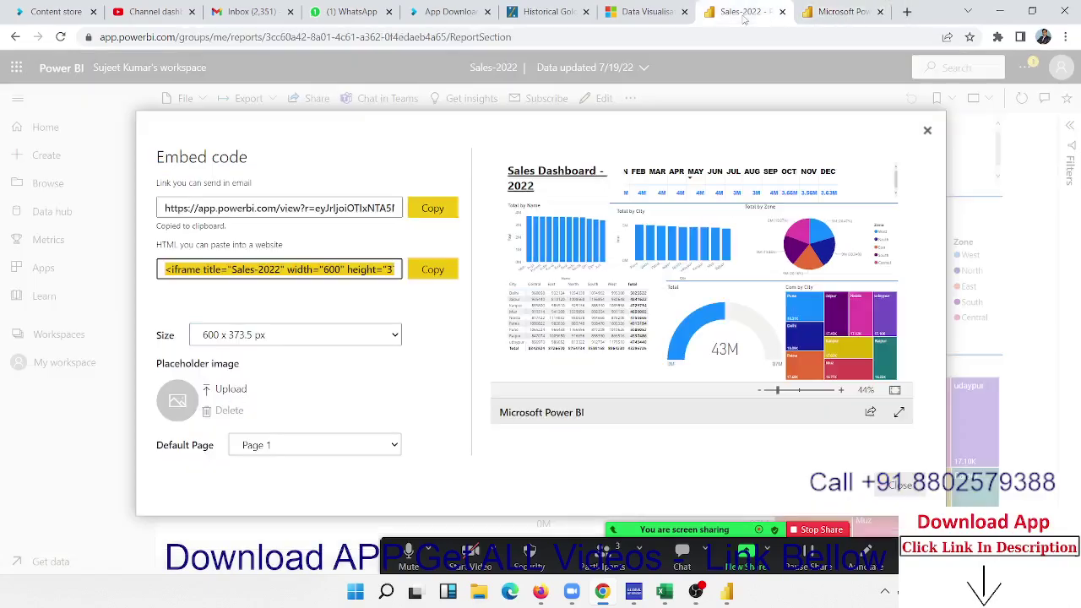
{"action": "key", "text": "Escape"}
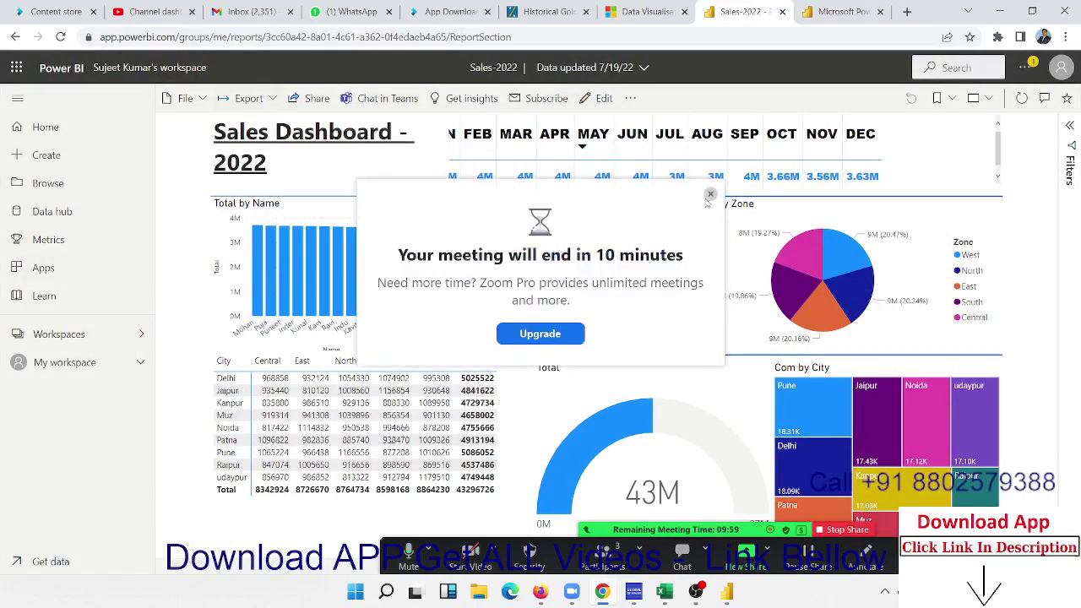
{"action": "left_click", "coordinate": [711, 195]}
{"action": "left_click", "coordinate": [190, 98]}
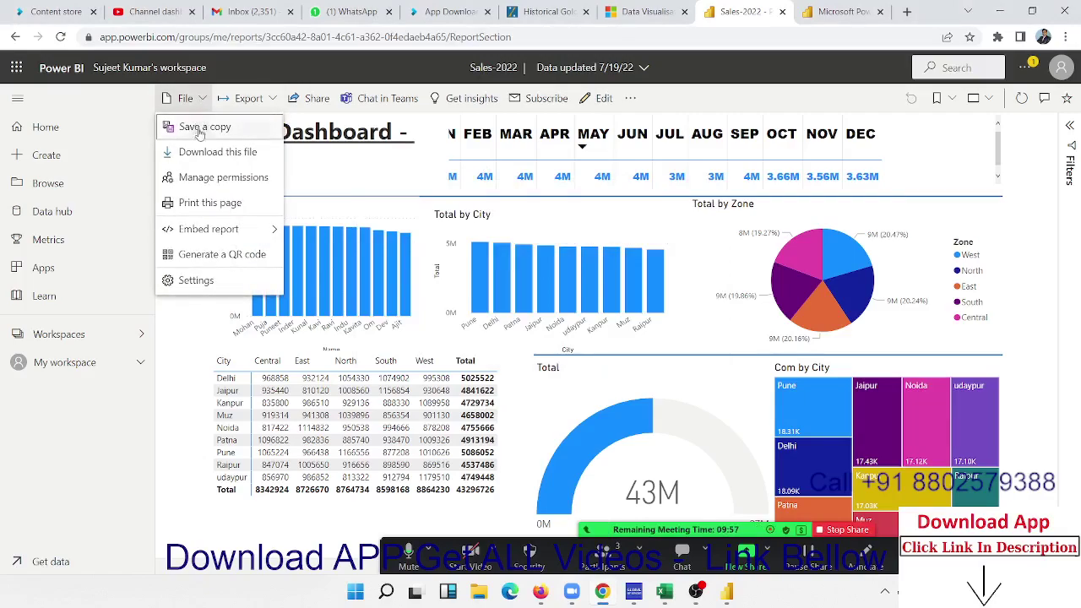
{"action": "left_click", "coordinate": [196, 256]}
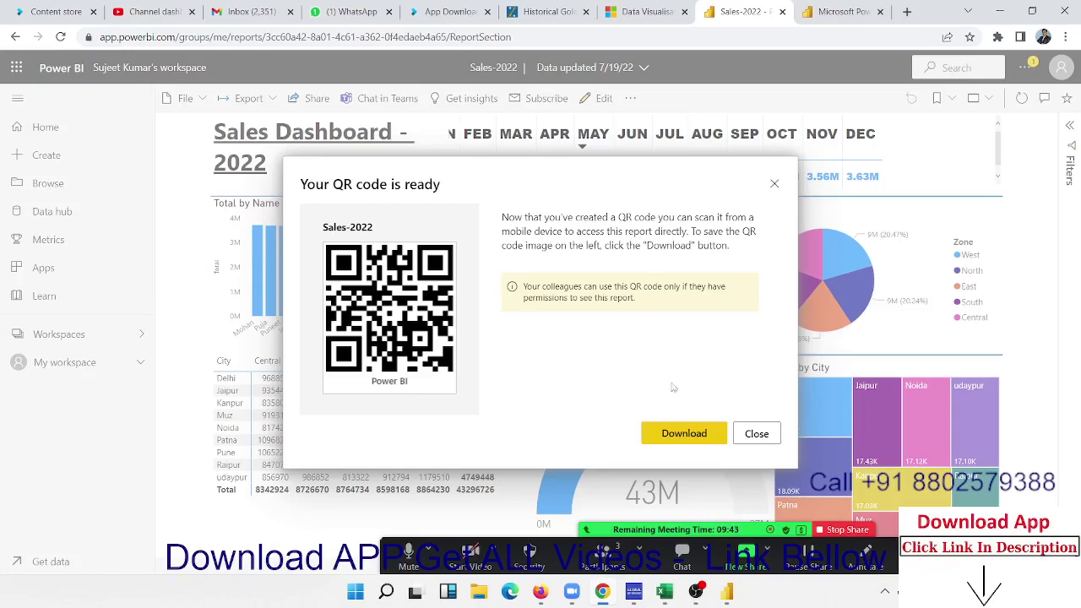
{"action": "left_click", "coordinate": [757, 435]}
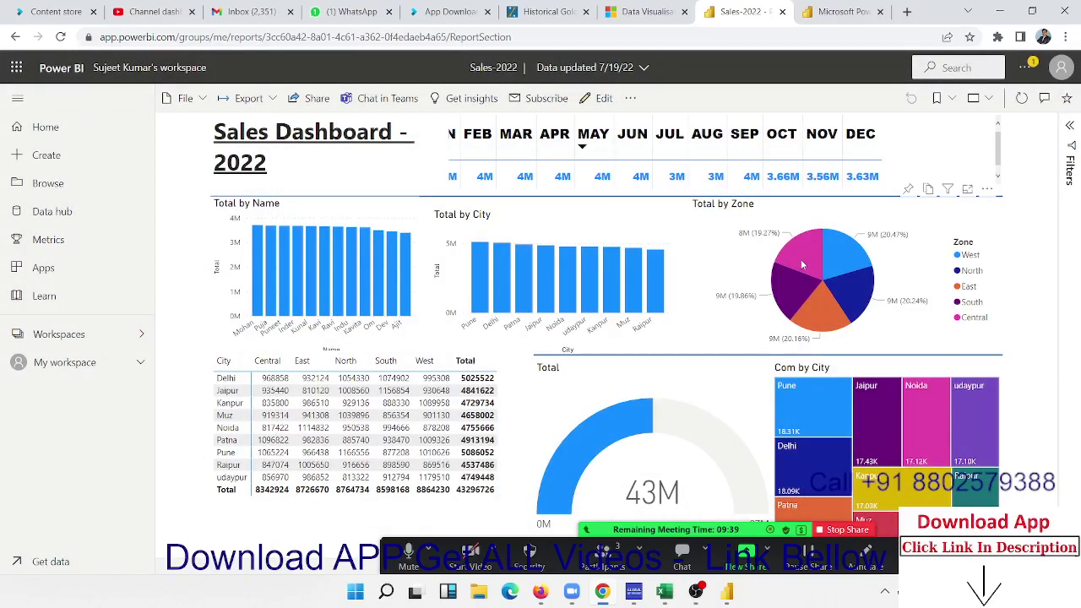
Attempt Analyze in Excel export, dismiss the Pro upgrade prompt, and minimize Chrome.
{"action": "left_click", "coordinate": [248, 98]}
{"action": "left_click", "coordinate": [257, 128]}
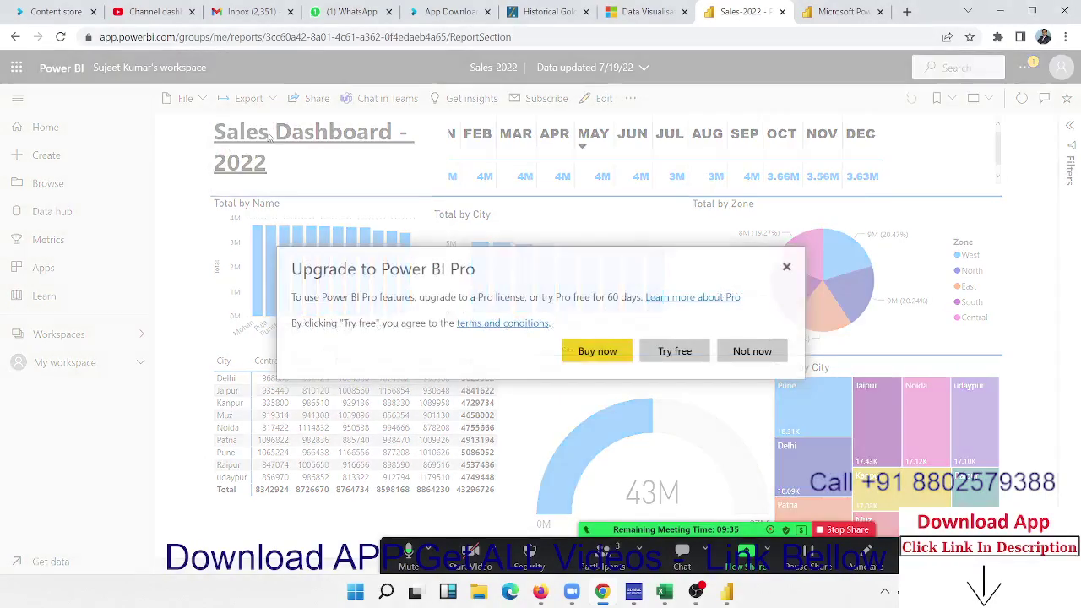
{"action": "left_click", "coordinate": [787, 269]}
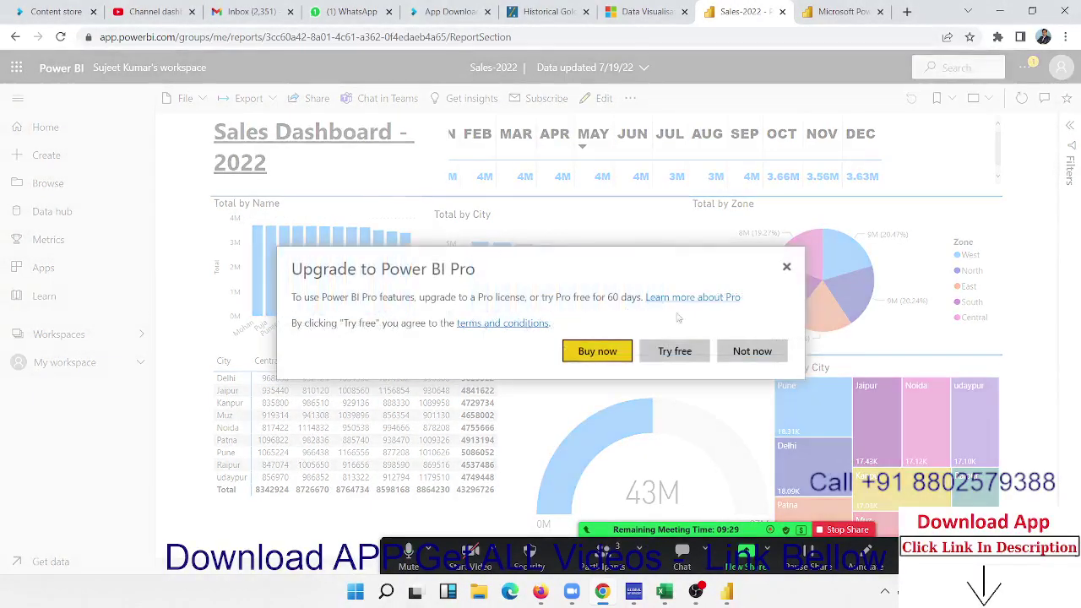
{"action": "left_click", "coordinate": [786, 268]}
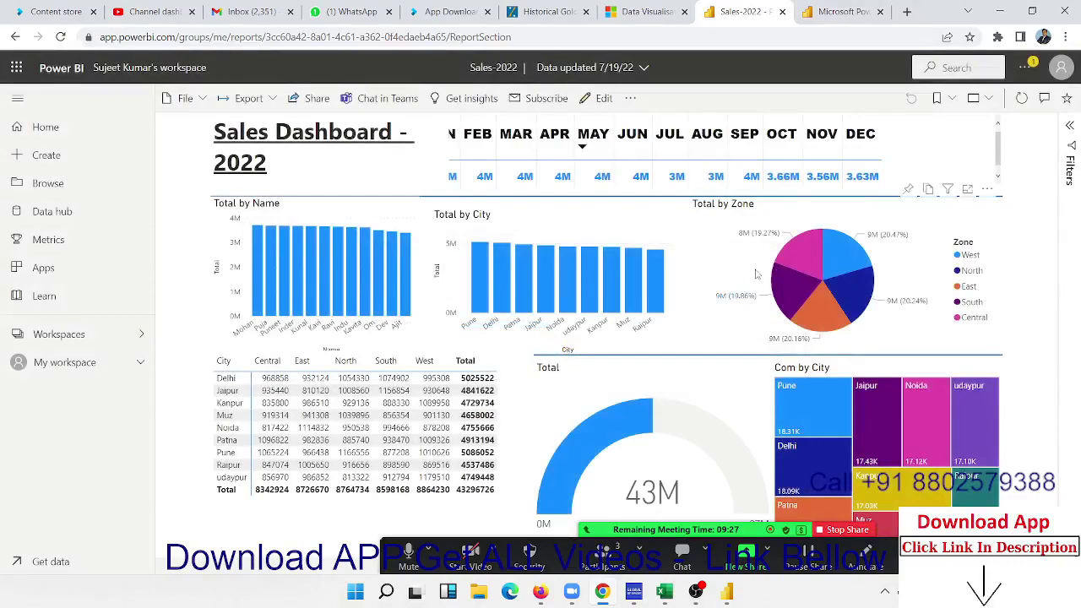
{"action": "left_click", "coordinate": [999, 12]}
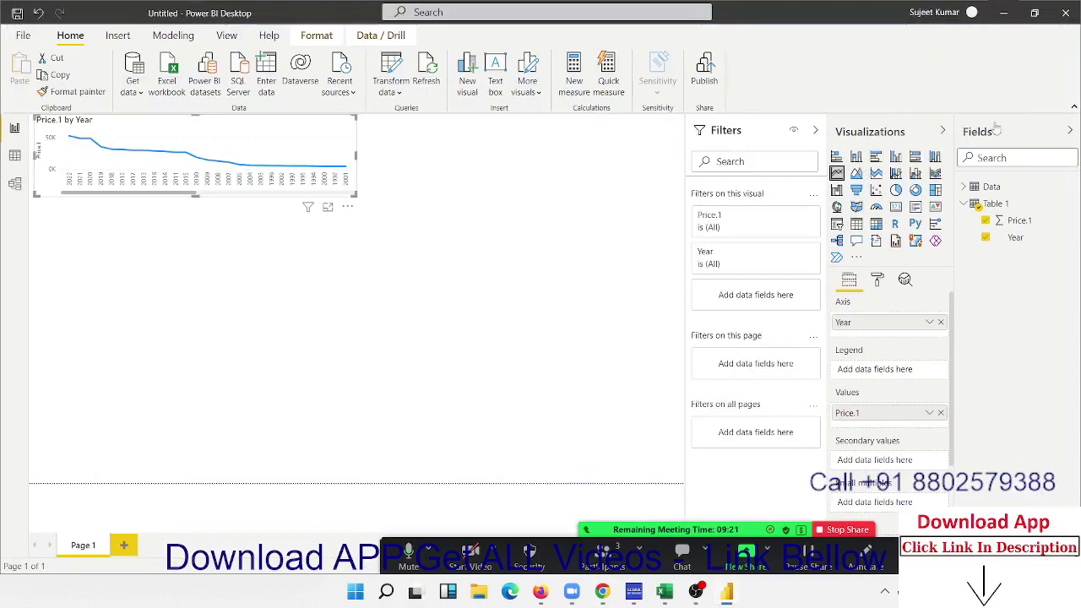
Return to the Book8 workbook and select cell M12 to inspect its VLOOKUP formula.
{"action": "left_click", "coordinate": [1000, 15]}
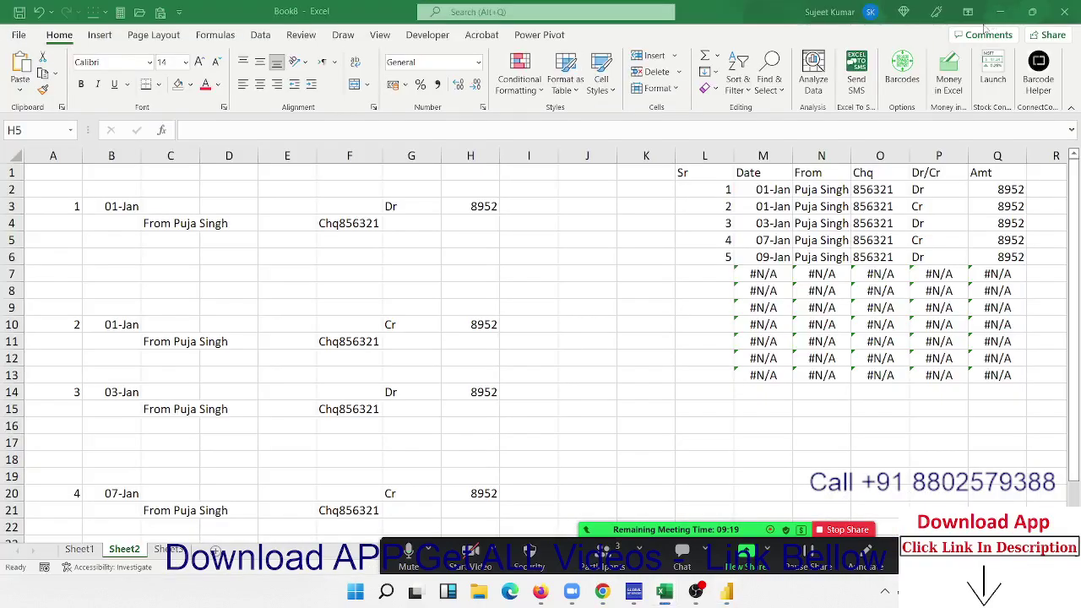
{"action": "left_click", "coordinate": [739, 358]}
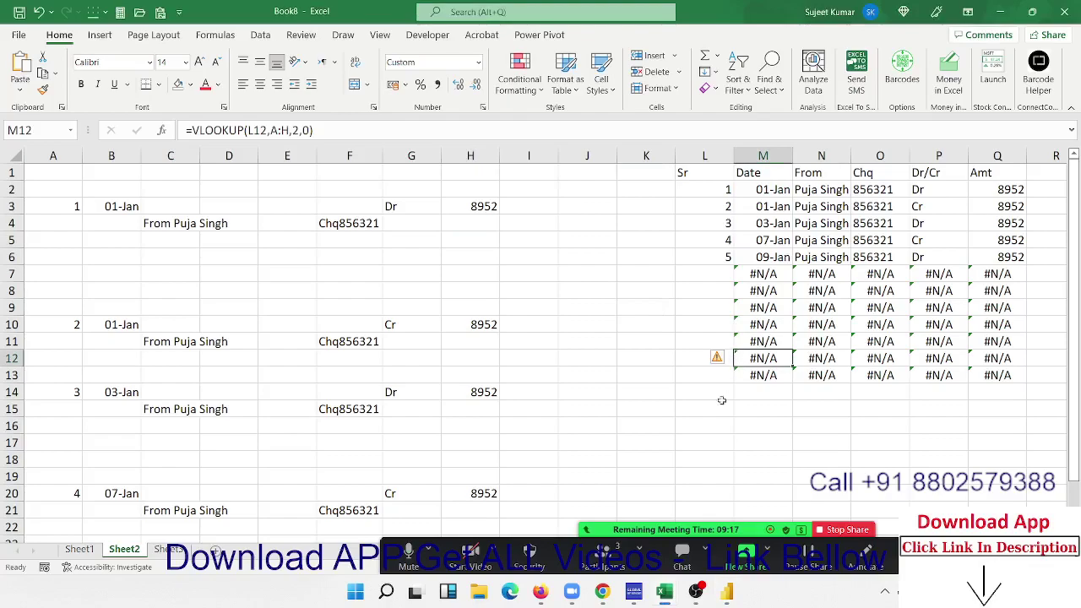